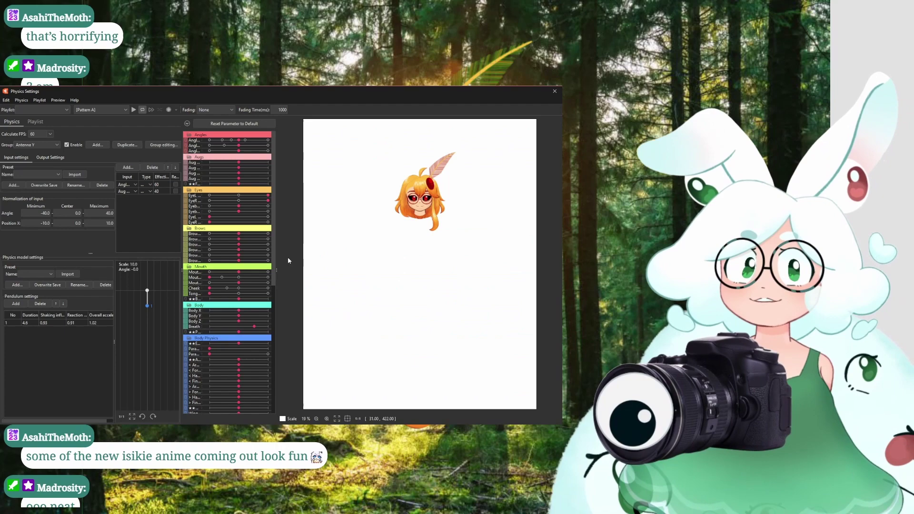
Close the Physics Settings window and return to the head model on the canvas
drag(352, 142, 294, 211)
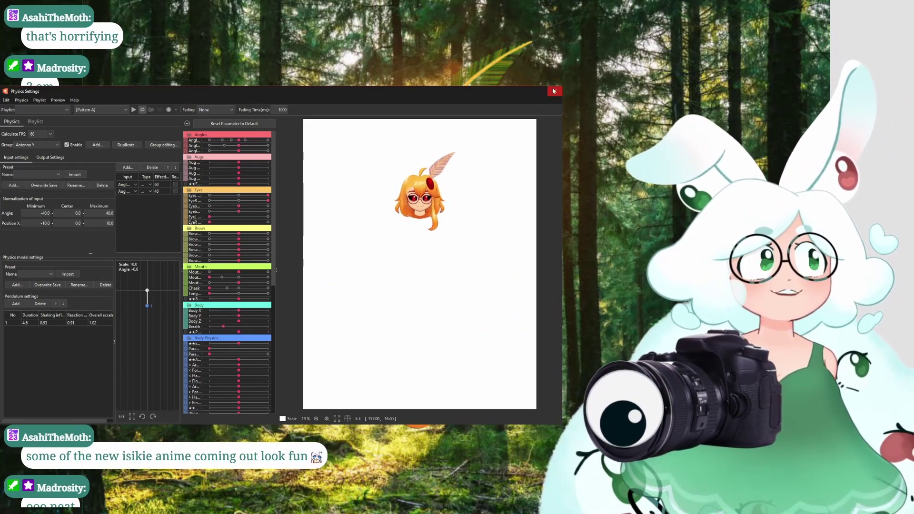
click(554, 91)
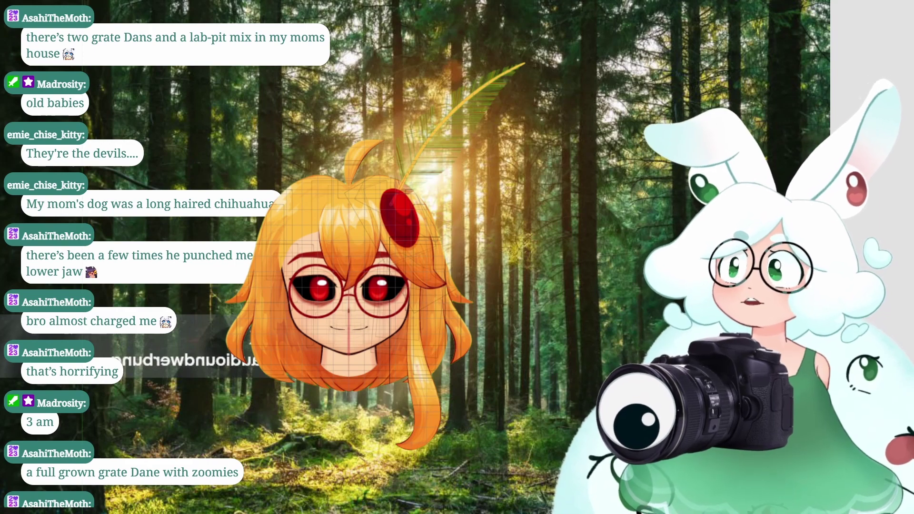
scroll(320, 251, down, 2)
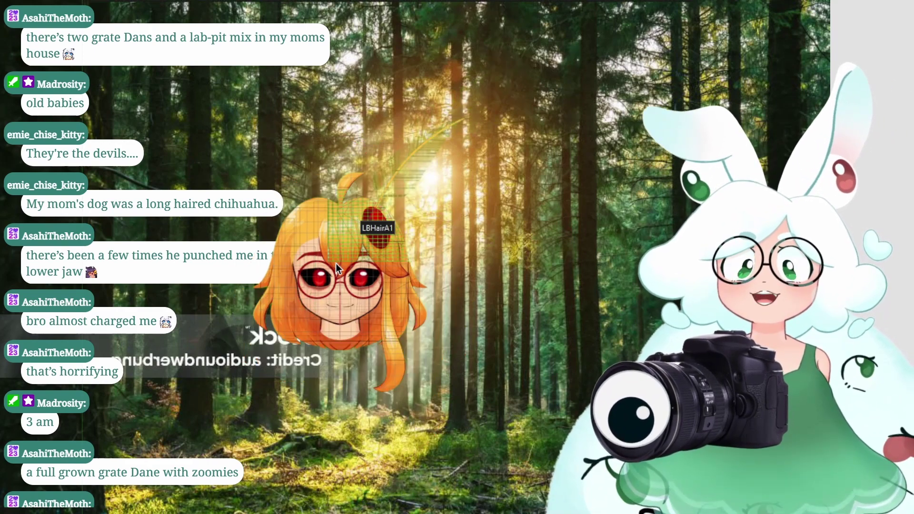
scroll(335, 264, up, 2)
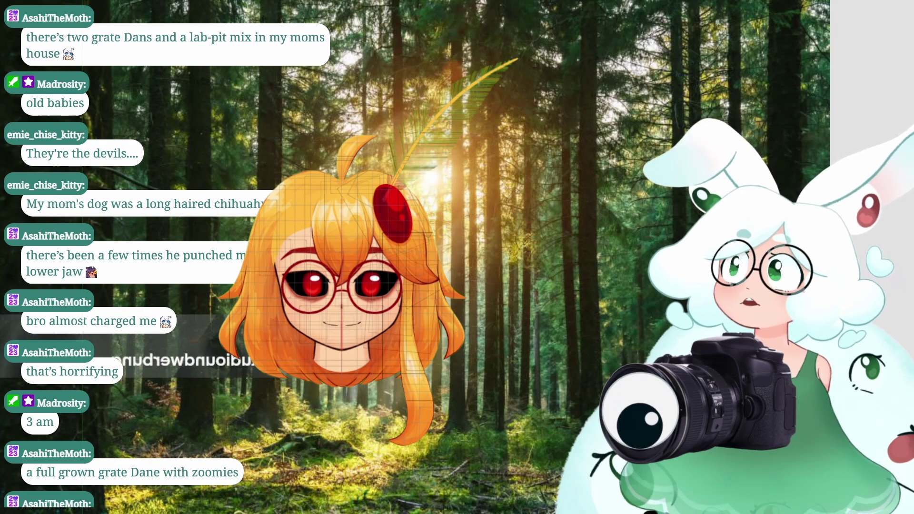
Reflect the feathered antenna together with its warp deformer to create a mirrored antenna on the opposite side of the head
click(419, 138)
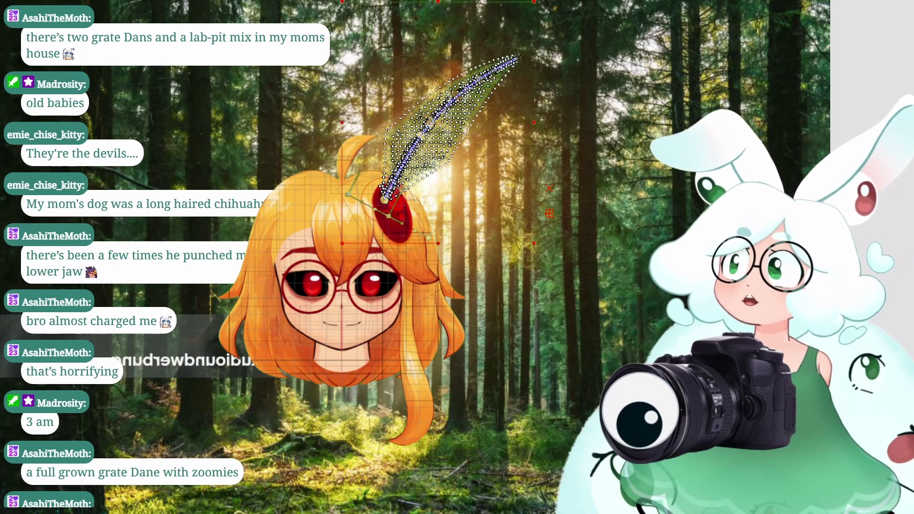
drag(362, 118, 344, 236)
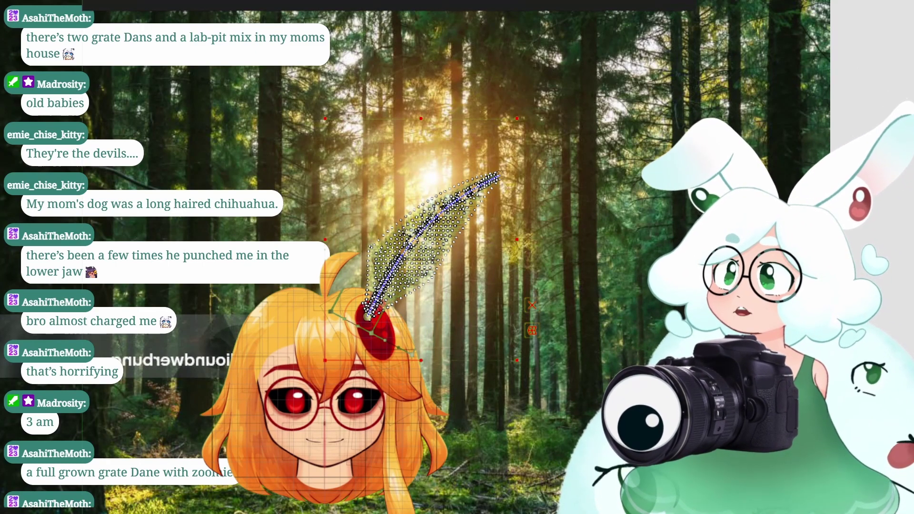
key(Escape)
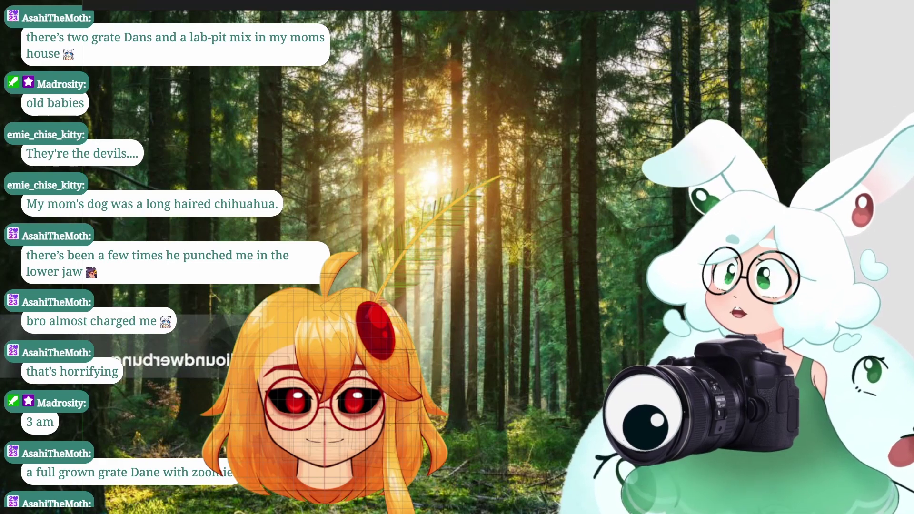
key(t)
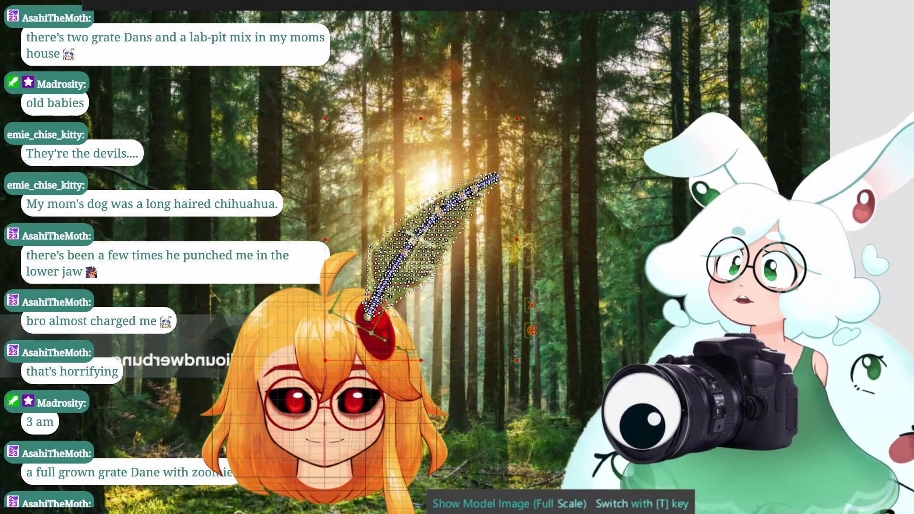
key(Escape)
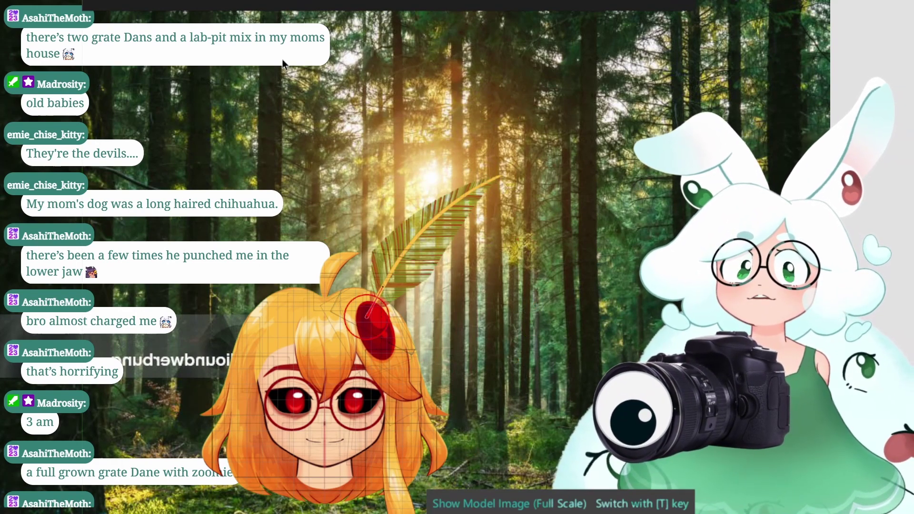
click(357, 322)
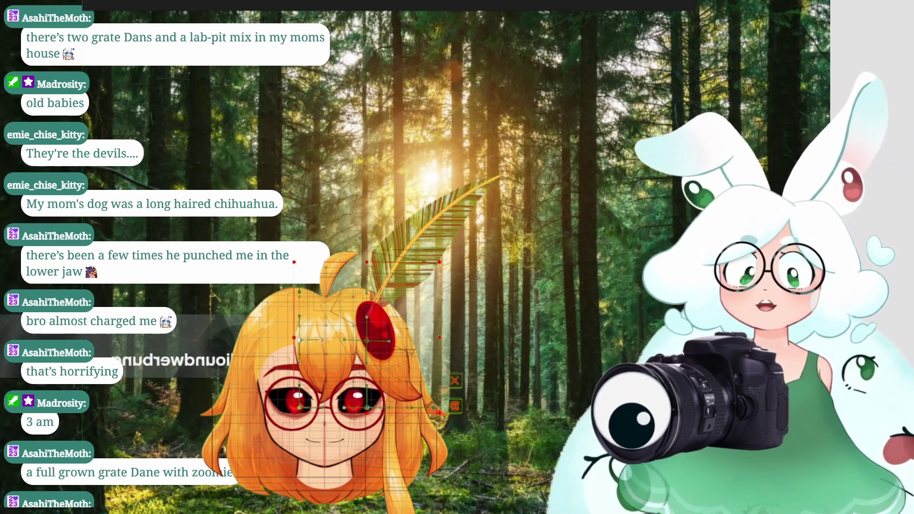
click(287, 152)
drag(308, 210, 323, 48)
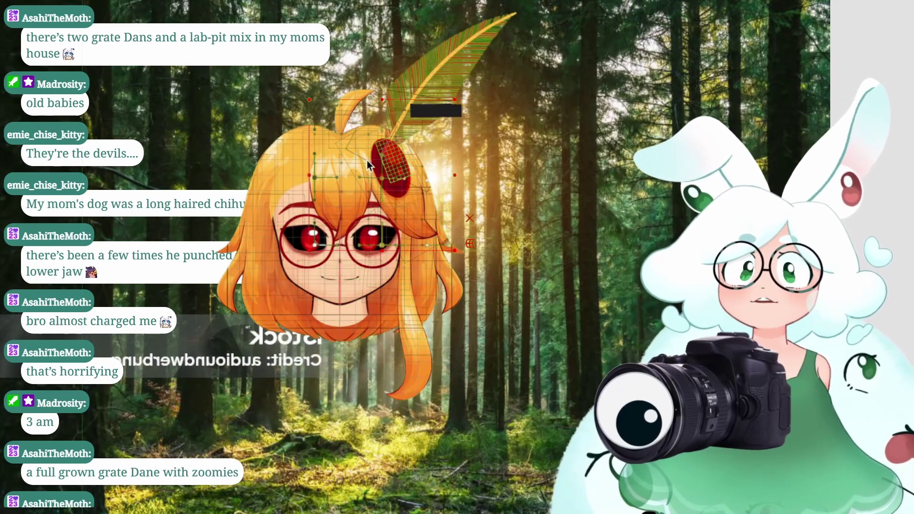
right_click(373, 167)
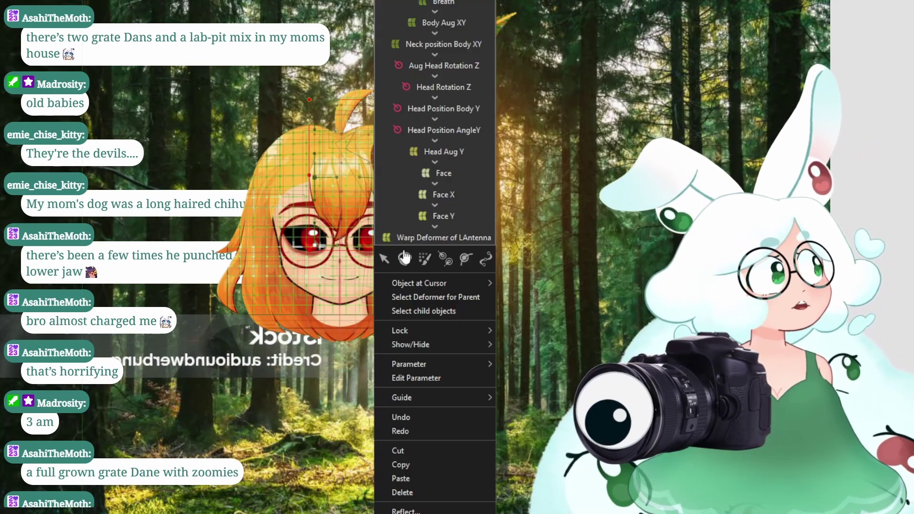
click(425, 511)
click(162, 356)
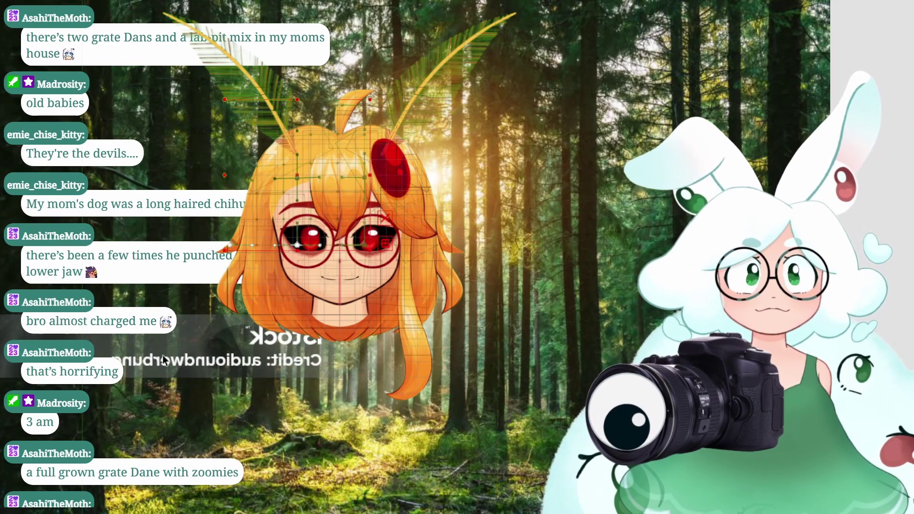
Examine the base of the mirrored antenna where it meets the hair and compare it with the original antenna
scroll(300, 174, up, 2)
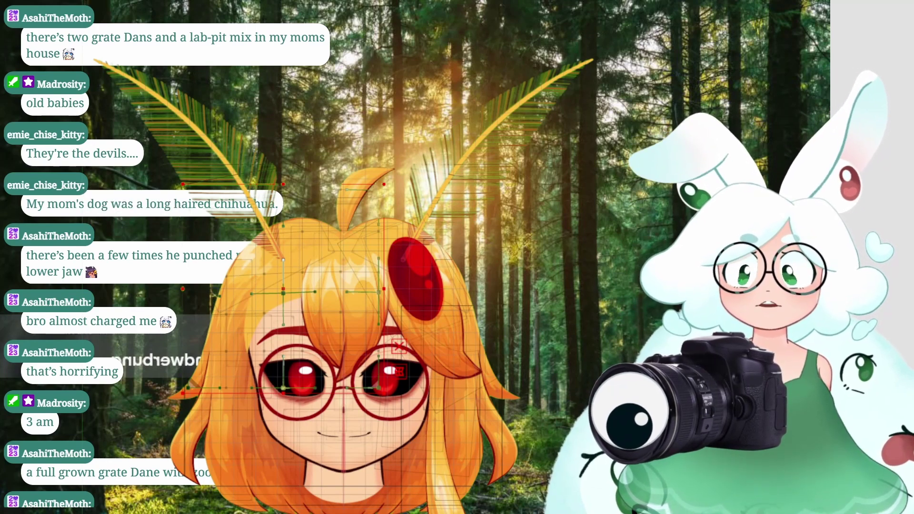
click(85, 230)
click(104, 246)
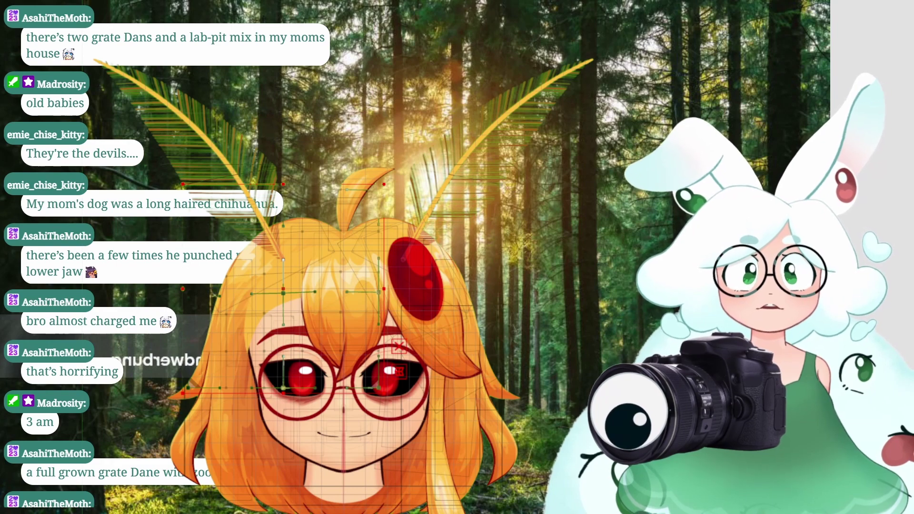
scroll(234, 215, up, 2)
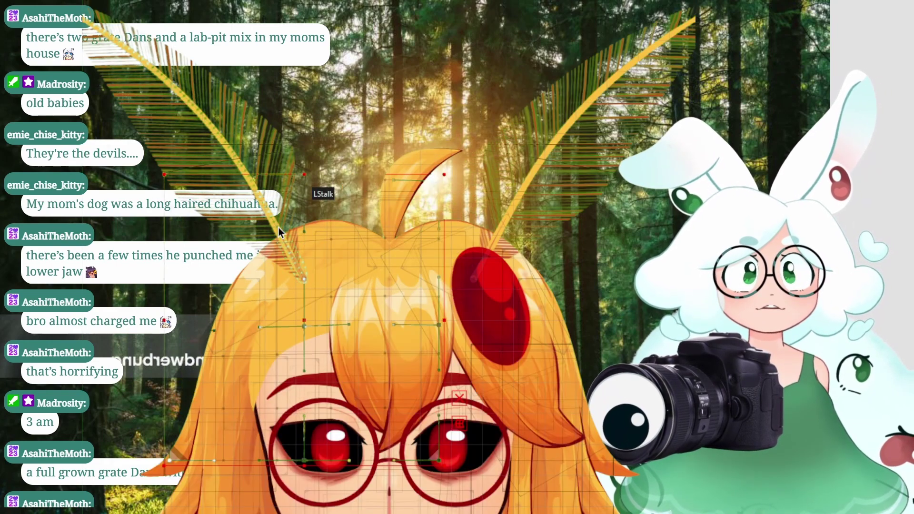
scroll(278, 226, up, 1)
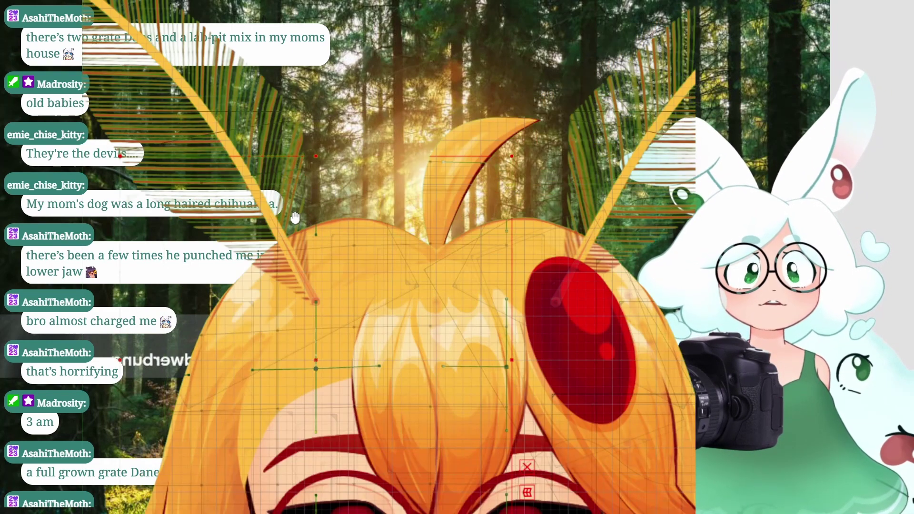
drag(276, 225, 209, 275)
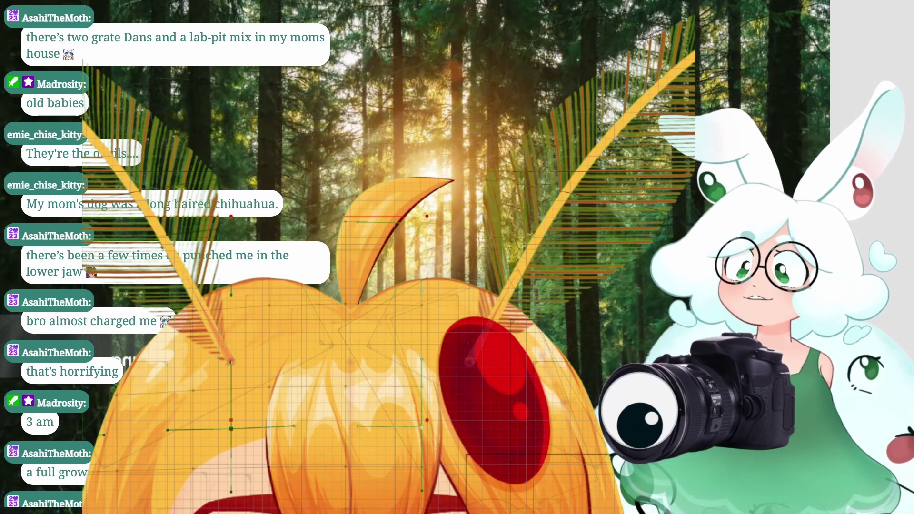
key(Escape)
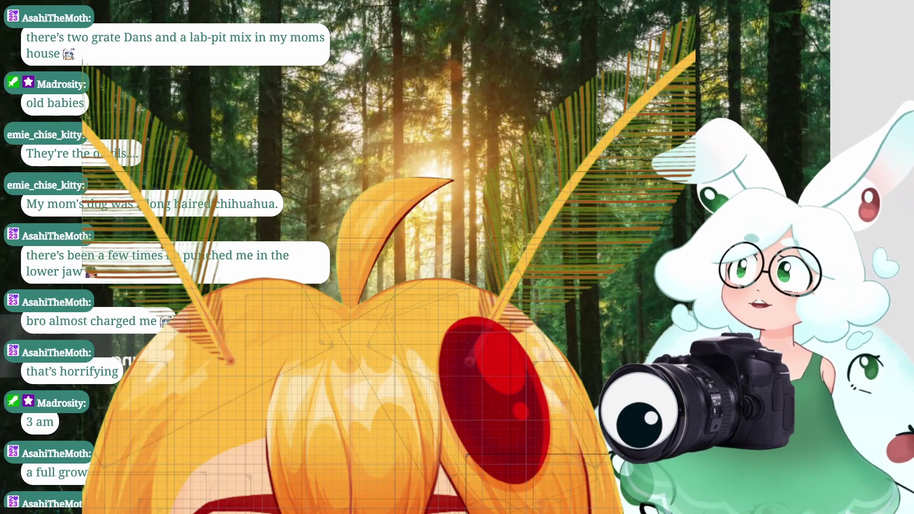
scroll(169, 292, down, 3)
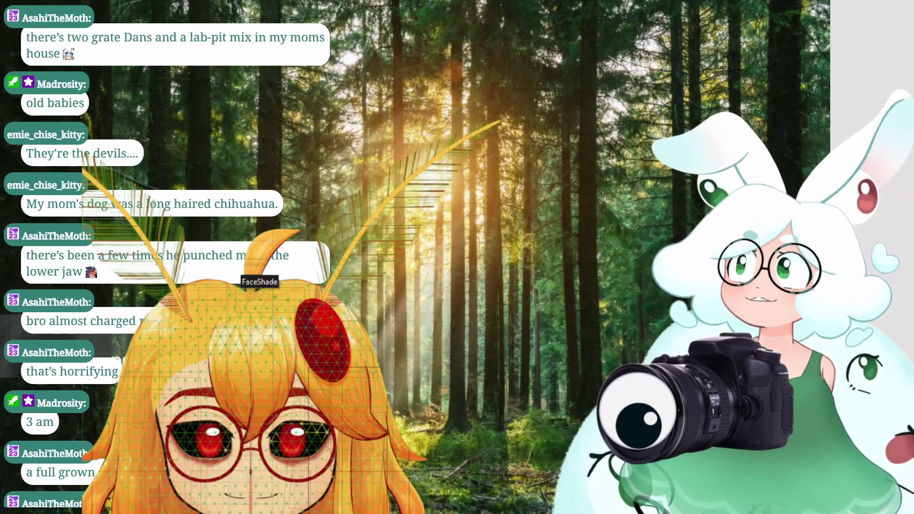
Check the side-to-side tilt of both antennae with the mirrored antenna's rotation and warp deformers selected
click(190, 320)
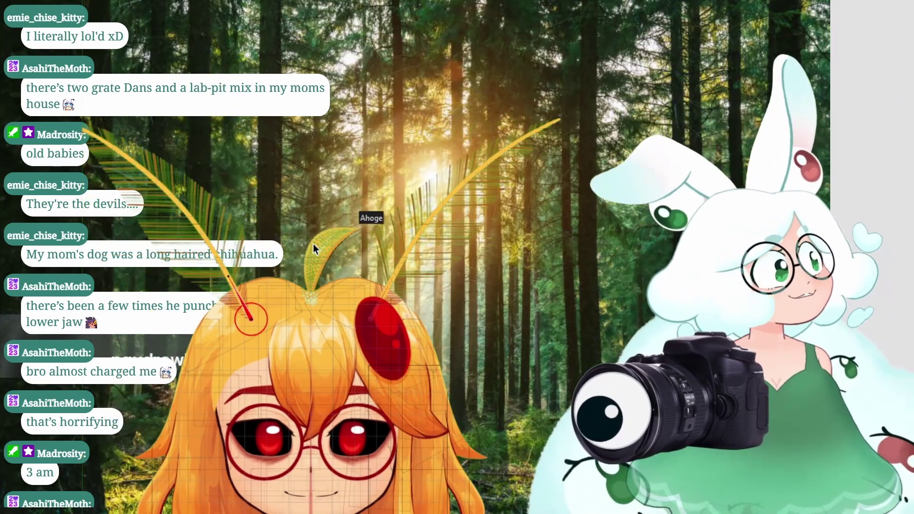
scroll(295, 227, up, 3)
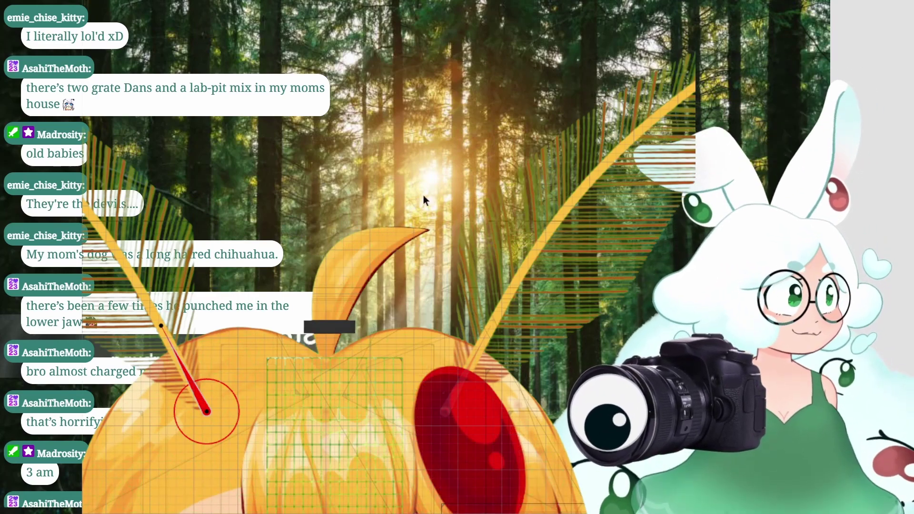
drag(327, 315, 361, 353)
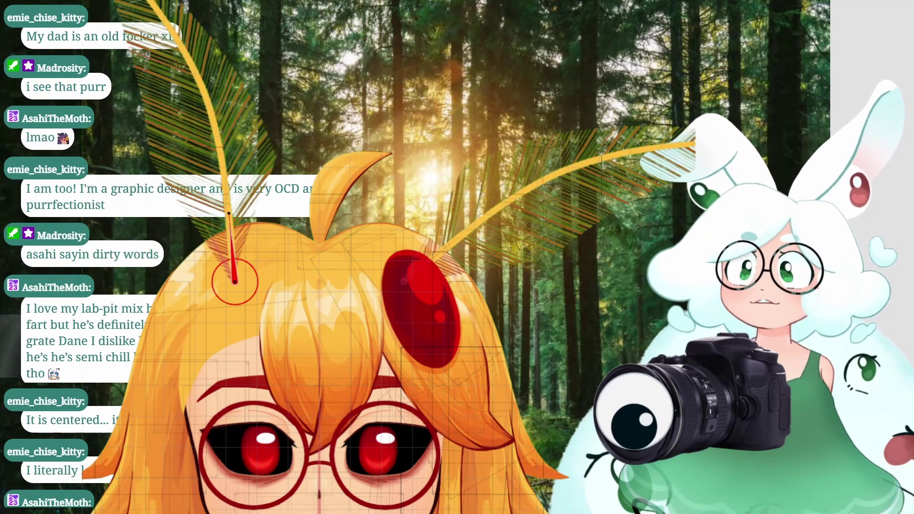
click(226, 290)
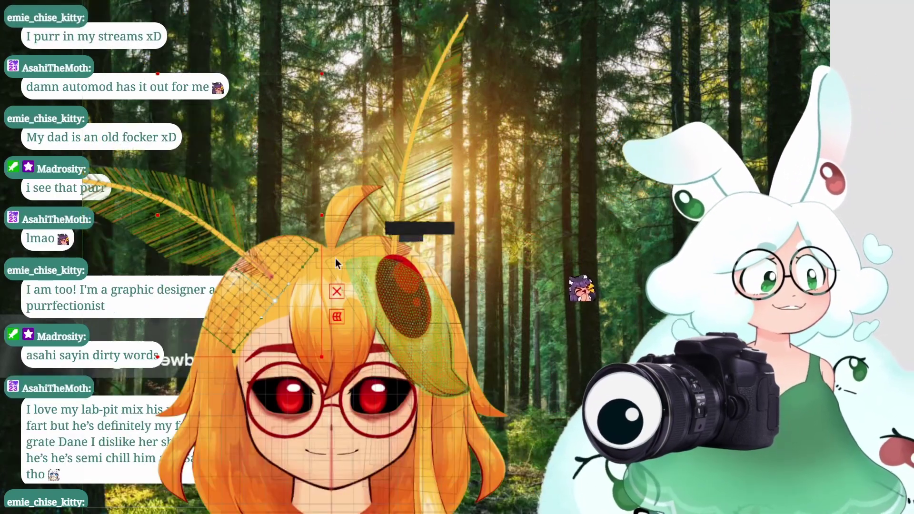
drag(286, 258, 342, 311)
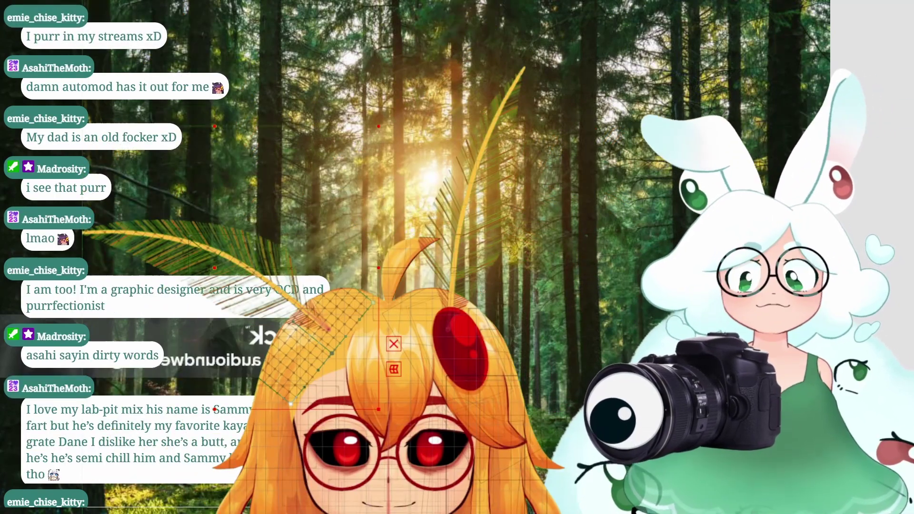
key(Escape)
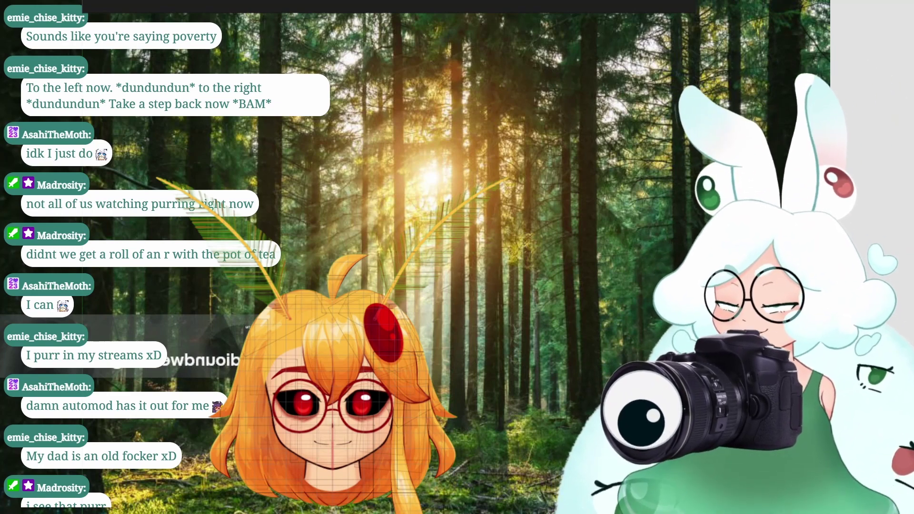
Reflect the red moth eye with its L Moth Eye warp deformer to create a matching eye on the opposite side of the hair
click(384, 332)
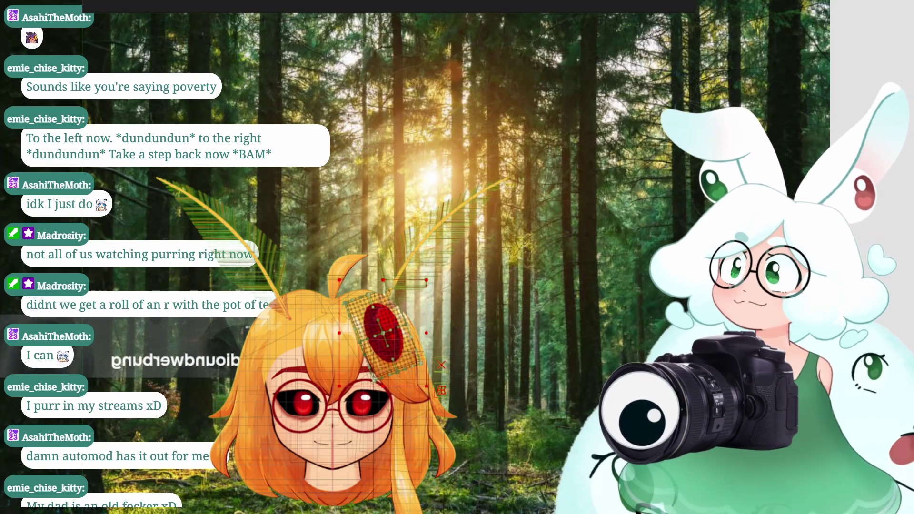
key(Escape)
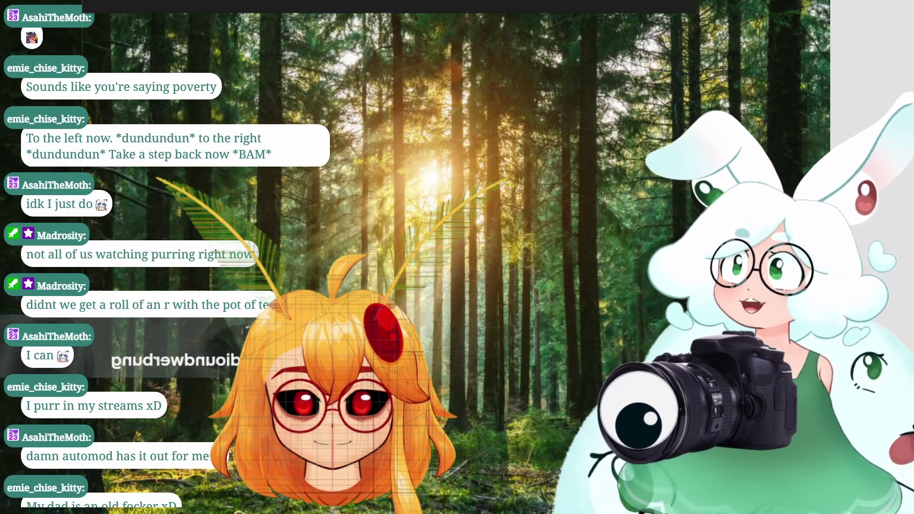
click(383, 333)
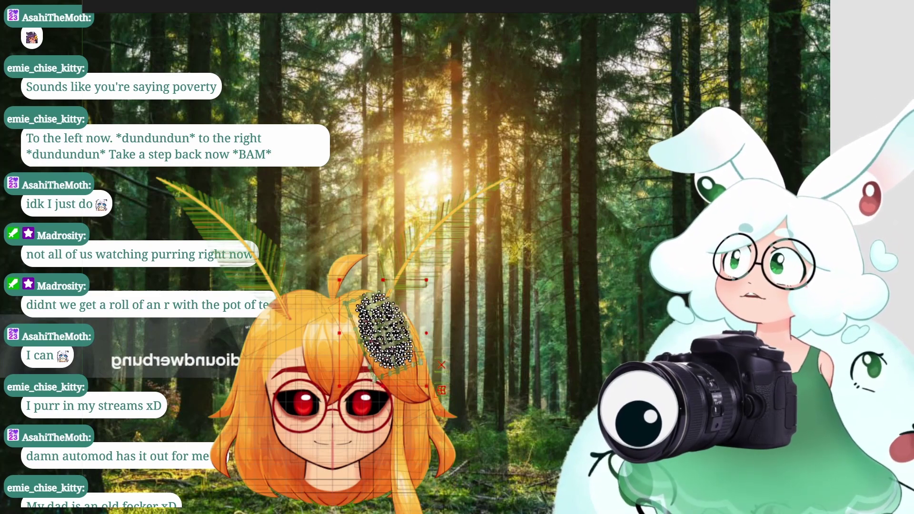
key(Escape)
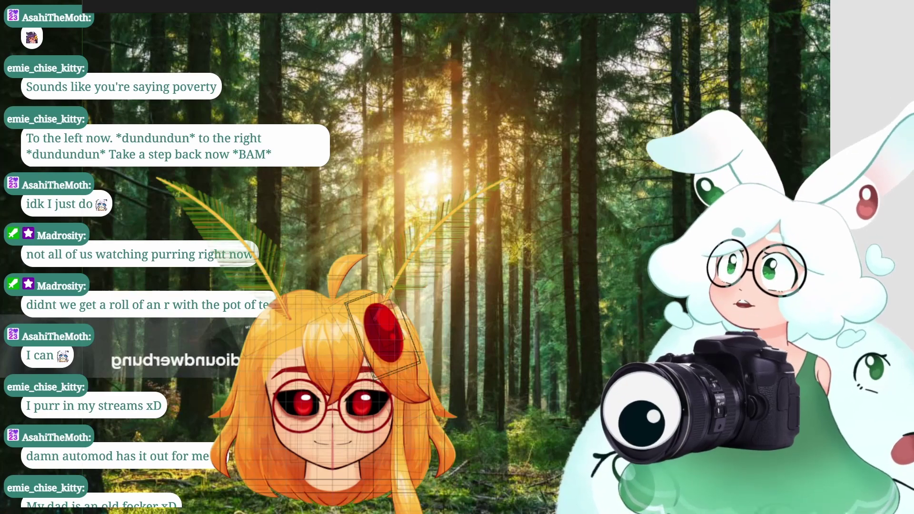
key(t)
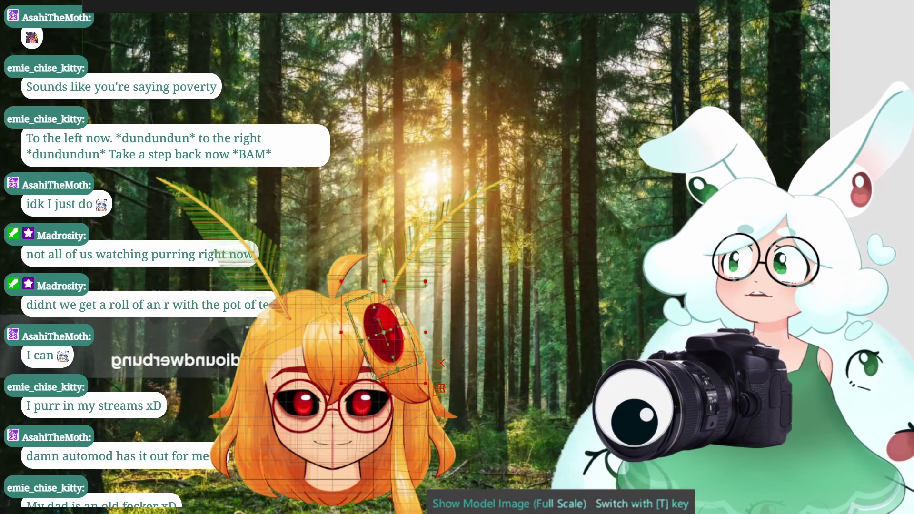
scroll(335, 352, up, 4)
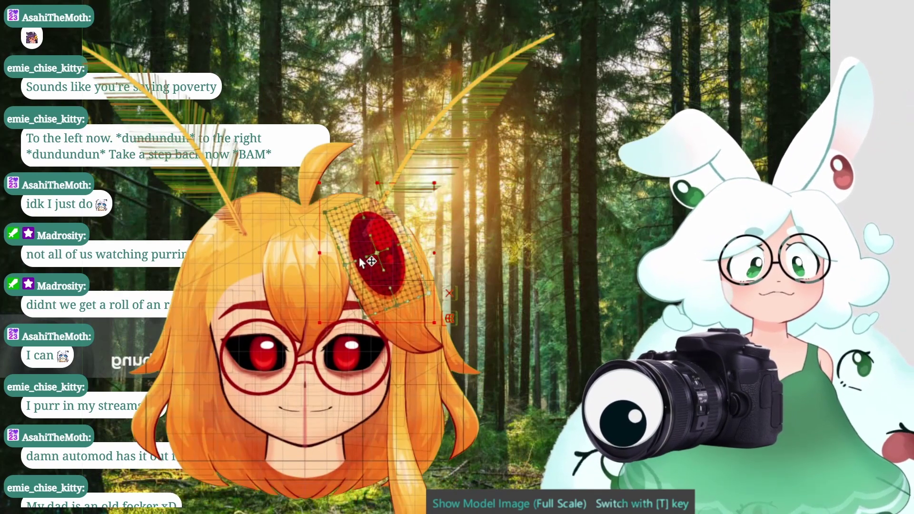
right_click(381, 251)
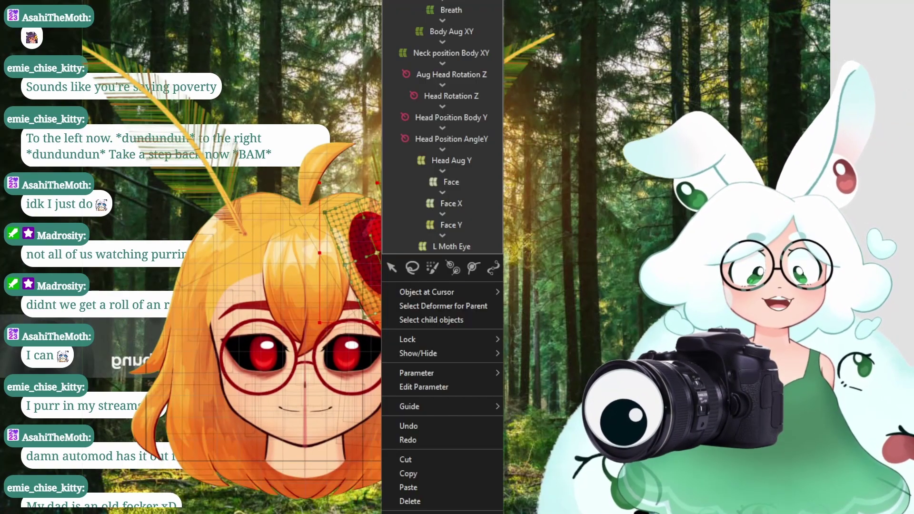
click(419, 513)
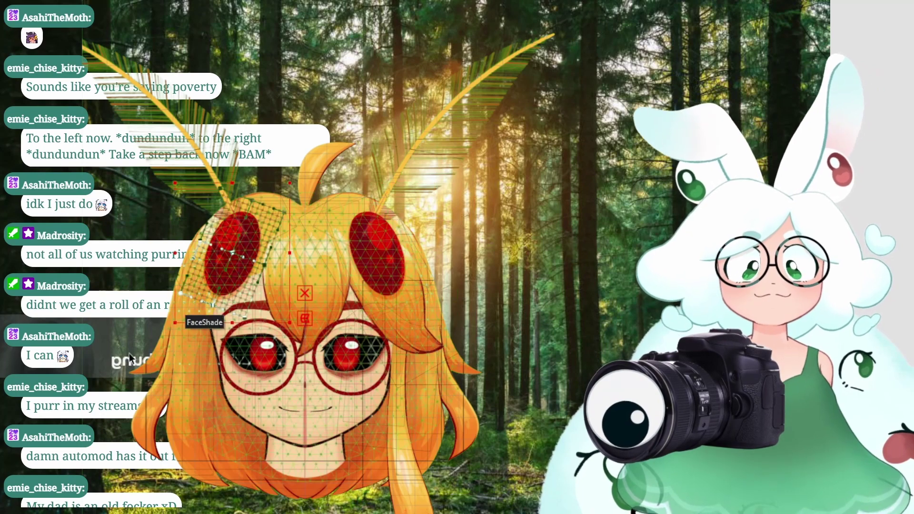
scroll(344, 290, up, 2)
scroll(321, 276, up, 5)
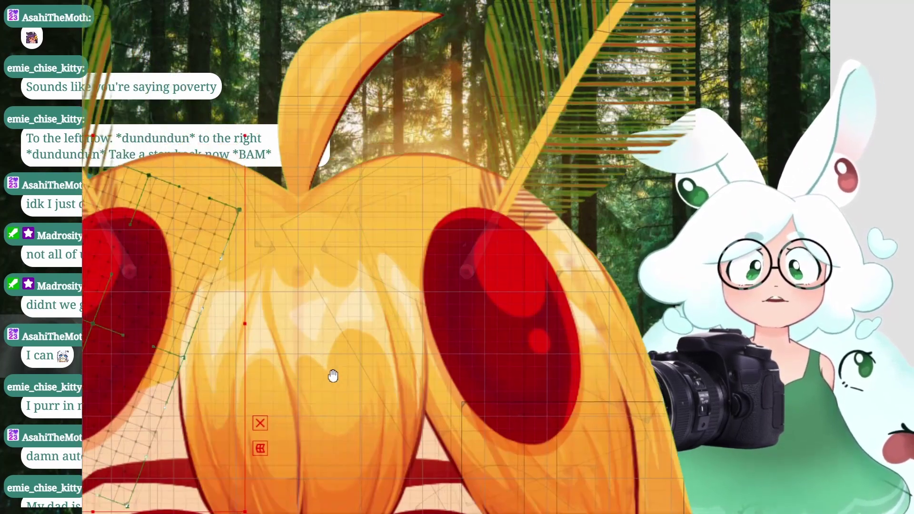
Compare both moth eyes and antennae, selecting the warp deformers, stalk and frill meshes to check the mirrored parts
drag(333, 376, 341, 382)
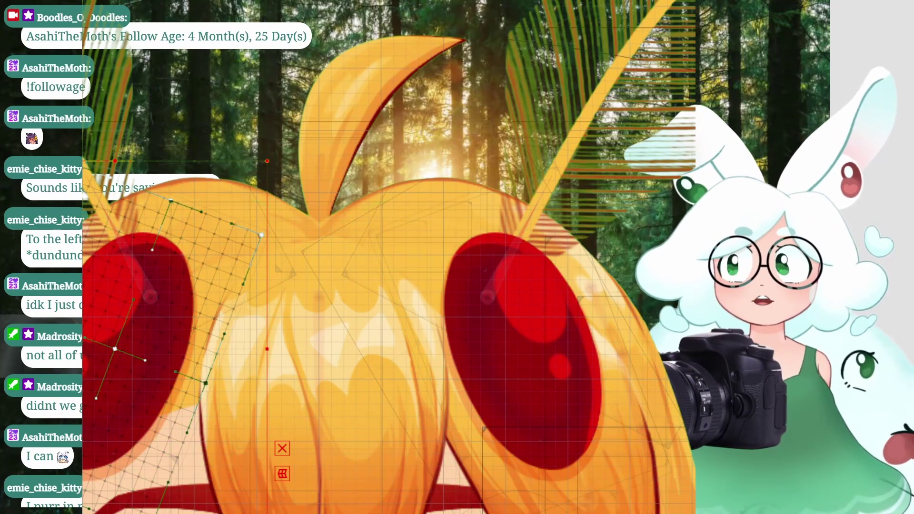
scroll(248, 289, down, 5)
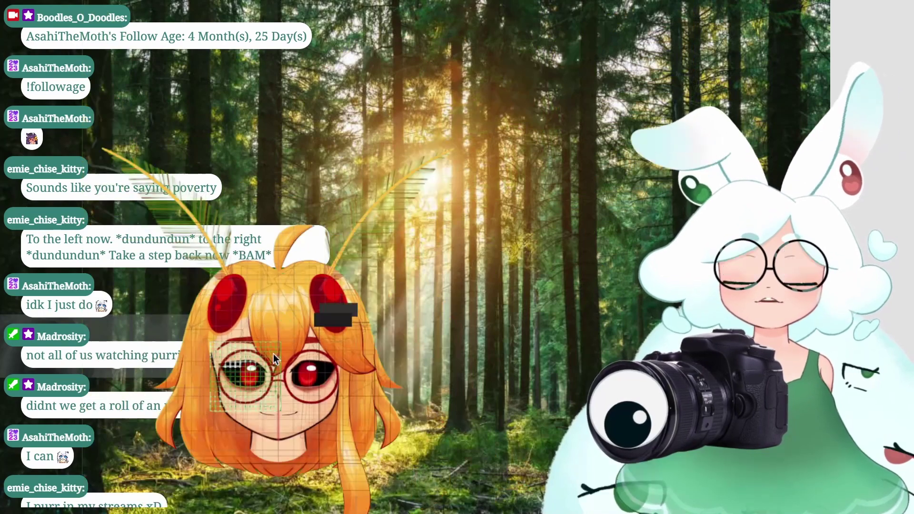
drag(273, 353, 319, 304)
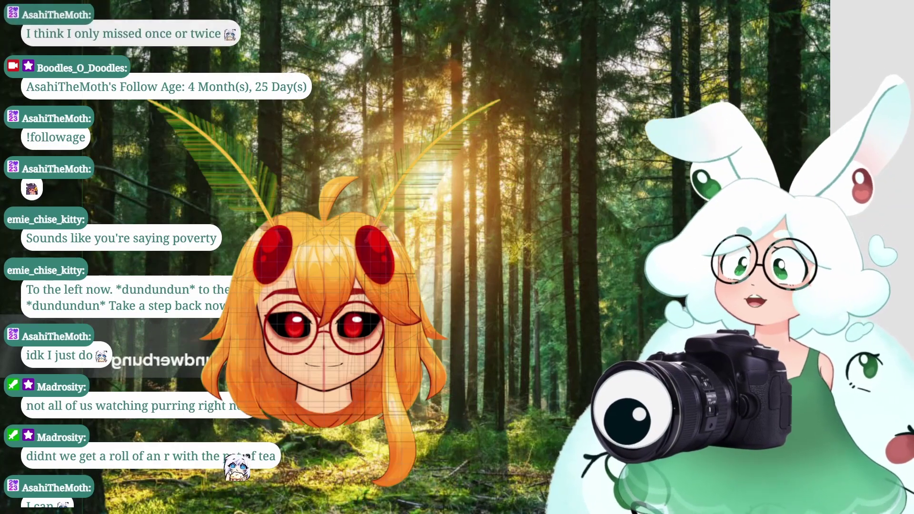
click(272, 254)
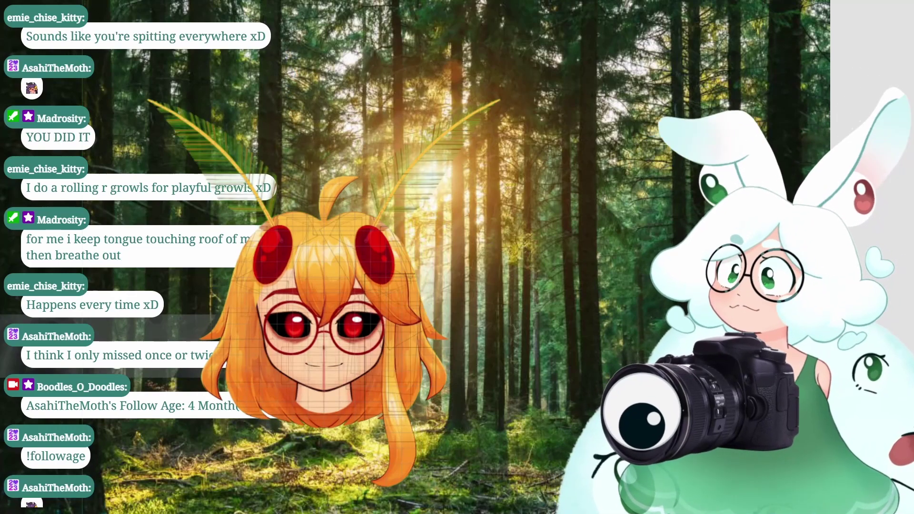
click(375, 254)
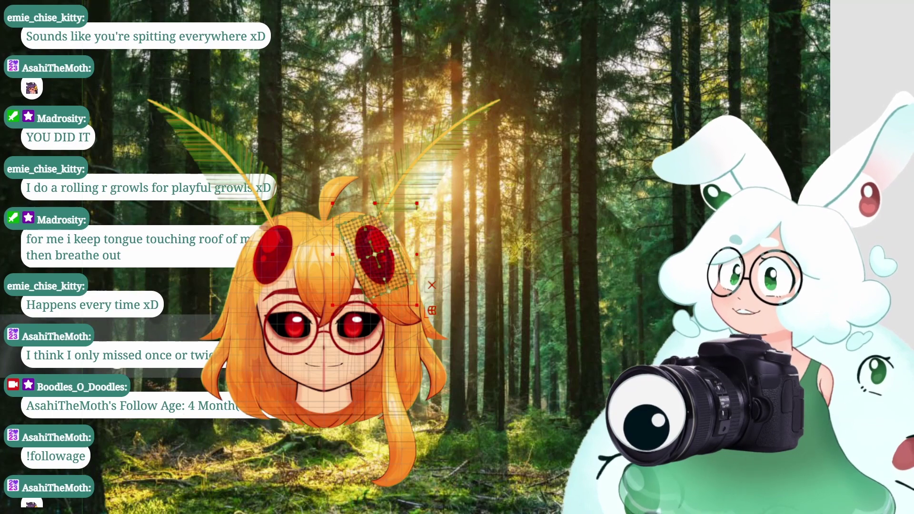
click(227, 164)
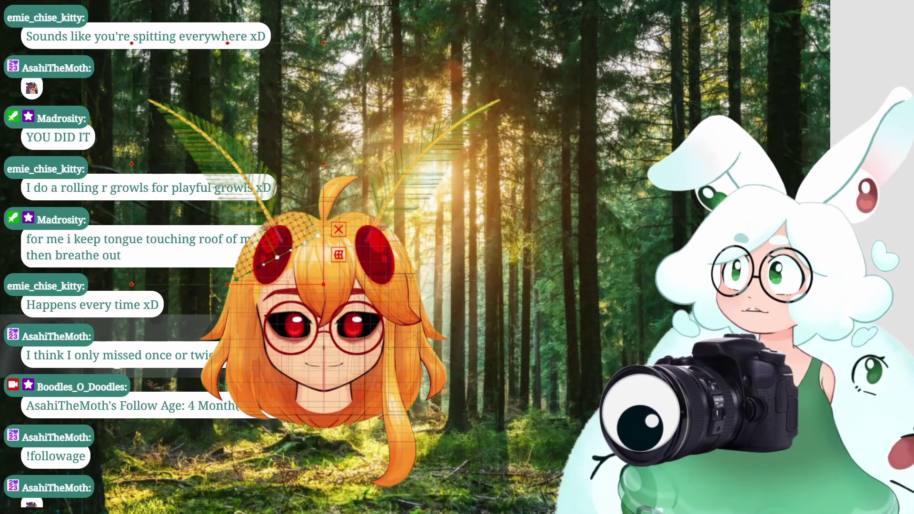
key(Escape)
click(278, 237)
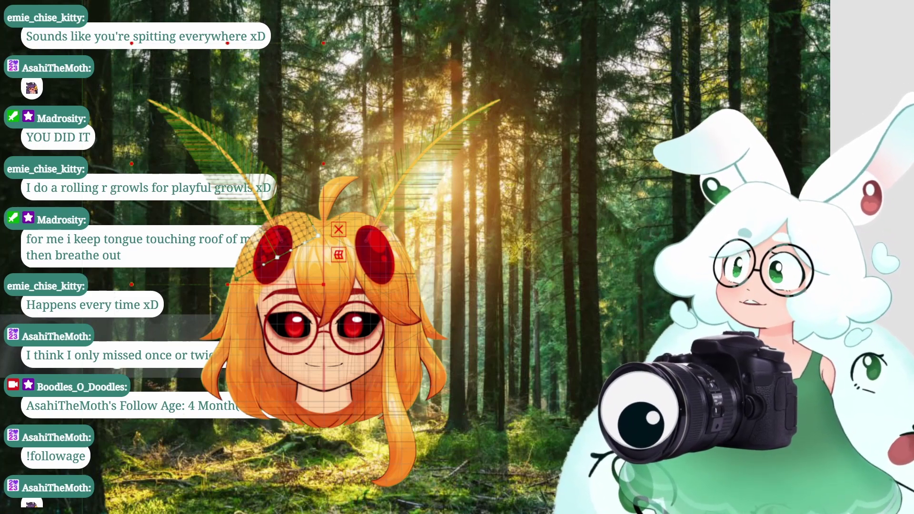
click(244, 176)
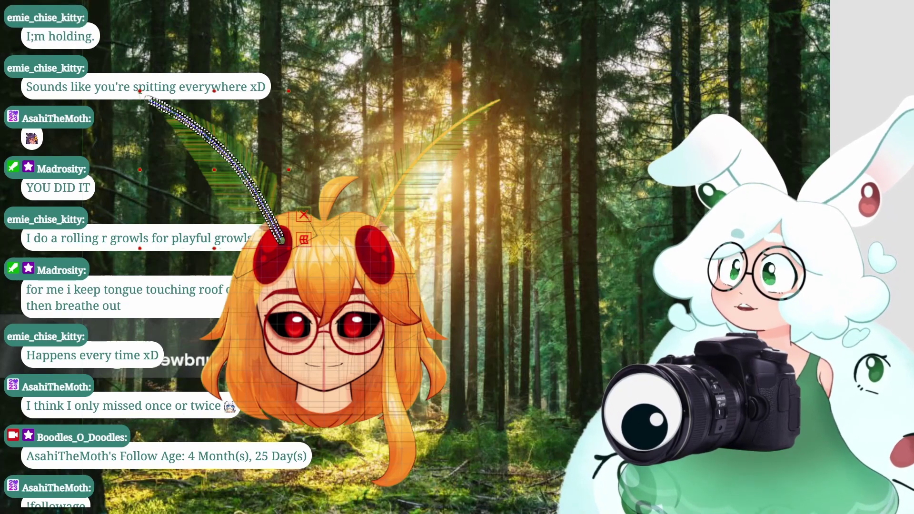
click(277, 257)
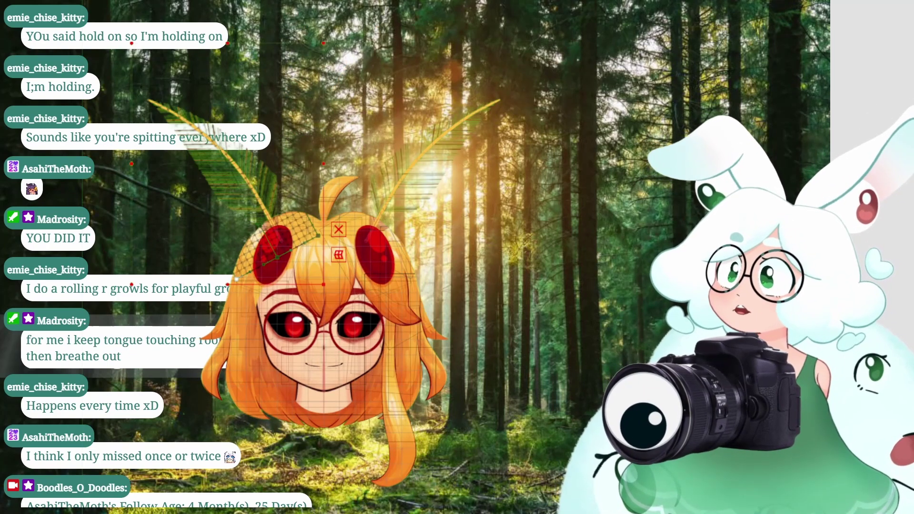
click(238, 168)
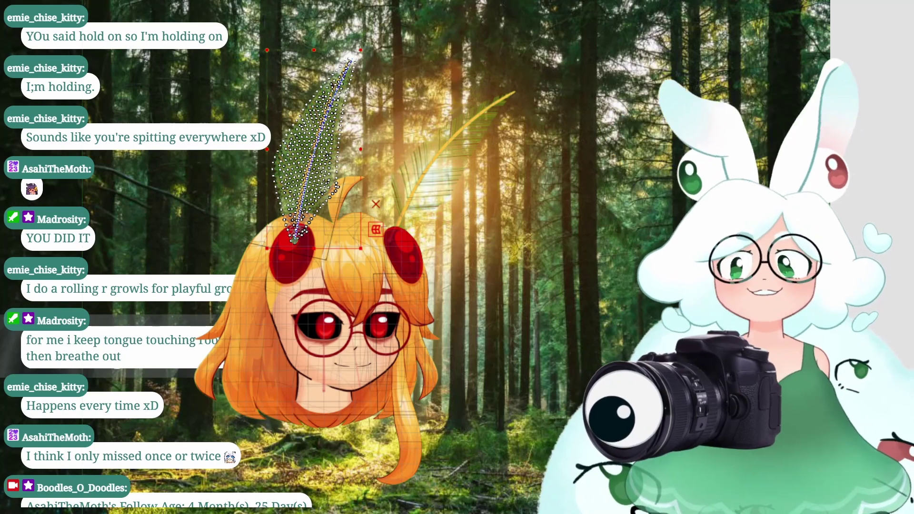
key(Escape)
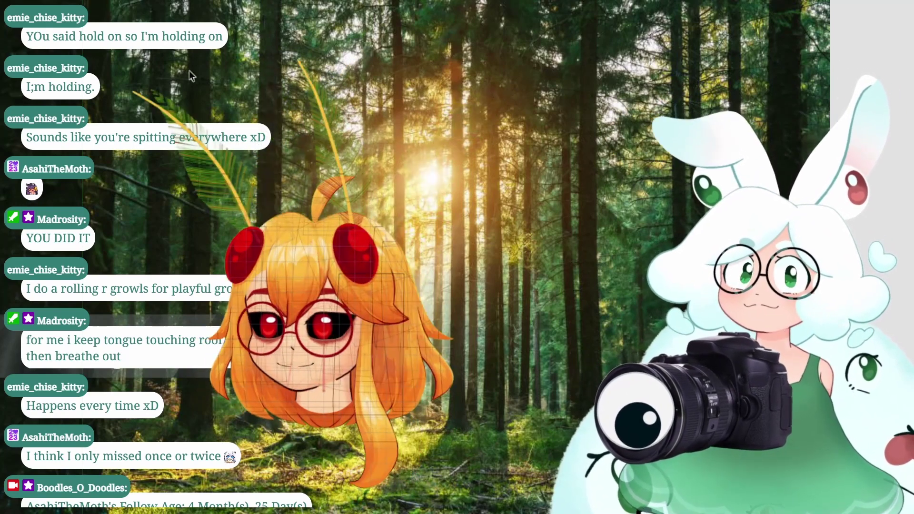
Examine how the antennae's stalk, frill and deformers follow the head at its different turn angles
scroll(185, 79, up, 6)
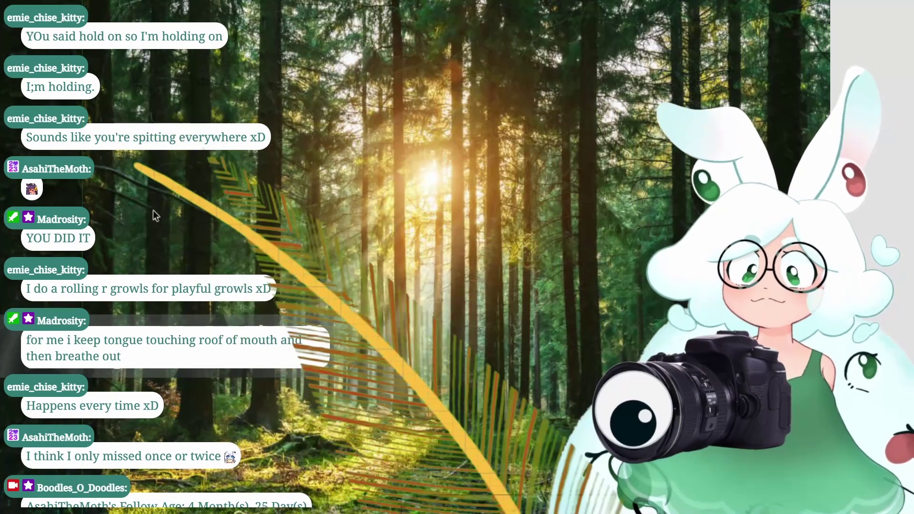
click(333, 301)
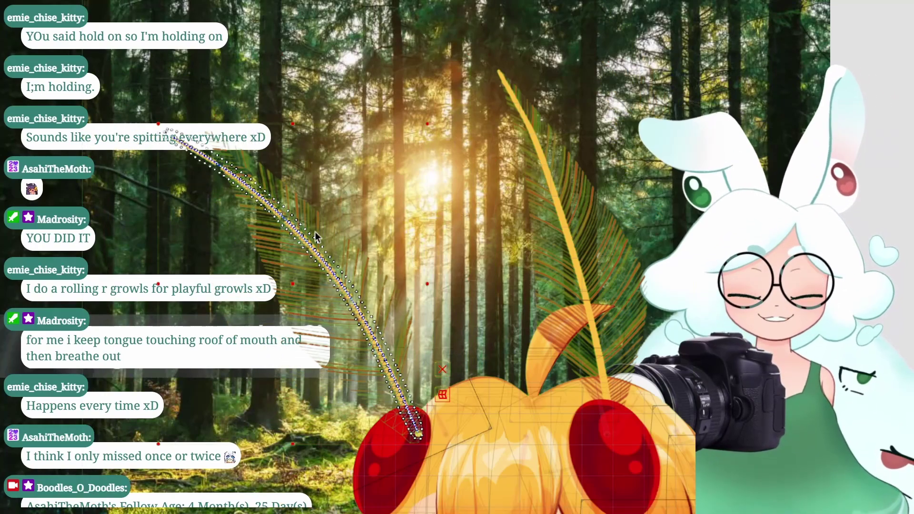
click(281, 281)
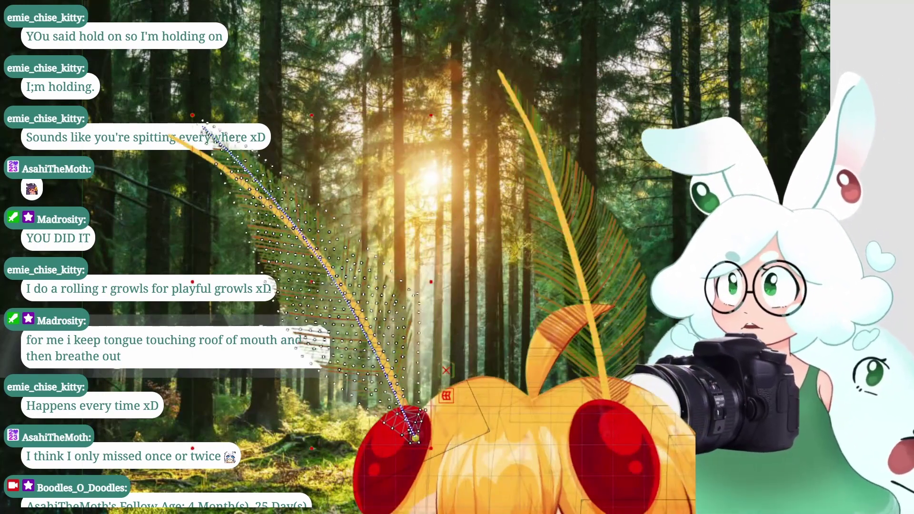
click(339, 276)
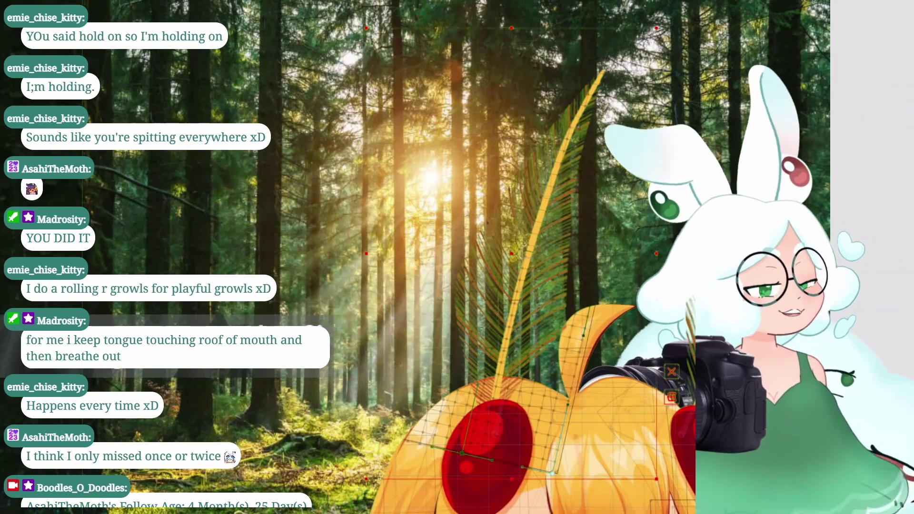
click(399, 257)
scroll(399, 257, down, 2)
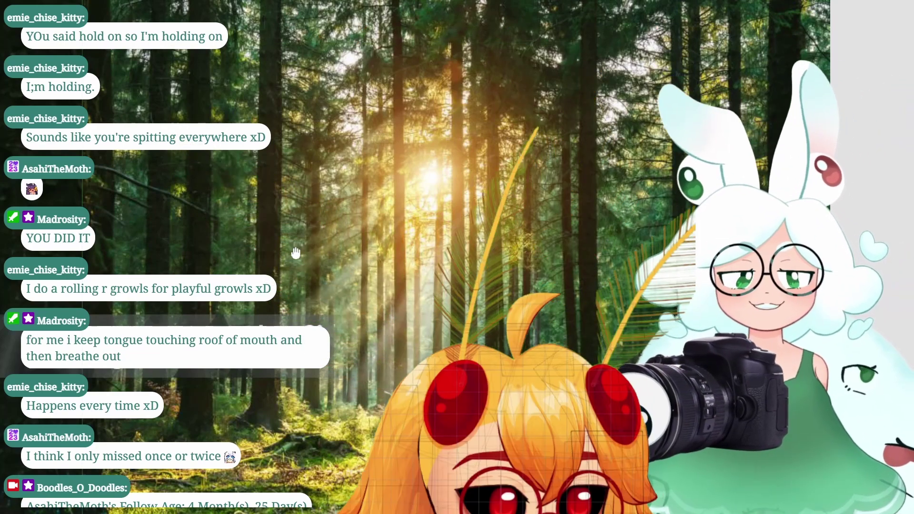
drag(296, 255, 188, 253)
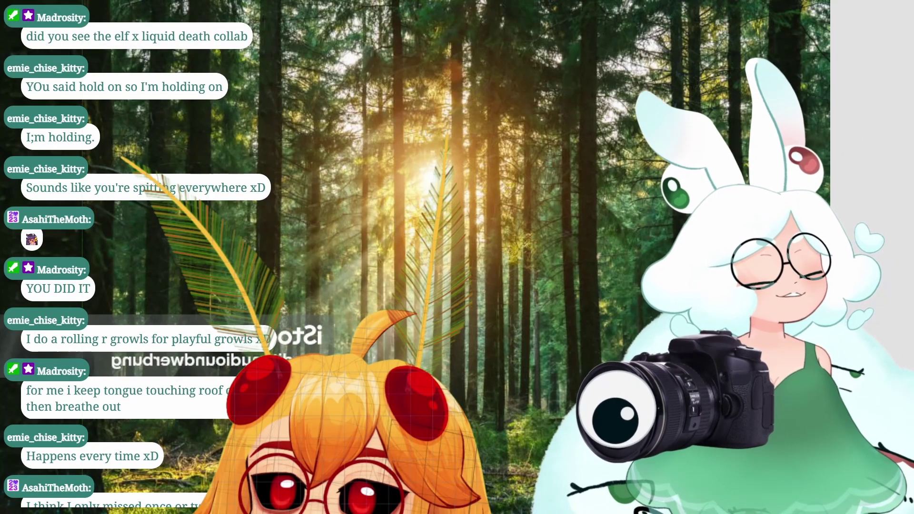
right_click(83, 235)
click(103, 246)
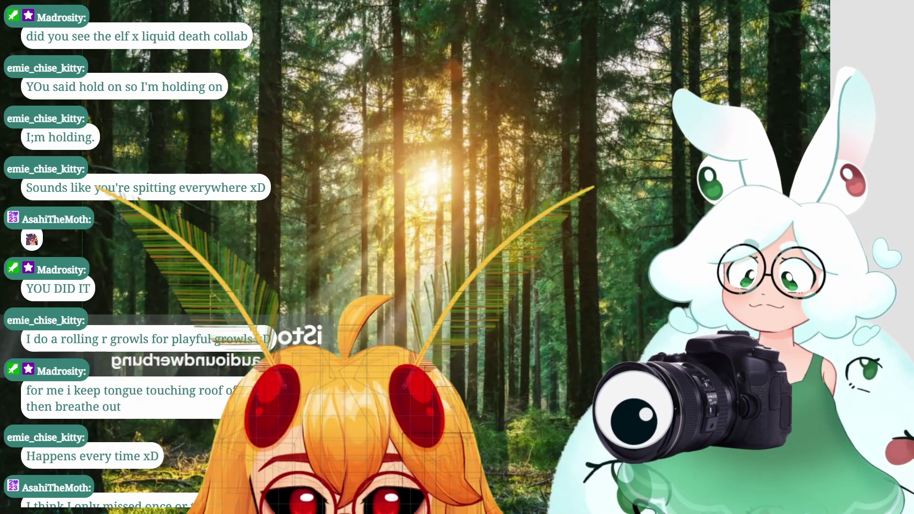
Preview the Antenna Y physics group on the whole head in Physics Settings to check both antennae's sway
scroll(255, 357, down, 3)
drag(255, 359, 303, 327)
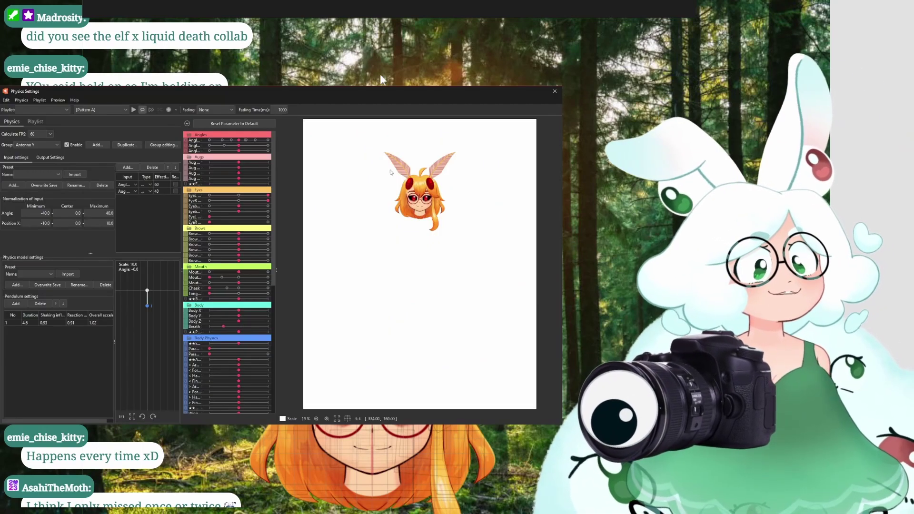
drag(395, 195, 552, 296)
scroll(391, 303, up, 3)
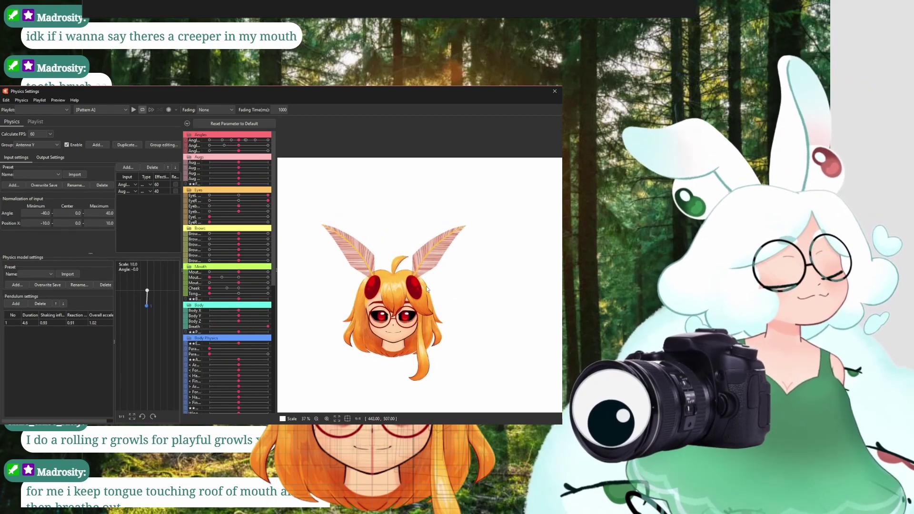
click(554, 91)
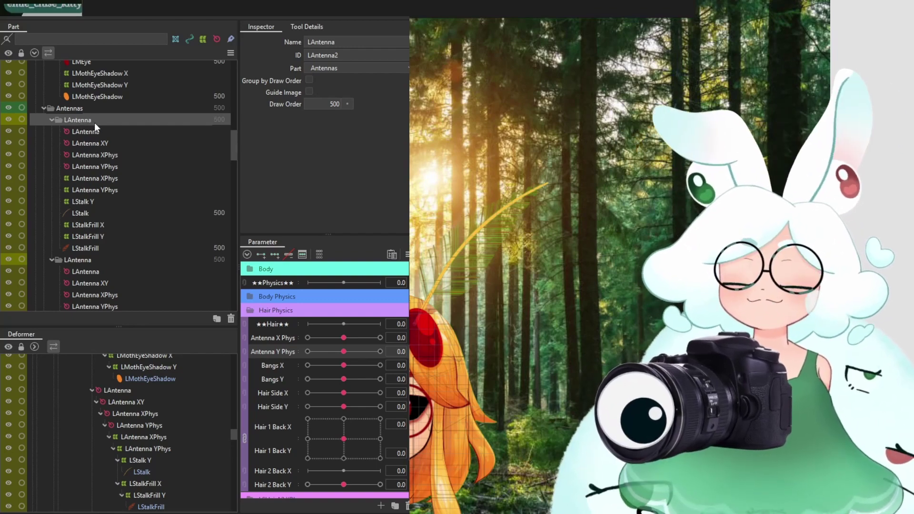
Change the ID and name of the mirrored antenna's frill mesh in the duplicate LAntenna part to RStalkFrill
click(81, 263)
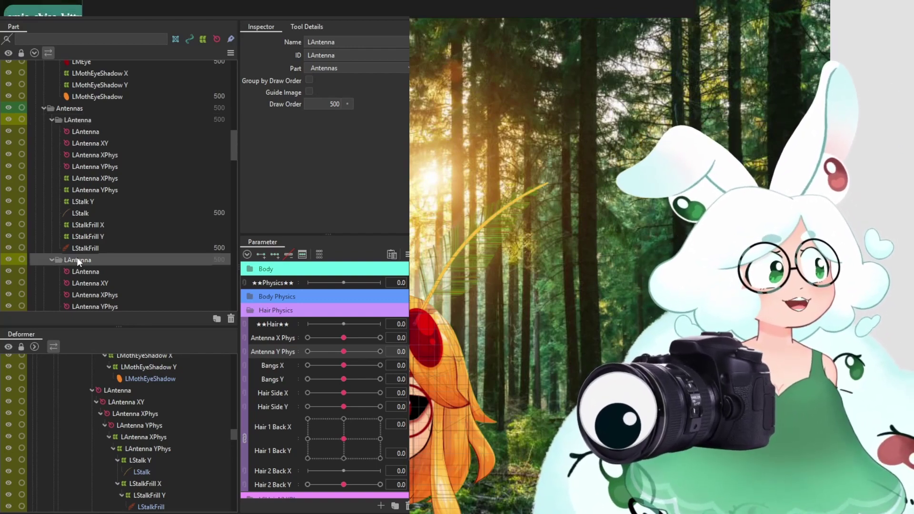
click(70, 121)
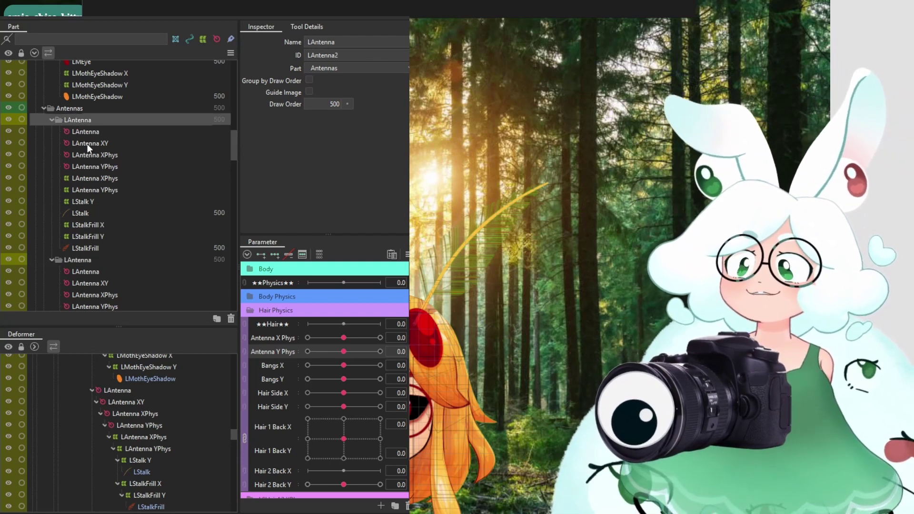
click(84, 201)
click(79, 213)
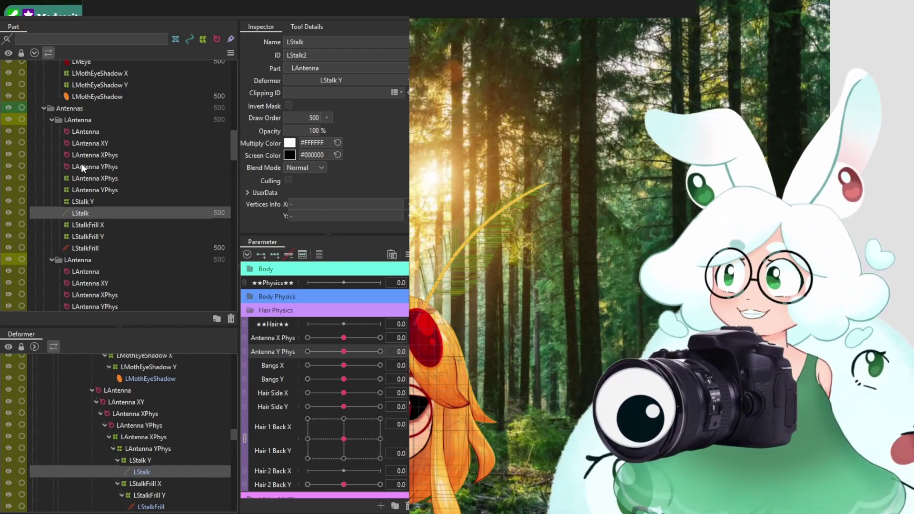
click(80, 248)
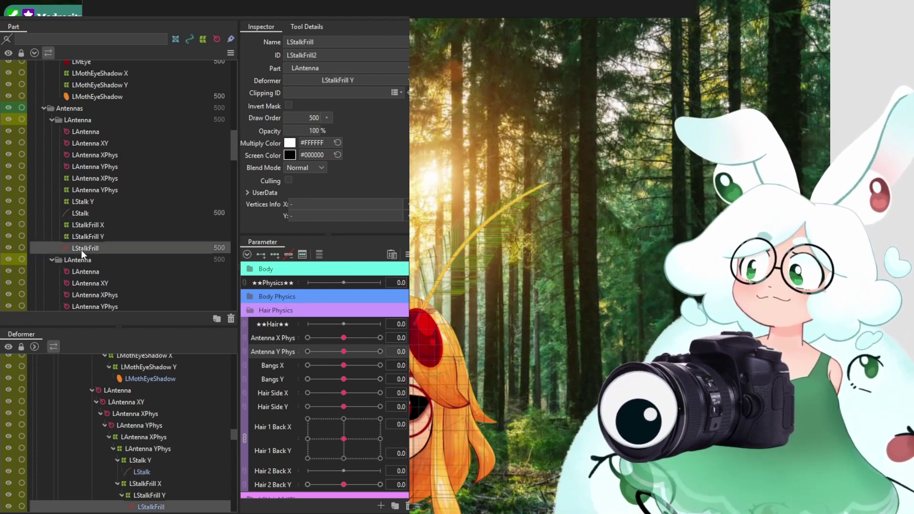
click(323, 56)
click(325, 54)
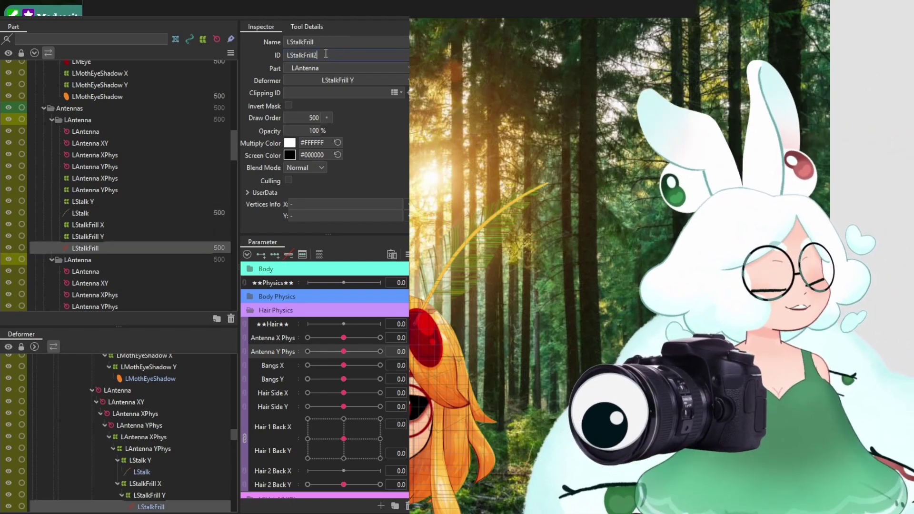
key(BackSpace)
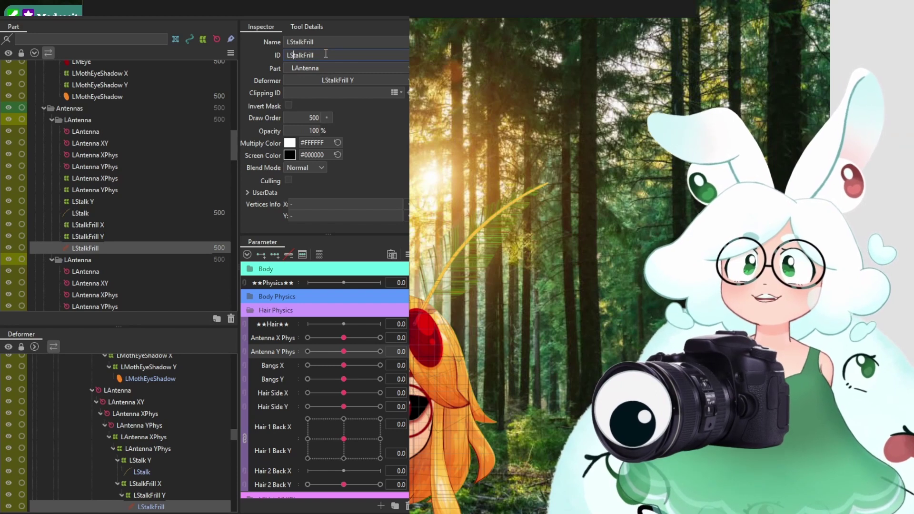
key(BackSpace)
text(R)
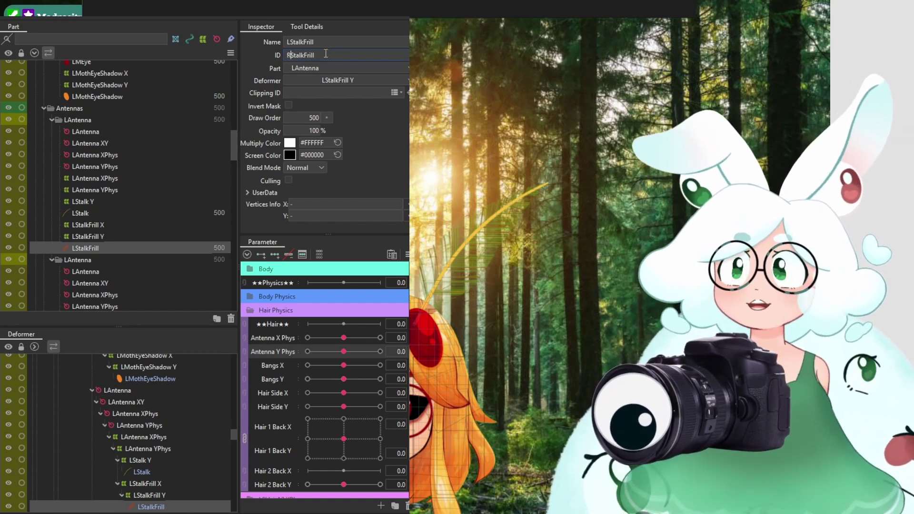
double_click(325, 54)
key(ctrl+c)
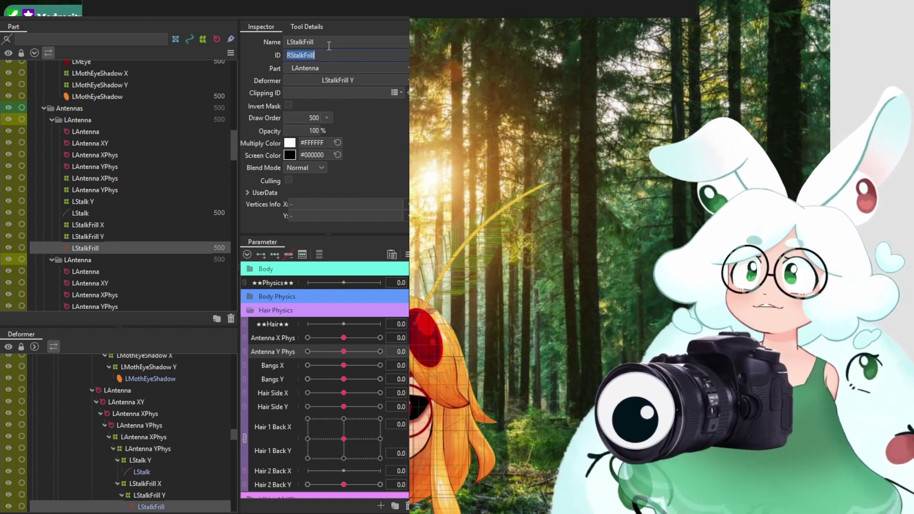
double_click(339, 43)
key(ctrl+v)
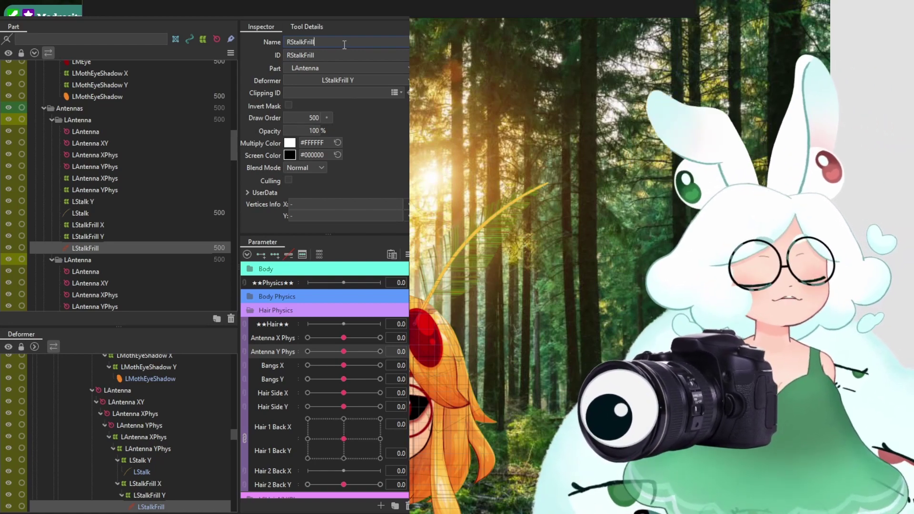
Change the ID and name of the mirrored antenna's stalk mesh to RStalk
click(81, 212)
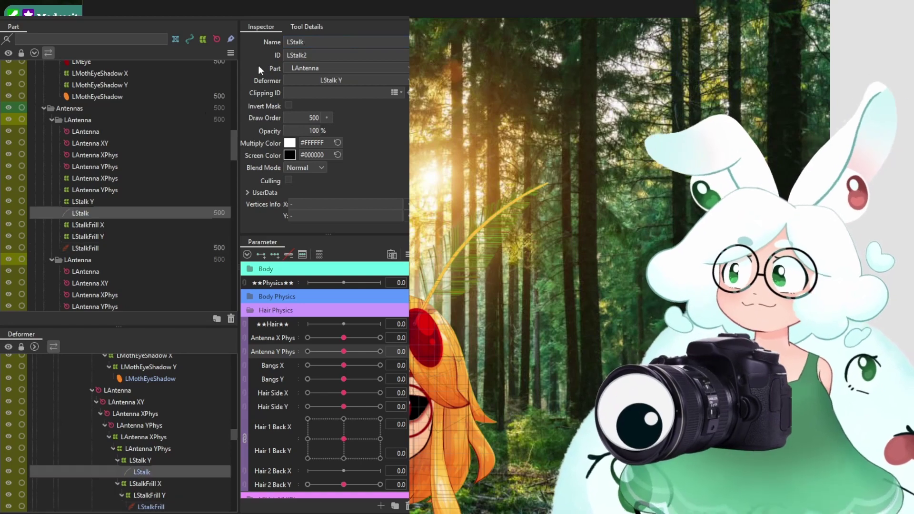
double_click(316, 53)
click(315, 53)
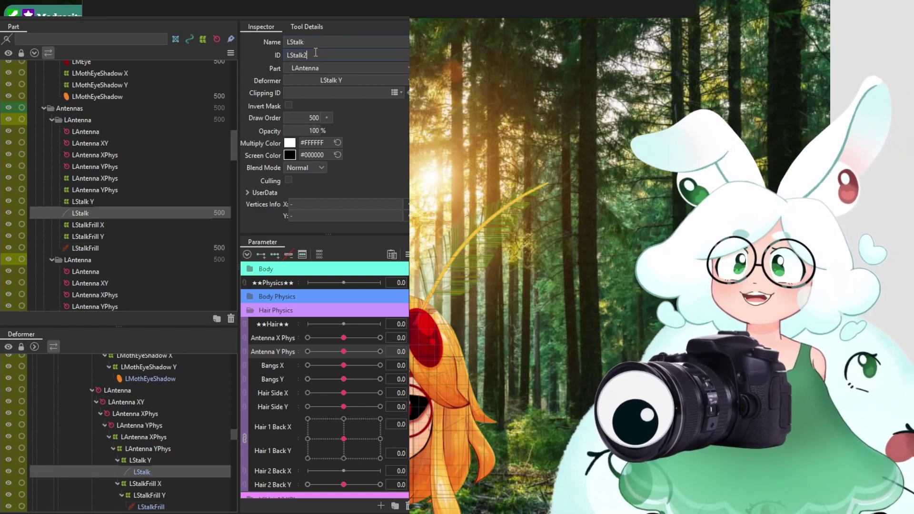
key(BackSpace)
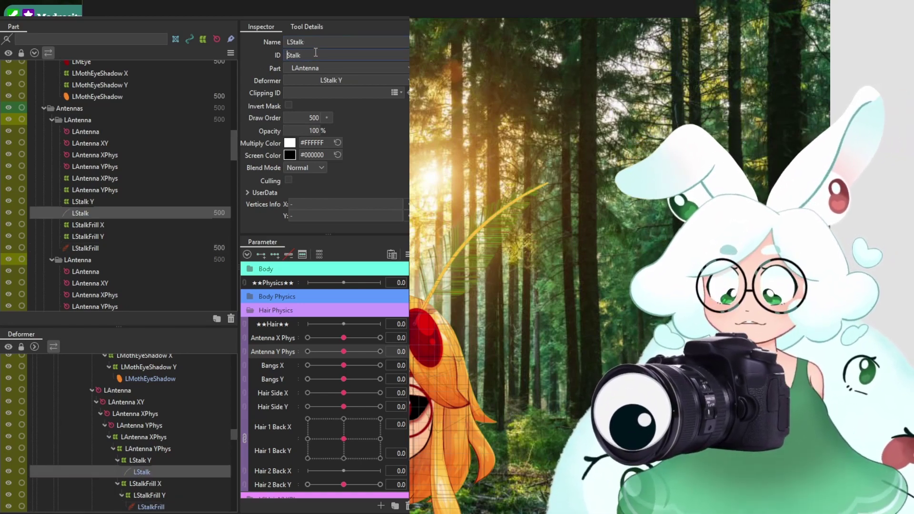
text(R)
key(Return)
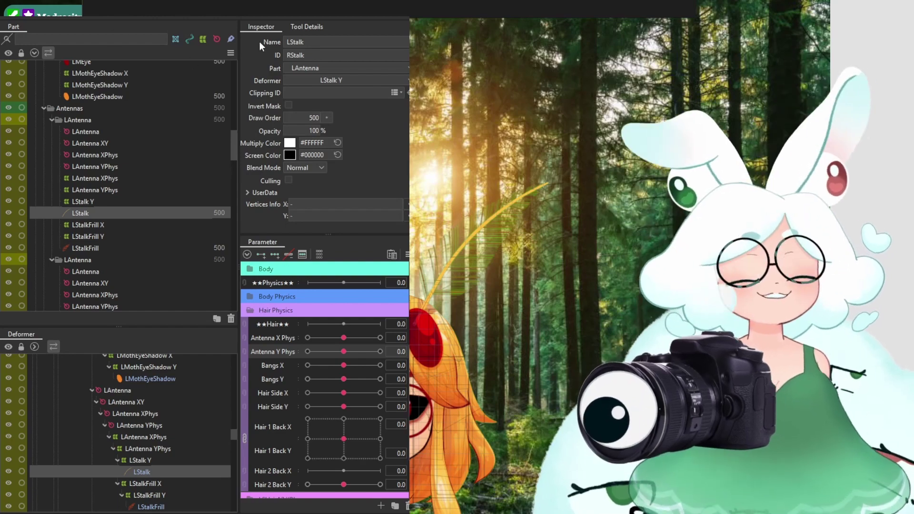
click(312, 42)
text(RStalk)
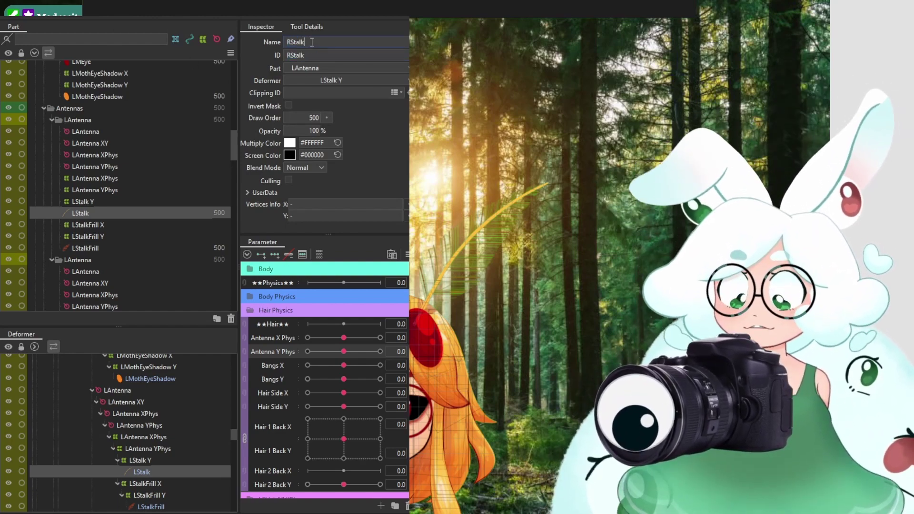
Change the name of the mirrored antenna's frill mesh to RStalkFrill to match its ID
click(322, 52)
click(104, 247)
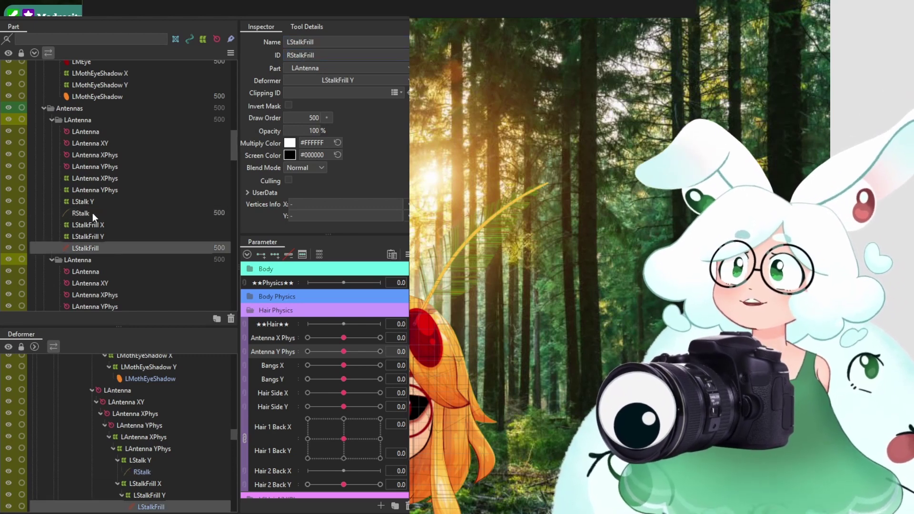
click(90, 213)
click(93, 249)
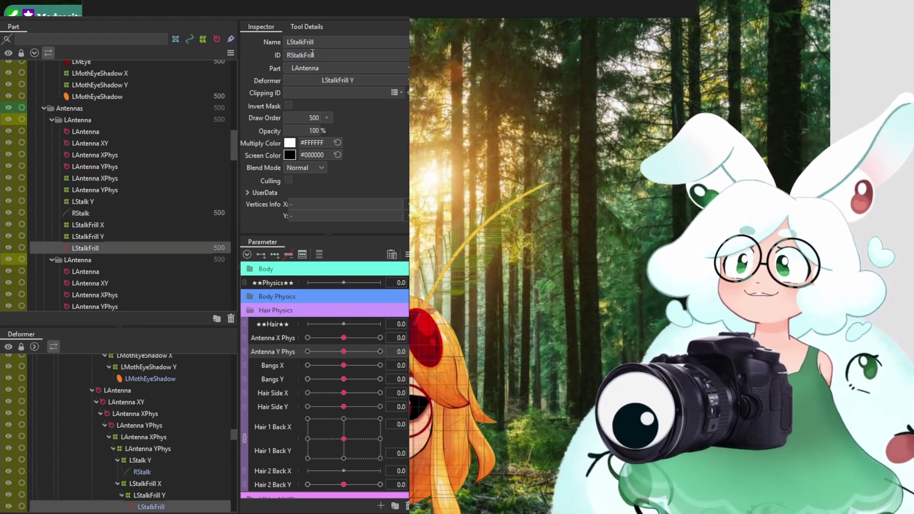
click(323, 55)
key(ctrl+c)
click(321, 41)
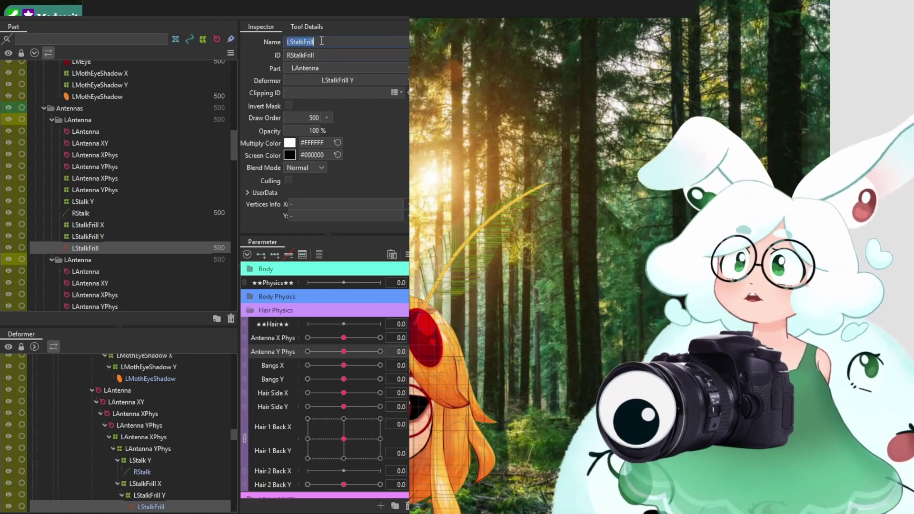
key(ctrl+v)
Change the ID and name of the duplicate LAntenna part holding the mirrored meshes to RAntenna
click(116, 202)
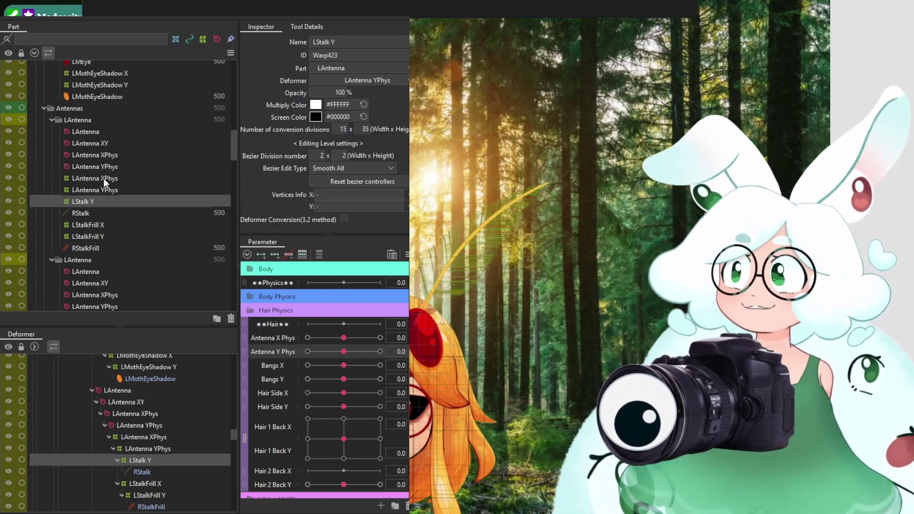
click(104, 178)
click(104, 154)
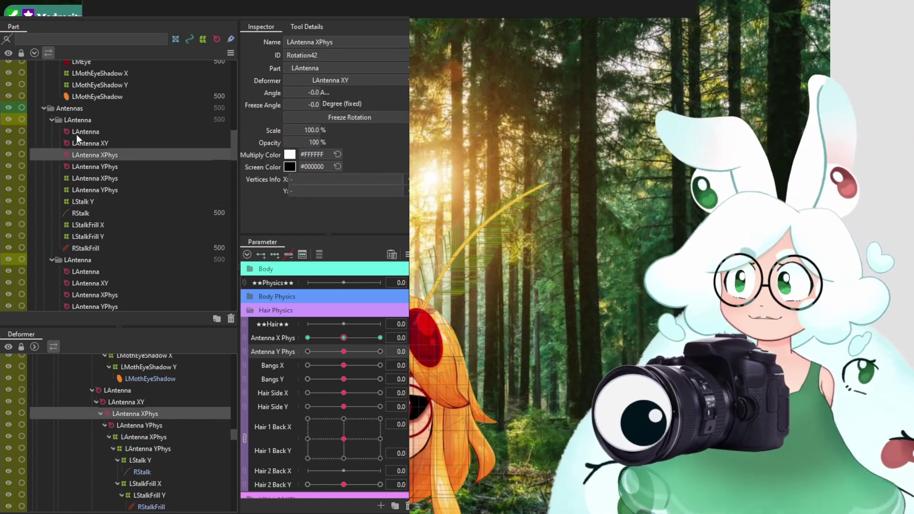
click(71, 119)
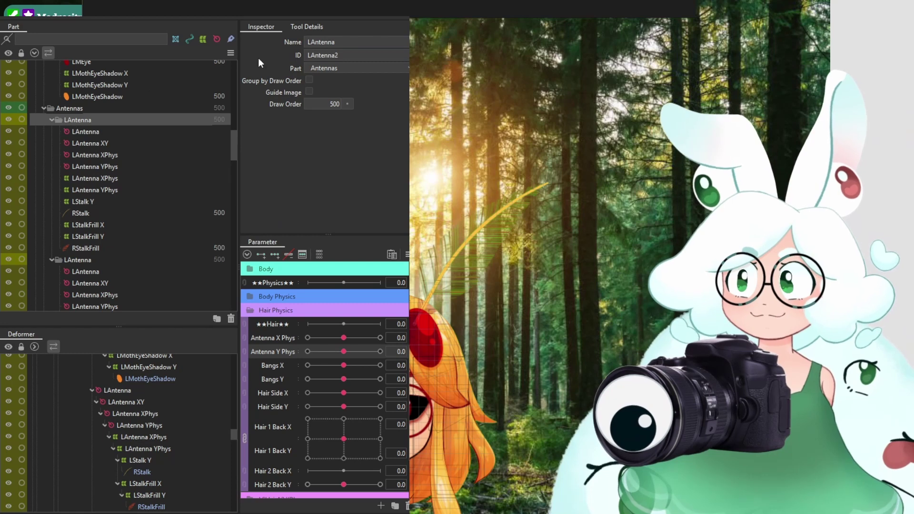
click(343, 56)
key(BackSpace)
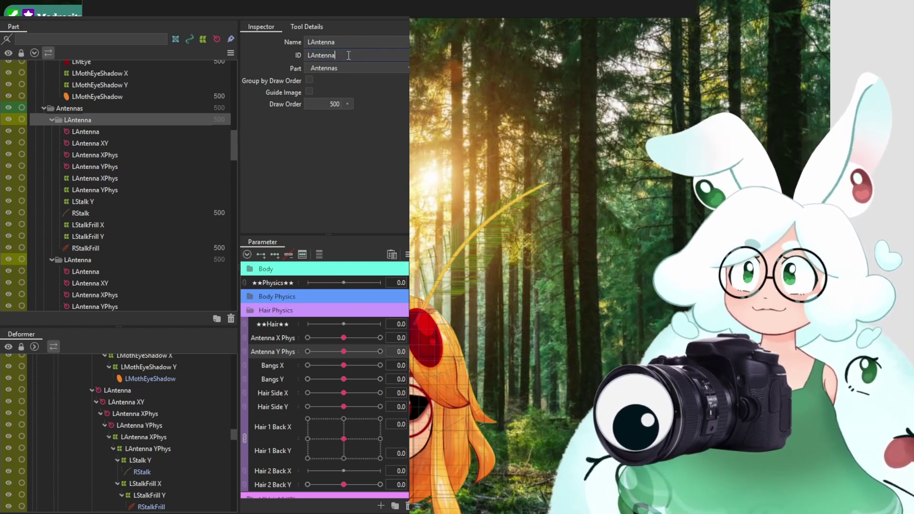
key(Home)
key(Delete)
text(R)
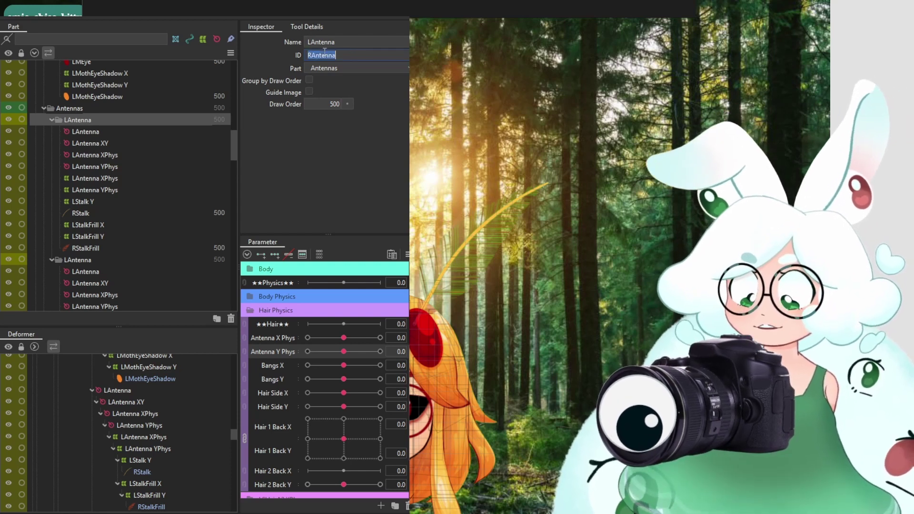
double_click(349, 43)
key(ctrl+v)
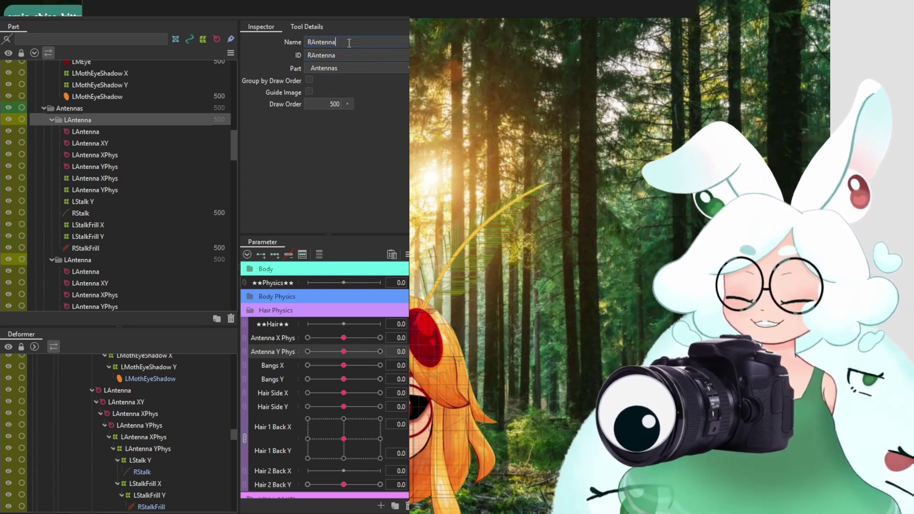
double_click(357, 57)
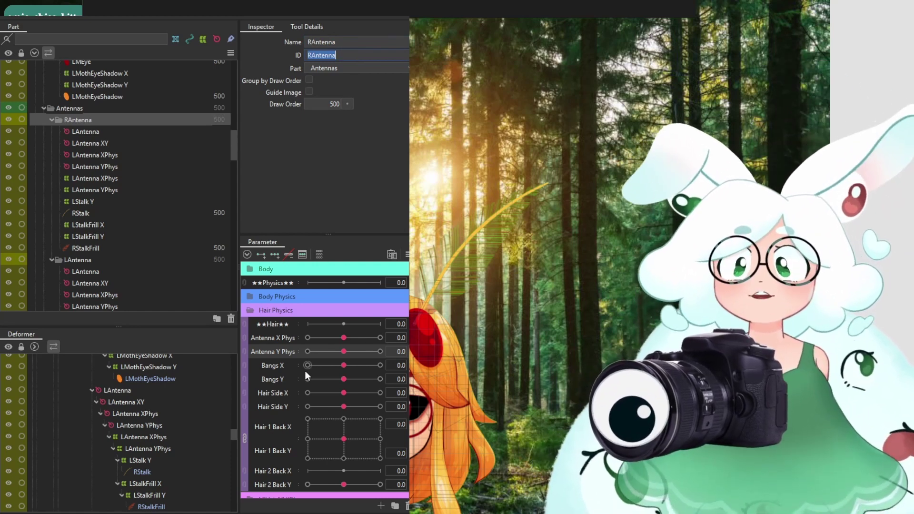
click(193, 500)
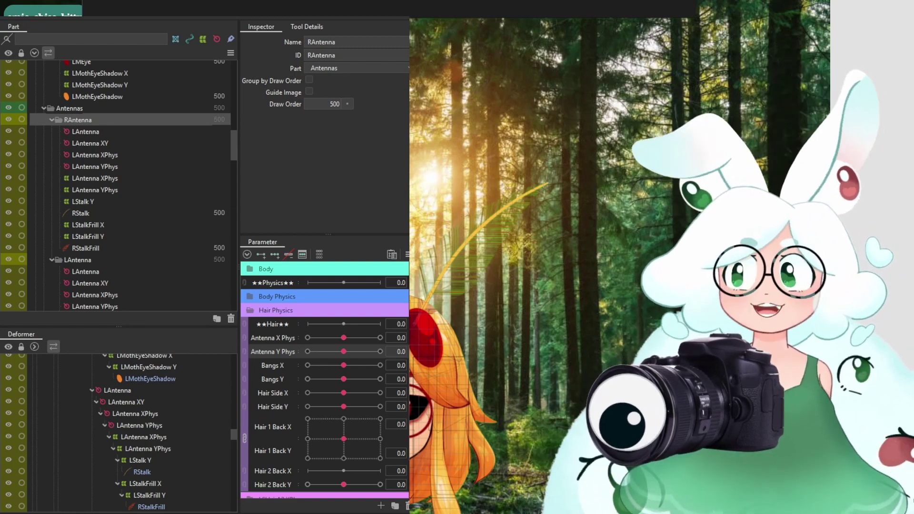
click(166, 128)
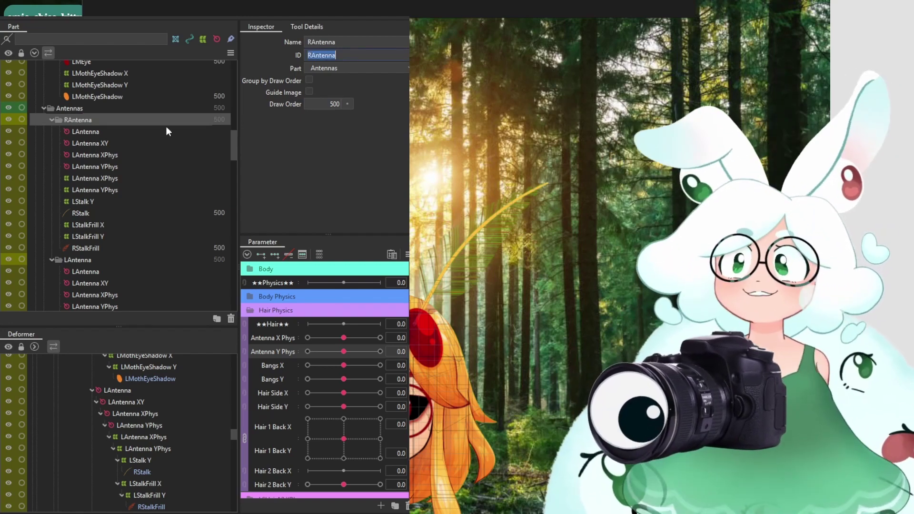
click(116, 143)
click(92, 121)
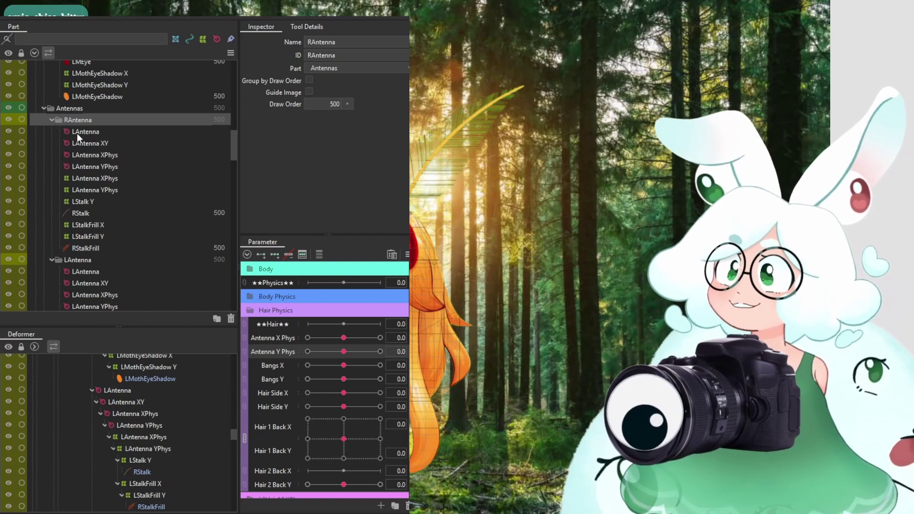
Rename the base LAntenna rotation deformer inside the RAntenna part as RAntenna, copying the part's name
click(81, 132)
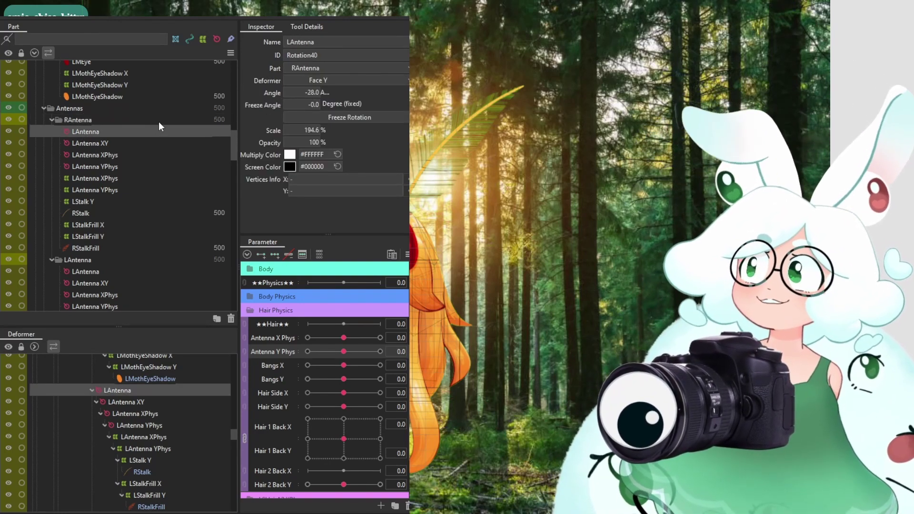
click(78, 121)
double_click(353, 40)
key(ctrl+c)
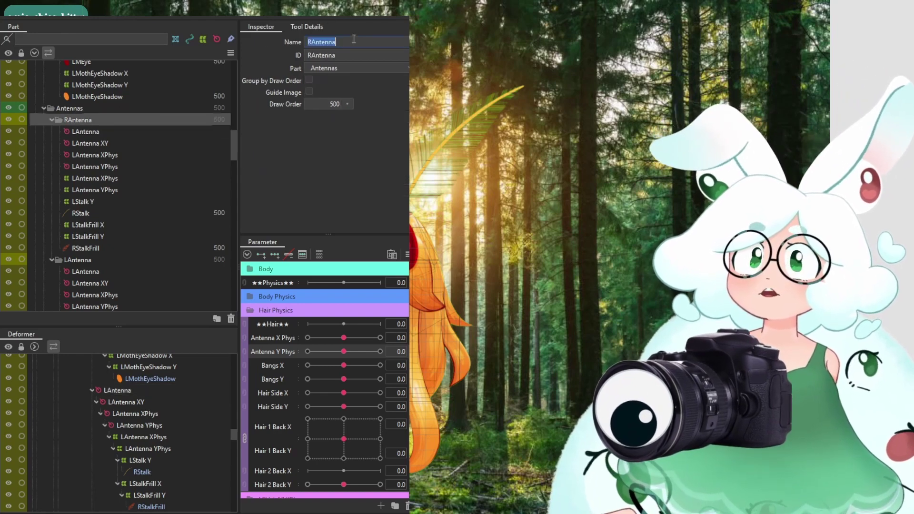
click(106, 132)
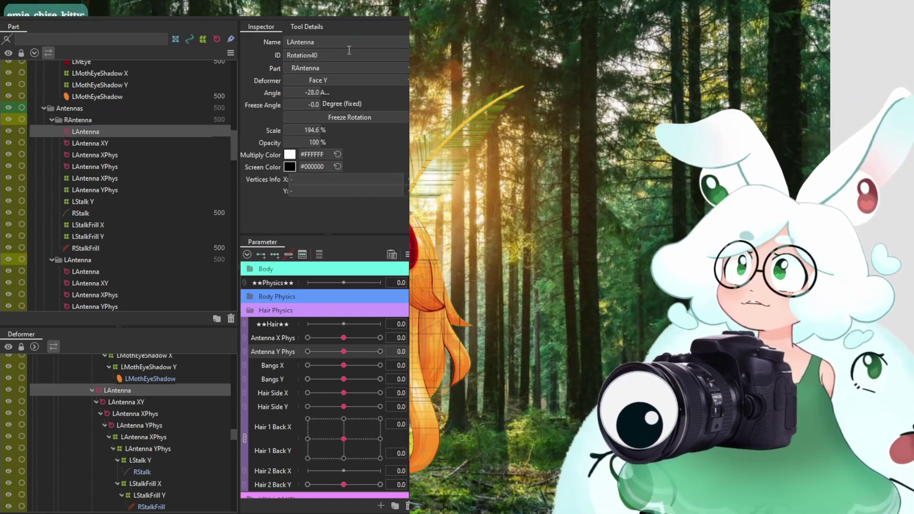
double_click(335, 42)
key(ctrl+v)
key(Return)
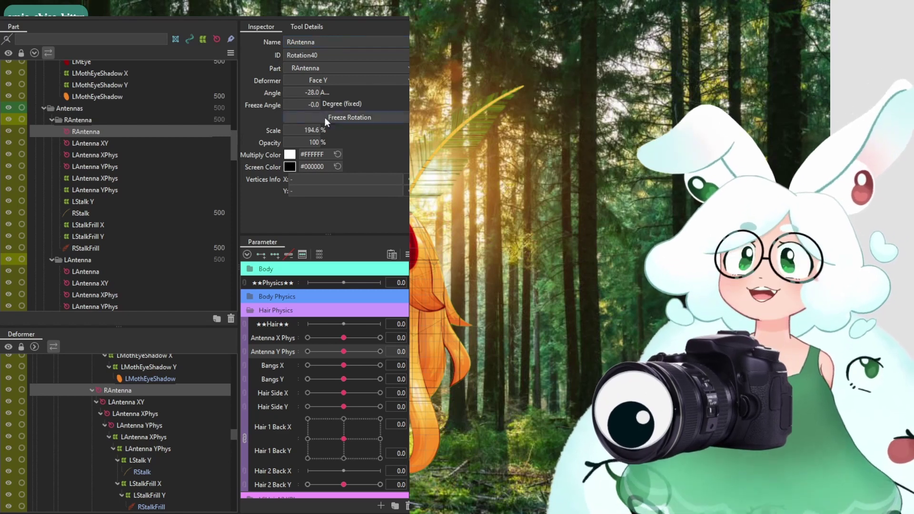
Rename the mirrored antenna's next two rotation deformers as RAntenna XY and RAntenna XPhys
click(90, 144)
double_click(299, 43)
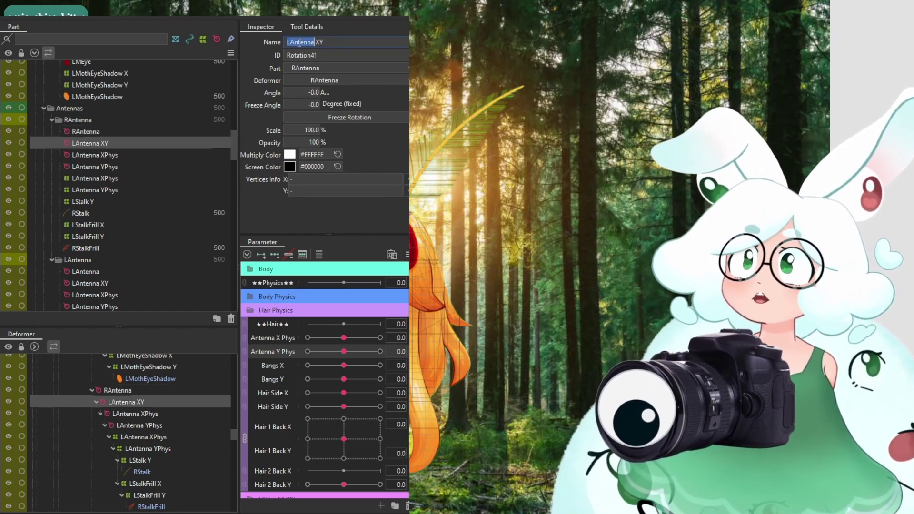
key(ctrl+v)
key(Return)
click(107, 156)
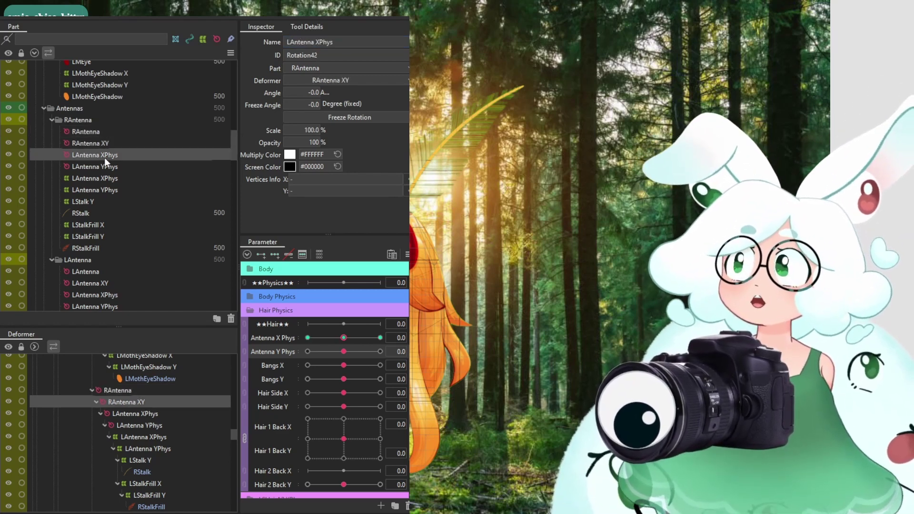
double_click(299, 42)
key(ctrl+v)
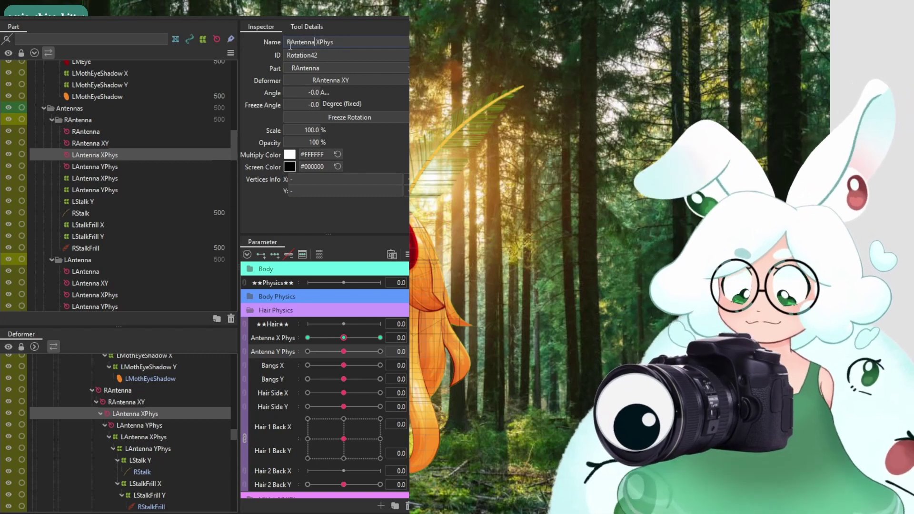
key(Return)
Rename the mirrored antenna's YPhys rotation deformer as RAntenna YPhys
click(93, 166)
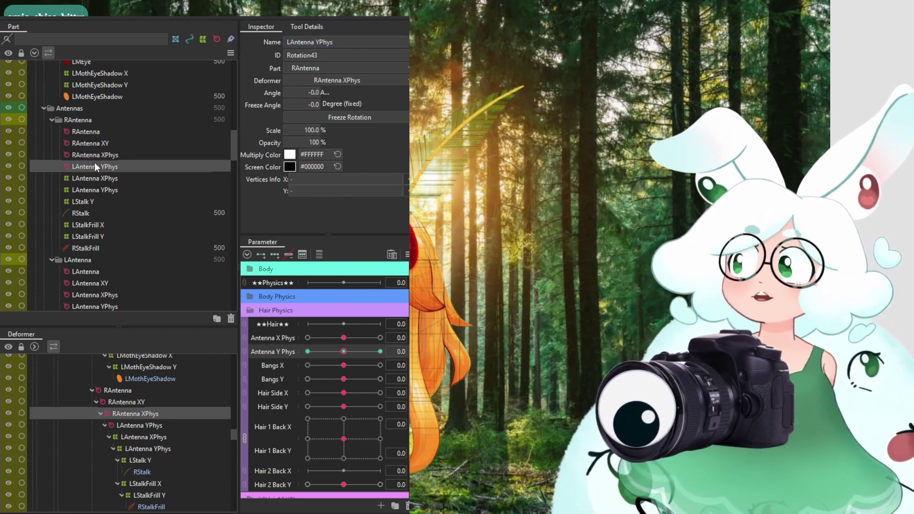
double_click(300, 42)
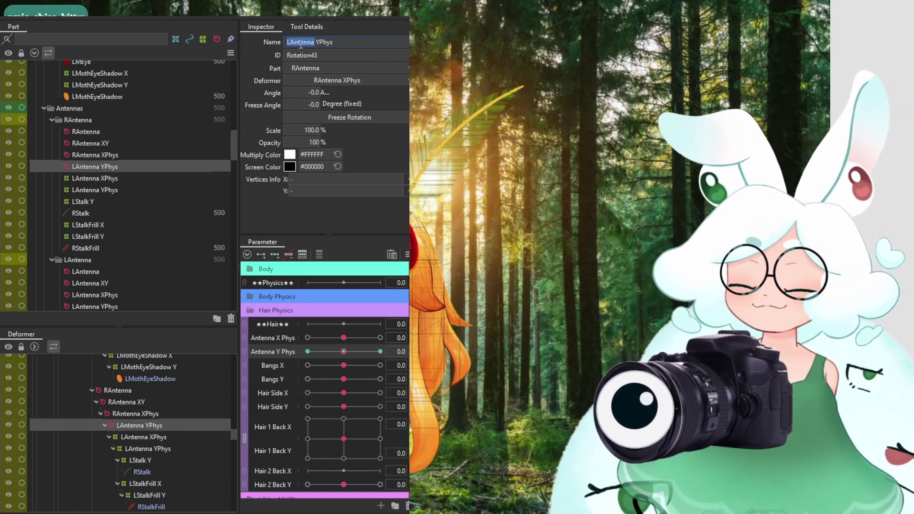
text(RAntenna)
key(Return)
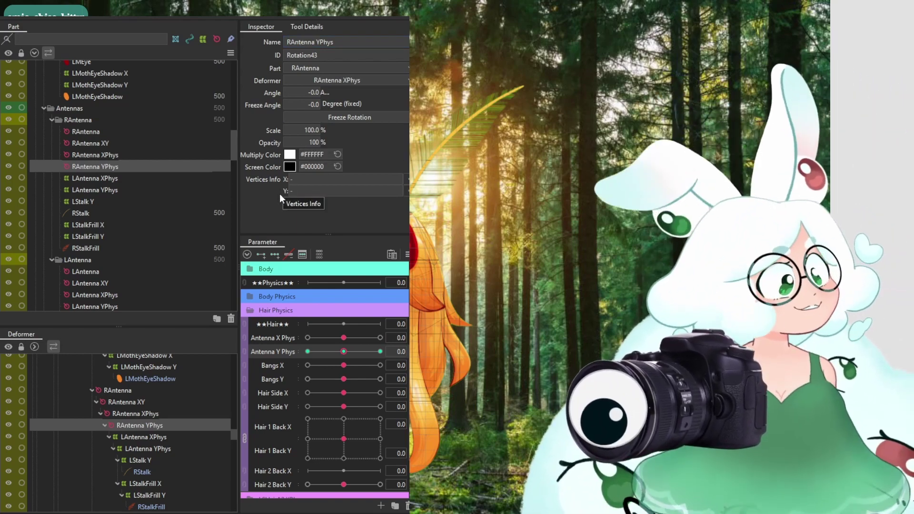
Rename the mirrored antenna's two physics warp deformers as RAntenna XPhys and RAntenna YPhys
click(83, 186)
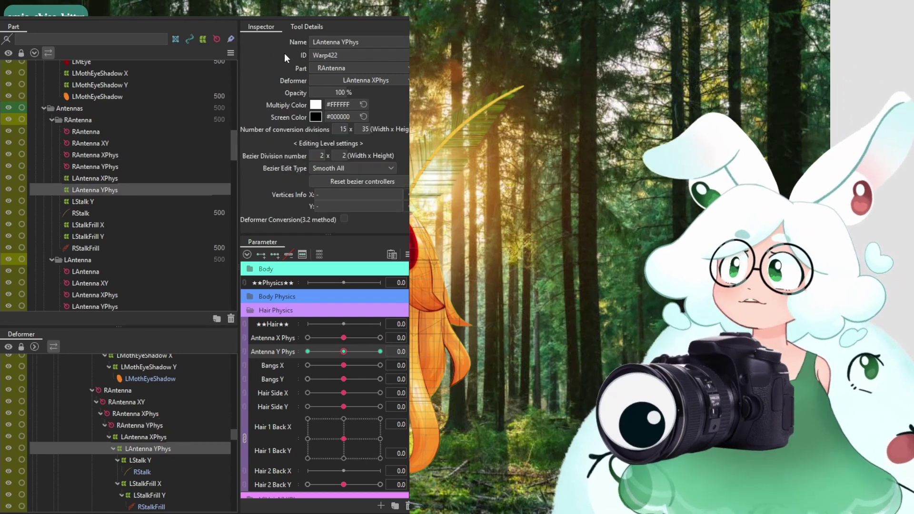
click(107, 178)
double_click(321, 42)
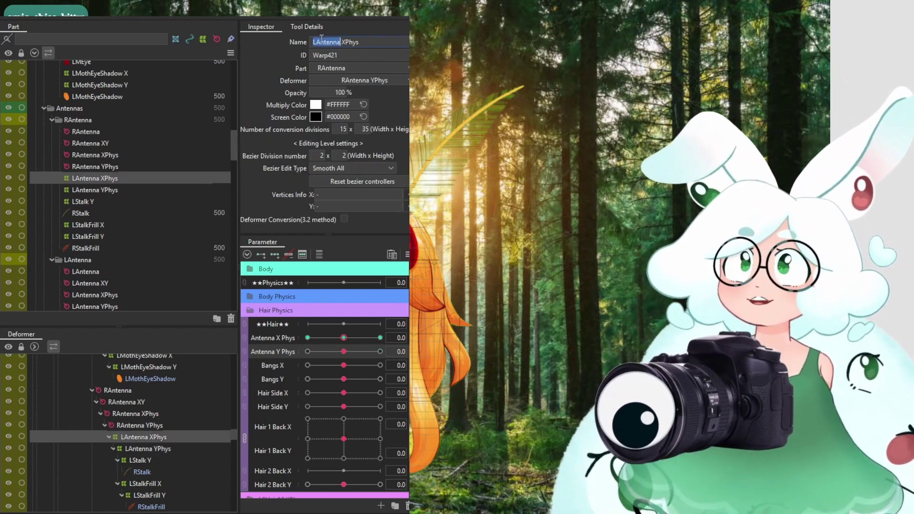
text(RAntenna)
key(Return)
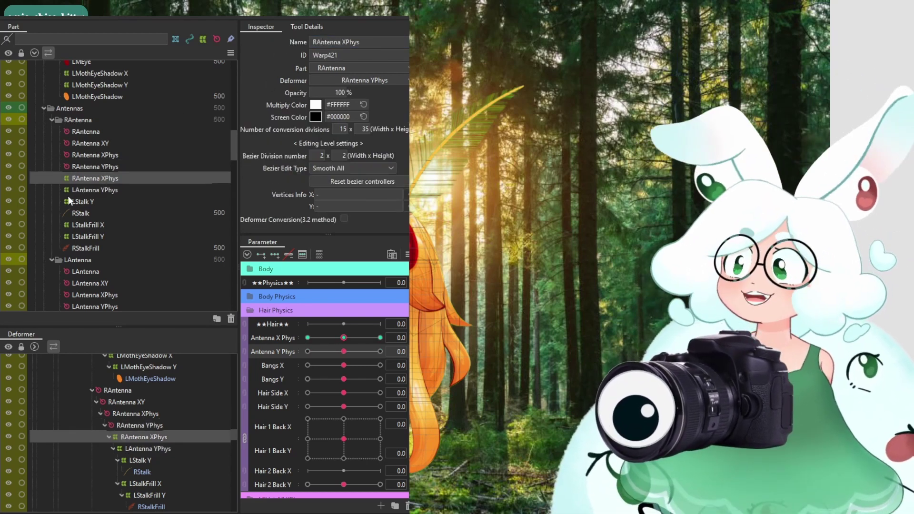
click(72, 190)
double_click(327, 42)
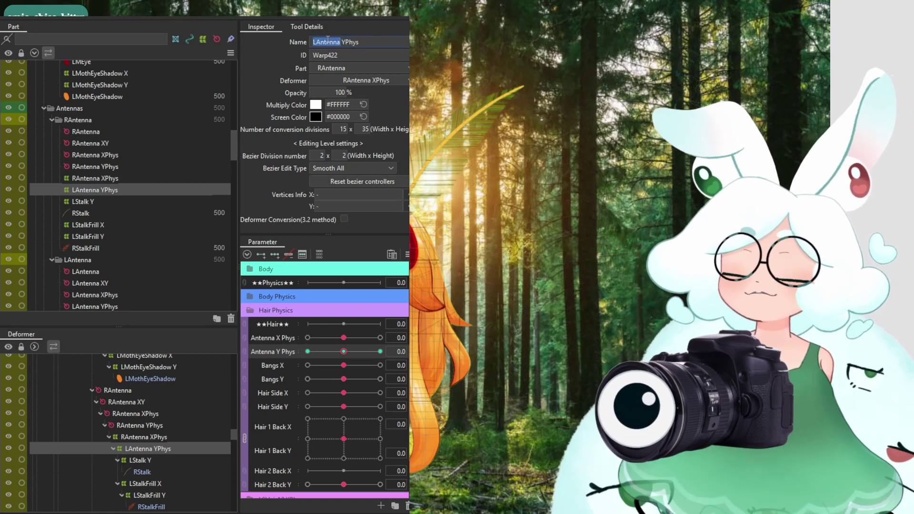
text(RAntenna)
key(Return)
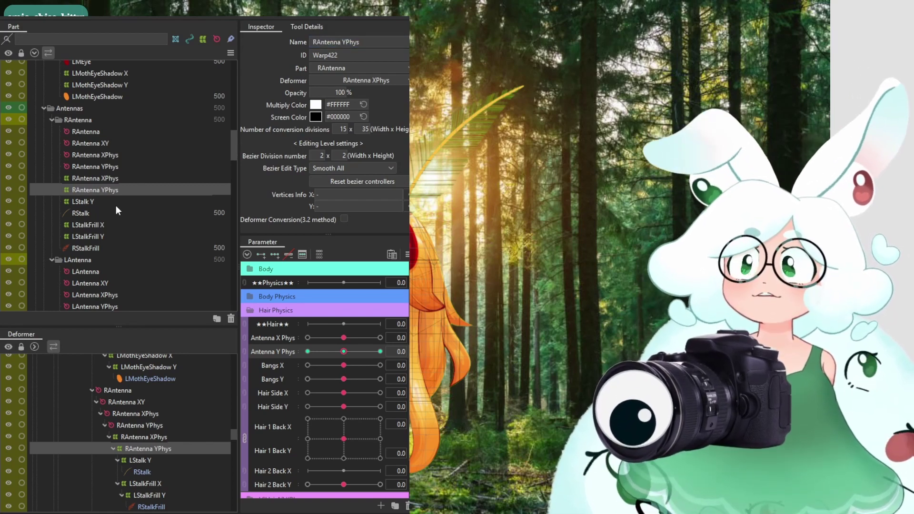
Try to rename the mirrored stalk's warp deformer as RStalk Y, reusing the stalk mesh's name
click(105, 203)
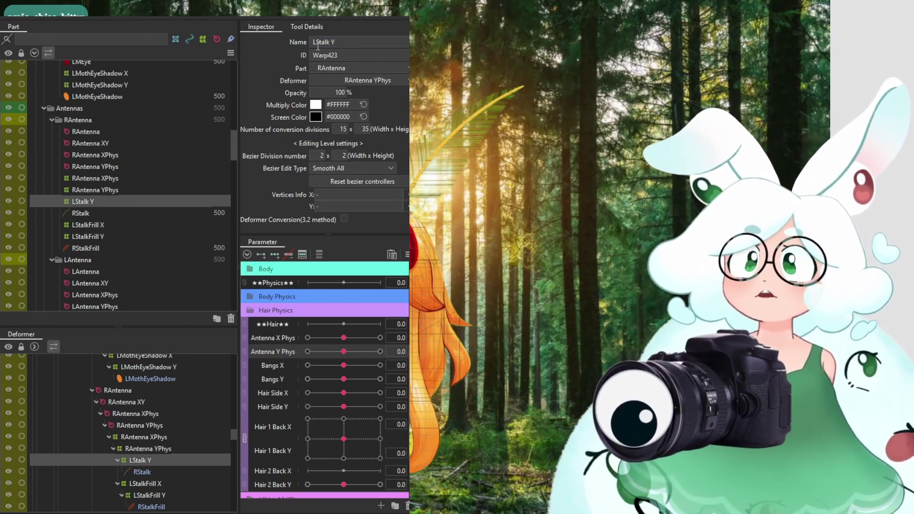
click(95, 214)
double_click(314, 41)
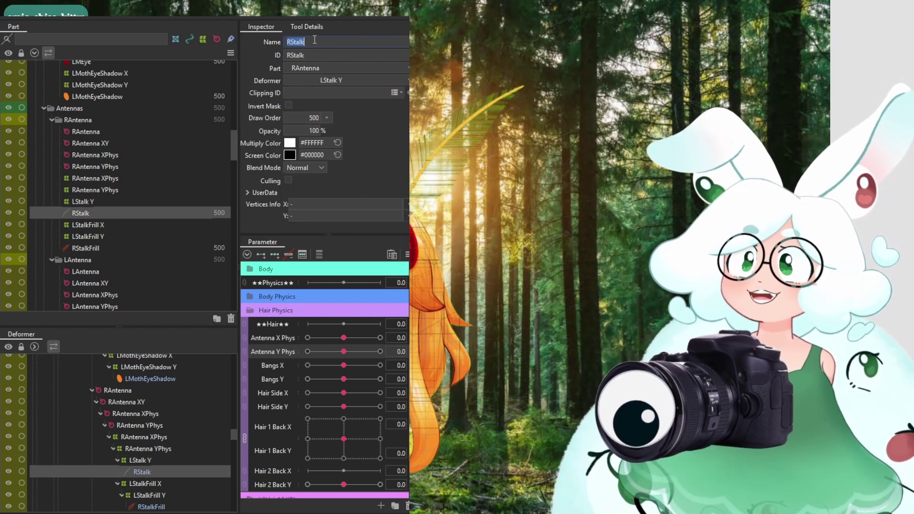
click(93, 201)
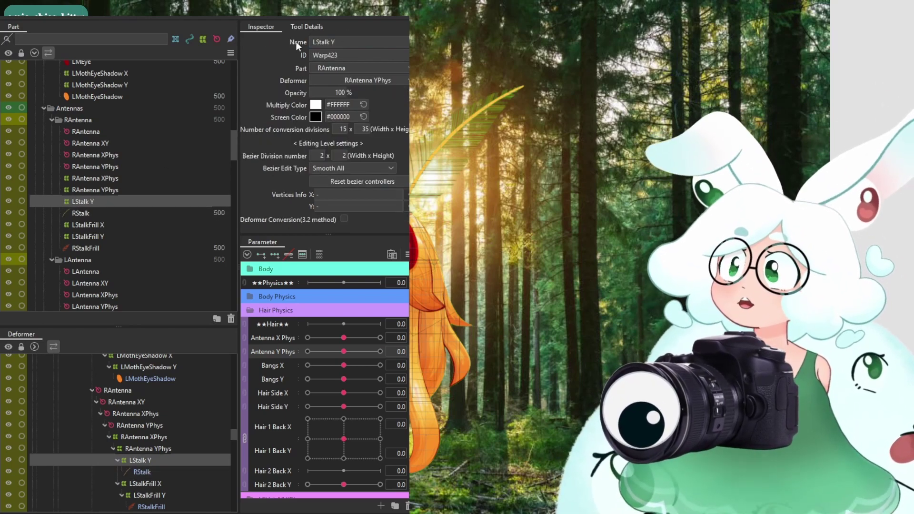
double_click(316, 43)
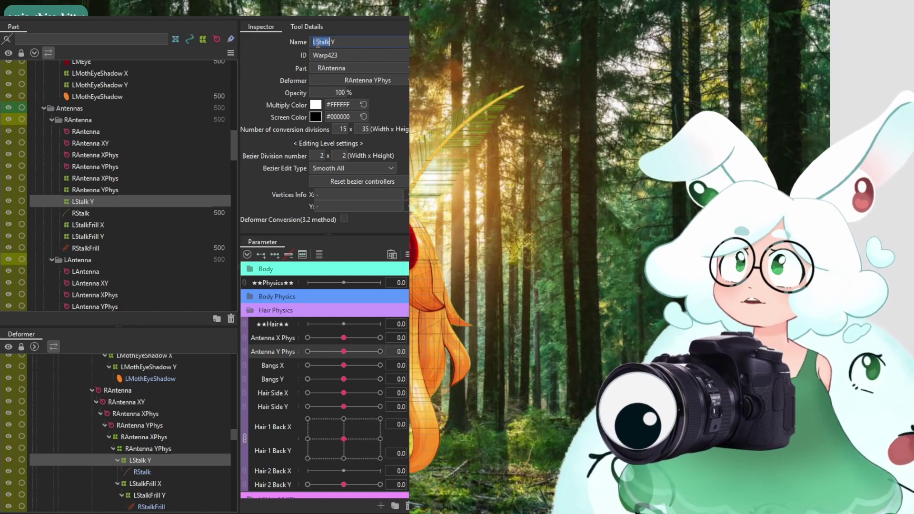
text(RStalk)
scroll(153, 228, down, 2)
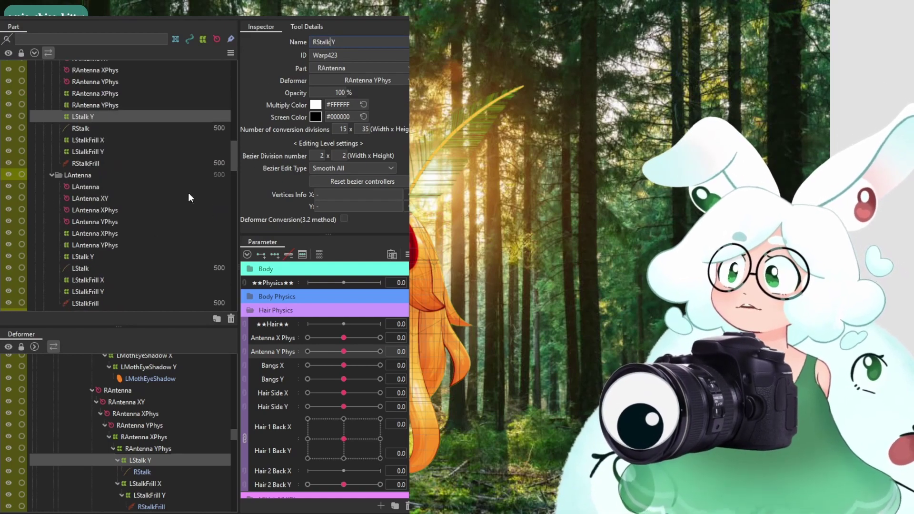
Rename the mirrored frill's Y warp deformer as RStalkFrill Y, reusing the RStalkFrill mesh's name
click(106, 140)
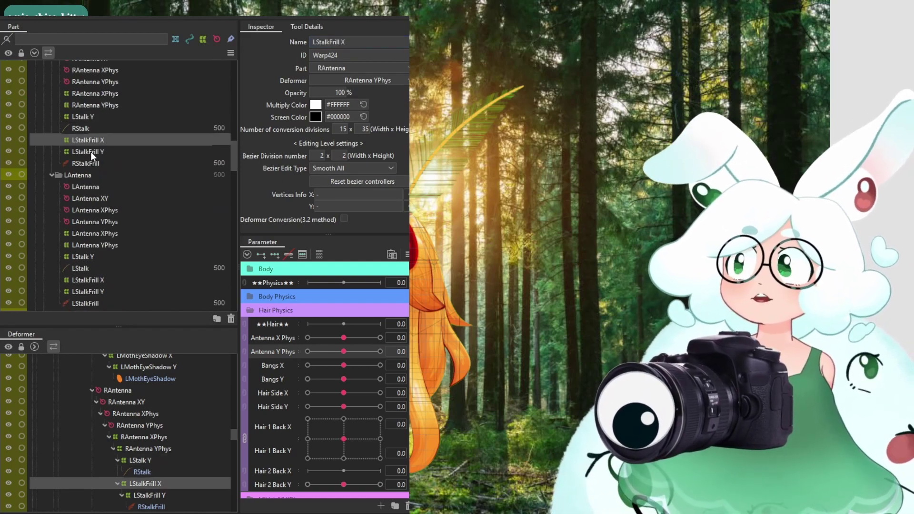
double_click(327, 42)
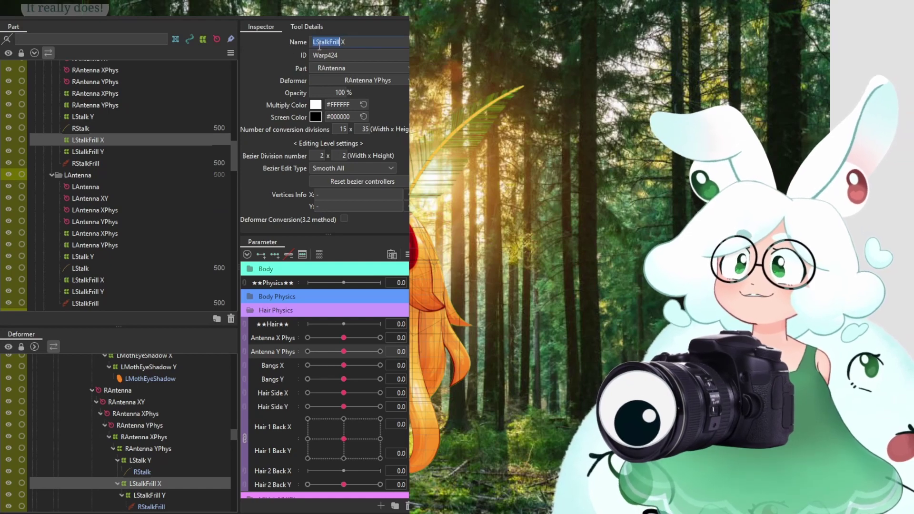
click(83, 163)
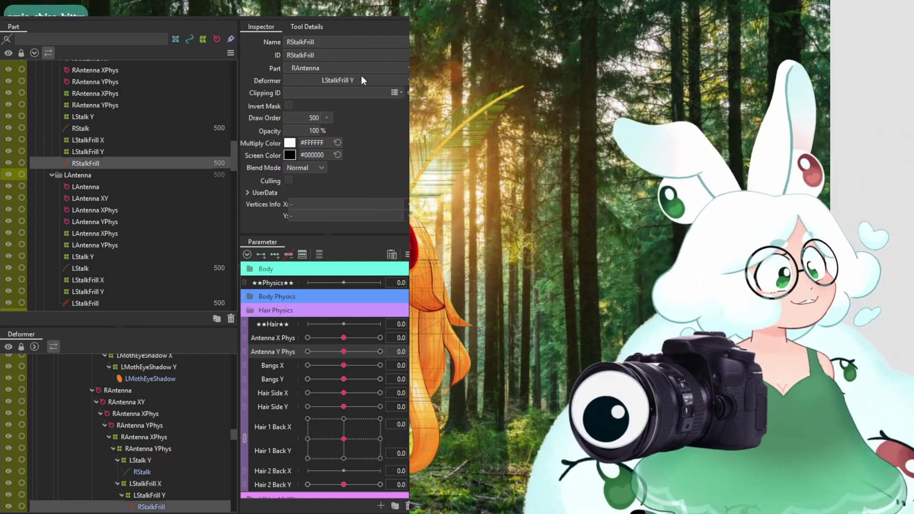
double_click(341, 43)
key(ctrl+c)
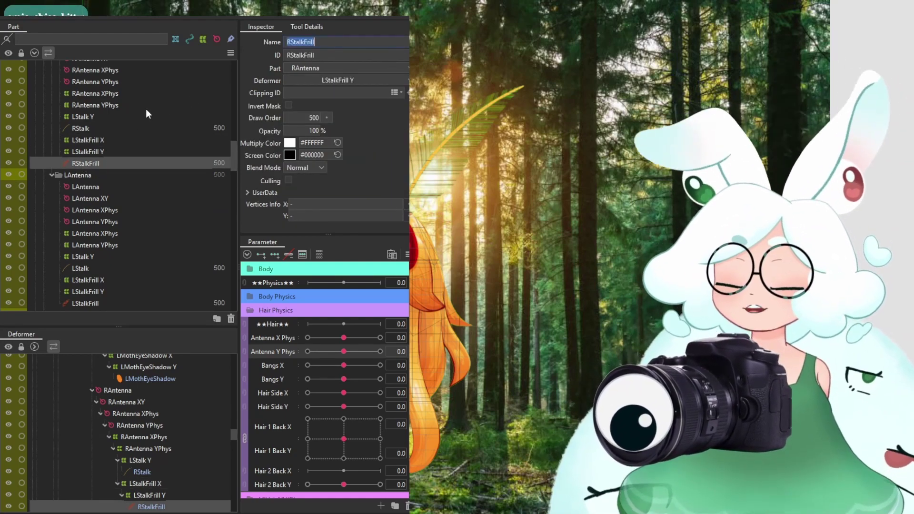
click(90, 150)
double_click(353, 43)
key(ctrl+v)
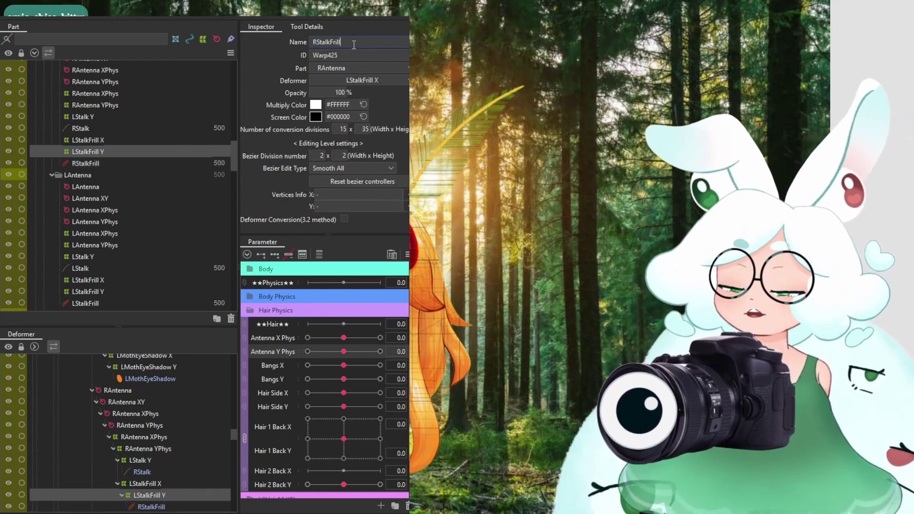
key(Return)
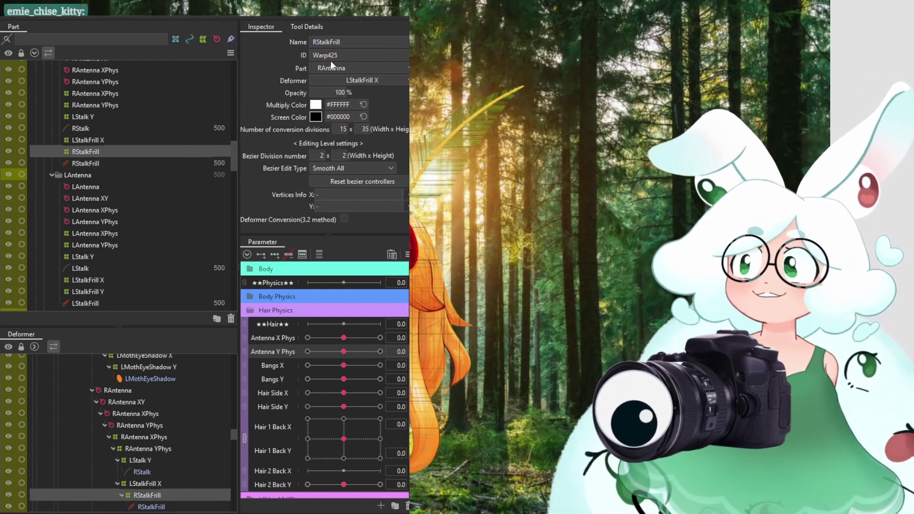
double_click(352, 41)
key(ctrl+c)
key(BackSpace)
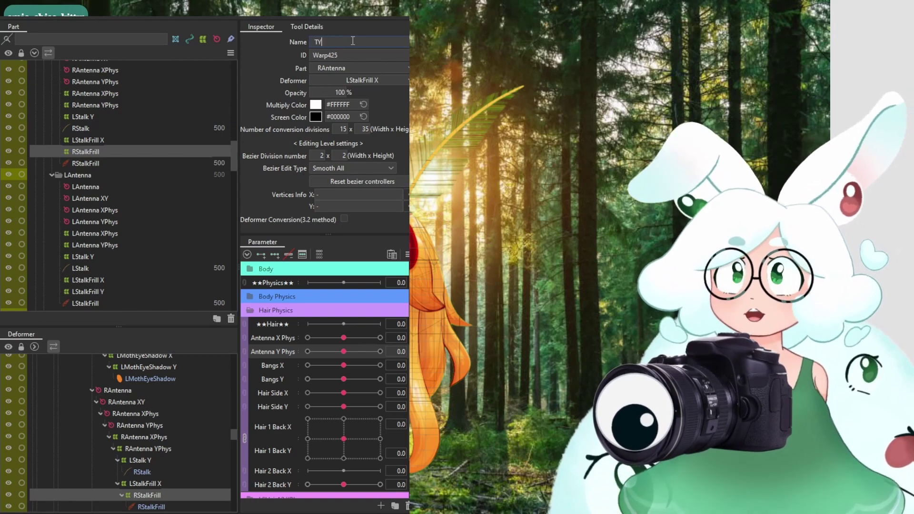
key(ctrl+v)
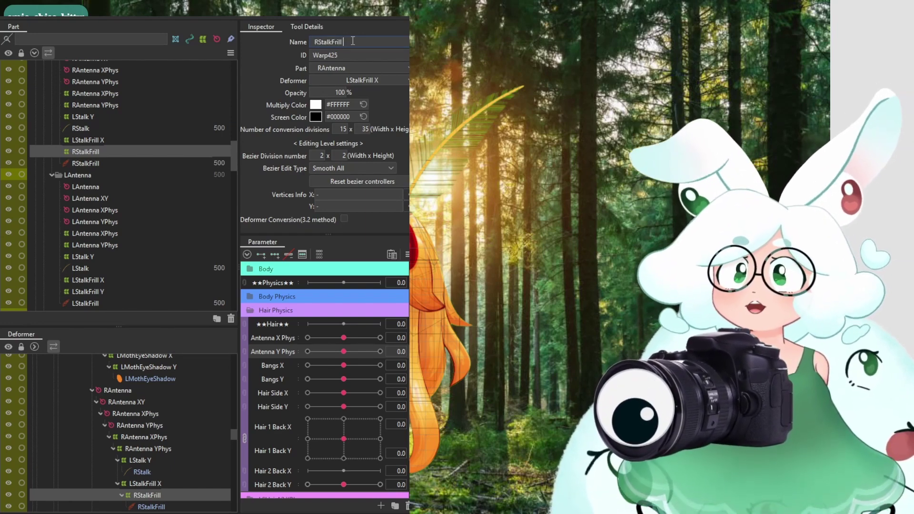
text(Y)
key(Return)
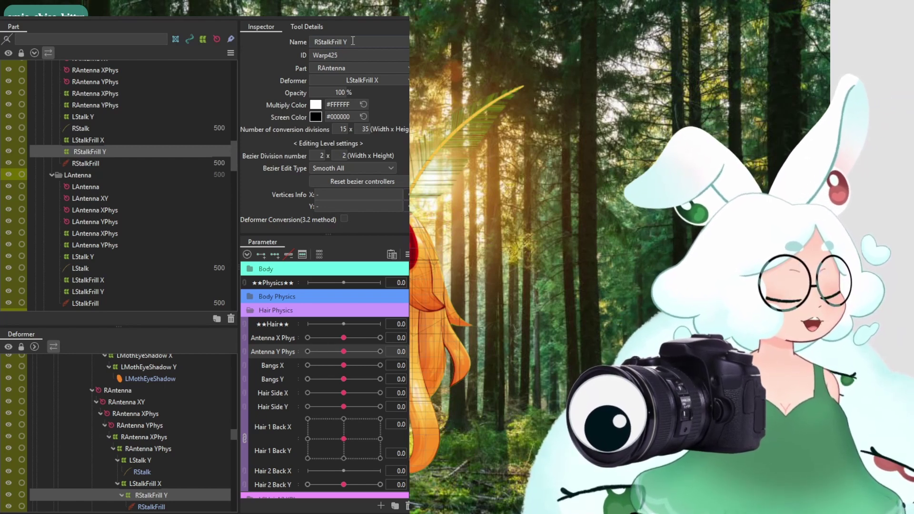
Rename the mirrored frill's X warp deformer as RStalkFrill X
click(122, 140)
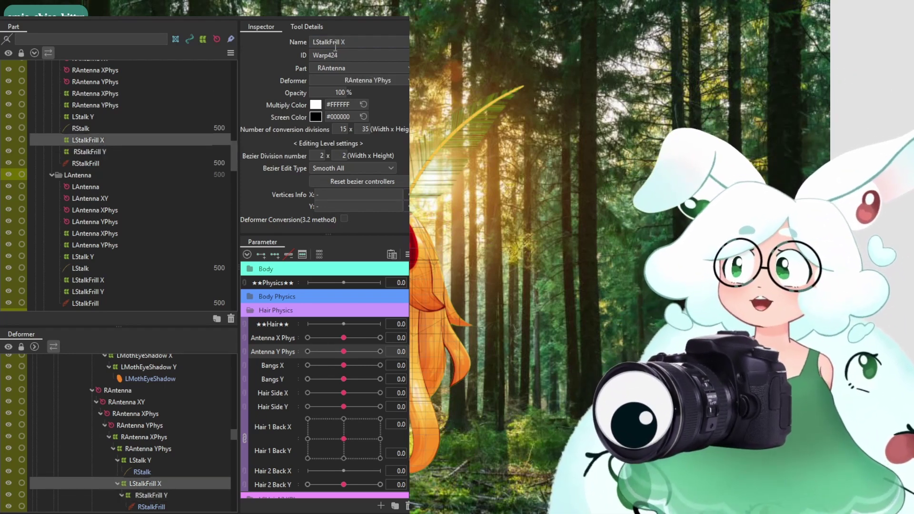
click(356, 42)
double_click(320, 43)
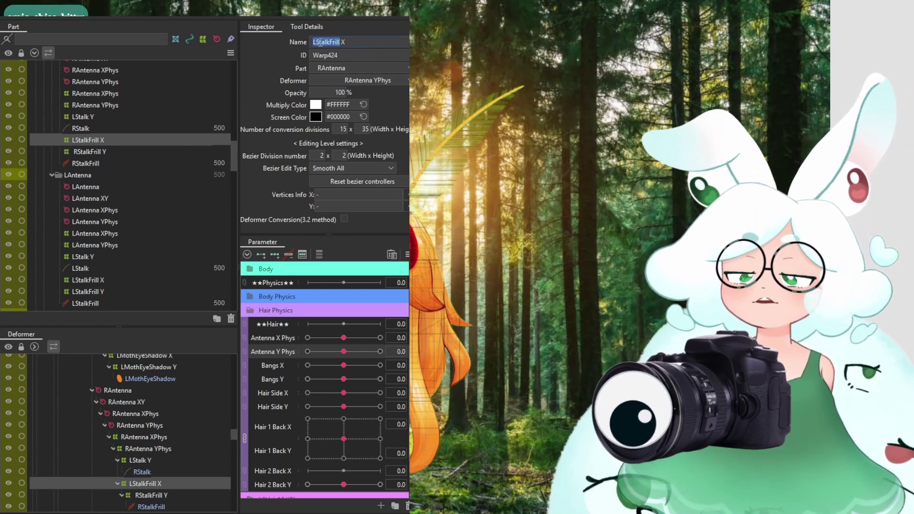
key(ctrl+v)
key(Return)
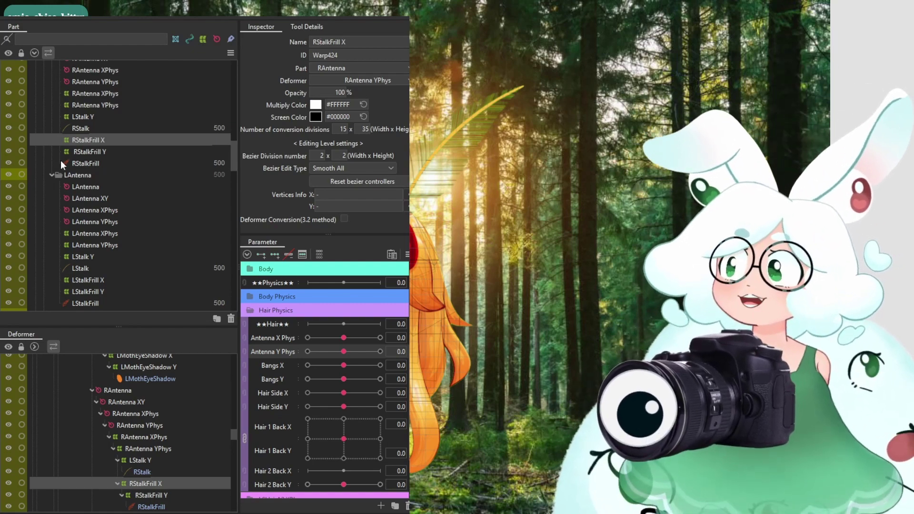
Collapse the RAntenna part folder and set its label color to green
click(86, 182)
click(80, 176)
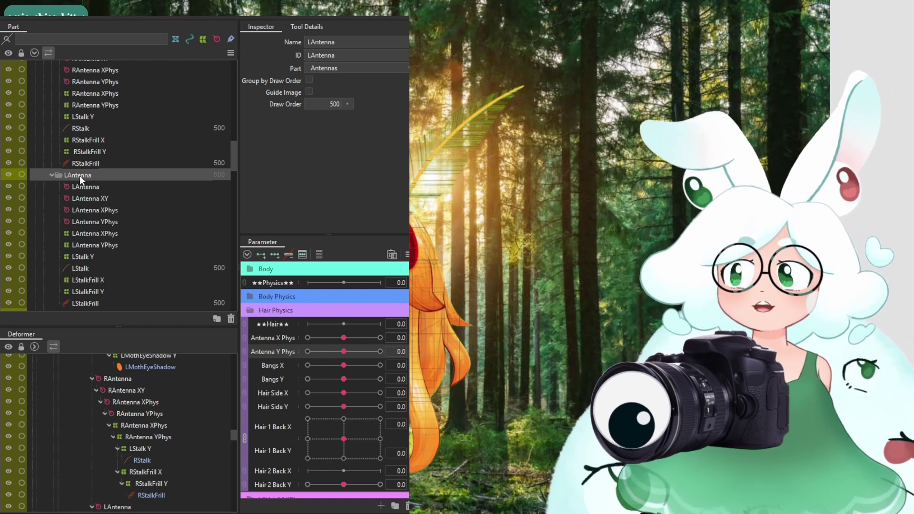
scroll(121, 147, up, 2)
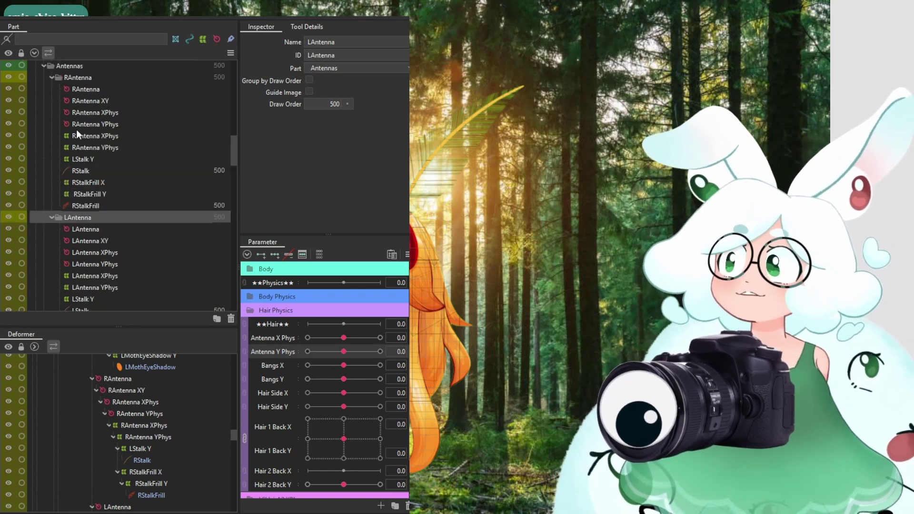
click(66, 81)
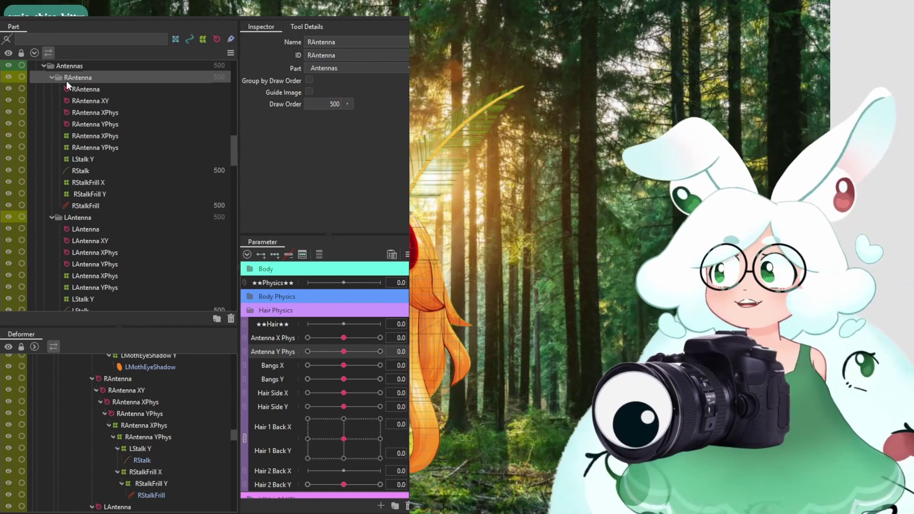
right_click(67, 81)
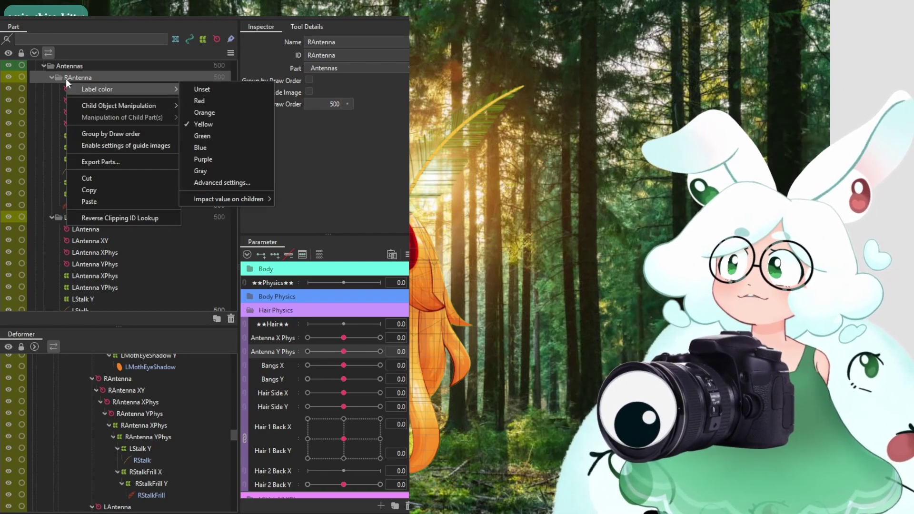
click(50, 77)
click(51, 77)
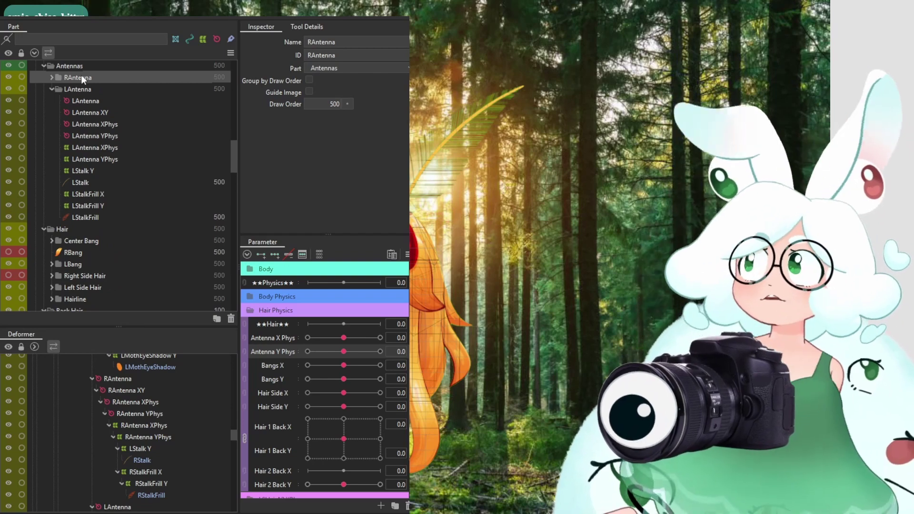
right_click(81, 76)
mouse_move(139, 83)
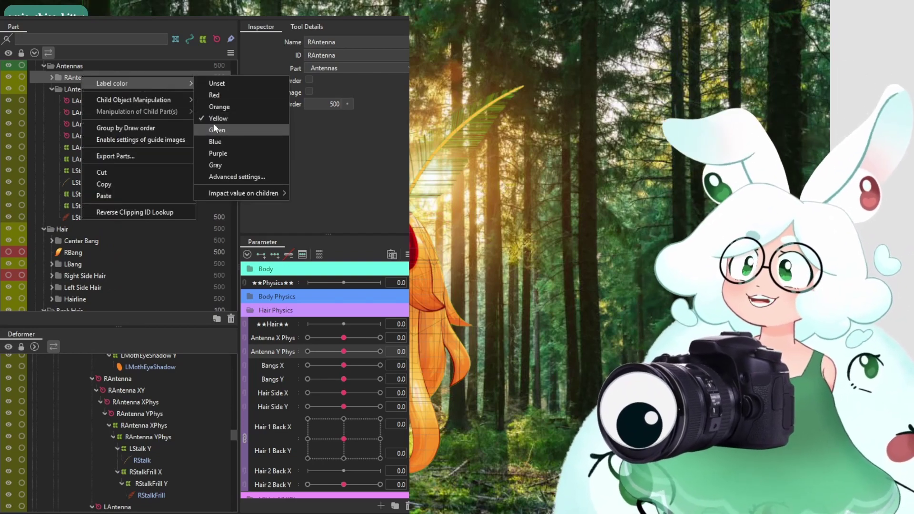
Set the LAntenna part folder's label color to green and collapse it along with the Antennas folder
click(58, 88)
right_click(63, 87)
mouse_move(122, 98)
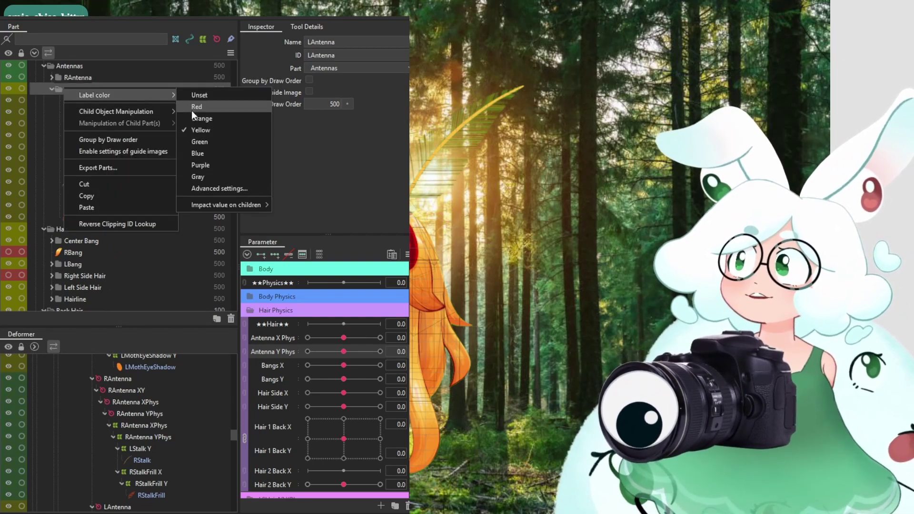
click(195, 139)
click(52, 89)
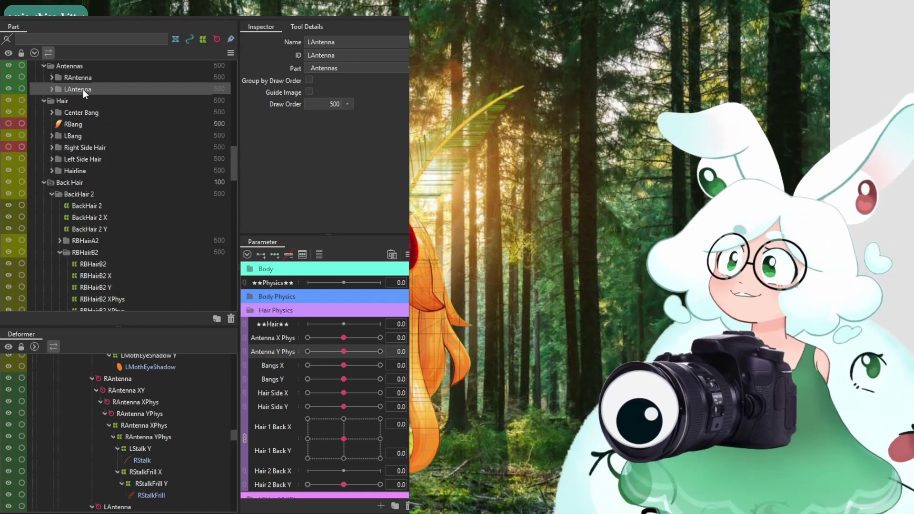
scroll(50, 120, up, 1)
click(43, 108)
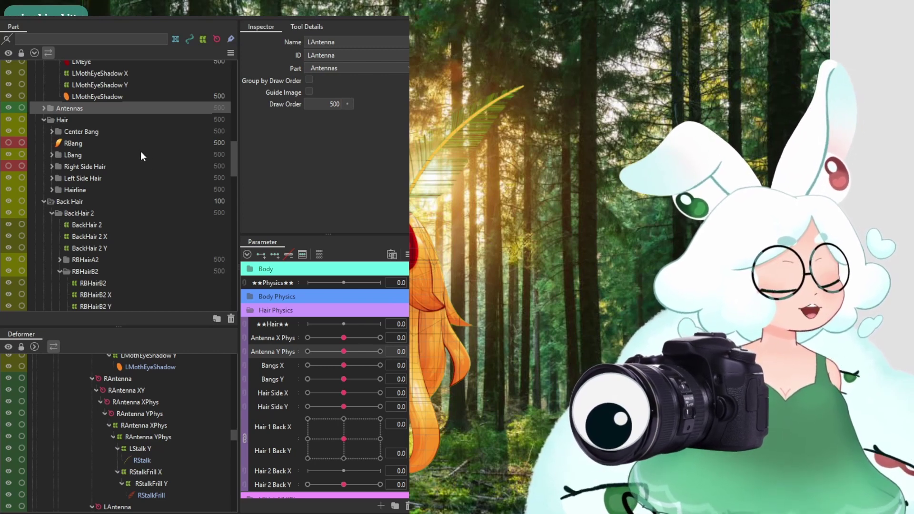
Set the label color of the Center Bang folder under Hair to green
click(102, 121)
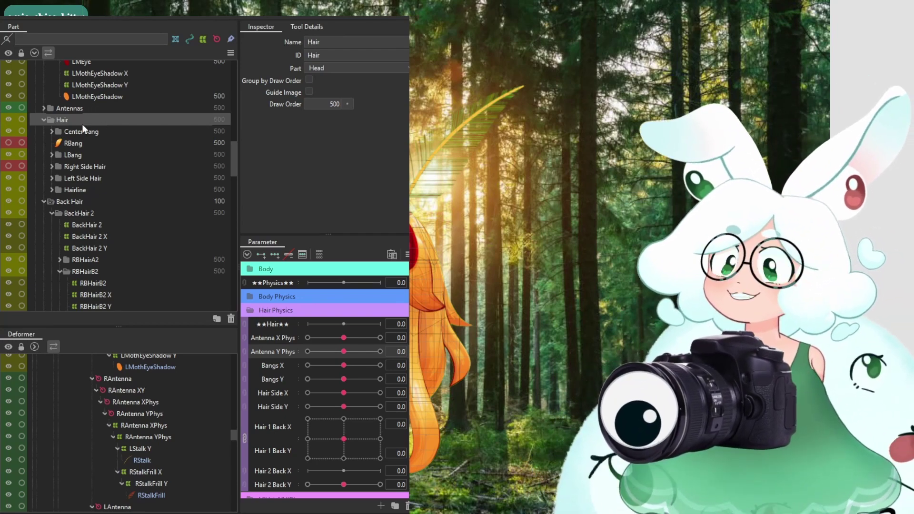
click(58, 133)
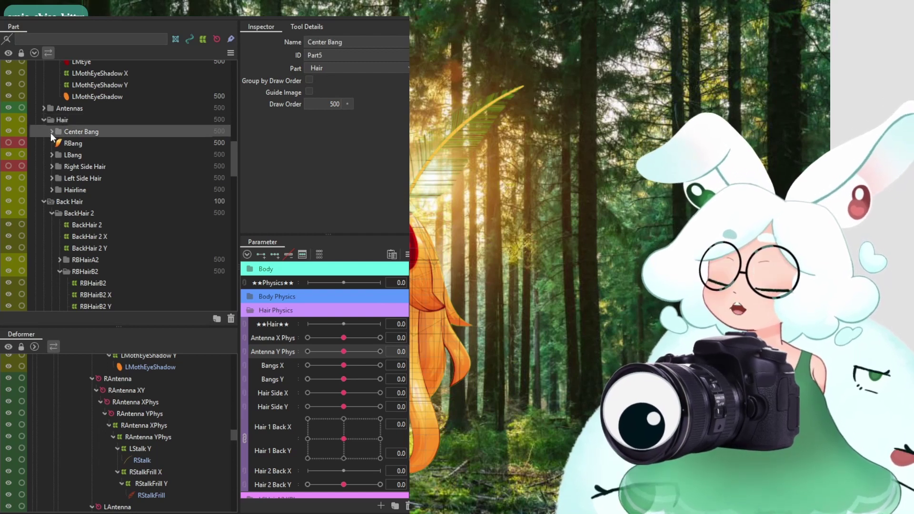
right_click(76, 133)
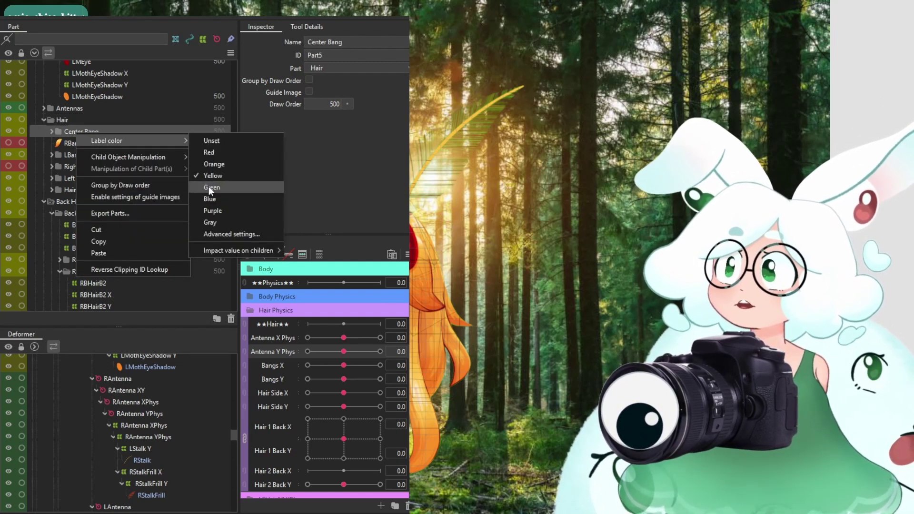
click(209, 189)
Duplicate the LBang folder with all its warp deformers and its mesh, placing the copy above RBang
click(72, 144)
click(69, 155)
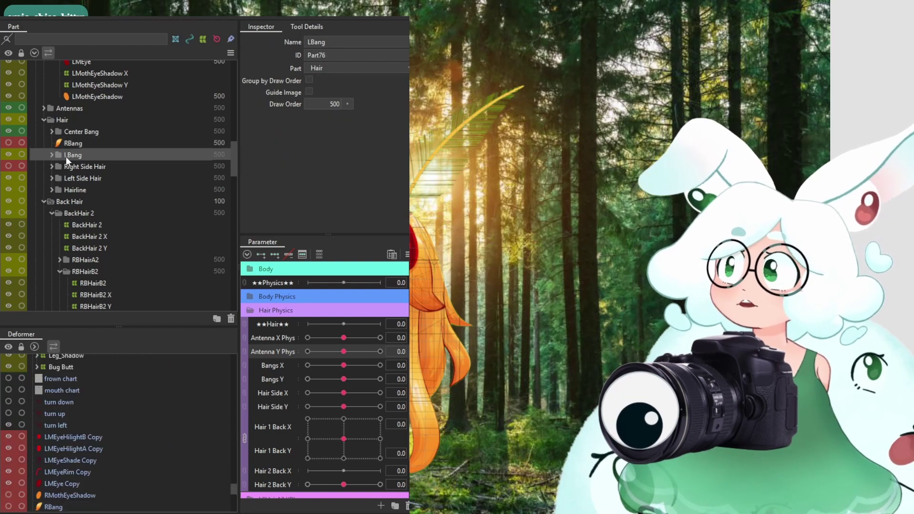
click(65, 167)
click(64, 155)
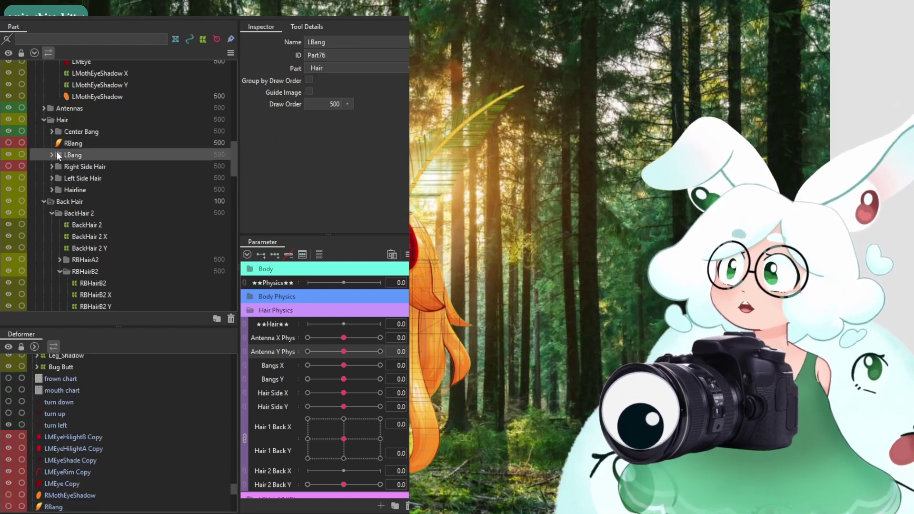
click(52, 154)
click(78, 165)
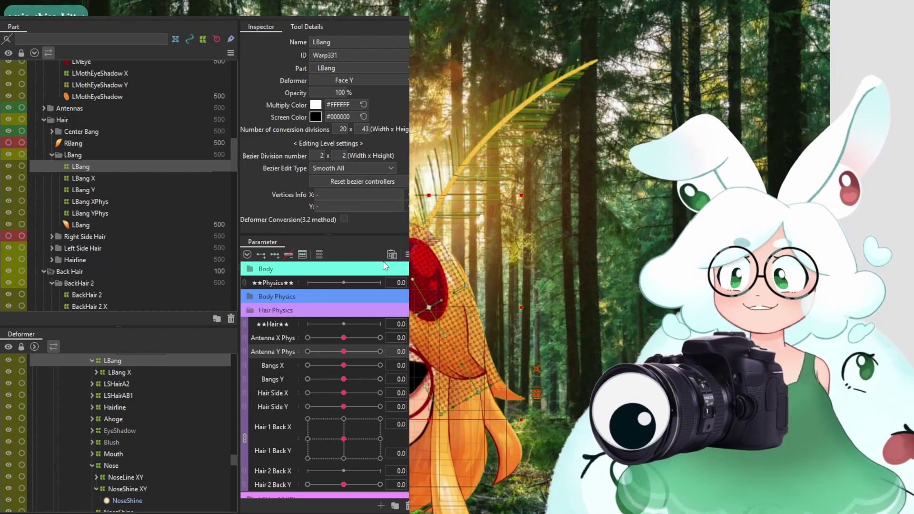
click(318, 256)
click(318, 256)
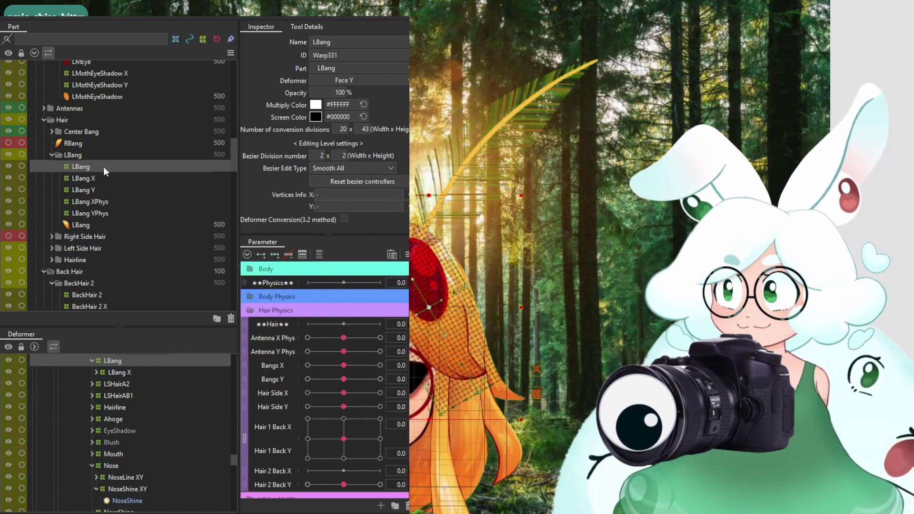
right_click(93, 155)
mouse_move(148, 180)
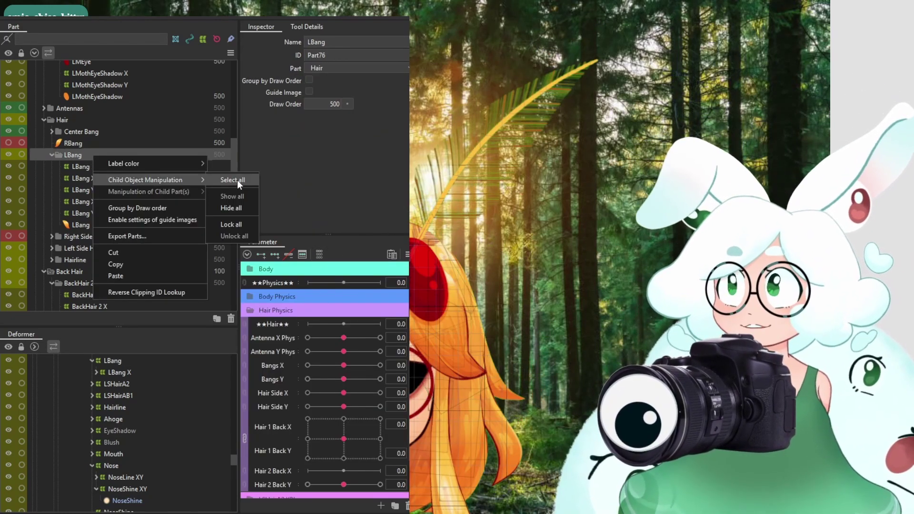
click(237, 180)
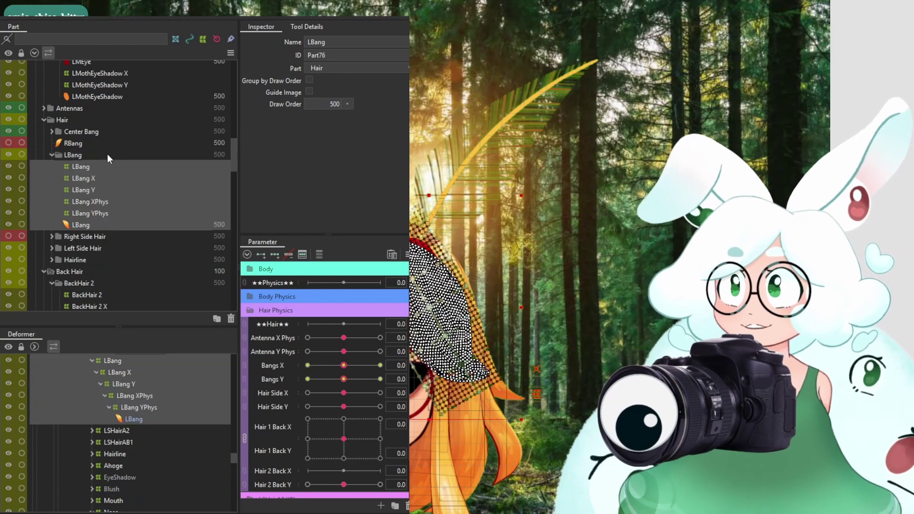
click(67, 143)
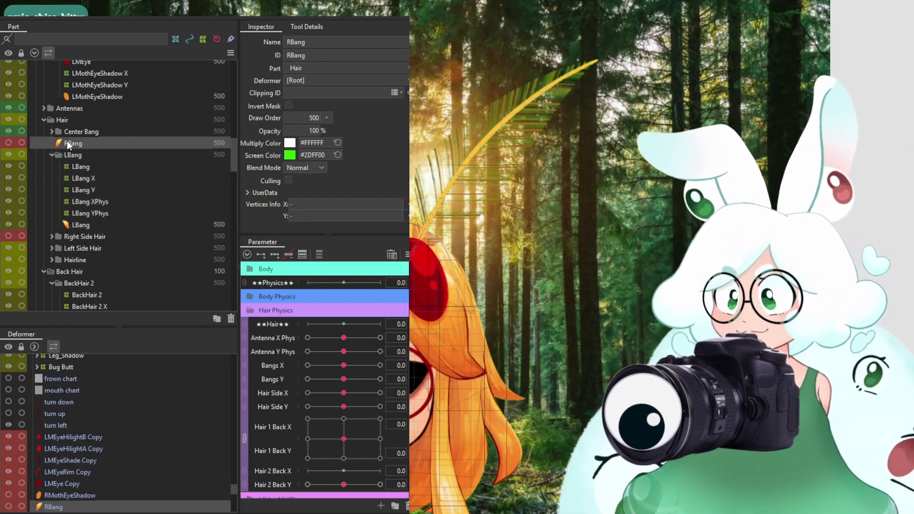
key(ctrl+v)
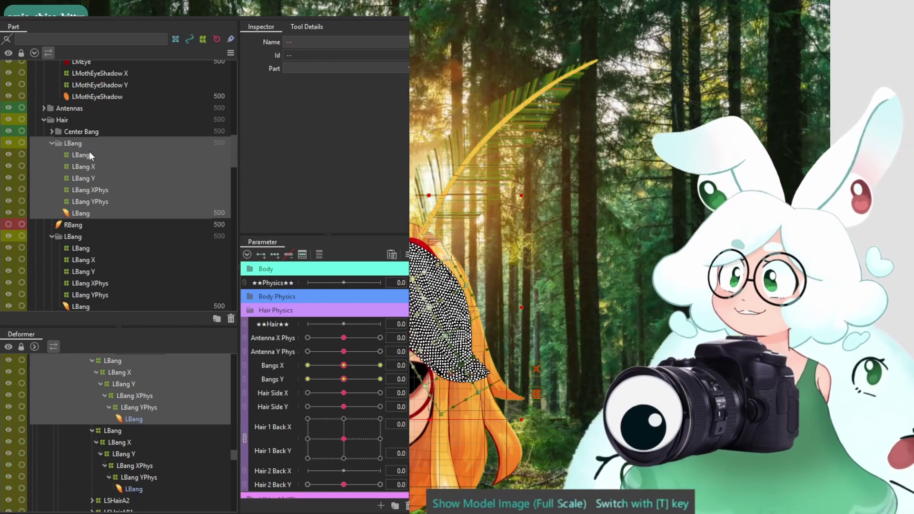
Reflect the main warp deformer of the duplicated LBang folder to place the bang on the opposite side of the head
click(72, 148)
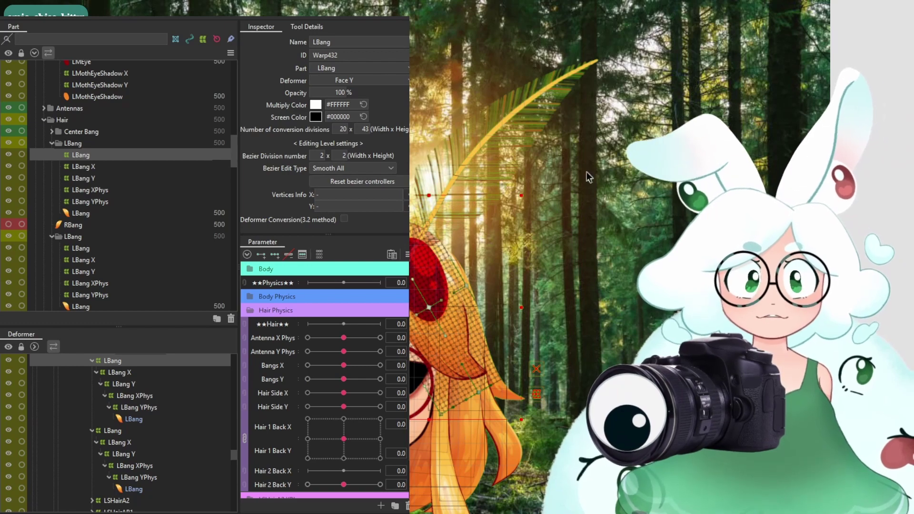
drag(416, 266, 421, 121)
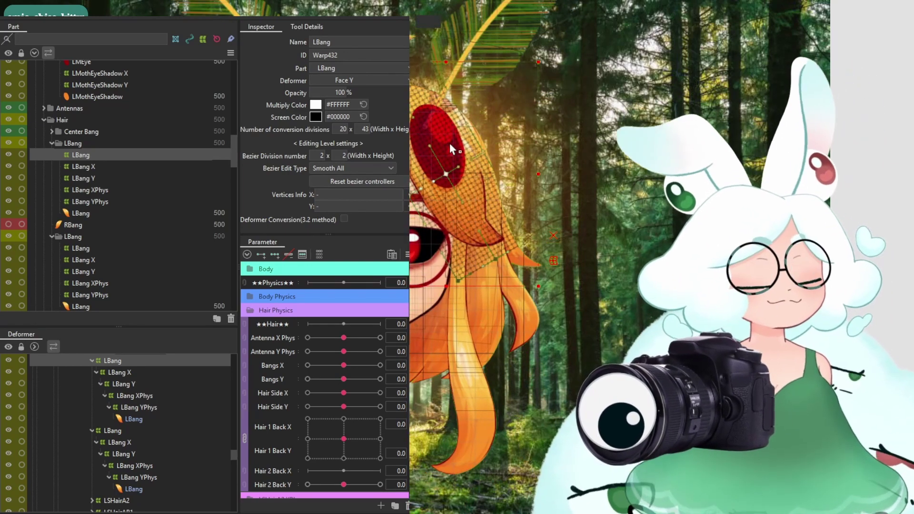
right_click(431, 133)
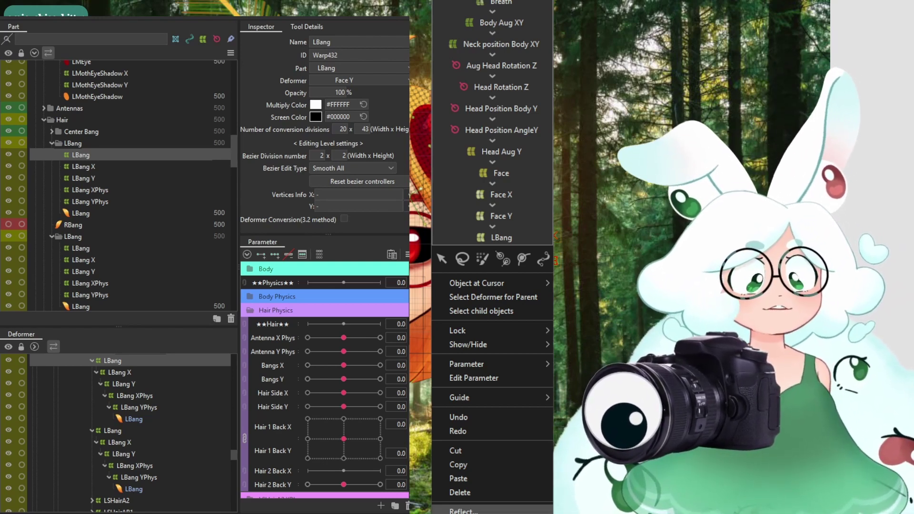
click(464, 511)
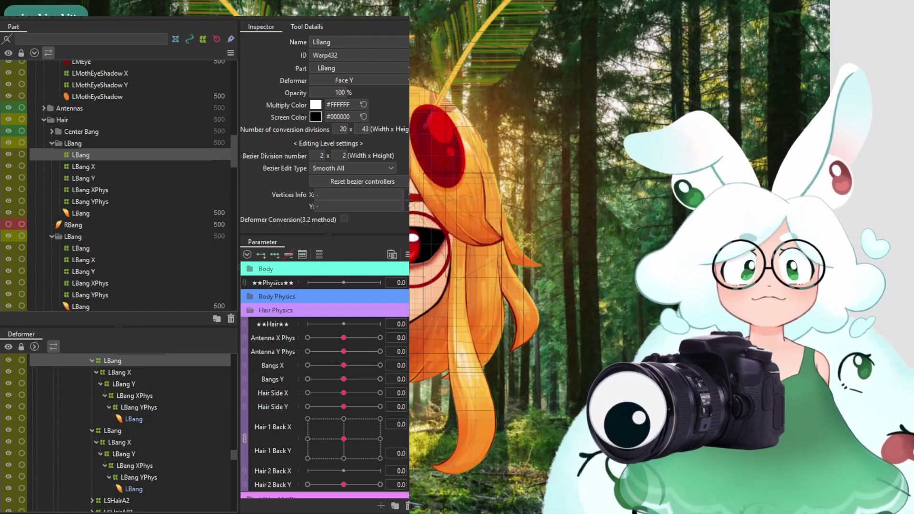
Line up the reflected bang copy with the original RBang artwork, using RBang as the placement reference
scroll(361, 181, up, 2)
scroll(361, 190, up, 2)
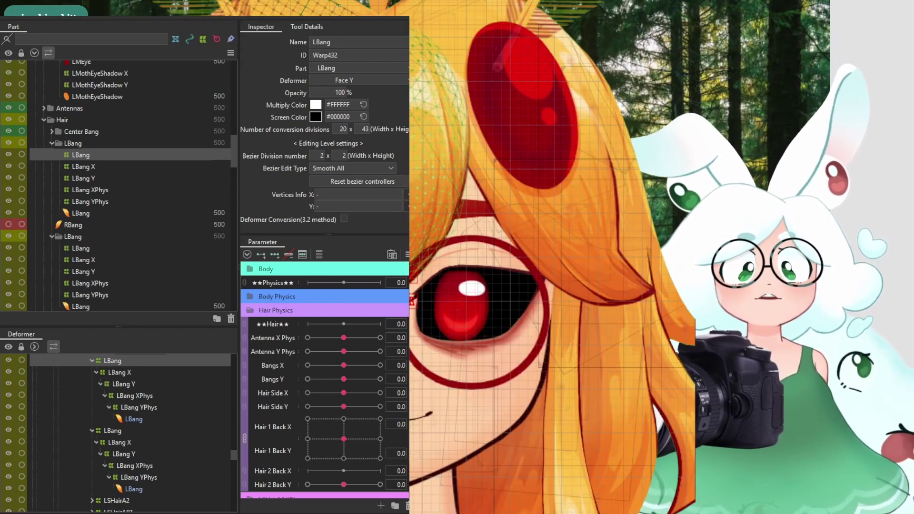
drag(361, 191, 359, 297)
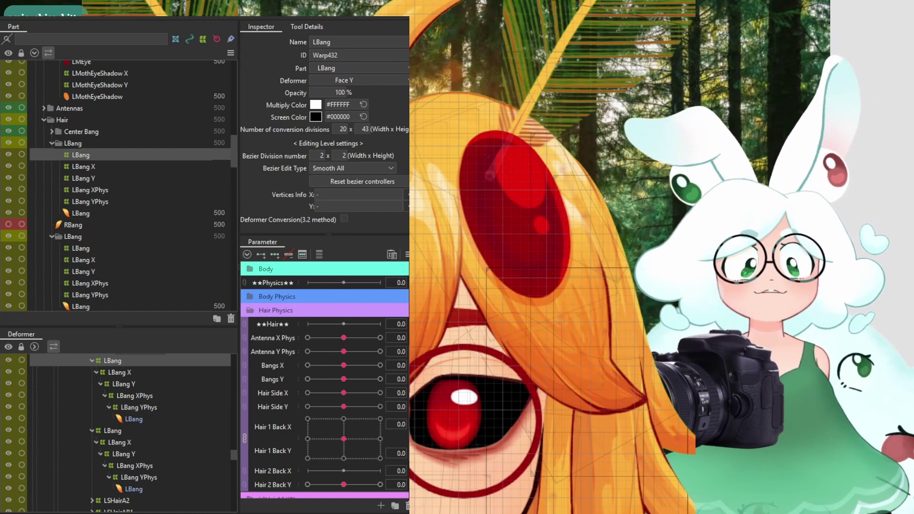
scroll(552, 257, up, 1)
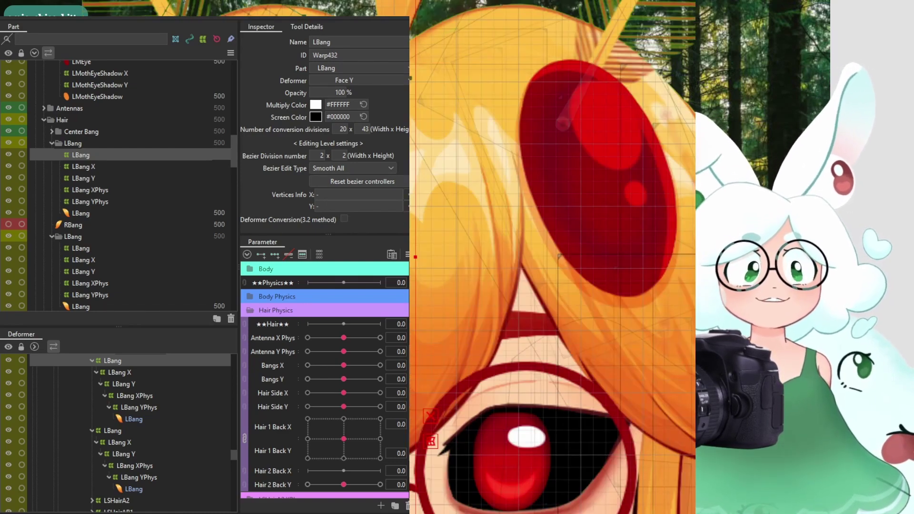
click(28, 225)
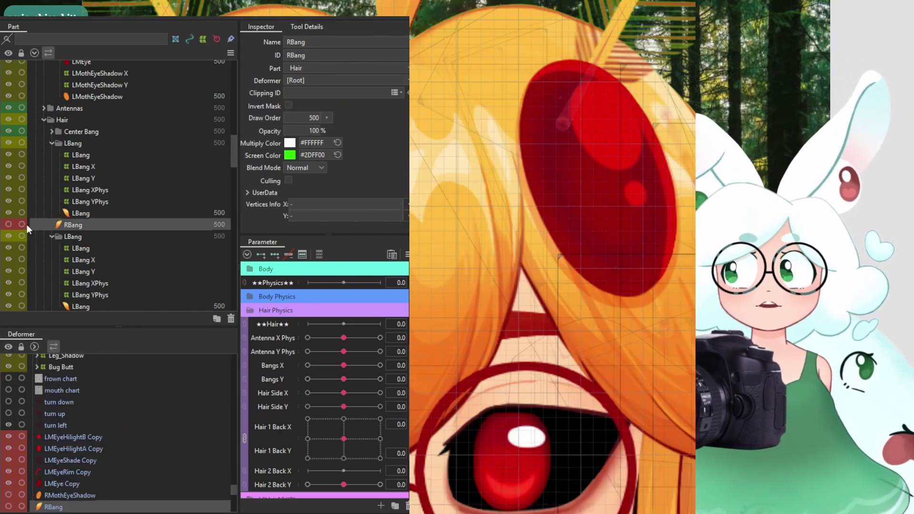
click(86, 154)
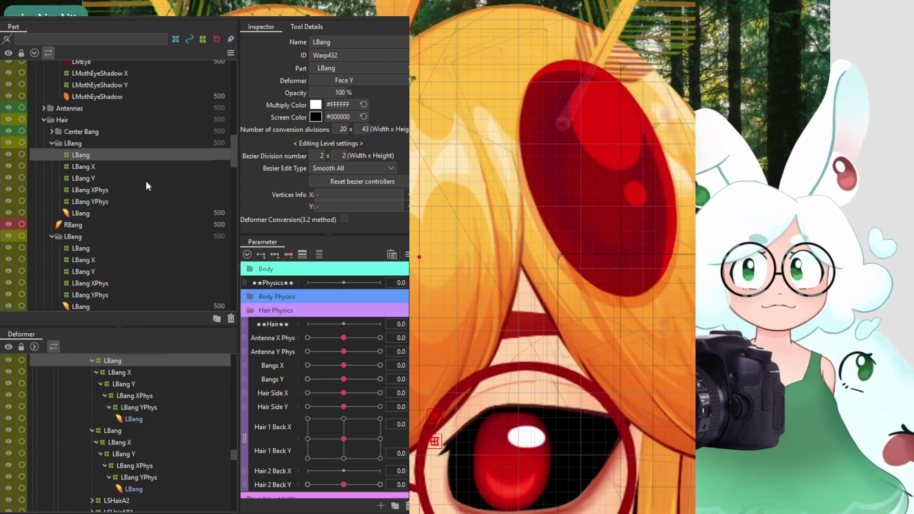
click(71, 143)
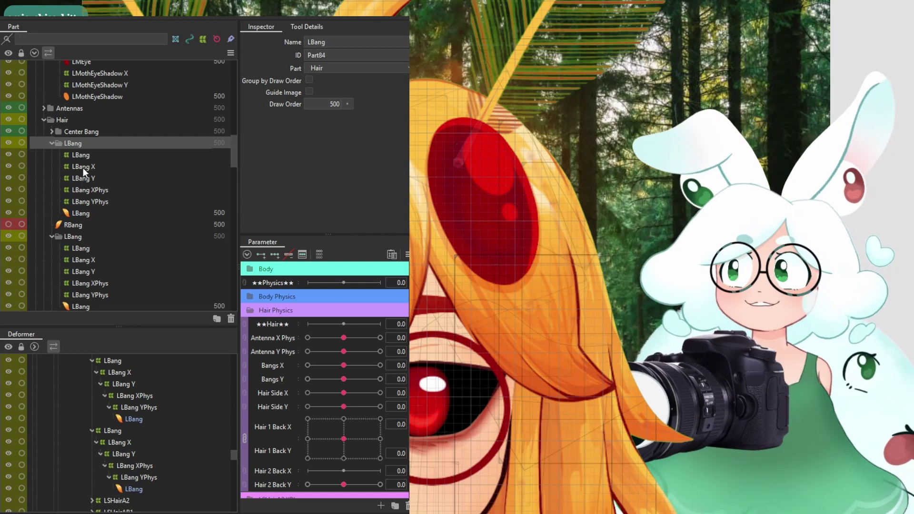
Expand the Angles parameters and adapt the copied LBang X deformer to the head turn on Angle X
click(83, 167)
scroll(316, 338, up, 6)
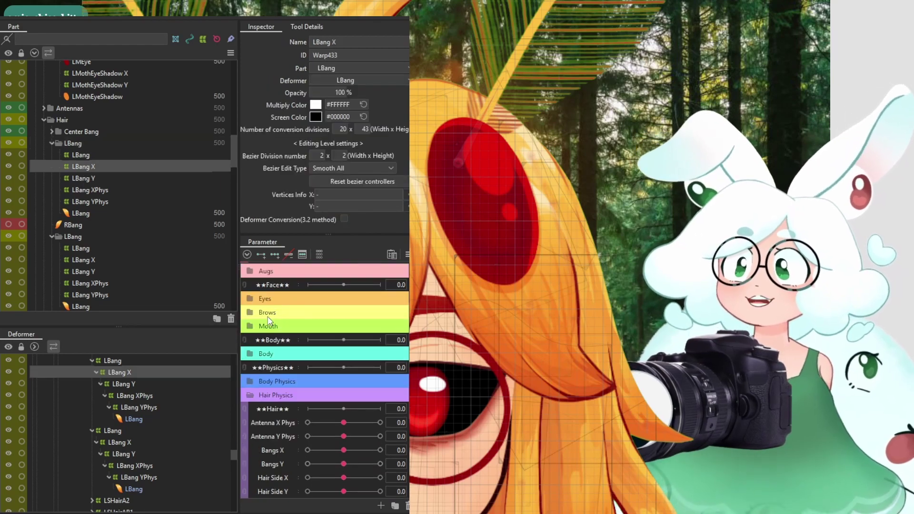
click(245, 304)
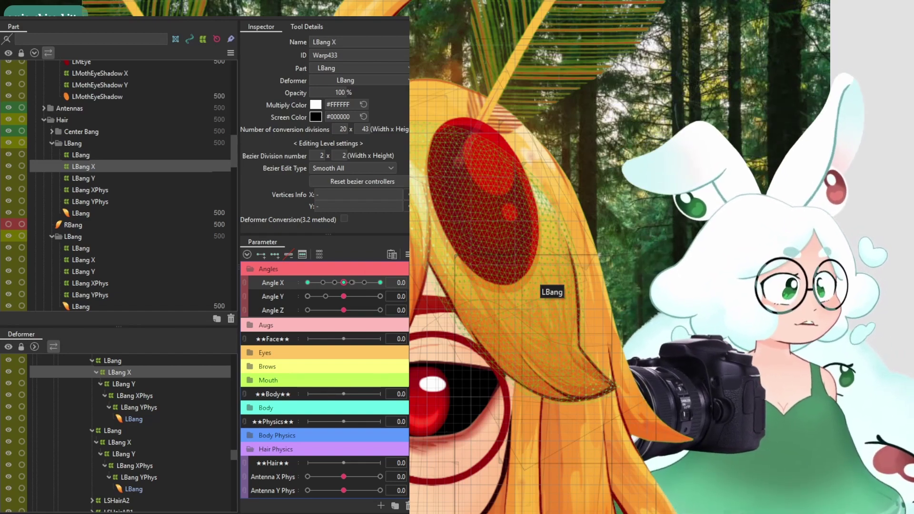
key(Tab)
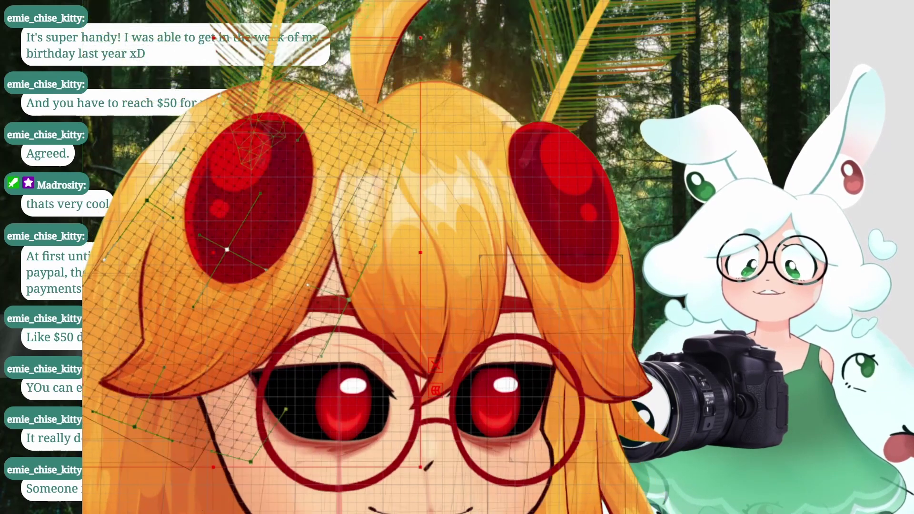
scroll(272, 309, down, 5)
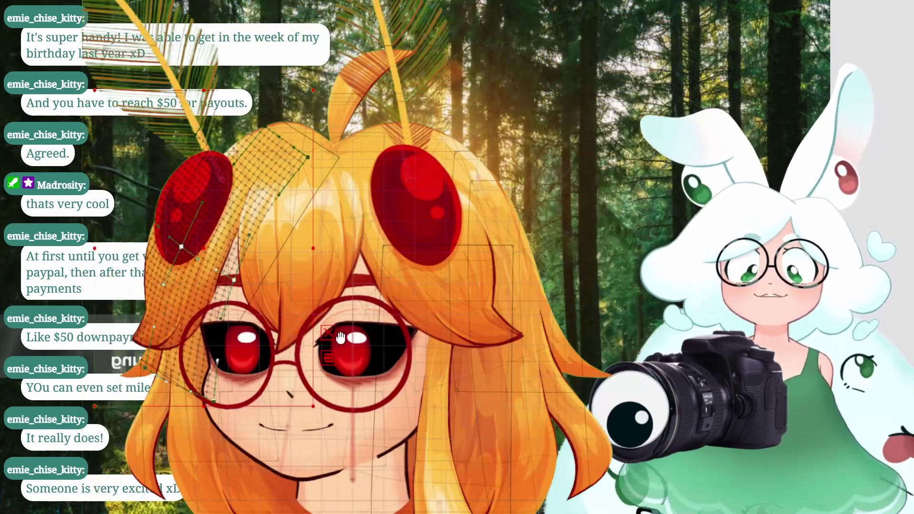
key(Escape)
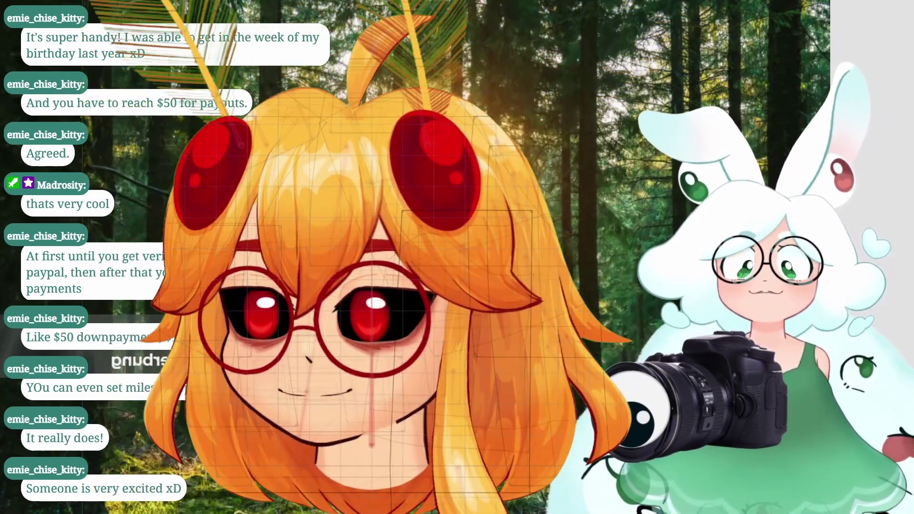
Examine the mirrored bang's fit around the moth eye and center bang at both Angle X head turns
drag(53, 285, 22, 290)
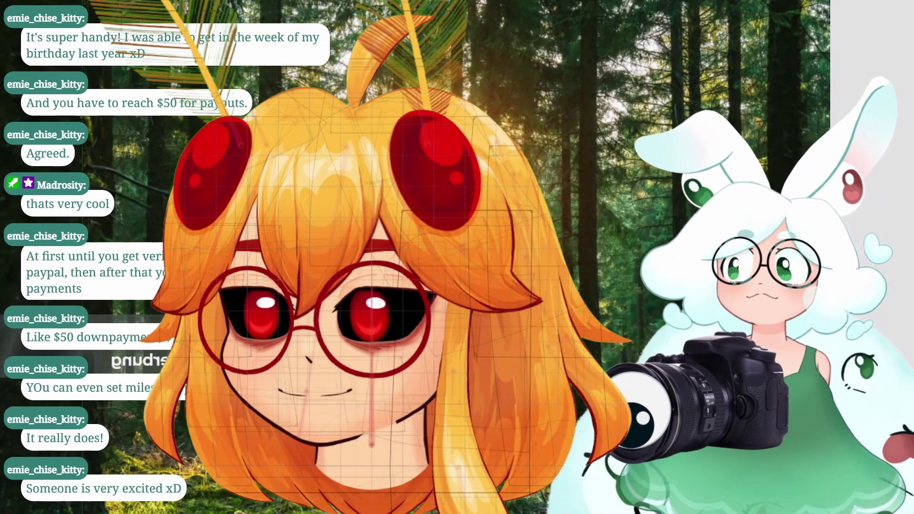
click(193, 235)
scroll(235, 222, up, 6)
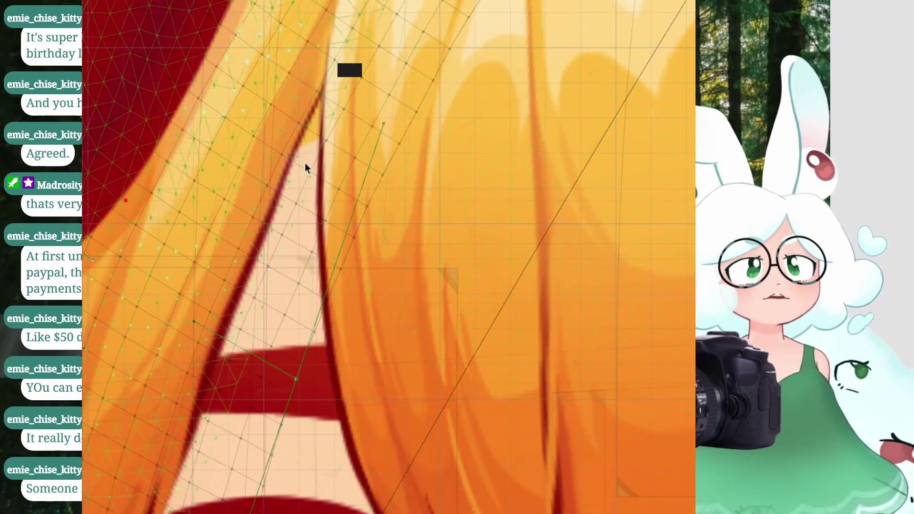
scroll(365, 138, down, 5)
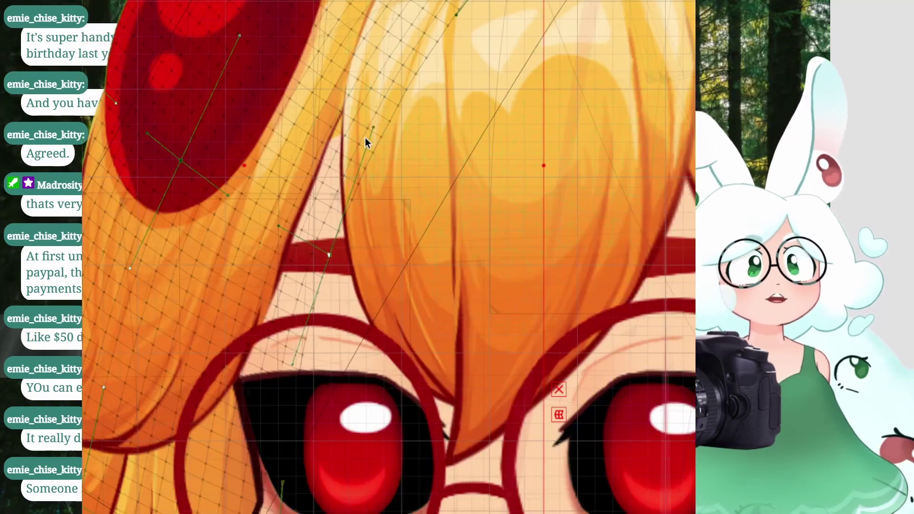
drag(409, 167, 331, 194)
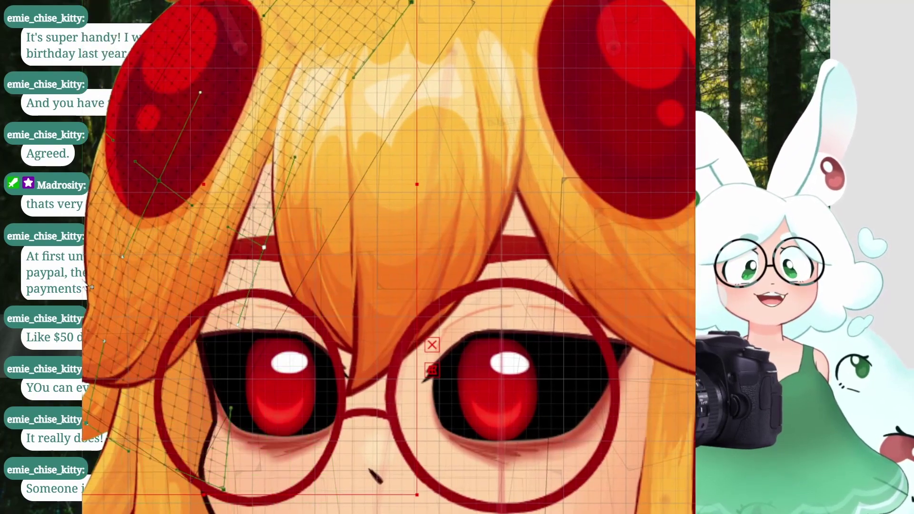
click(72, 281)
drag(373, 246, 109, 246)
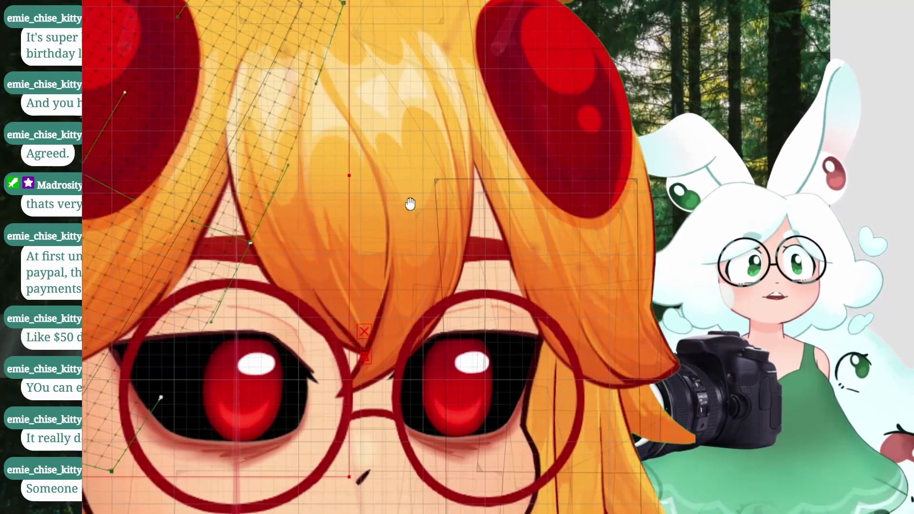
scroll(477, 165, down, 3)
drag(389, 197, 398, 225)
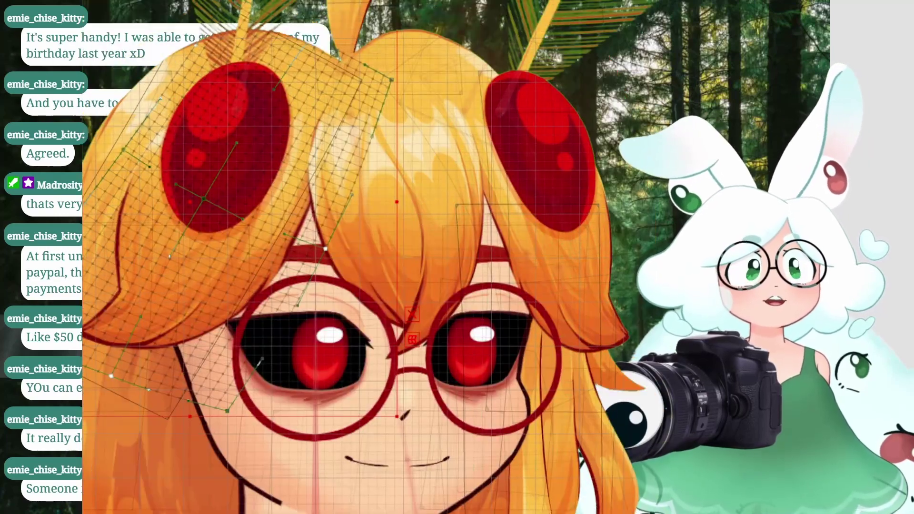
click(71, 281)
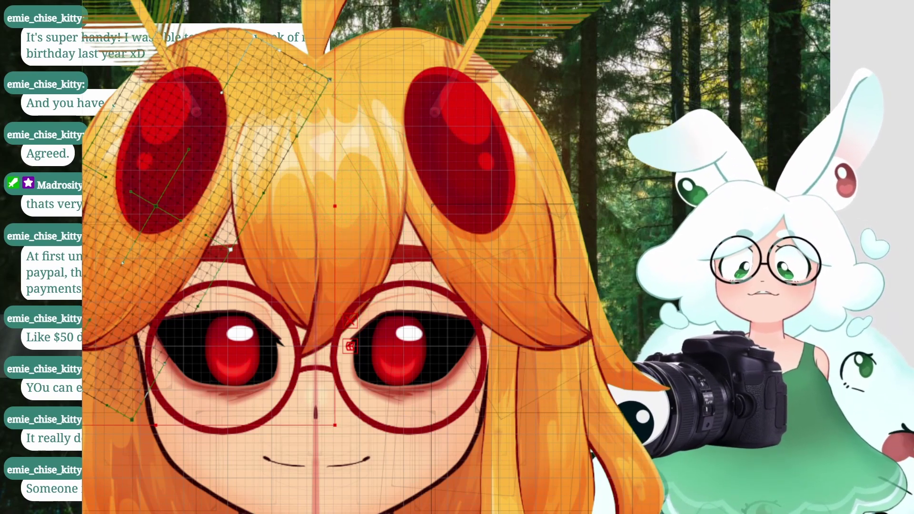
scroll(244, 211, up, 3)
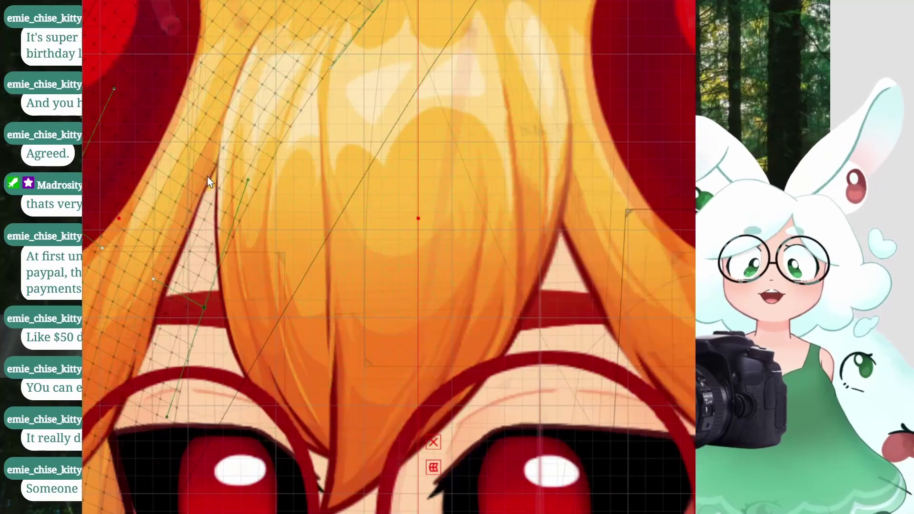
scroll(207, 176, up, 3)
scroll(212, 193, down, 5)
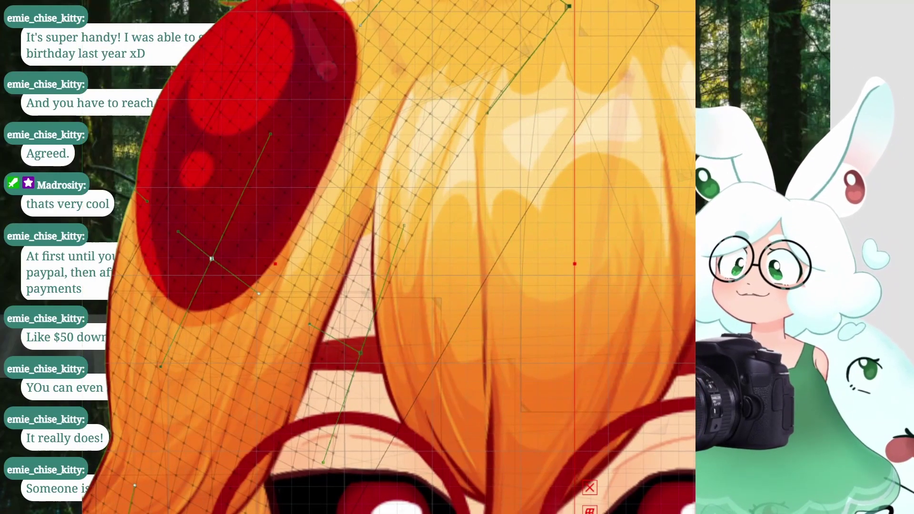
Refine the mirrored bang's X warp along its inner edge beside the center bang, using editing level 3
key(ctrl+3)
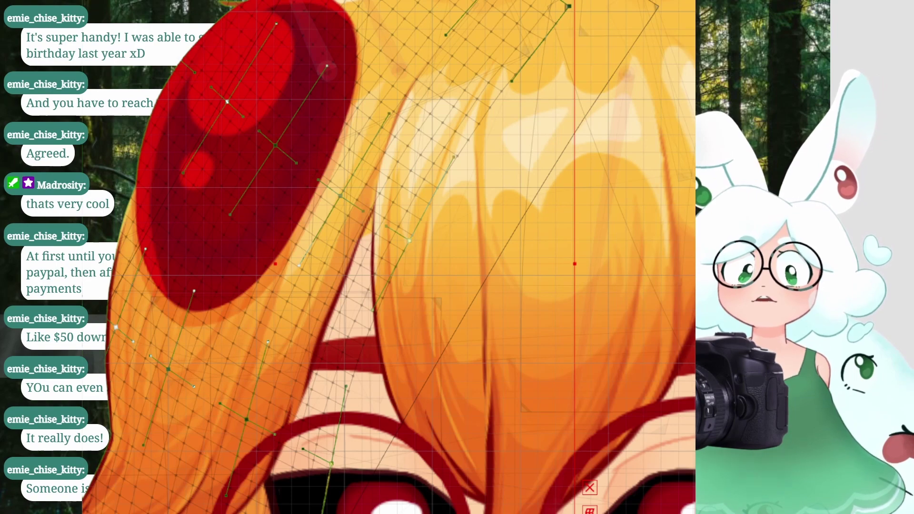
scroll(381, 197, up, 4)
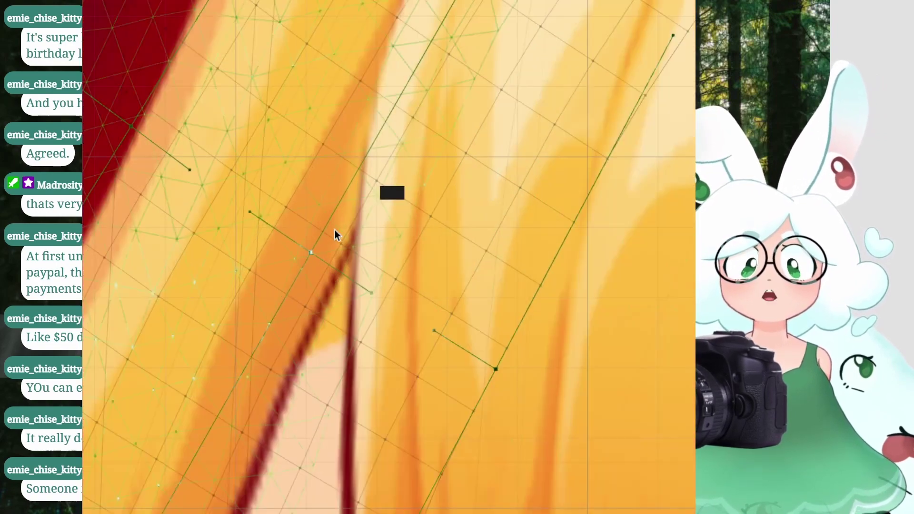
scroll(322, 252, down, 1)
scroll(322, 253, down, 2)
drag(319, 250, 334, 255)
scroll(336, 258, down, 4)
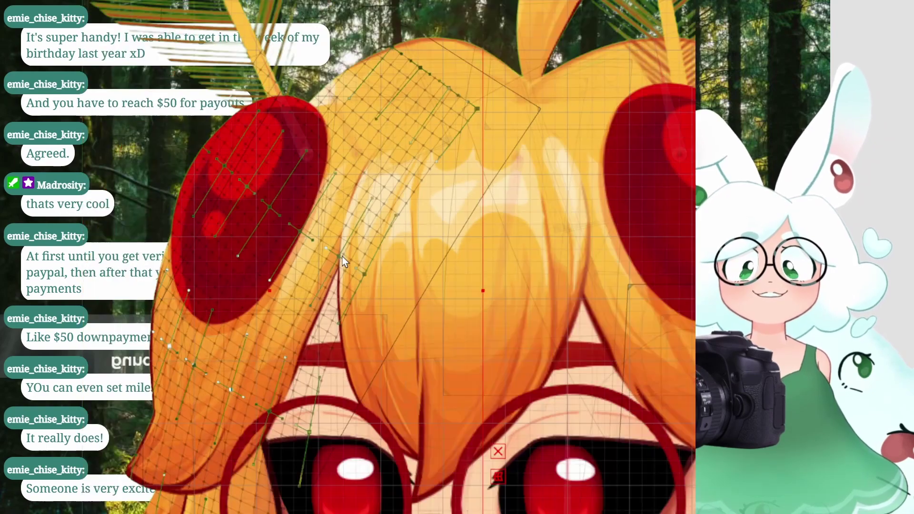
key(Escape)
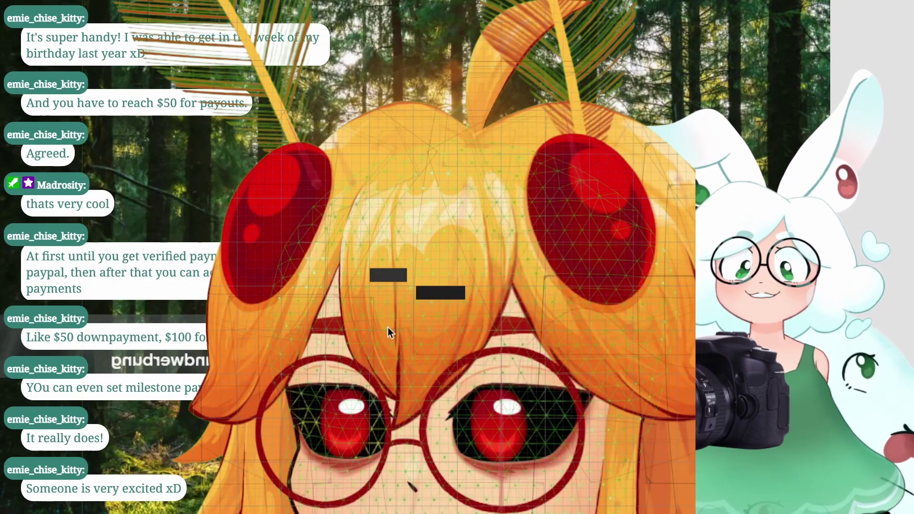
Preview the bang's movement on Angle X and return the head to the front-facing pose
drag(345, 356, 301, 256)
click(158, 299)
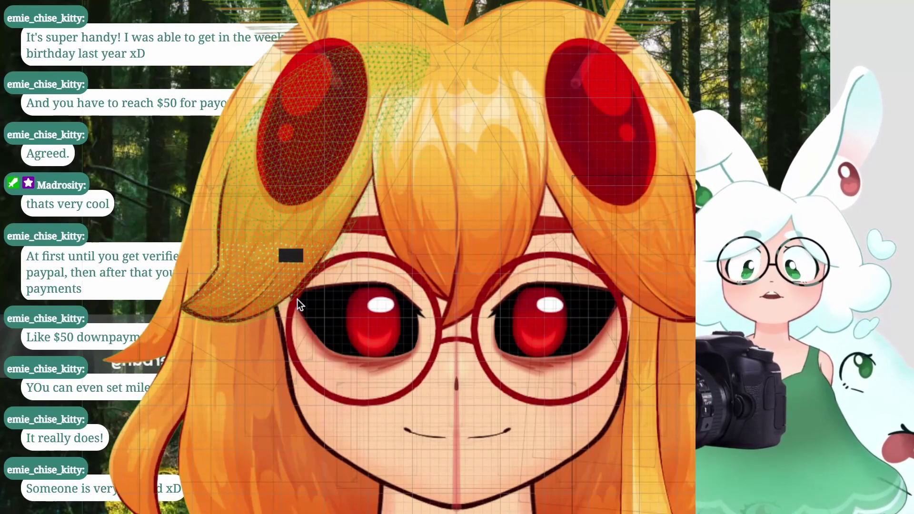
scroll(297, 299, down, 3)
drag(278, 300, 256, 310)
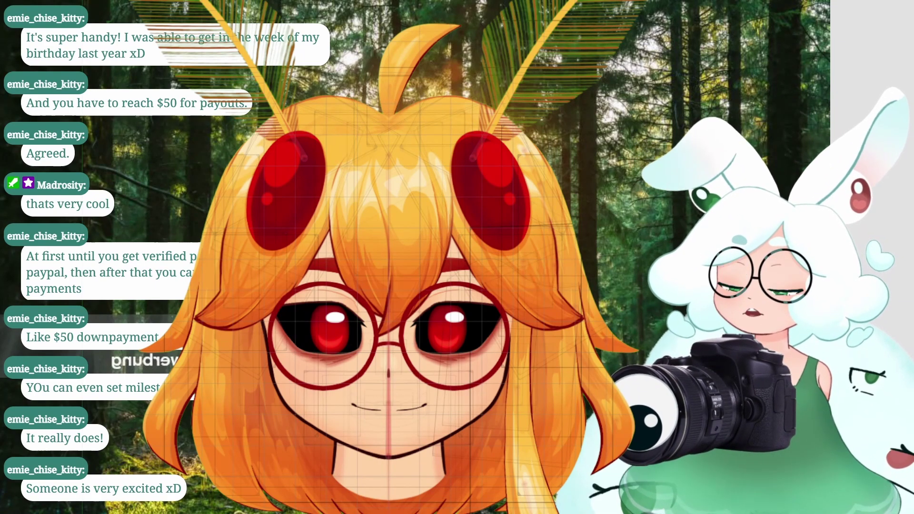
Inspect the mirrored bang's art mesh and its warp deformers' control points, comparing editing levels 3 and 2
click(275, 225)
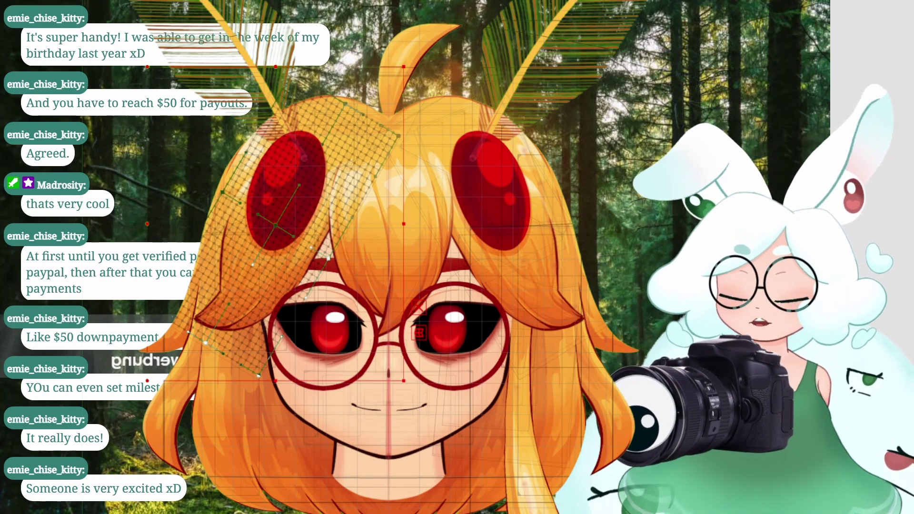
click(282, 232)
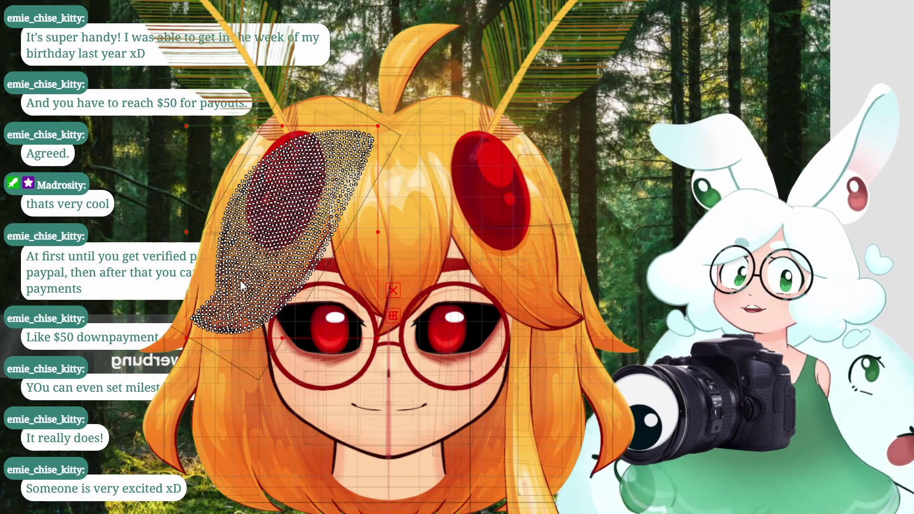
key(Escape)
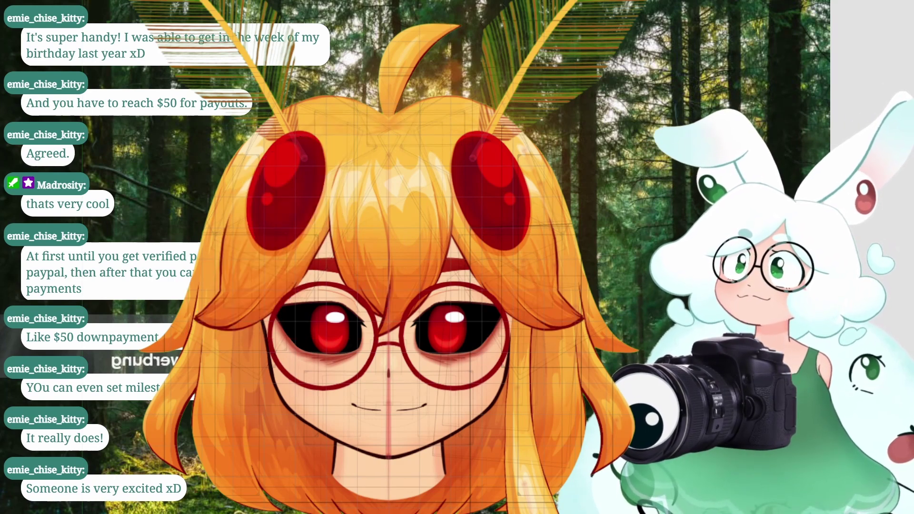
click(280, 227)
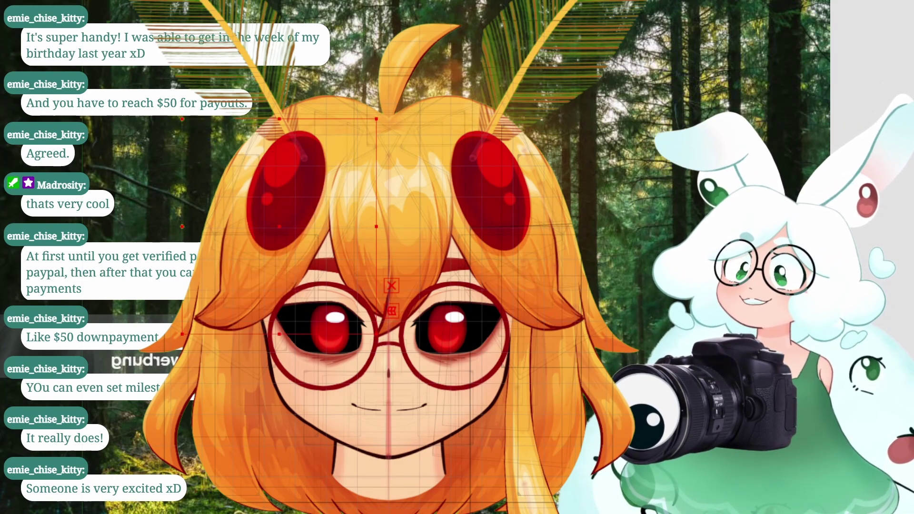
click(389, 414)
click(282, 232)
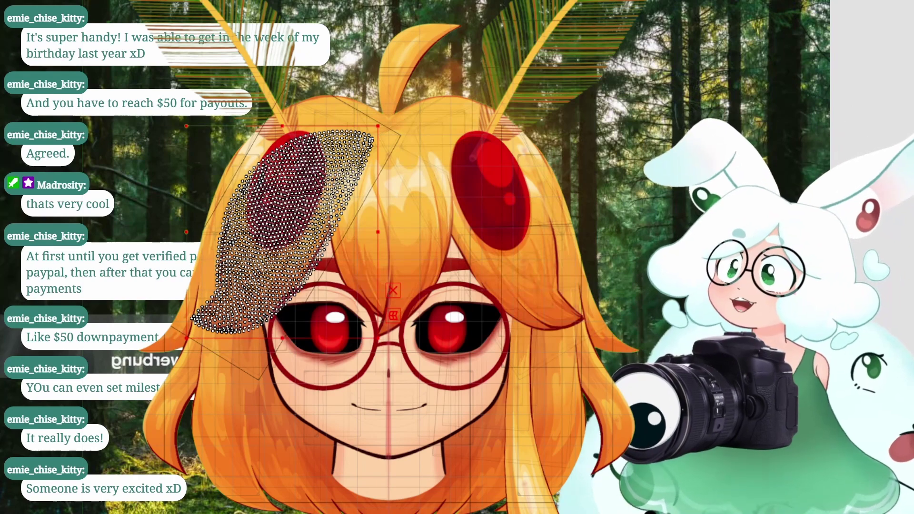
click(277, 229)
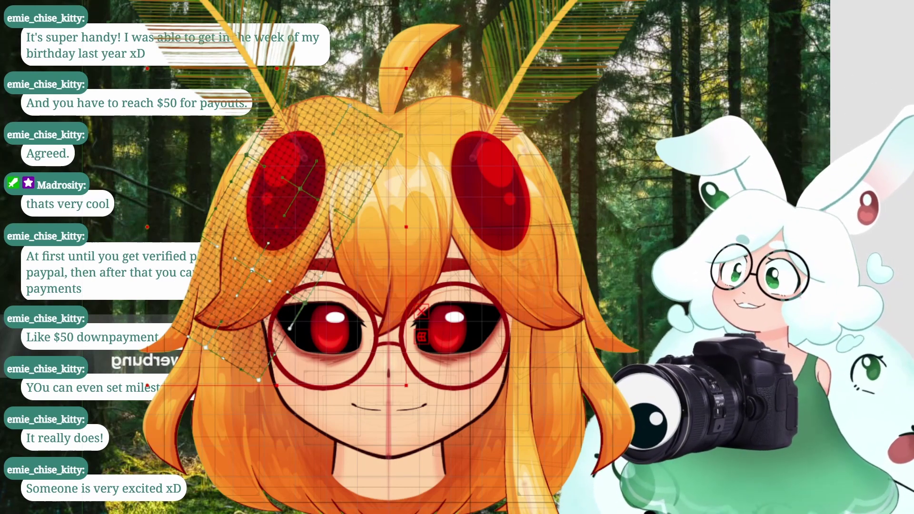
key(ctrl+3)
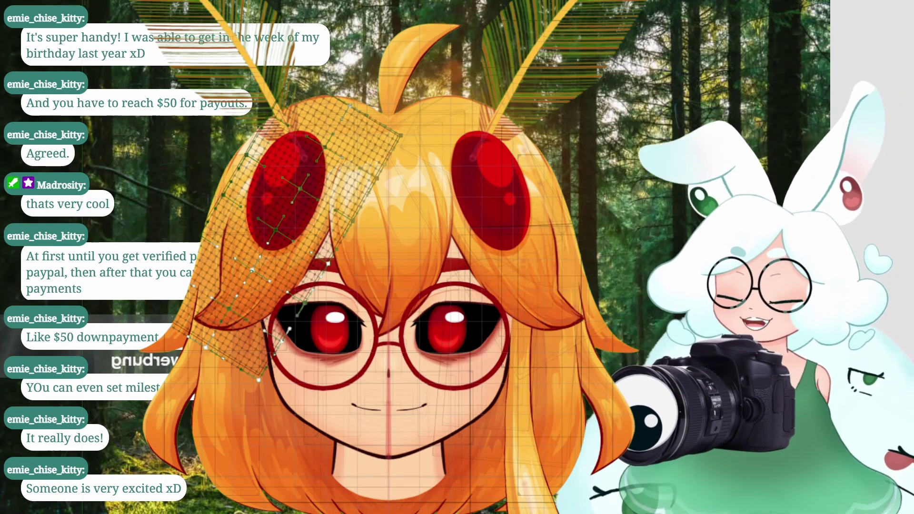
key(ctrl+2)
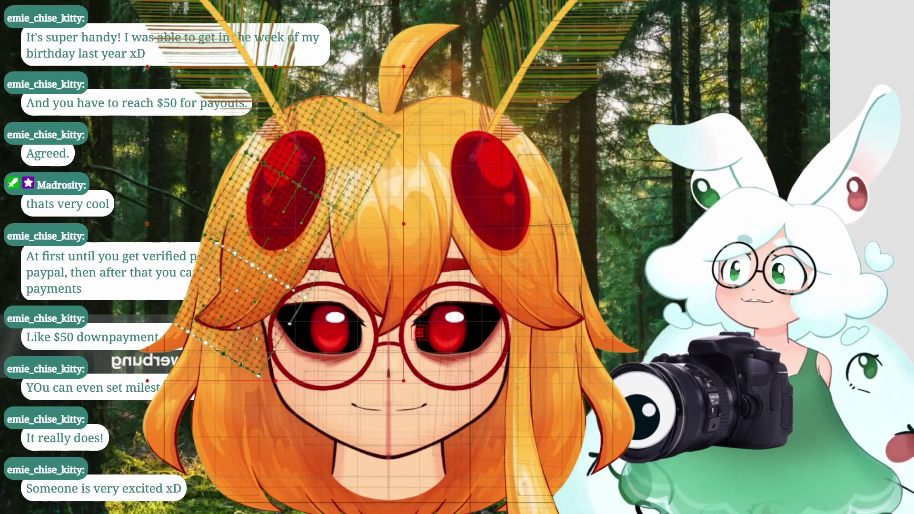
key(Escape)
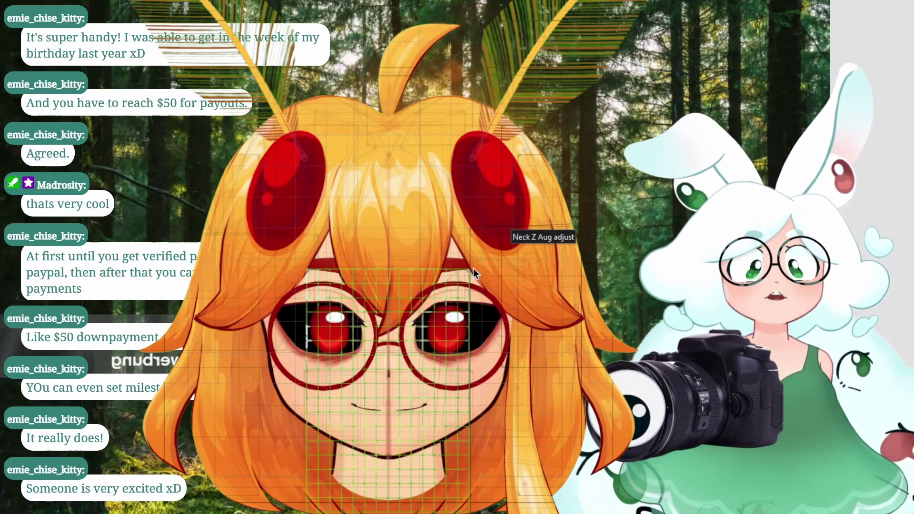
Show the LWingA wing artwork behind the head and bring the whole figure into view
scroll(505, 223, down, 2)
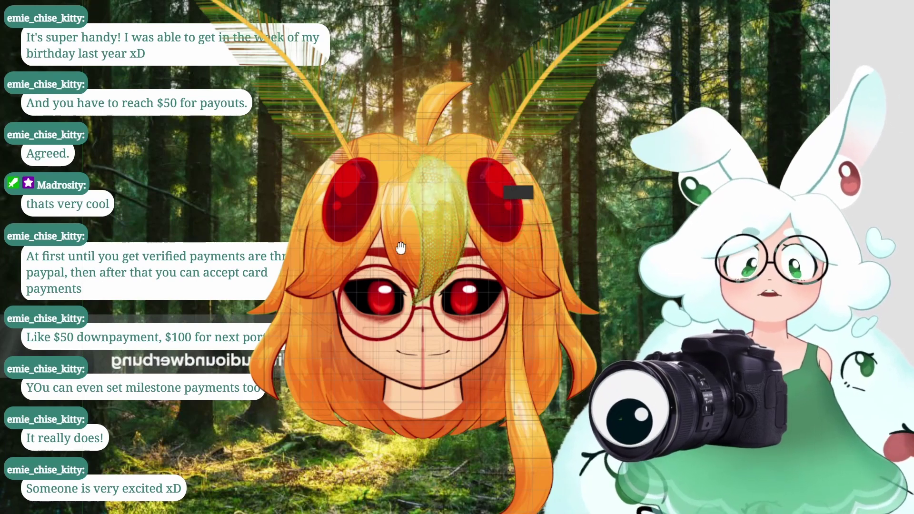
drag(400, 248, 339, 329)
scroll(399, 261, down, 2)
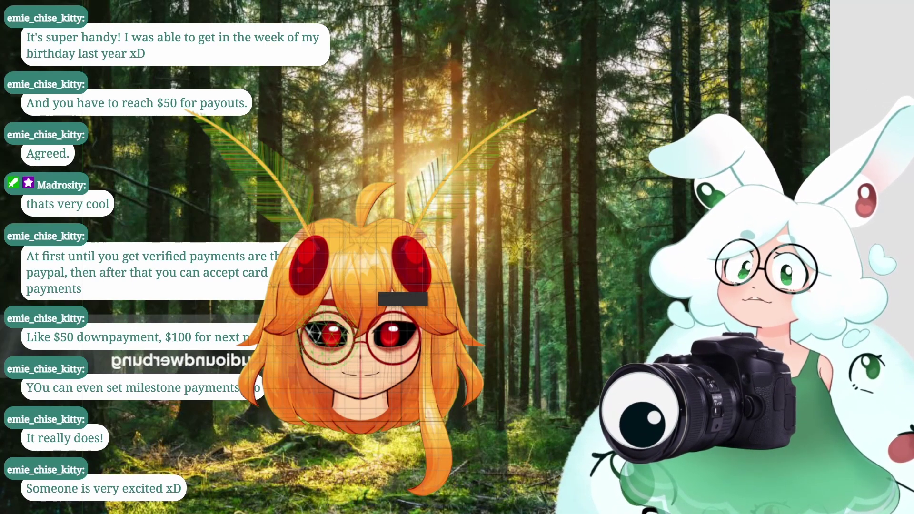
click(262, 323)
scroll(262, 323, down, 2)
scroll(299, 172, down, 3)
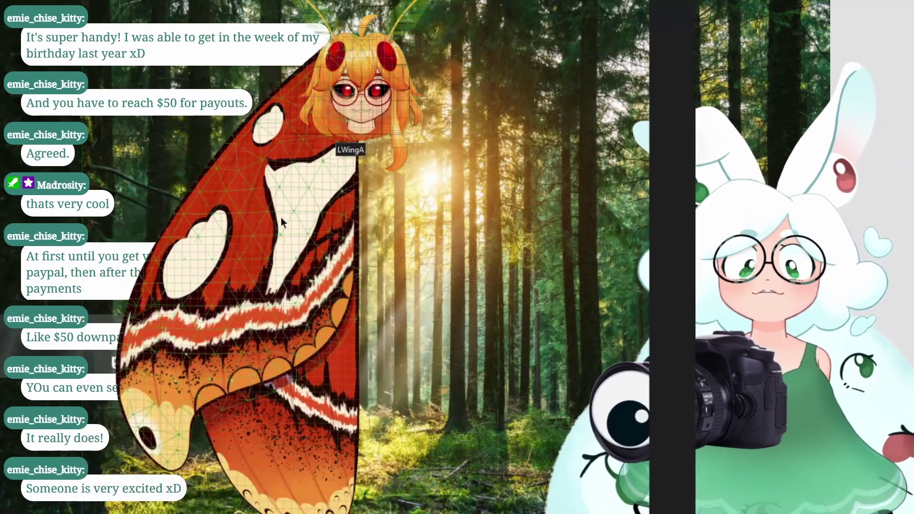
scroll(297, 186, down, 2)
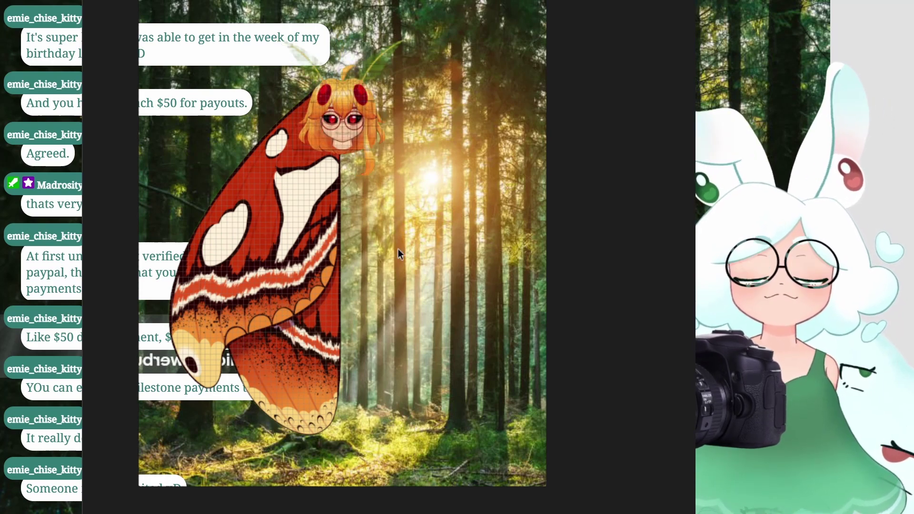
Examine the moth wing's size and placement relative to the head and across the full canvas
scroll(398, 250, up, 2)
drag(107, 46, 123, 210)
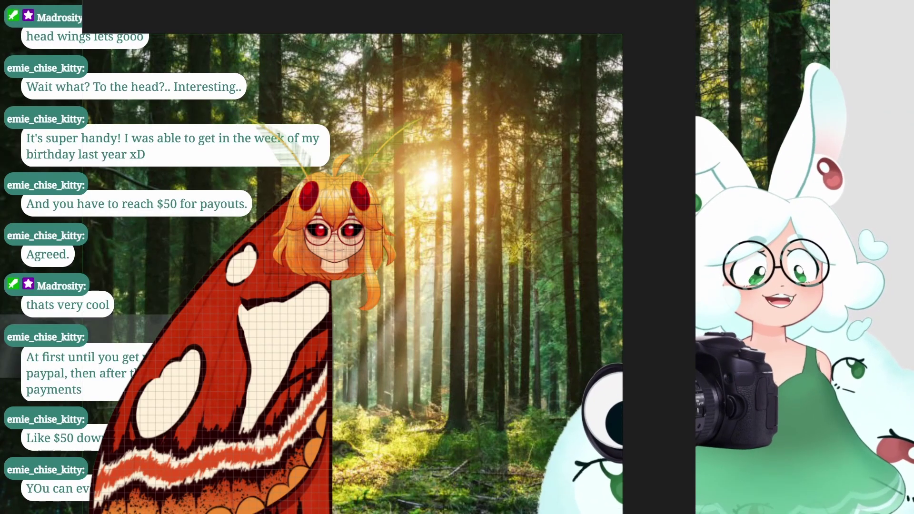
click(352, 286)
click(254, 332)
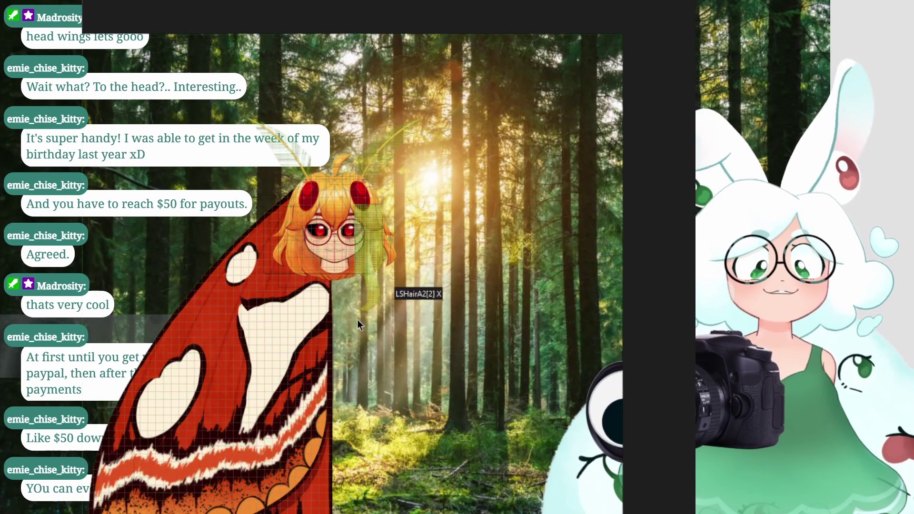
scroll(357, 319, down, 2)
drag(279, 387, 278, 277)
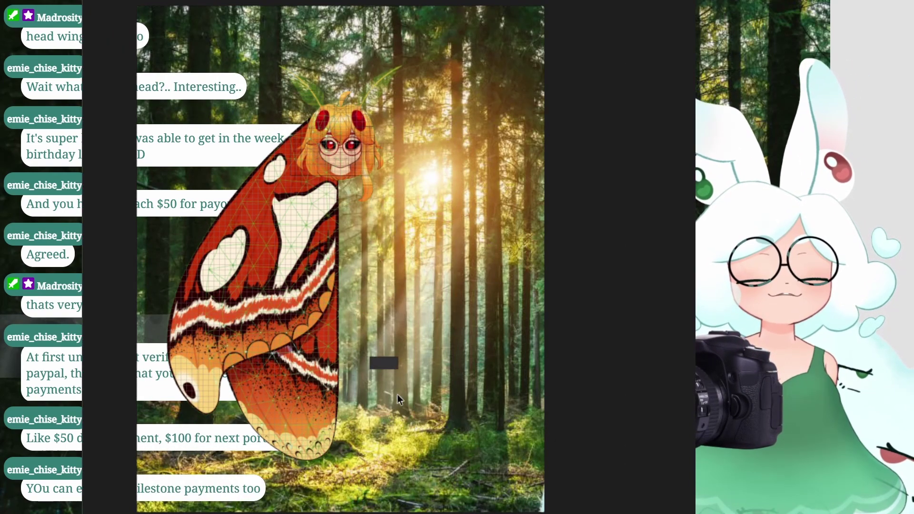
scroll(251, 357, up, 2)
scroll(355, 278, down, 1)
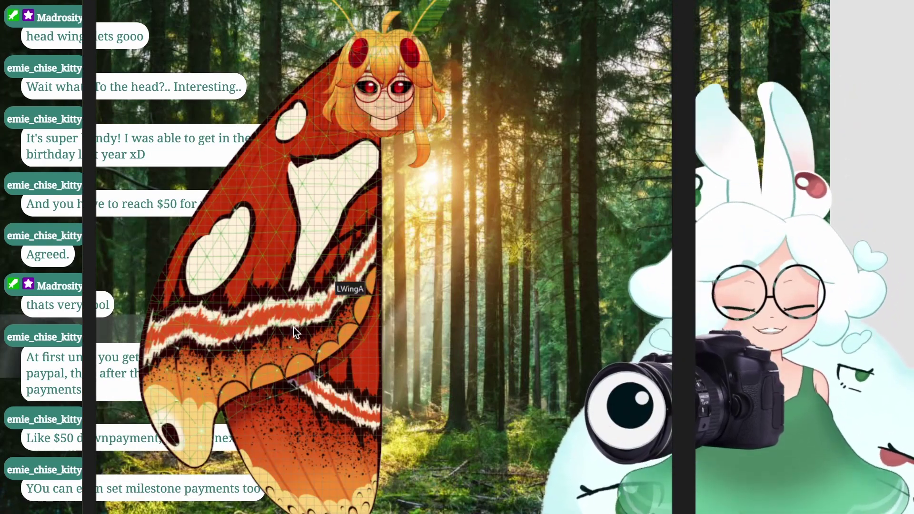
scroll(410, 128, up, 2)
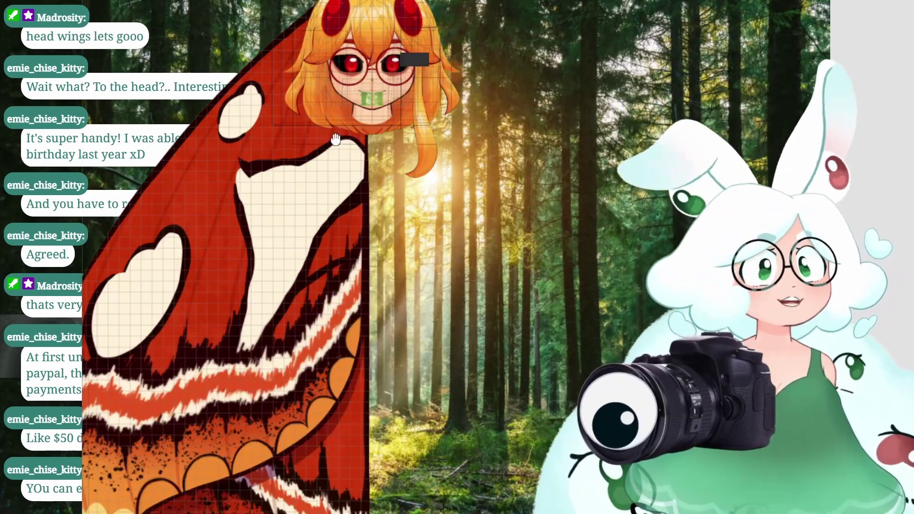
drag(339, 89, 333, 366)
Display the short flared hairstyle with the small center tuft on the head in place of the long hair
scroll(334, 353, up, 2)
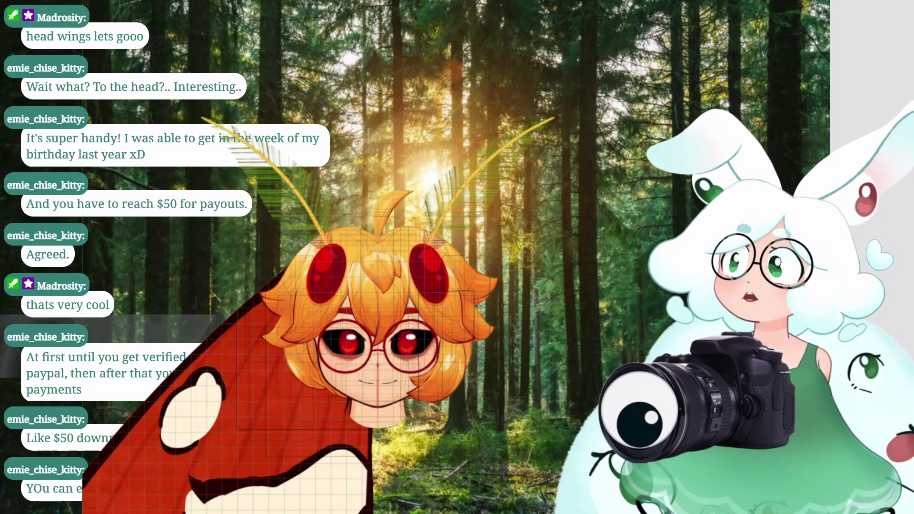
scroll(415, 339, up, 5)
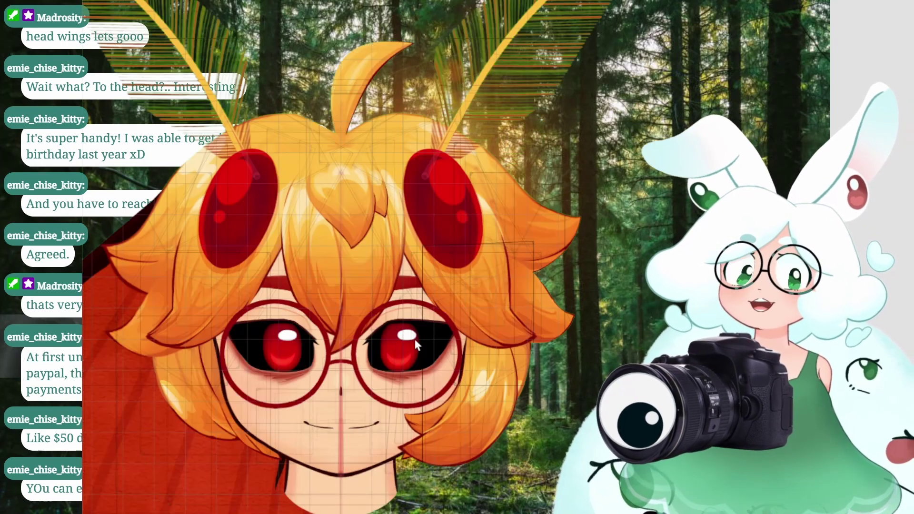
drag(347, 388, 363, 310)
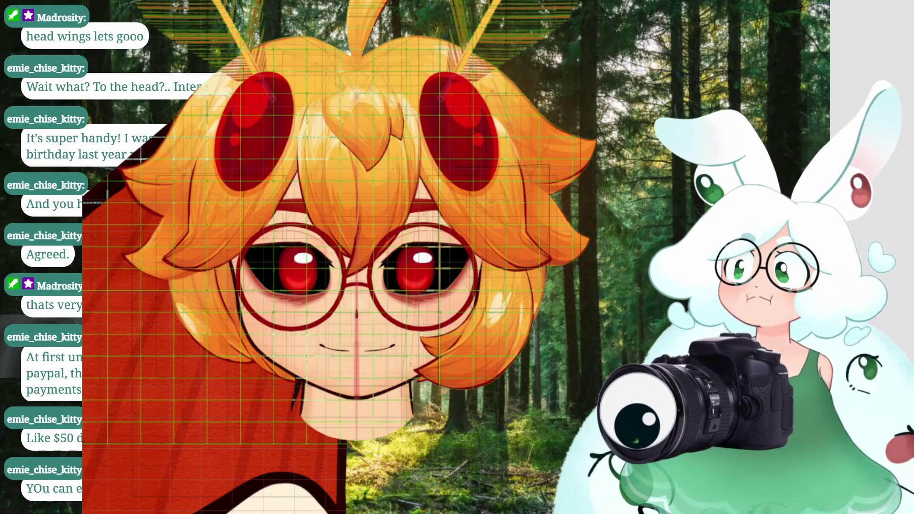
Examine the curled side hair lock's mesh and its glue connections to the long strand segments beside the cheek
click(495, 310)
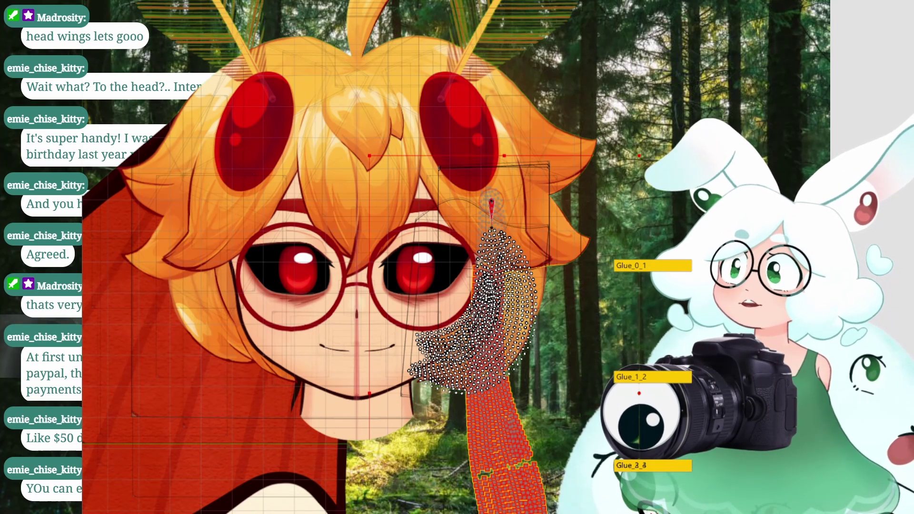
click(307, 268)
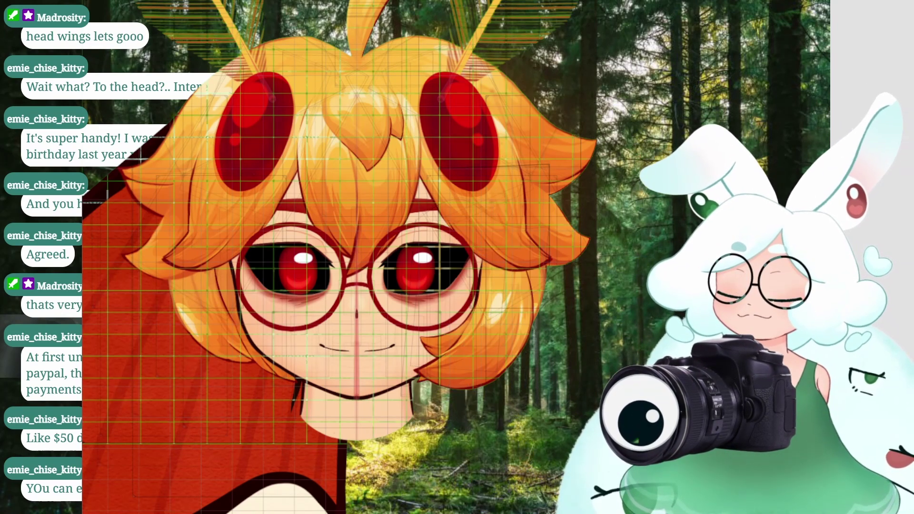
key(ctrl+e)
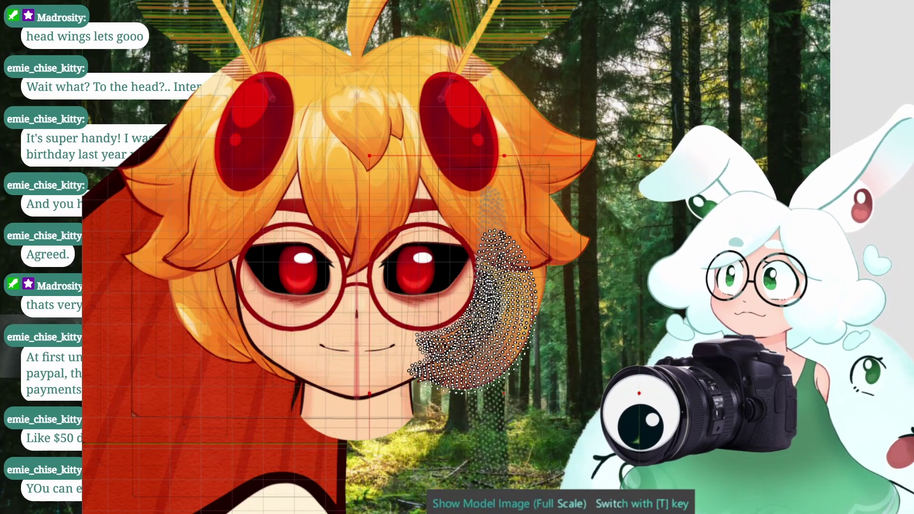
key(ctrl+e)
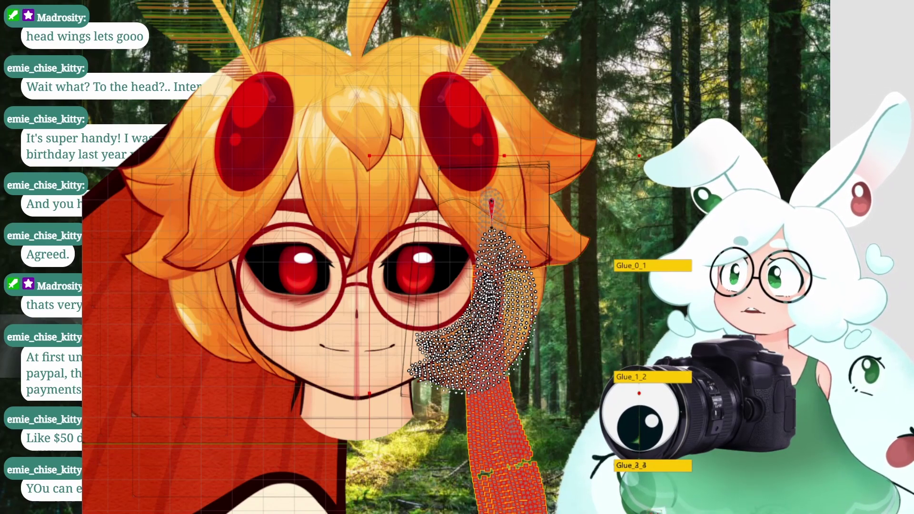
key(ctrl+z)
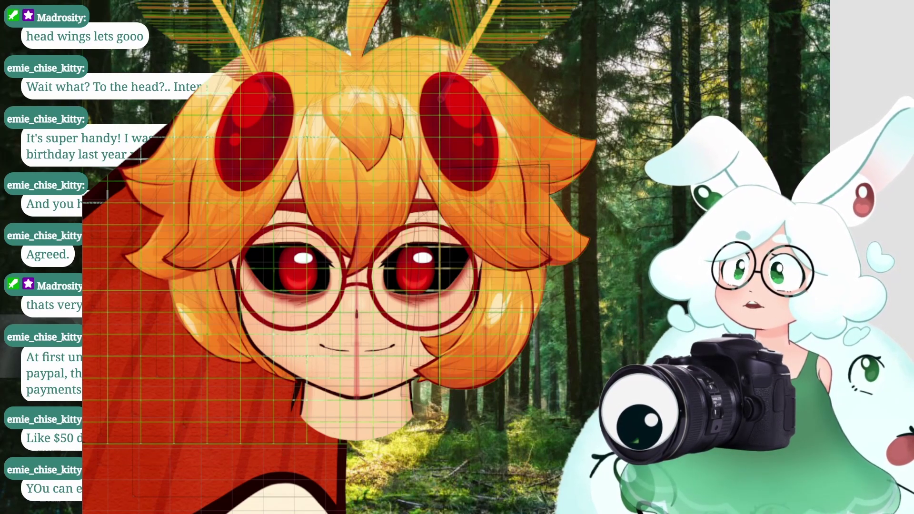
key(ctrl+z)
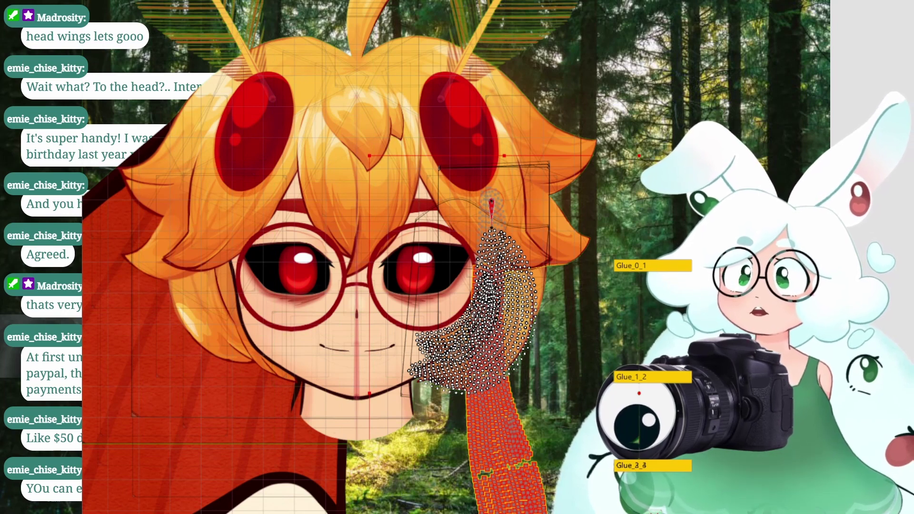
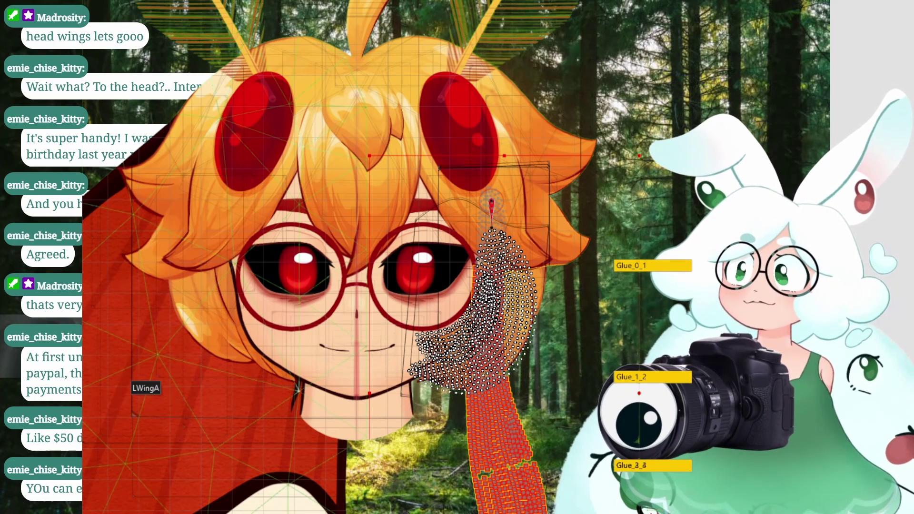
Try to mirror the curled side hair lock to the opposite cheek by reflecting Warp Deformer of Left Side Hair 2
key(ctrl+z)
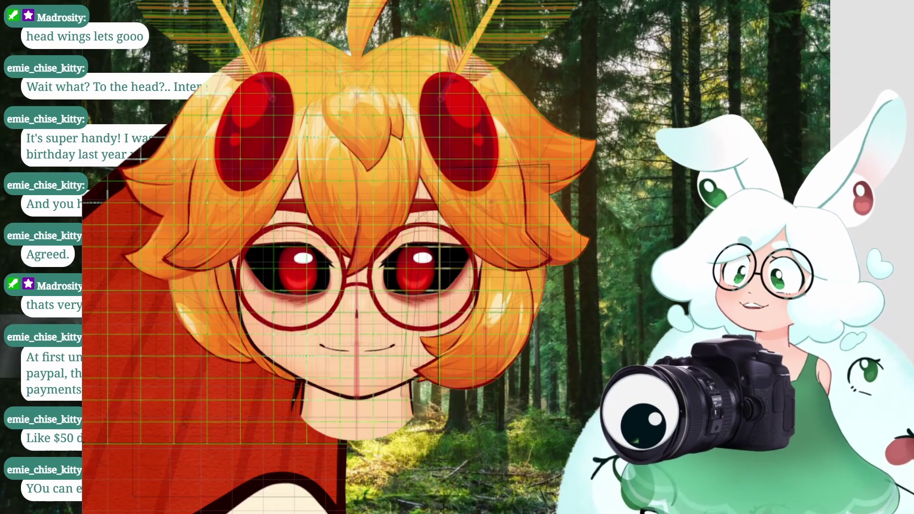
click(493, 313)
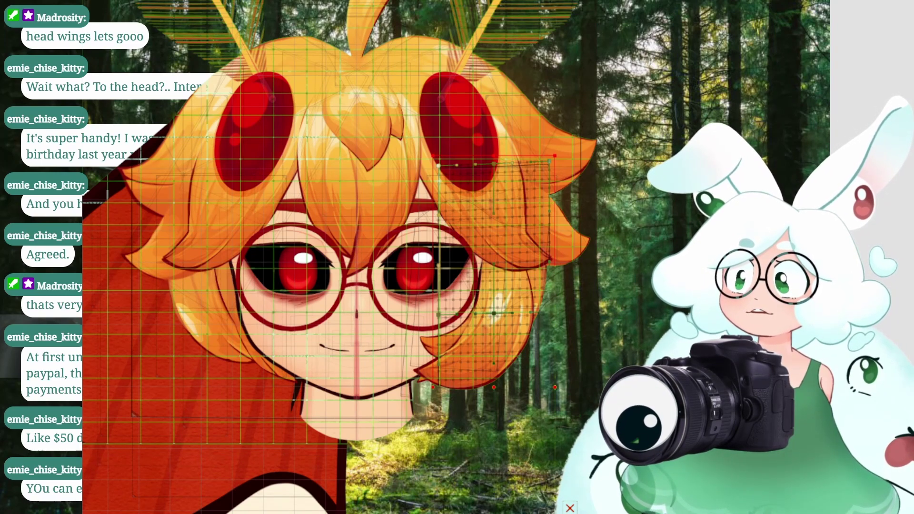
ctrl+click(475, 313)
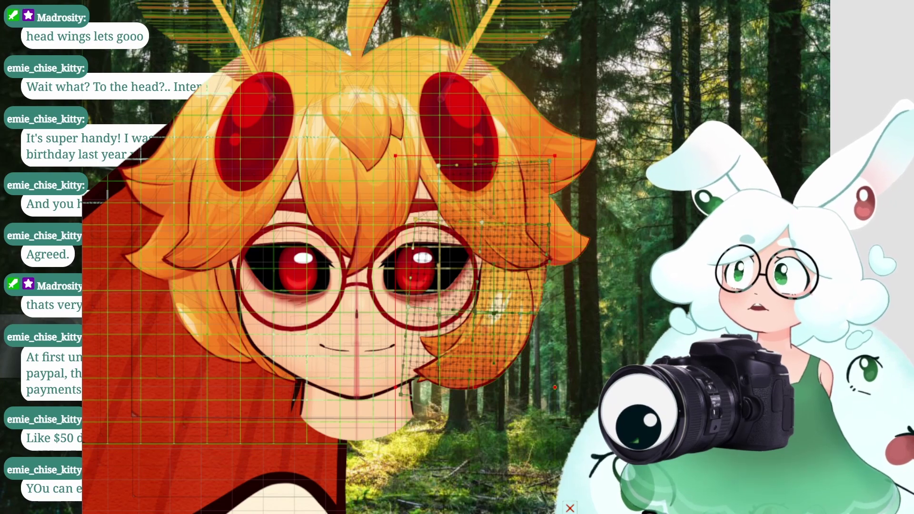
scroll(401, 318, down, 5)
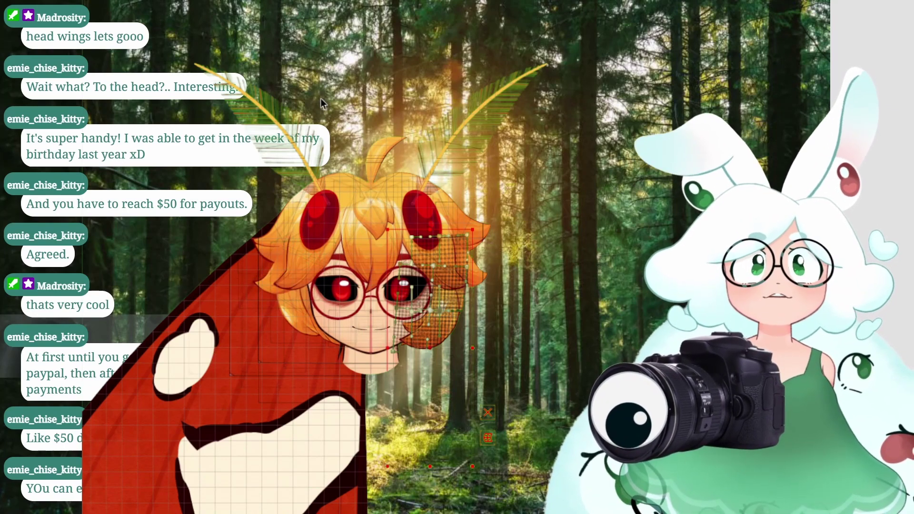
click(115, 334)
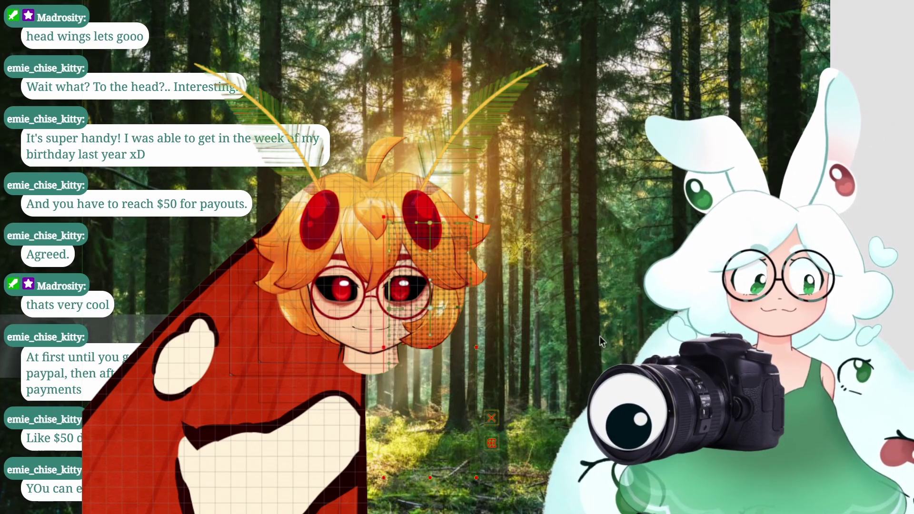
scroll(450, 198, down, 2)
scroll(428, 251, down, 3)
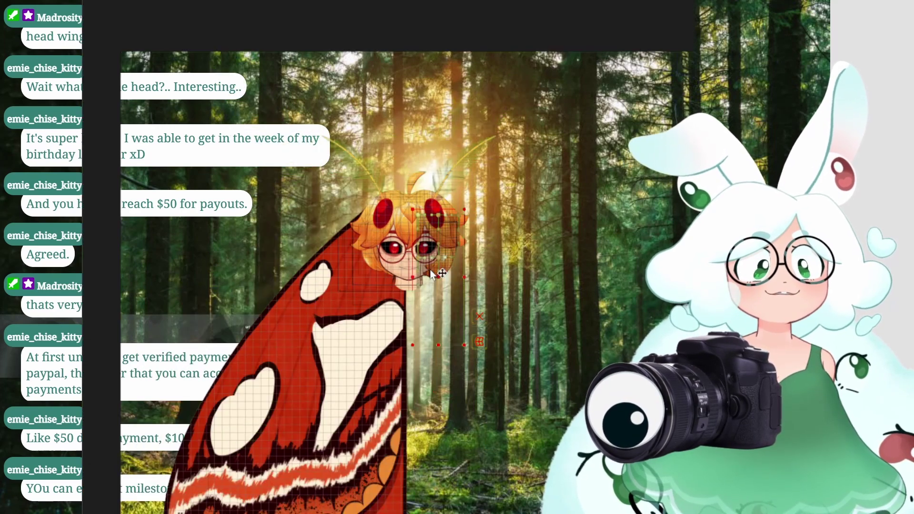
scroll(415, 279, up, 3)
scroll(367, 172, up, 3)
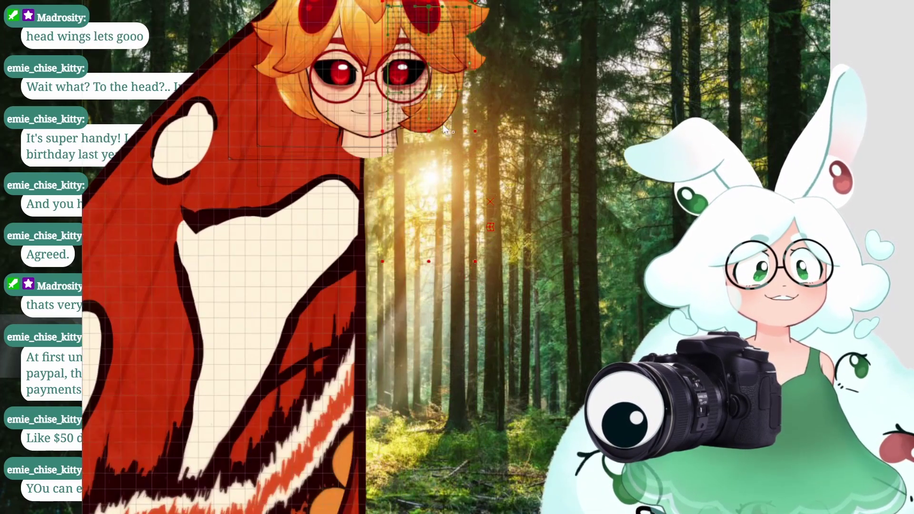
right_click(431, 121)
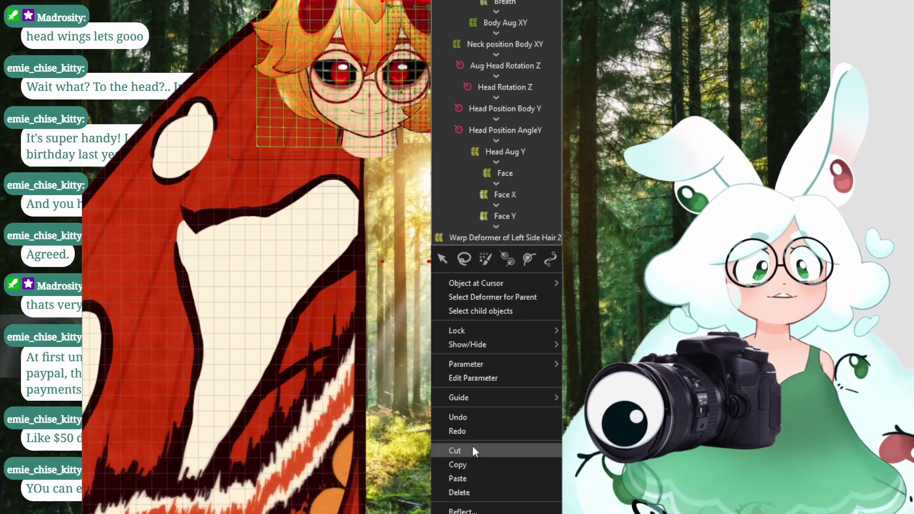
click(461, 511)
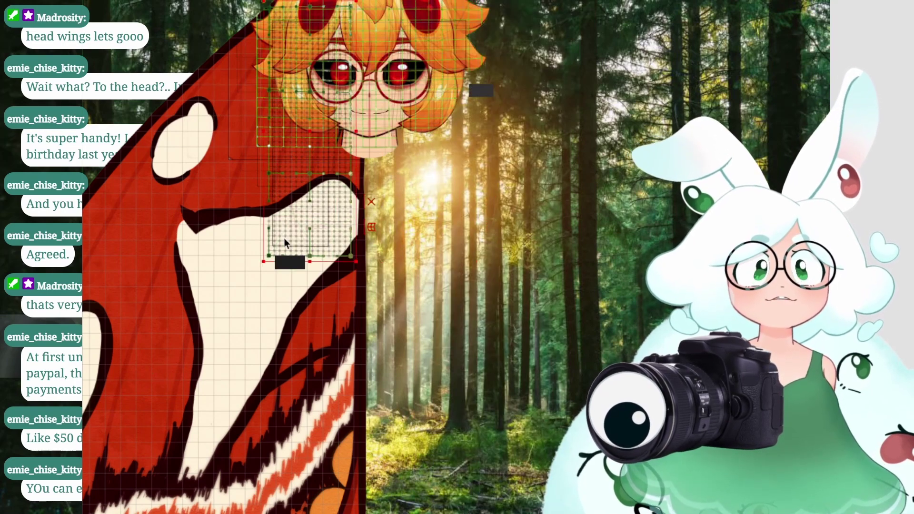
scroll(345, 95, up, 5)
scroll(291, 248, up, 3)
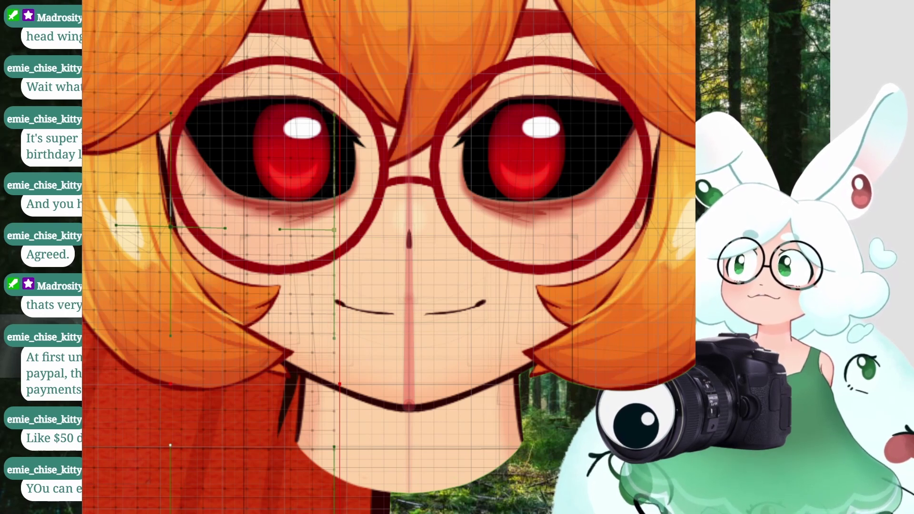
Undo the side hair reflection and restore the original glued side lock
key(ctrl+z)
key(ctrl+z)
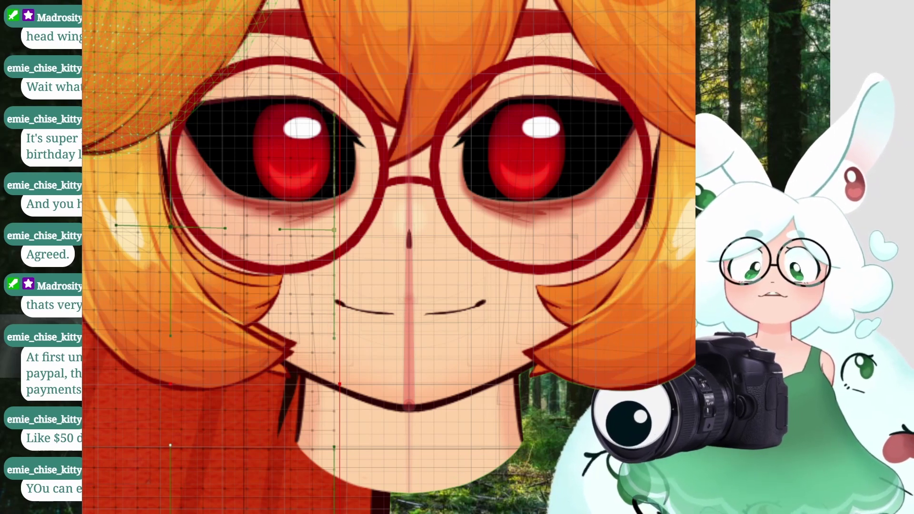
key(ctrl+z)
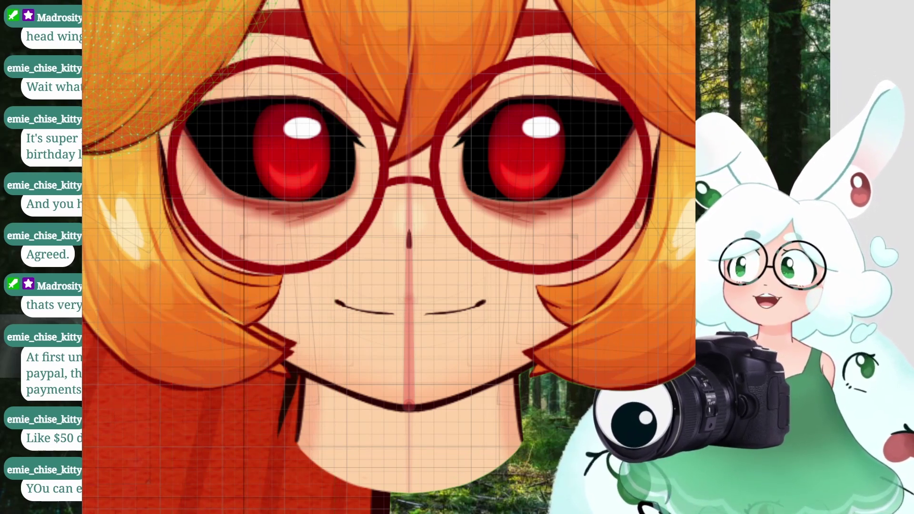
click(147, 276)
click(83, 233)
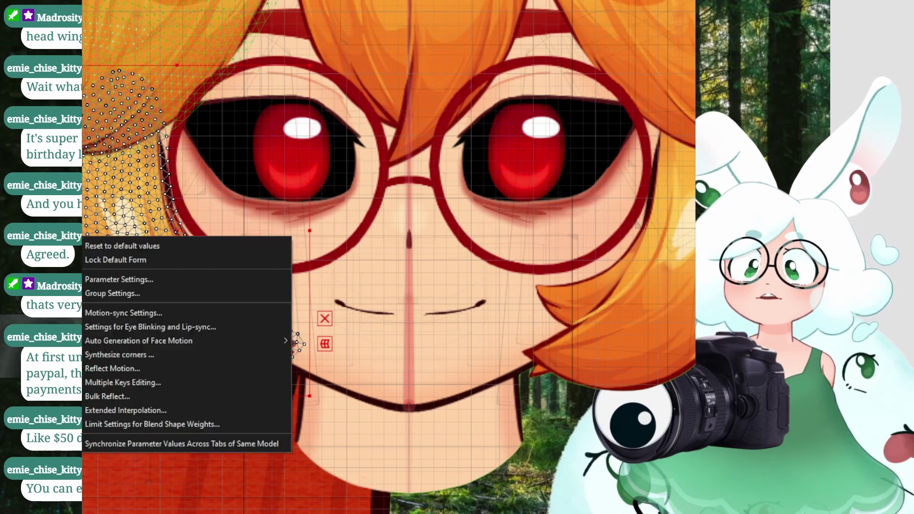
click(85, 249)
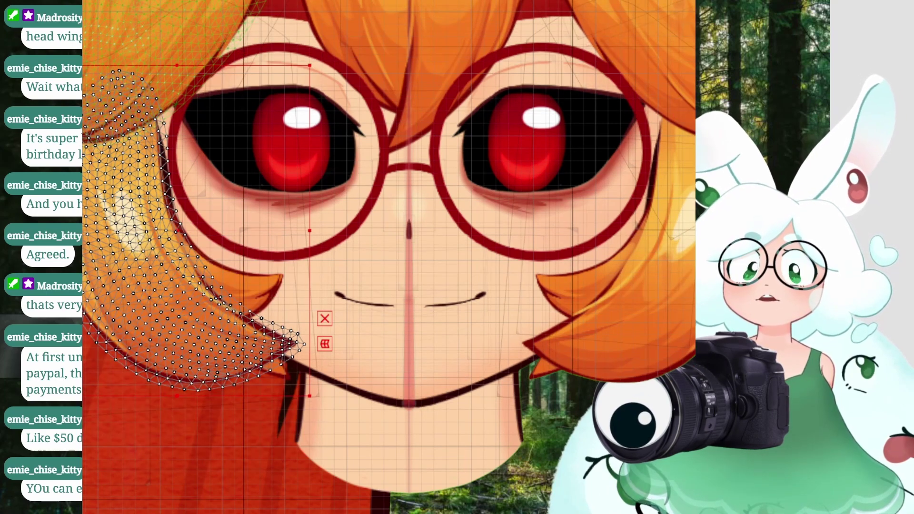
key(ctrl+z)
key(ctrl+z)
key(ctrl+z)
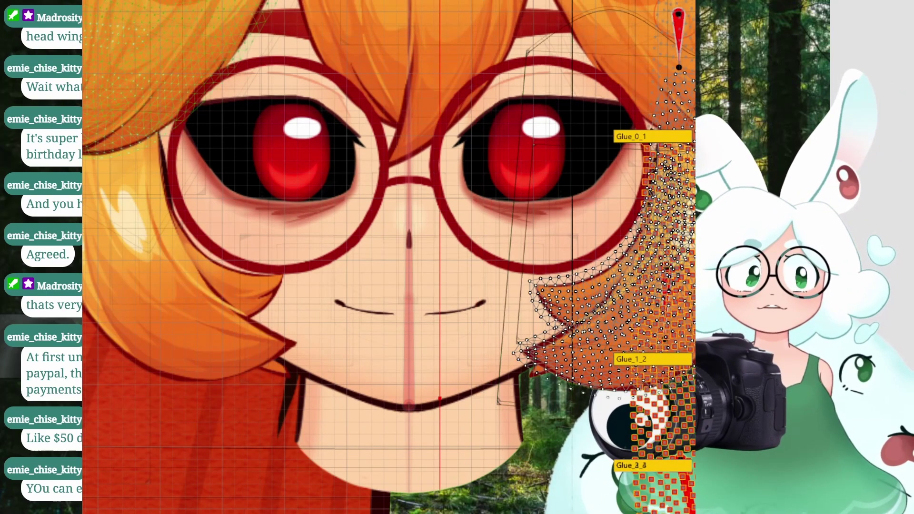
Select the warp deformer of the curled left side hair and reset the parameters to their default values
scroll(414, 330, down, 3)
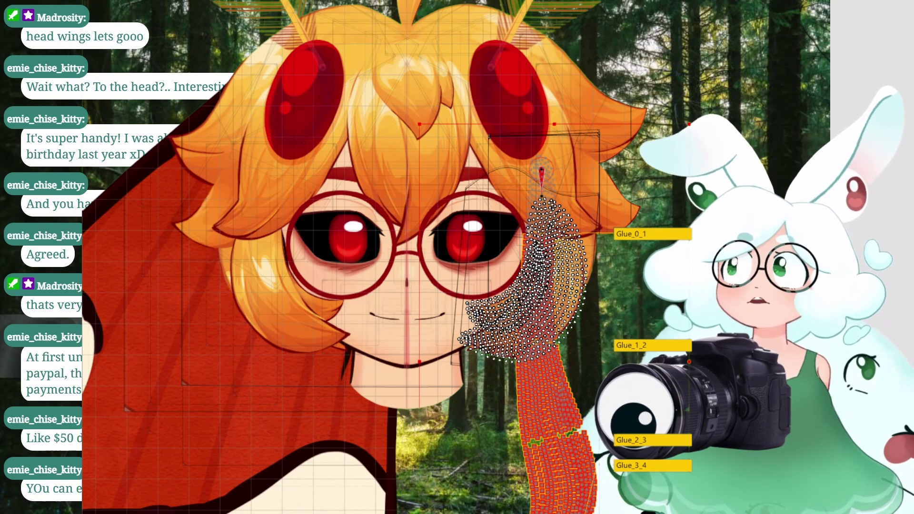
click(525, 227)
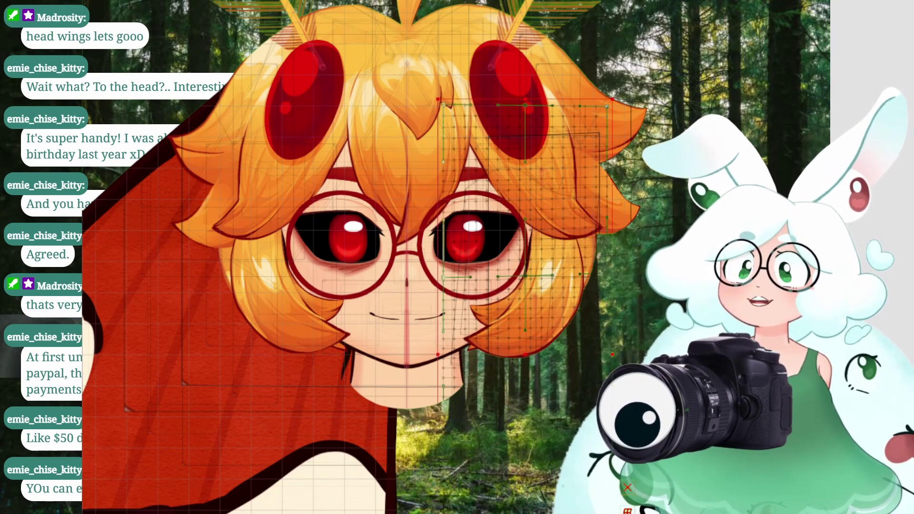
right_click(83, 237)
click(99, 250)
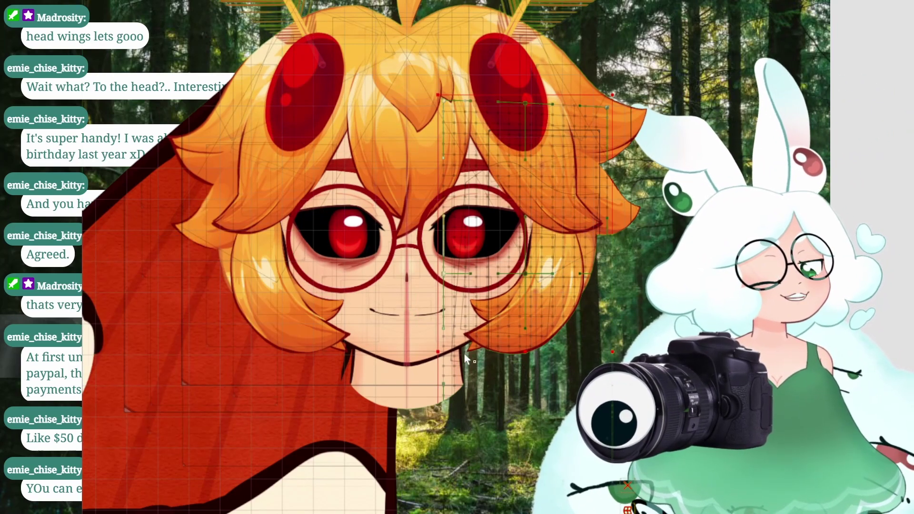
Reflect Warp Deformer of Left Side Hair 2 to the opposite cheek and nudge the mirrored deformer slightly toward the face center
drag(464, 353, 443, 225)
scroll(443, 225, down, 3)
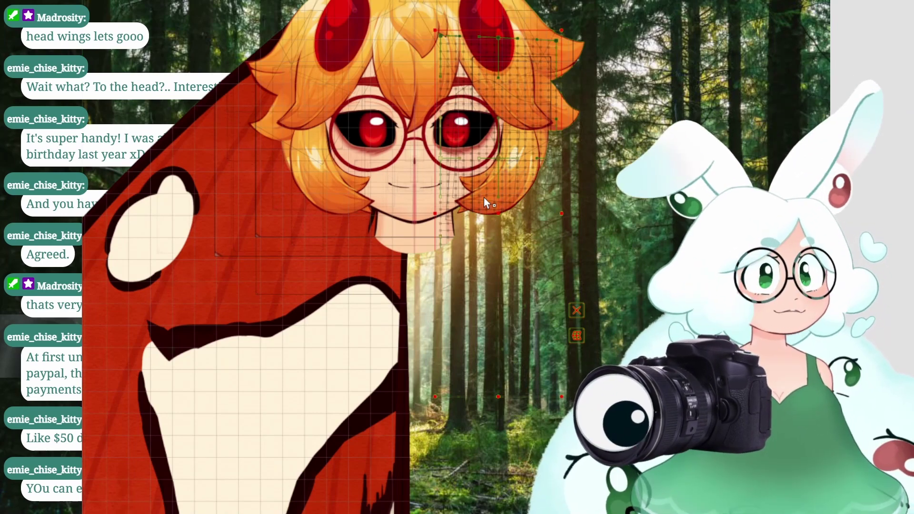
drag(462, 198, 447, 218)
right_click(490, 238)
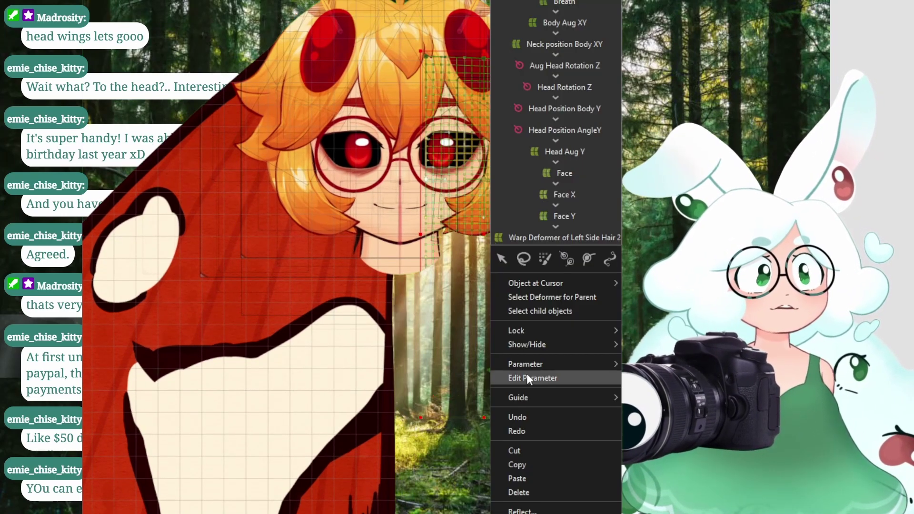
click(518, 510)
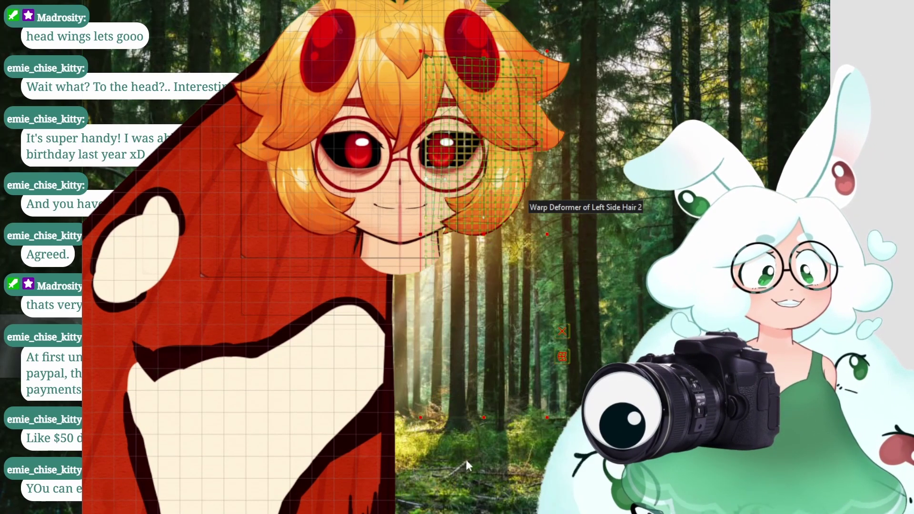
click(161, 348)
scroll(321, 198, up, 6)
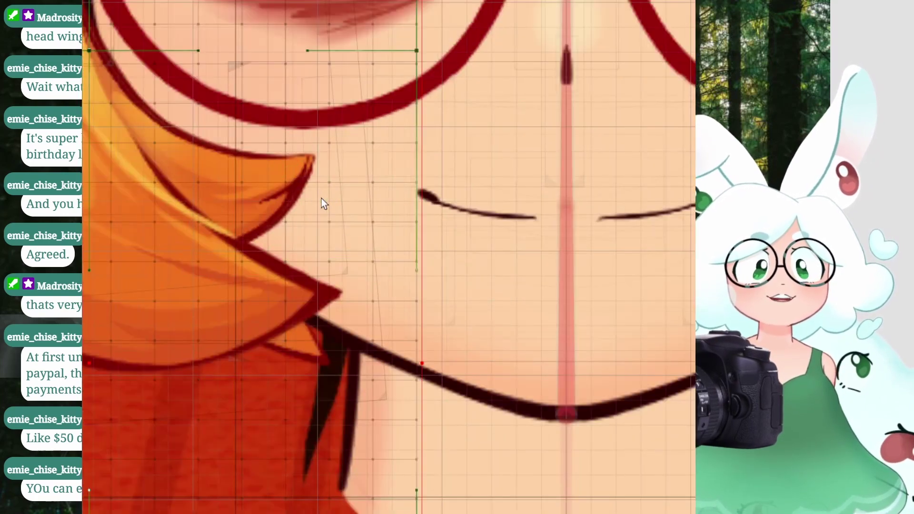
scroll(322, 198, down, 2)
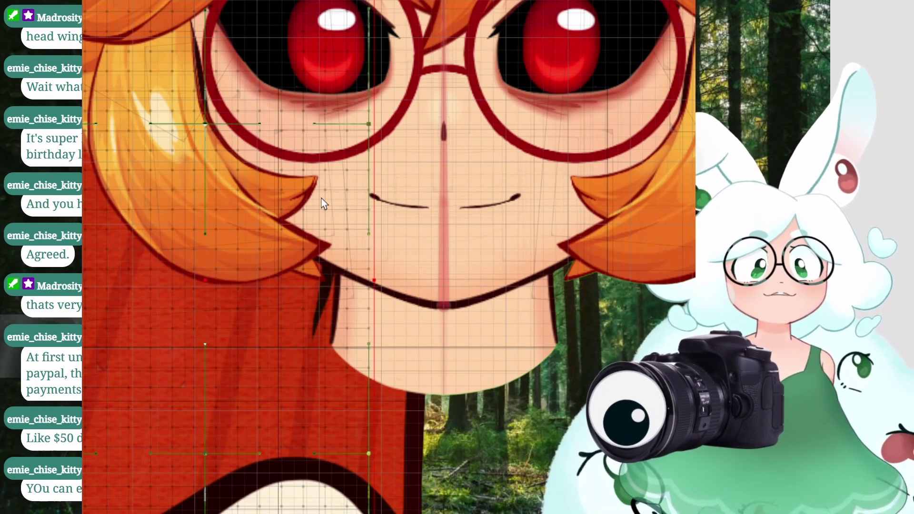
key(Right)
key(Right)
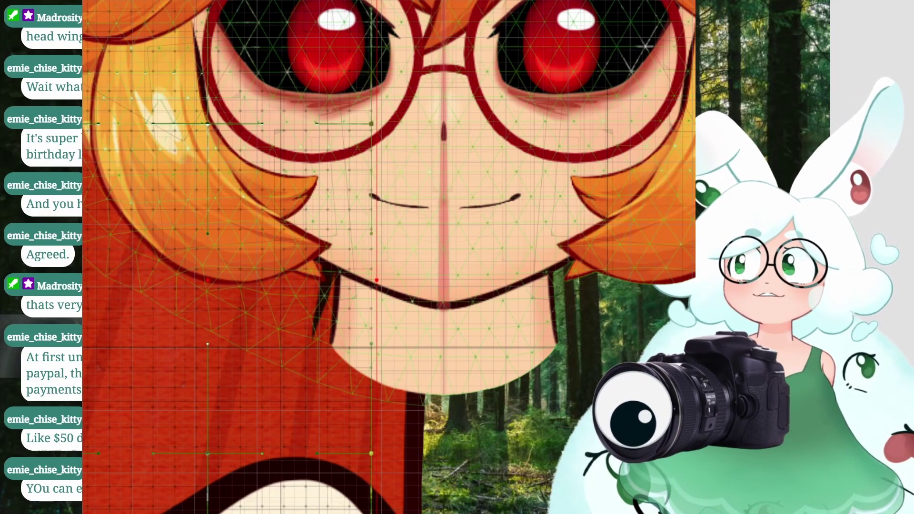
Check the mirrored curled lock's mesh and tips beside the cheek, and its placement with the head turned
click(210, 166)
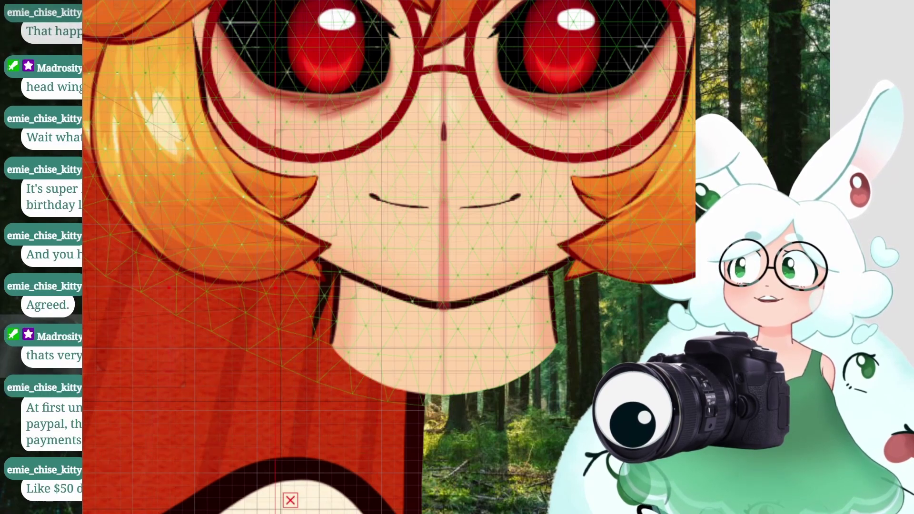
click(209, 167)
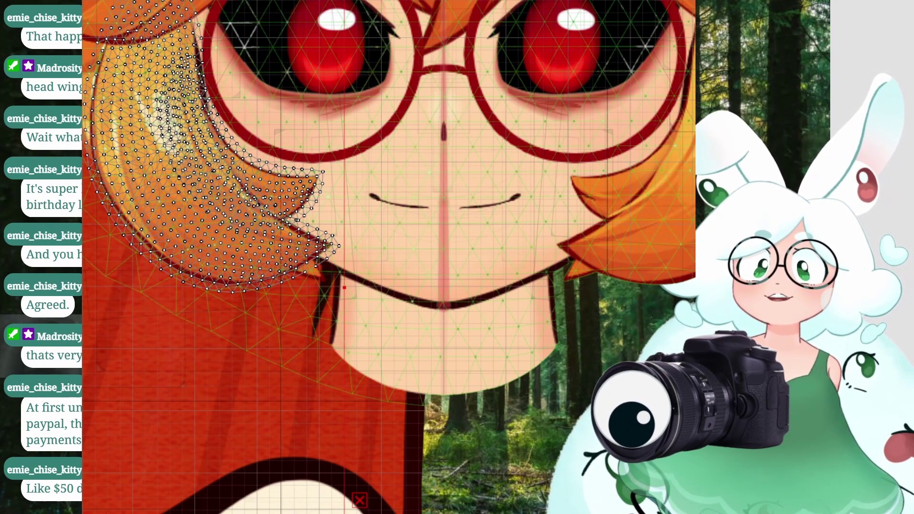
key(Delete)
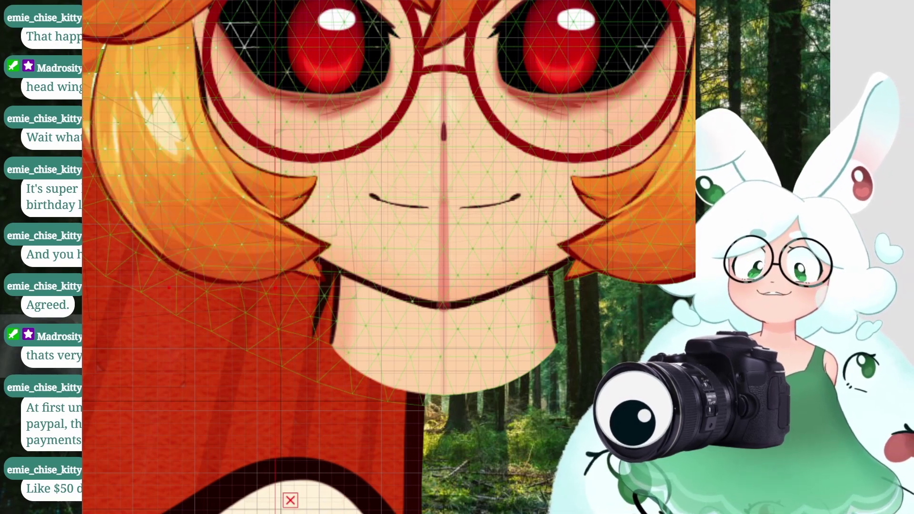
scroll(258, 215, up, 5)
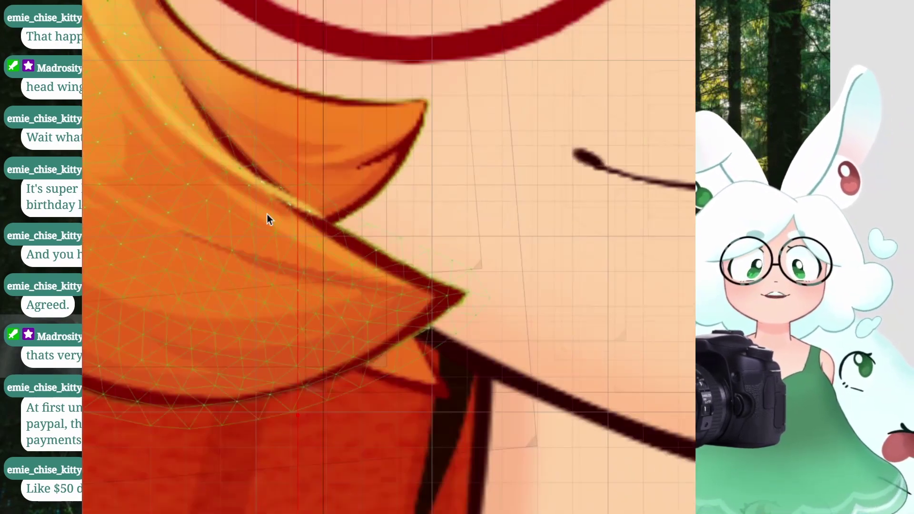
click(112, 176)
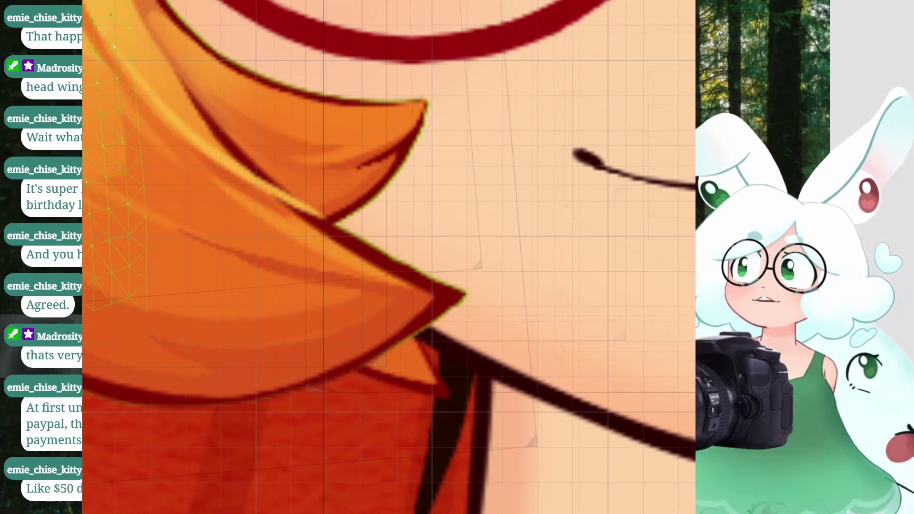
scroll(390, 205, down, 5)
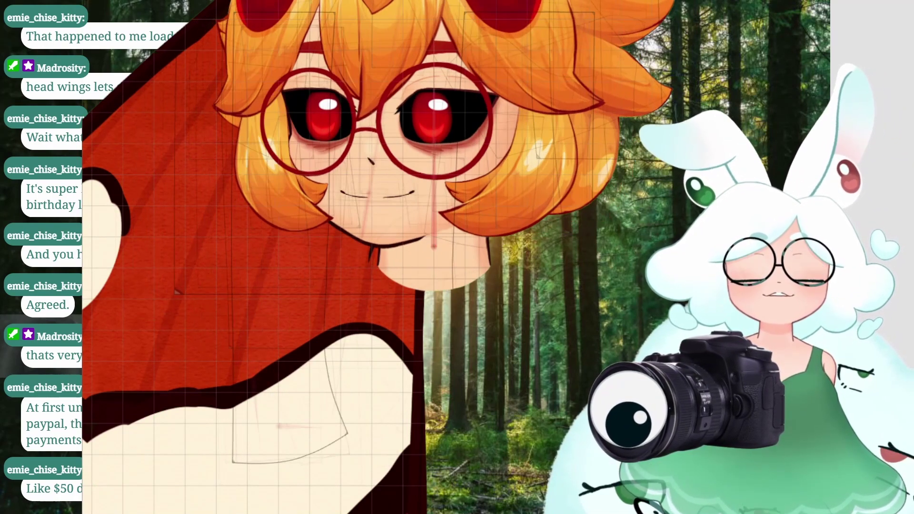
Display the long hairstyle with the head facing forward and select the long left side strand's warp deformer
scroll(270, 269, down, 3)
drag(271, 269, 265, 282)
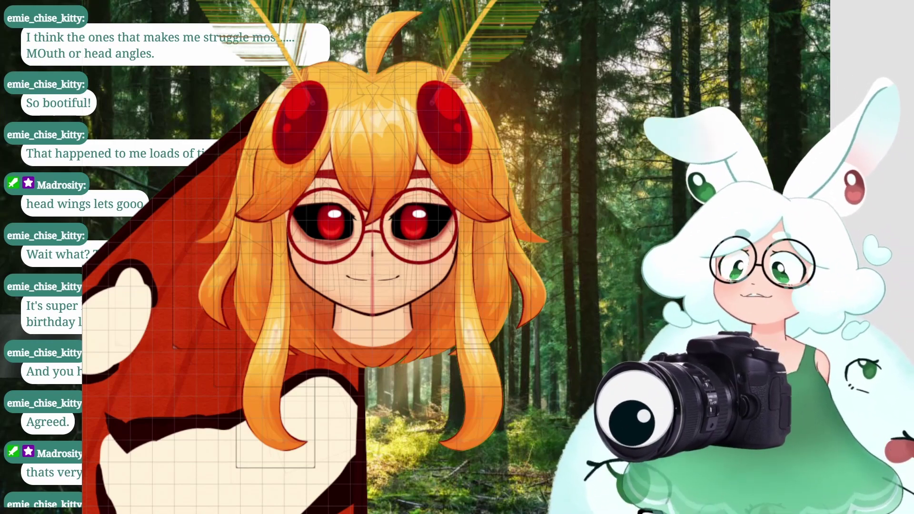
click(470, 309)
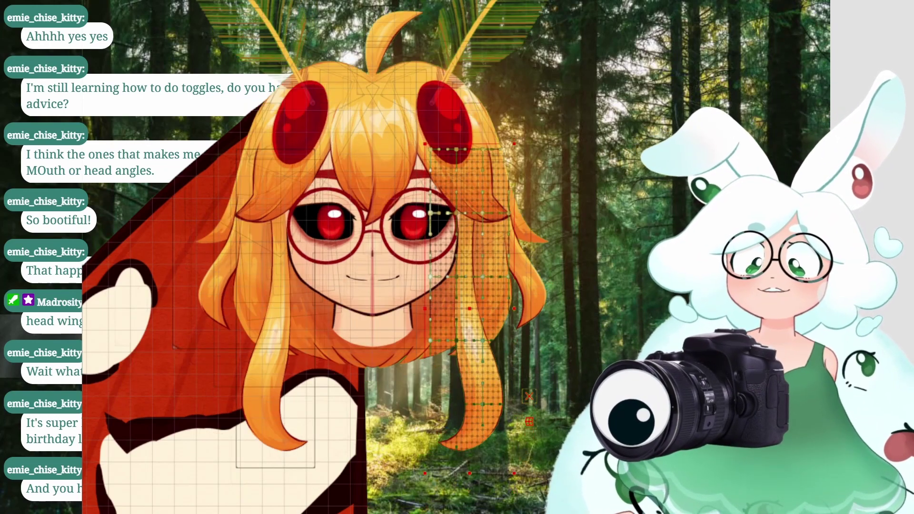
Show the red blush across the cheeks and reselect the long left side strand's warp deformer
key(2)
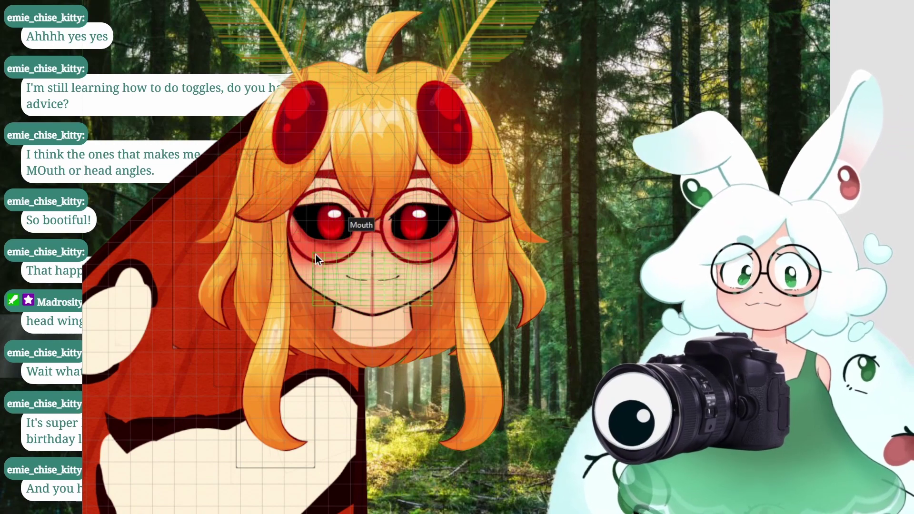
click(252, 183)
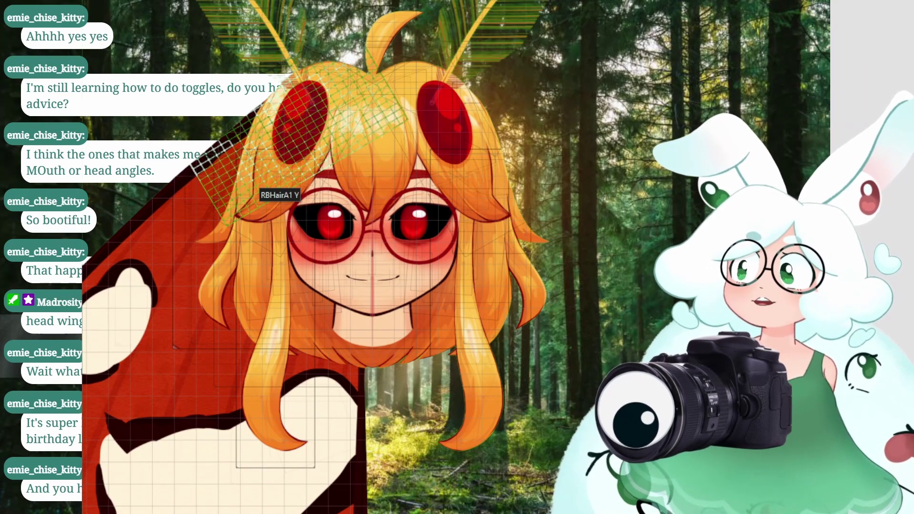
click(469, 309)
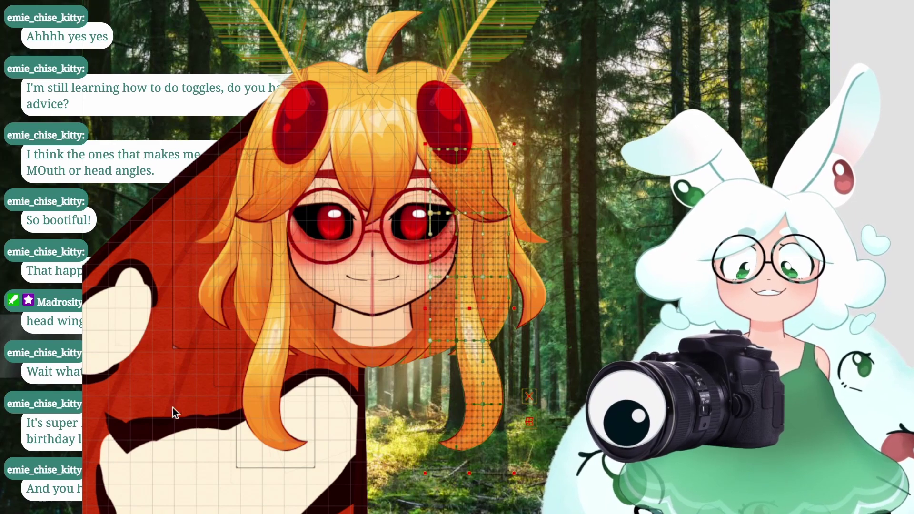
Inspect the long left side strand's warp deformers LSHairA2 X, LSHairA2 XPhys and LSHairA2 YPhys
scroll(326, 274, up, 5)
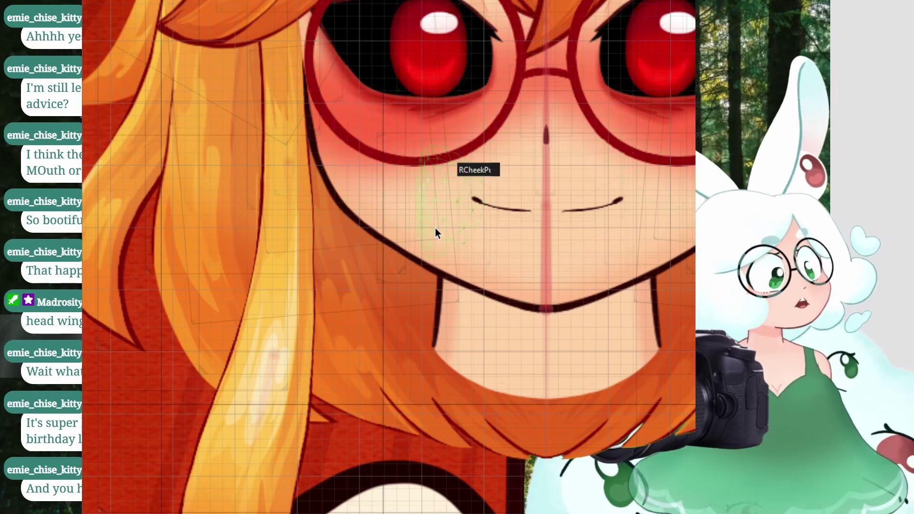
scroll(436, 233, down, 2)
scroll(437, 236, down, 4)
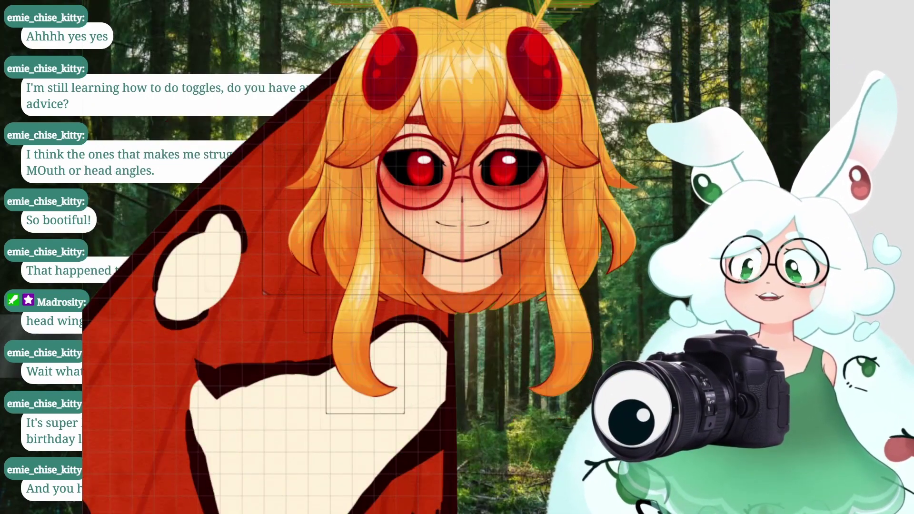
click(568, 286)
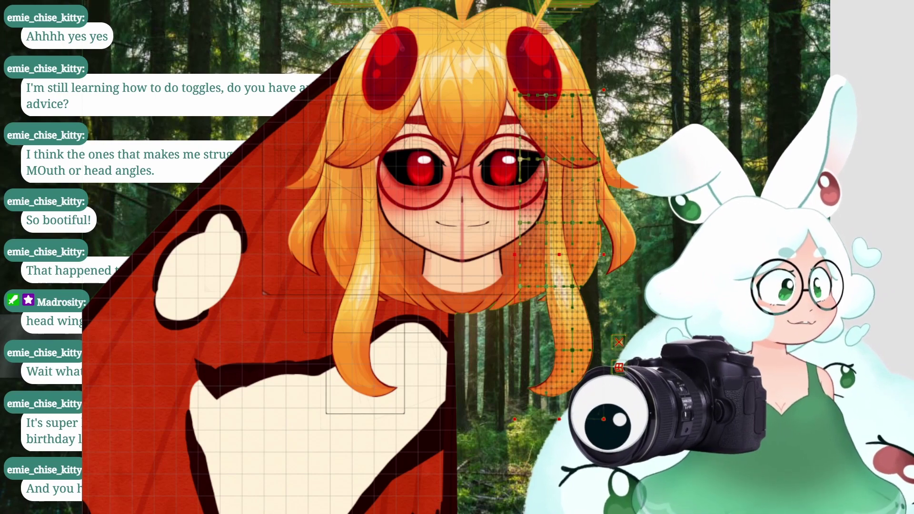
key(Tab)
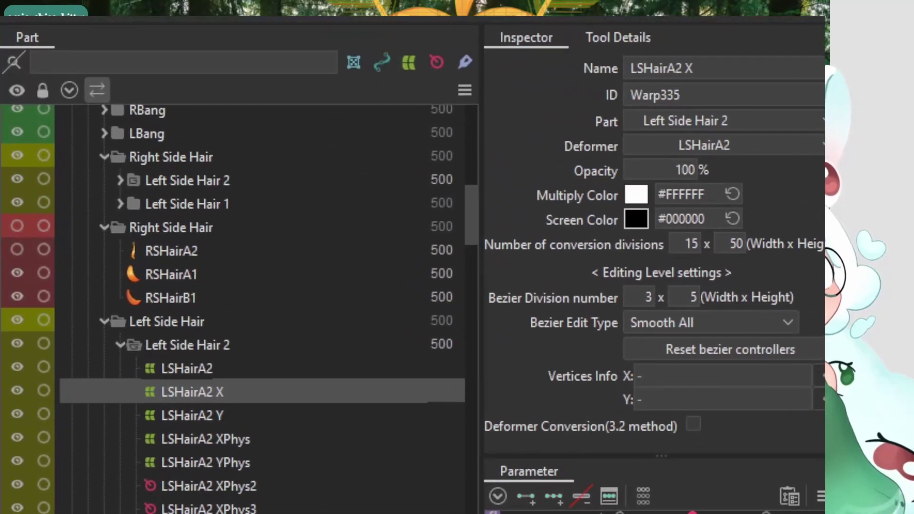
scroll(262, 309, down, 3)
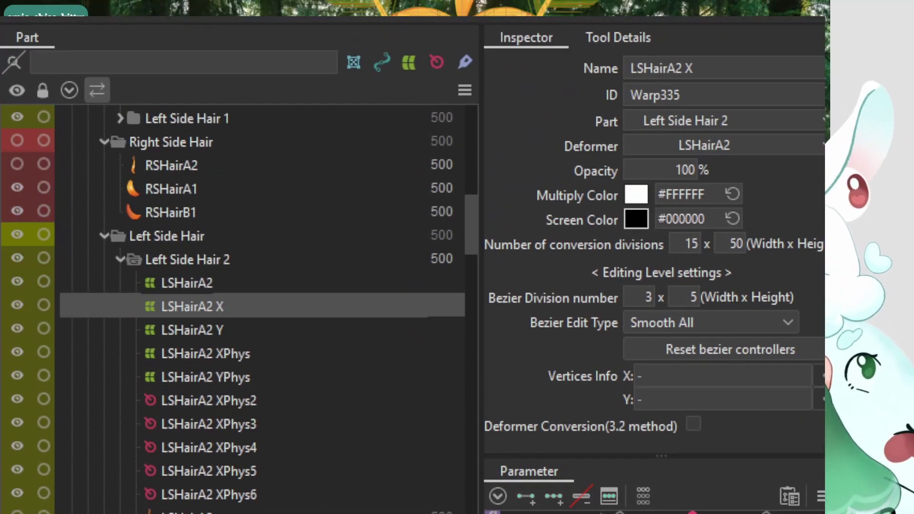
click(188, 353)
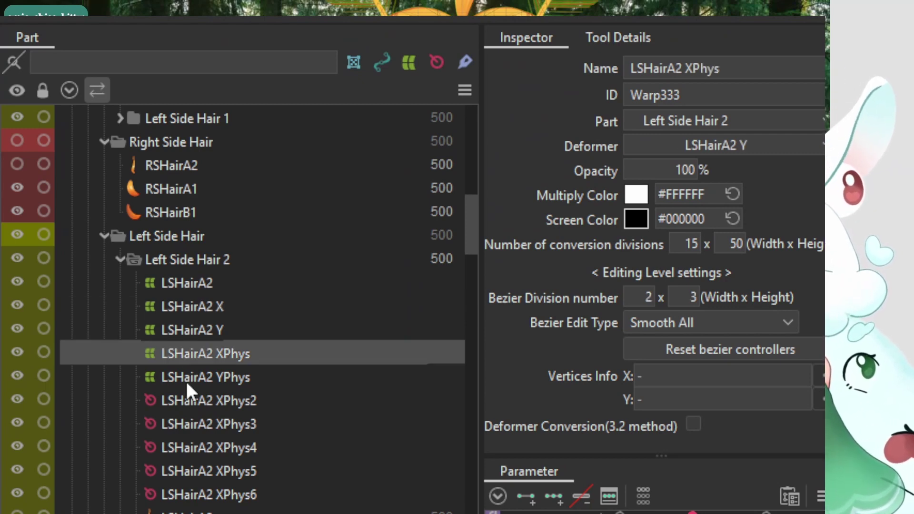
click(186, 381)
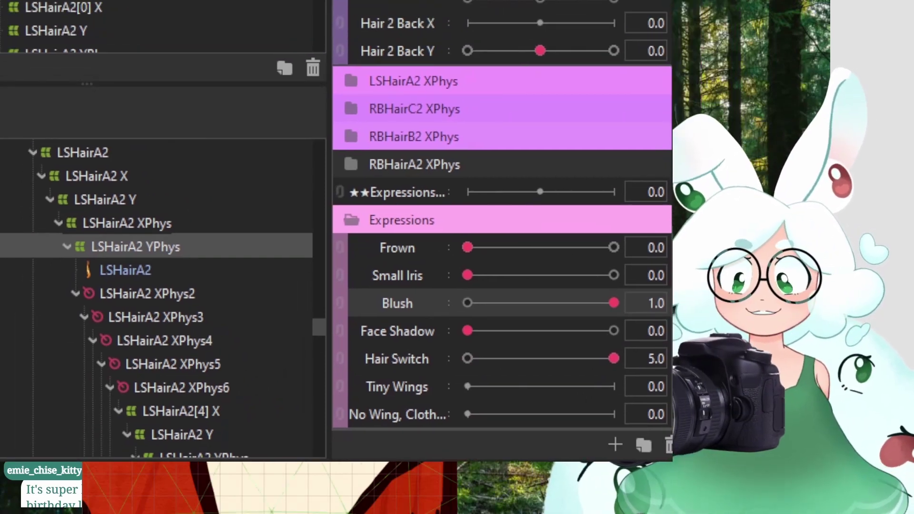
Preview the Blush expression at 0.0 and return it to 1.0
click(513, 303)
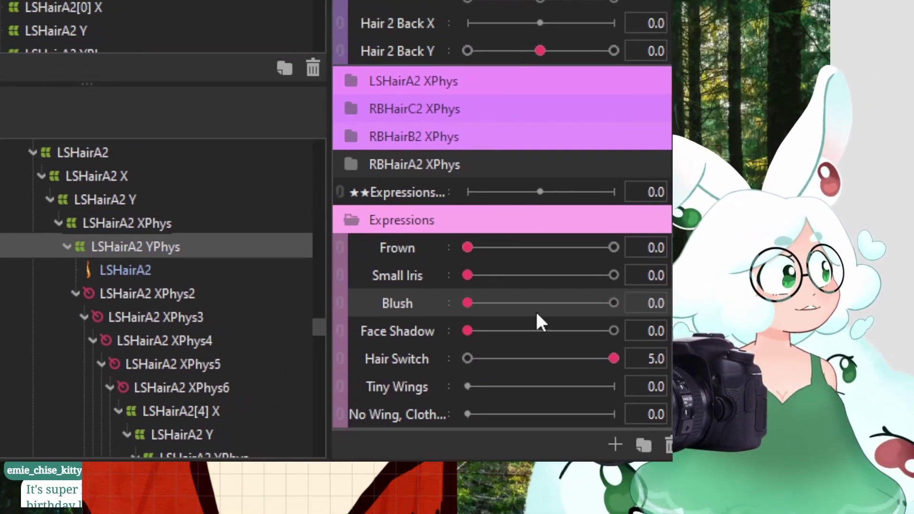
click(613, 303)
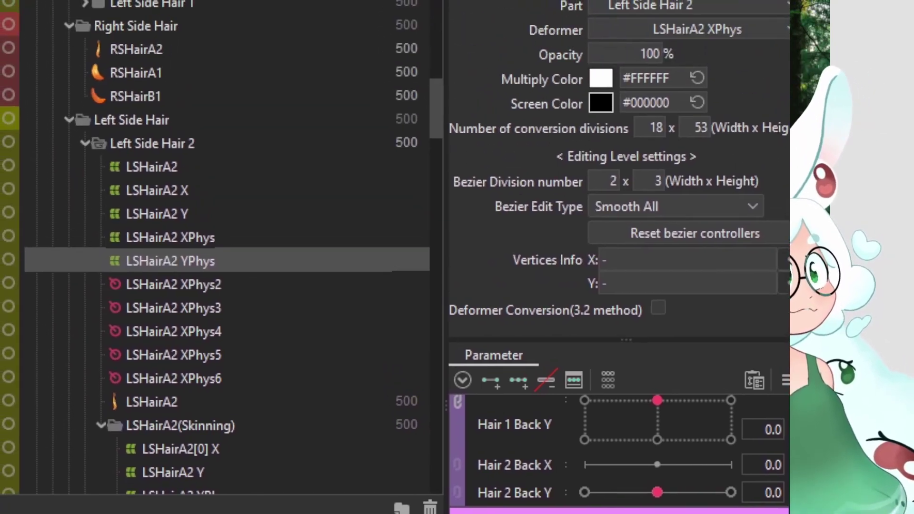
Duplicate the LSHairA2 warp deformer as LSHairA2 ON and delete the copy again
click(153, 172)
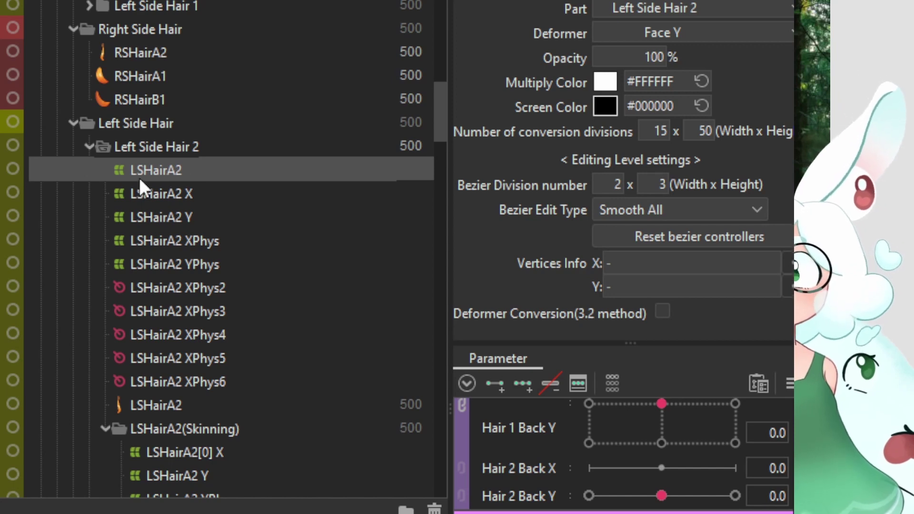
key(ctrl+v)
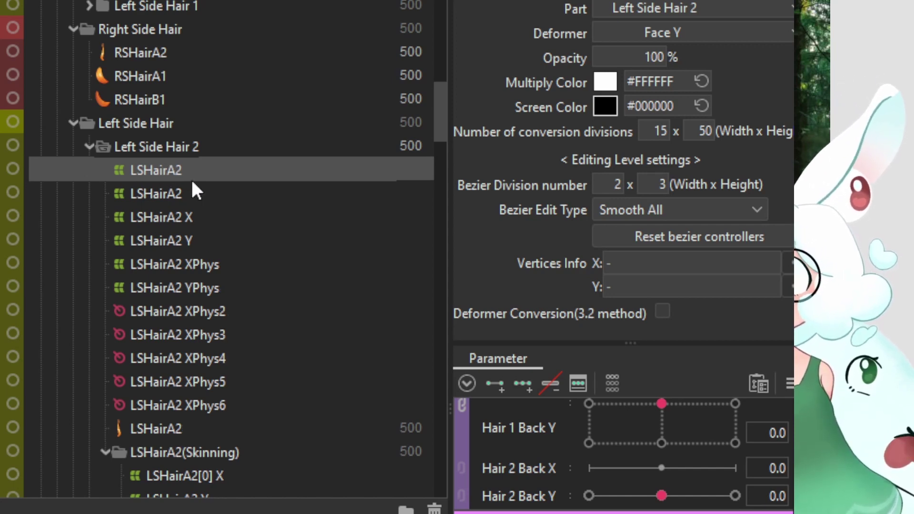
click(168, 193)
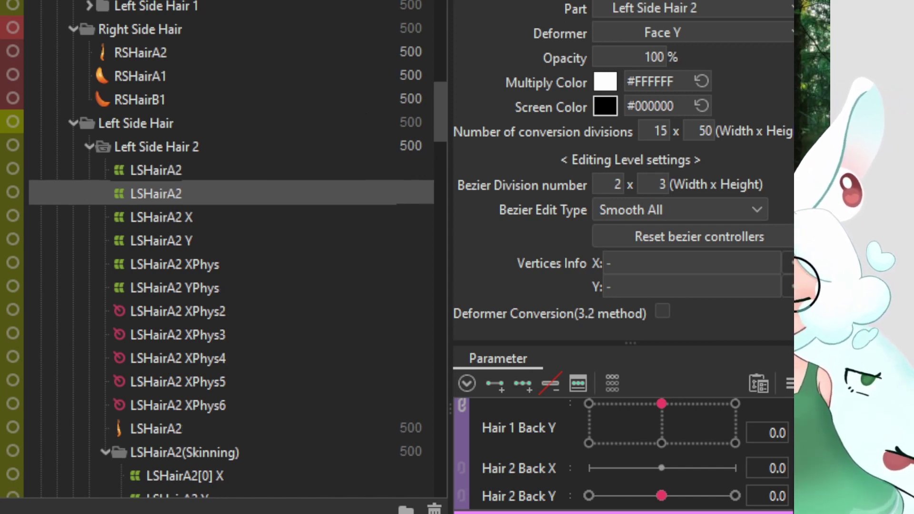
text(ON)
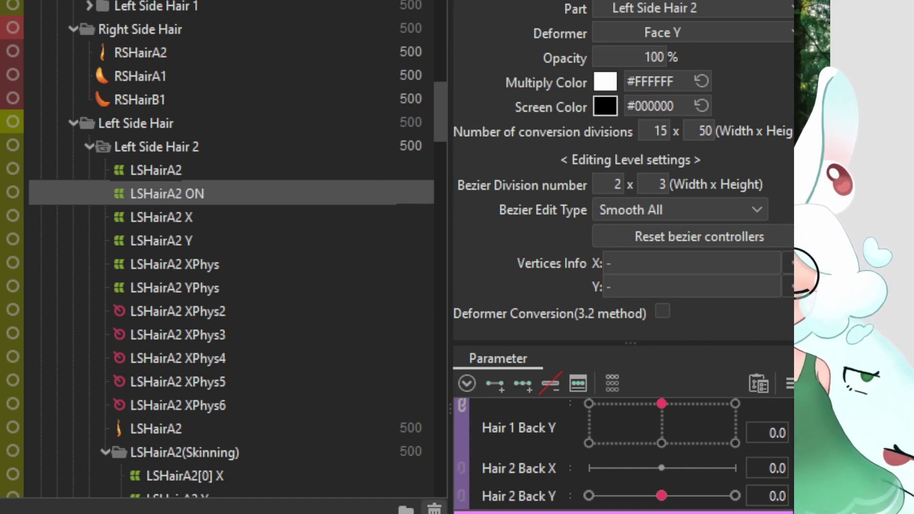
click(434, 510)
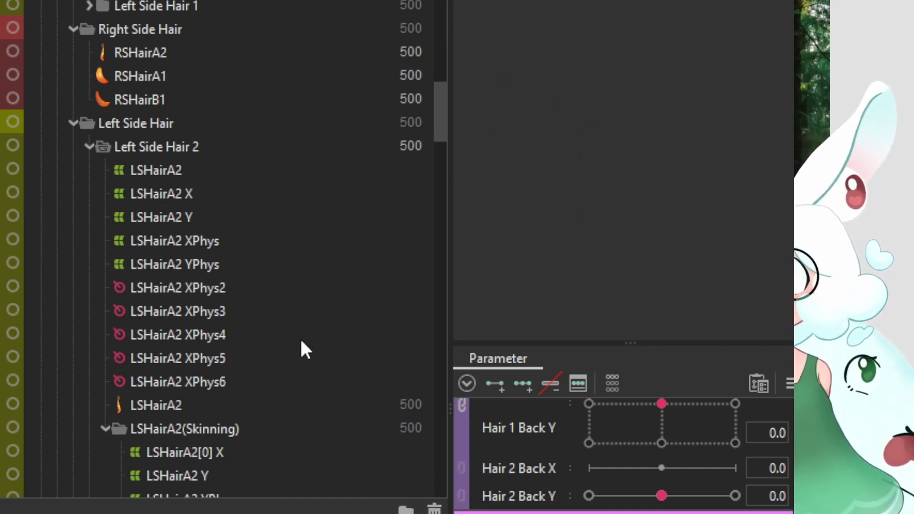
Examine the base LSHairA2 deformer and the organization of the Left Side Hair 2 and LSHairA2(Skinning) parts
click(146, 176)
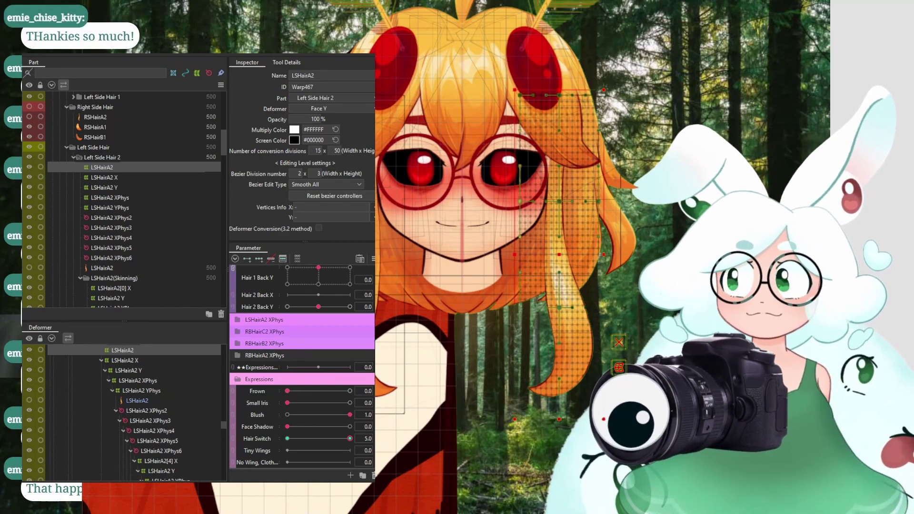
click(115, 157)
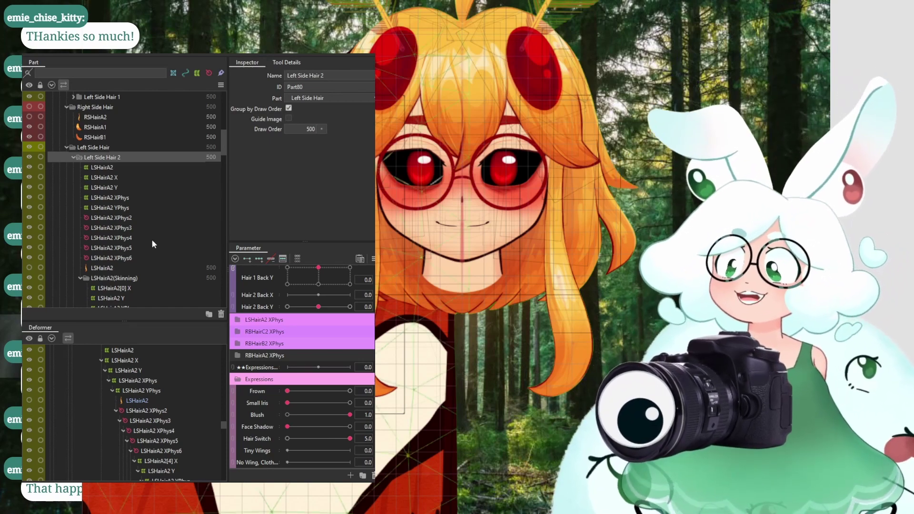
scroll(151, 243, down, 3)
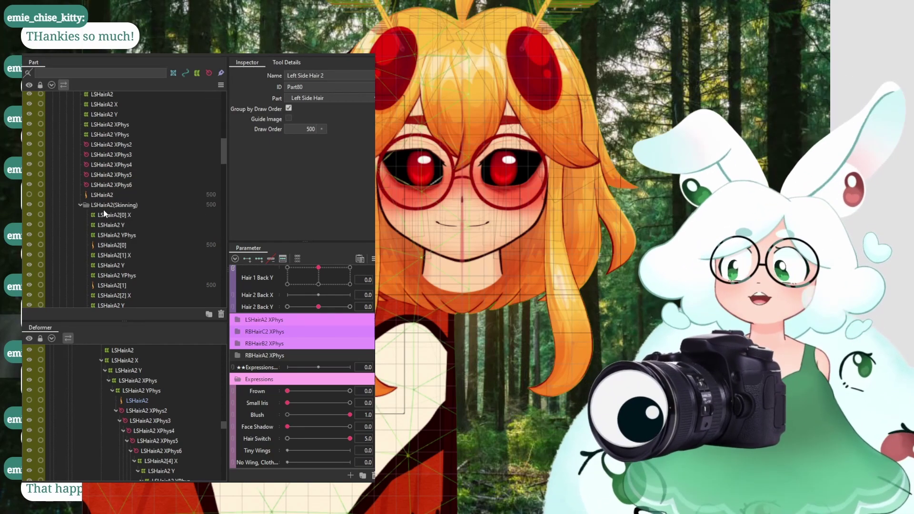
click(97, 205)
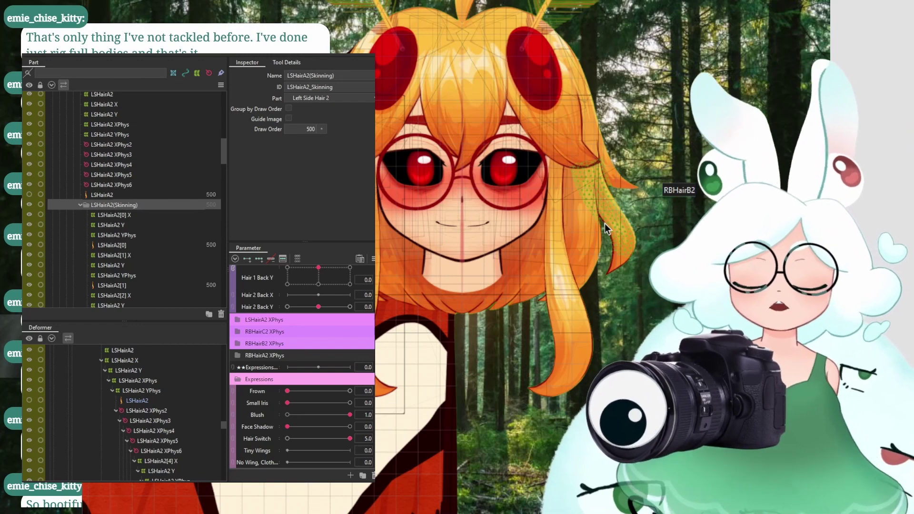
Preview the model's hair movement in the physics settings and close the preview
click(86, 46)
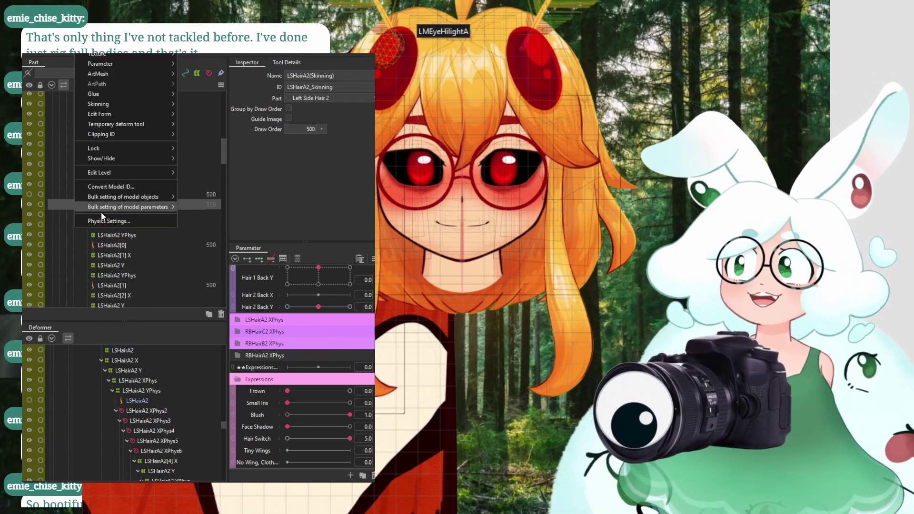
click(135, 220)
scroll(419, 216, up, 4)
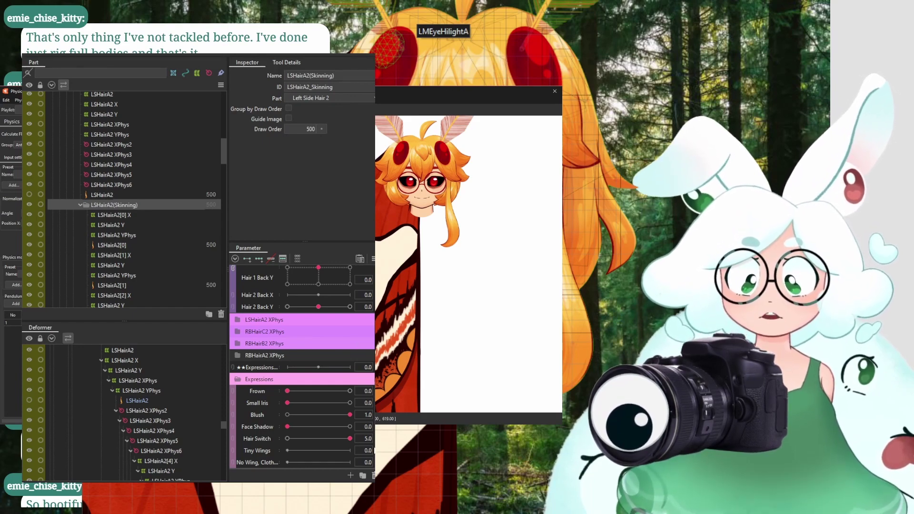
scroll(402, 299, up, 5)
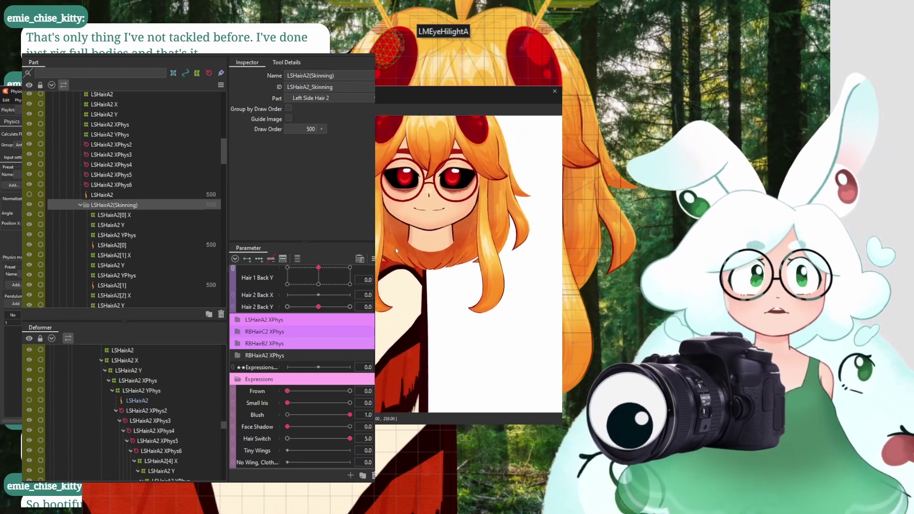
scroll(402, 299, down, 4)
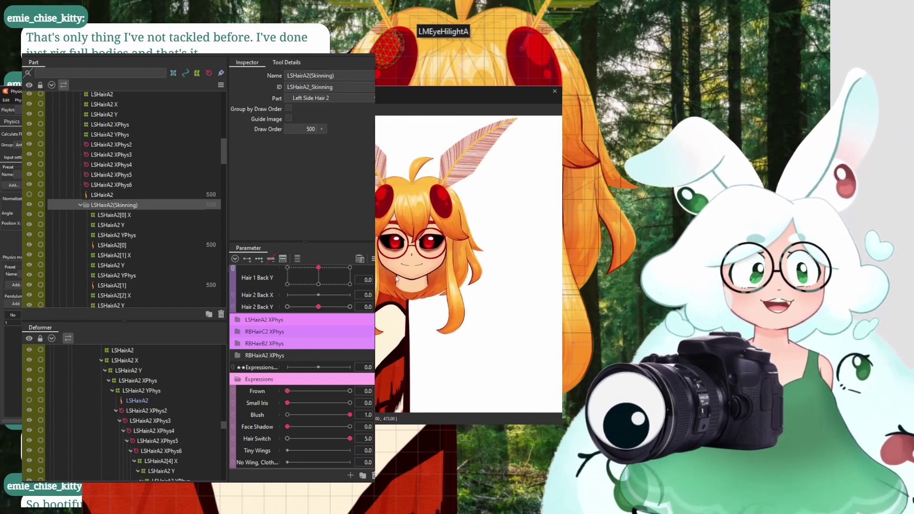
drag(479, 285, 522, 259)
click(555, 91)
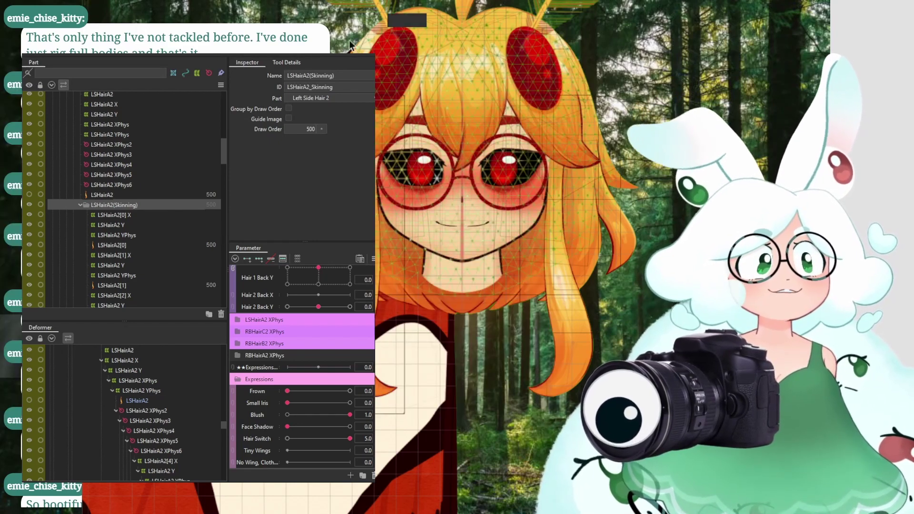
Examine the position of the rotation deformers LSHairA2 XPhys2 through XPhys6 along the long side strand
click(123, 183)
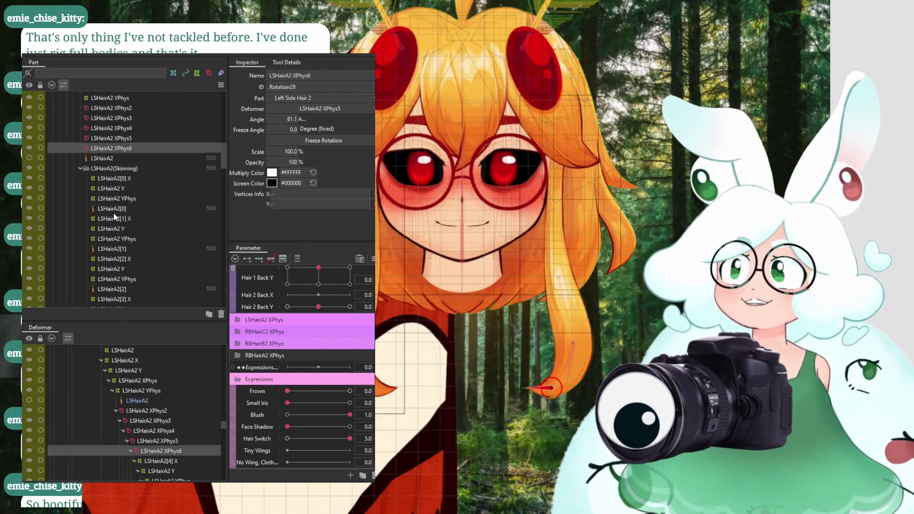
click(107, 154)
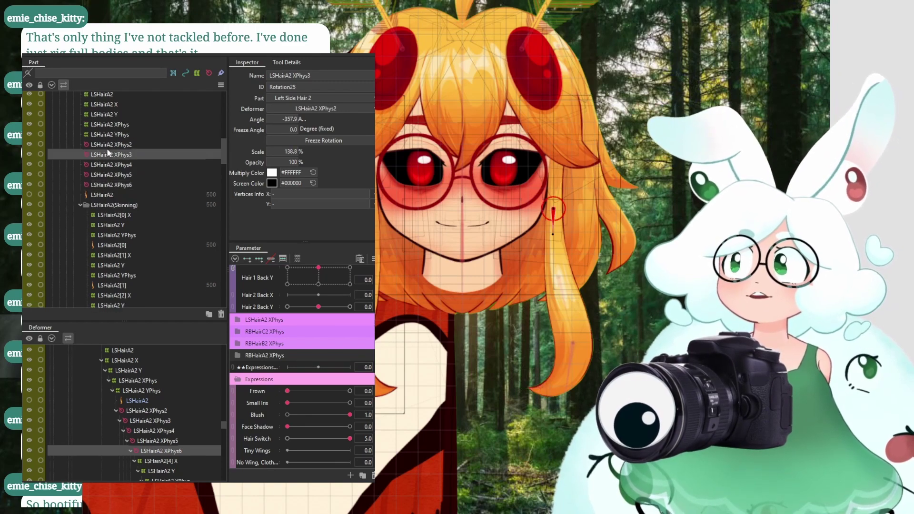
click(106, 144)
click(114, 154)
click(114, 164)
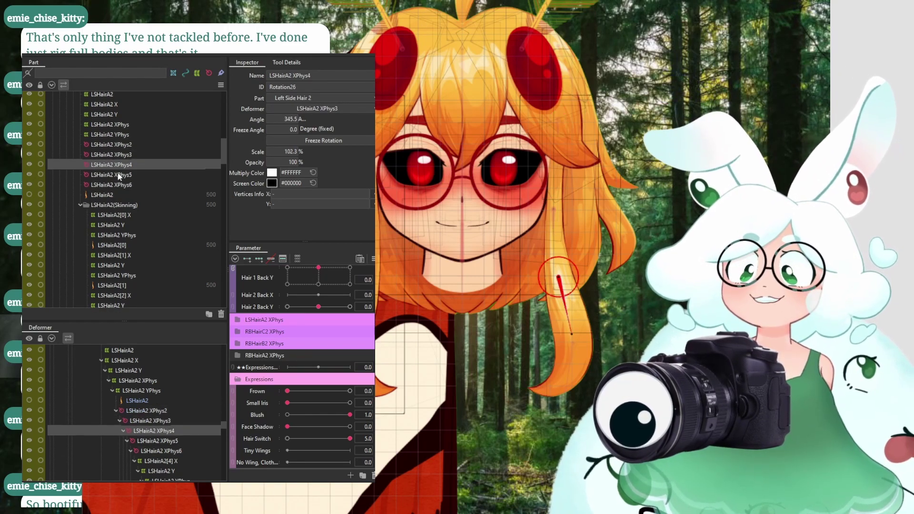
click(117, 174)
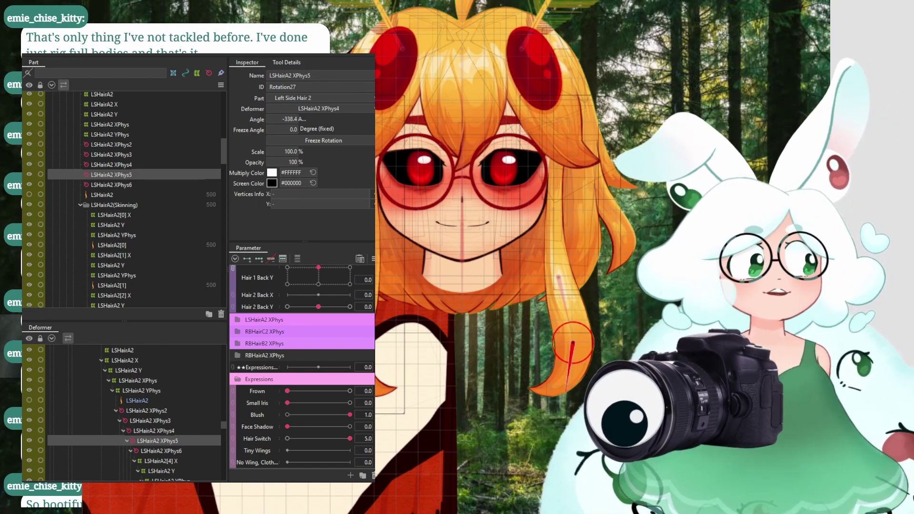
scroll(305, 183, down, 3)
drag(414, 186, 395, 230)
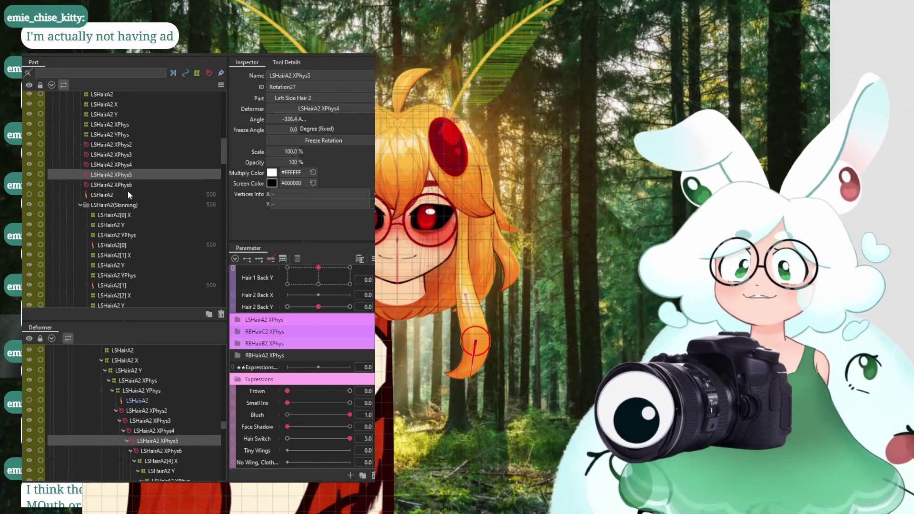
scroll(537, 328, up, 3)
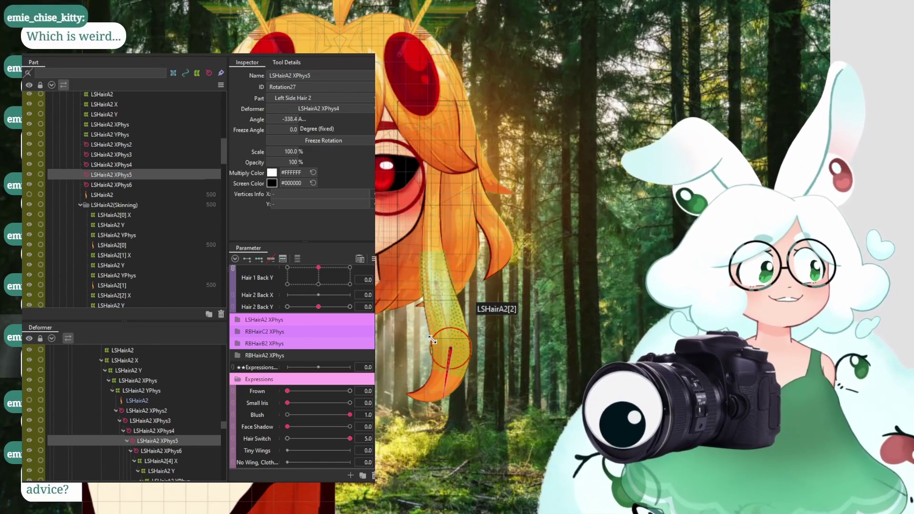
scroll(474, 347, up, 2)
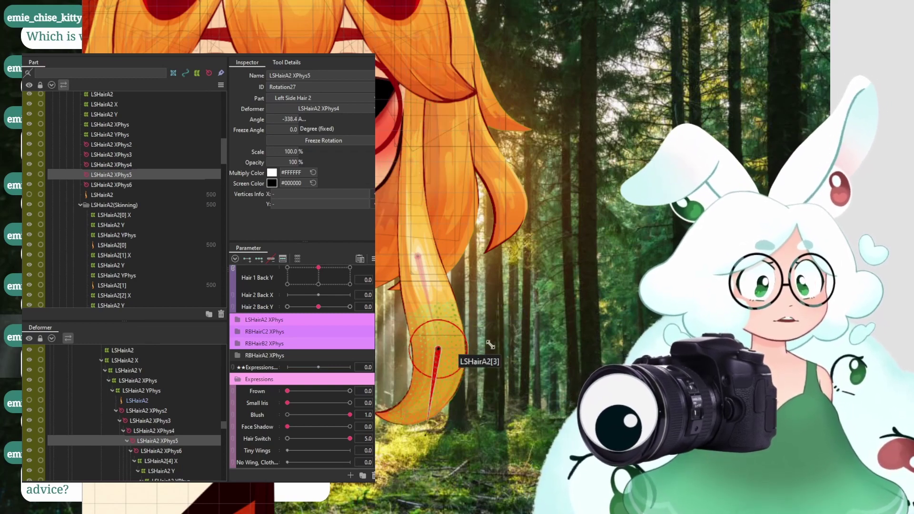
scroll(491, 336, down, 2)
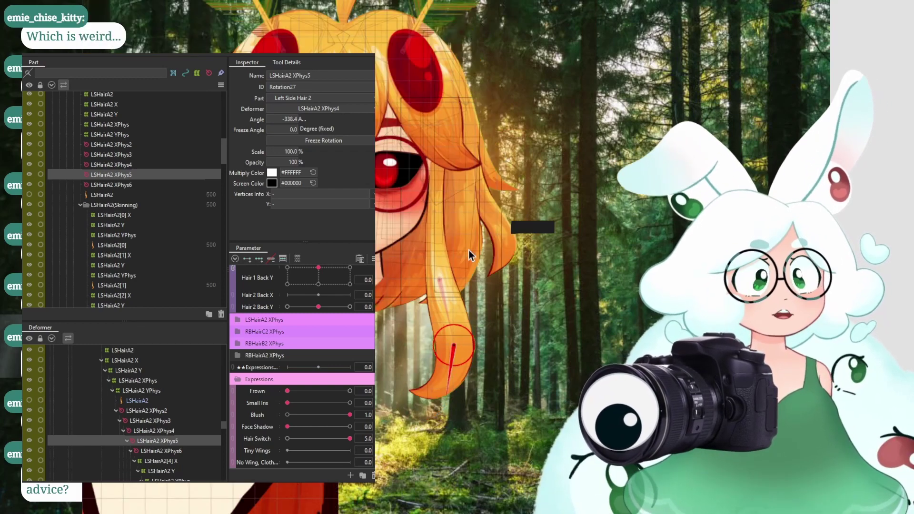
Compare the strand's rotation deformers with its skinned mesh segment LSHairA2[0], finishing with LSHairA2 XPhys5 selected
click(114, 164)
click(116, 155)
click(119, 145)
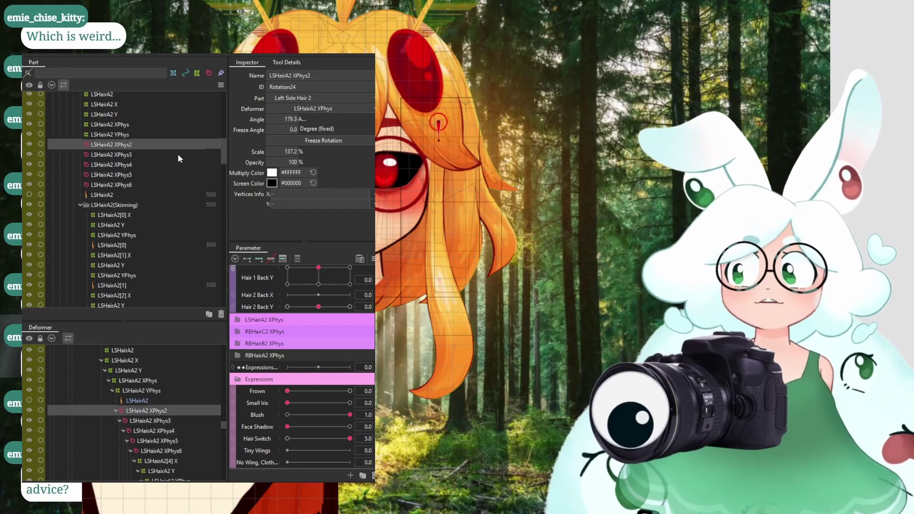
scroll(143, 204, down, 1)
click(112, 207)
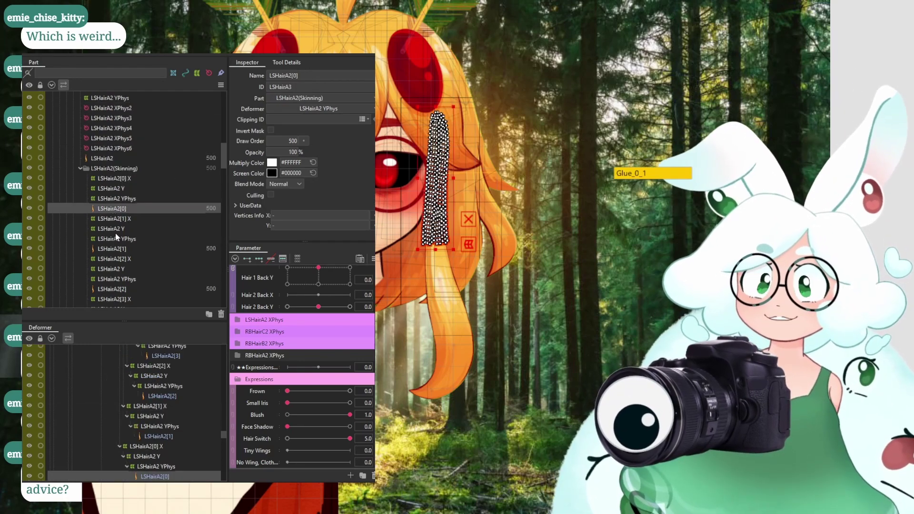
click(122, 149)
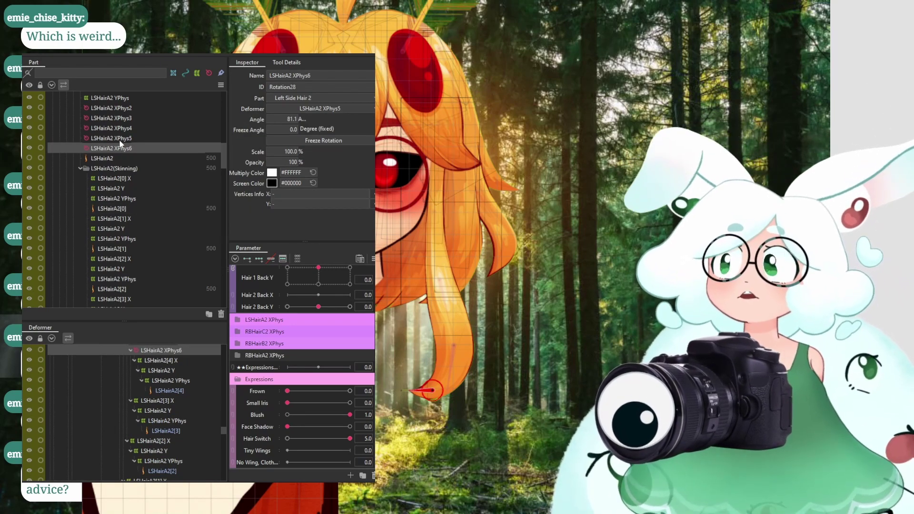
click(120, 138)
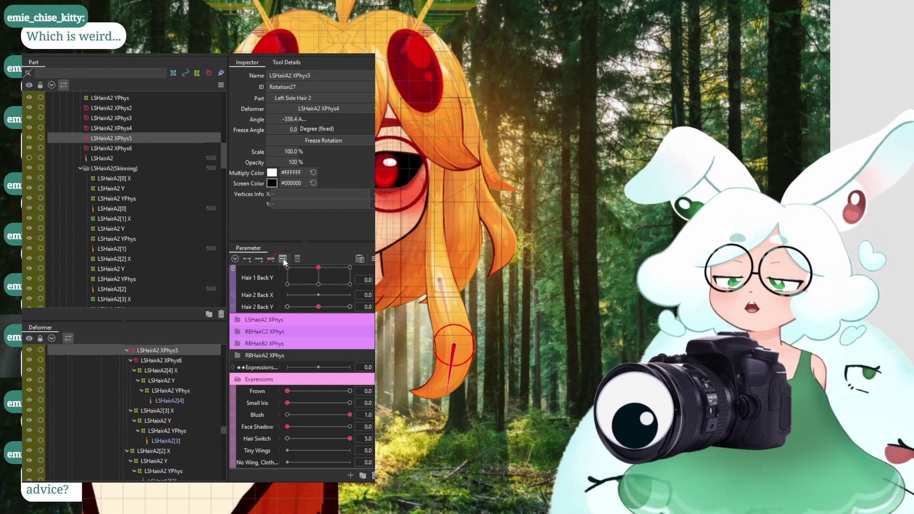
Inspect the rotation deformer LSHairA2 XPhys4 and the warp deformer LSHairA2 YPhys on the long side strand
scroll(325, 284, up, 5)
scroll(316, 286, up, 10)
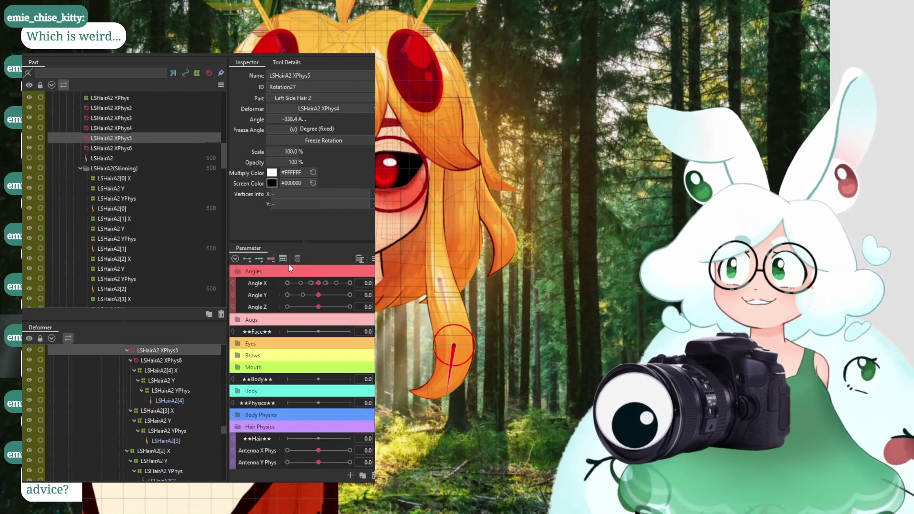
click(99, 129)
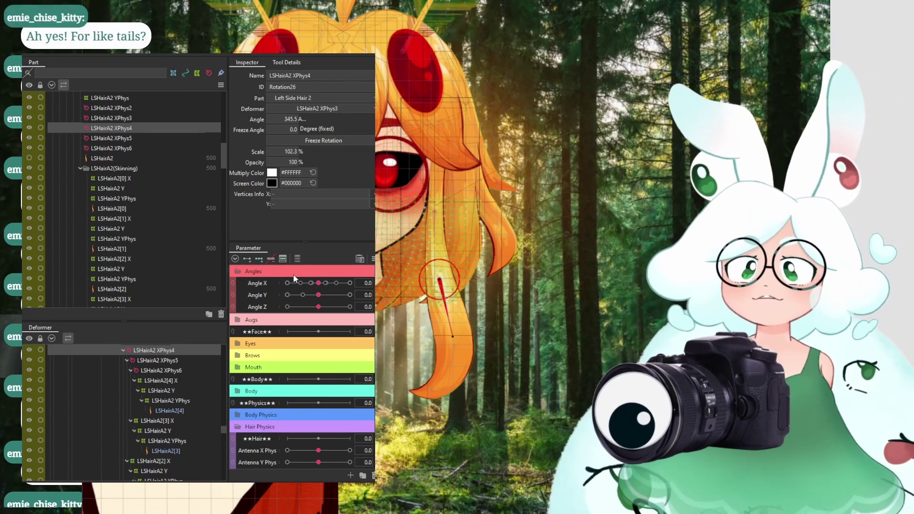
scroll(98, 124, up, 2)
click(99, 135)
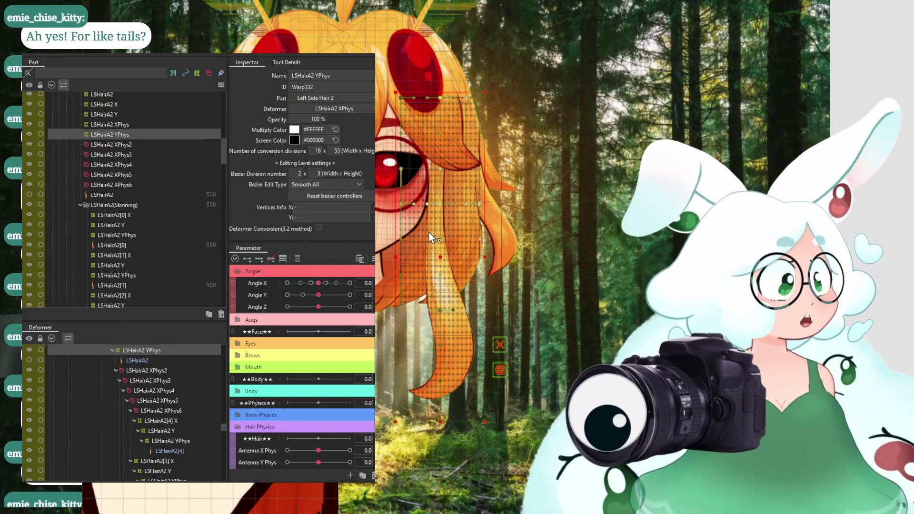
drag(419, 287, 384, 298)
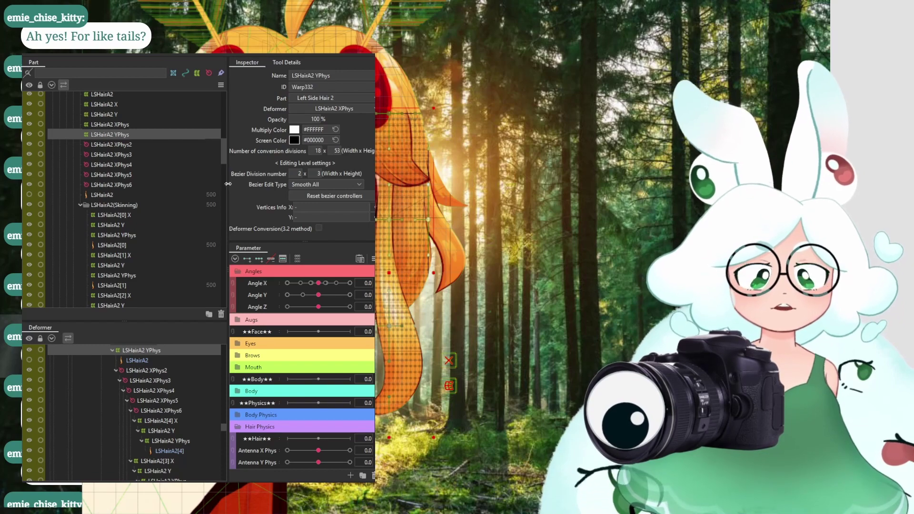
scroll(359, 357, up, 3)
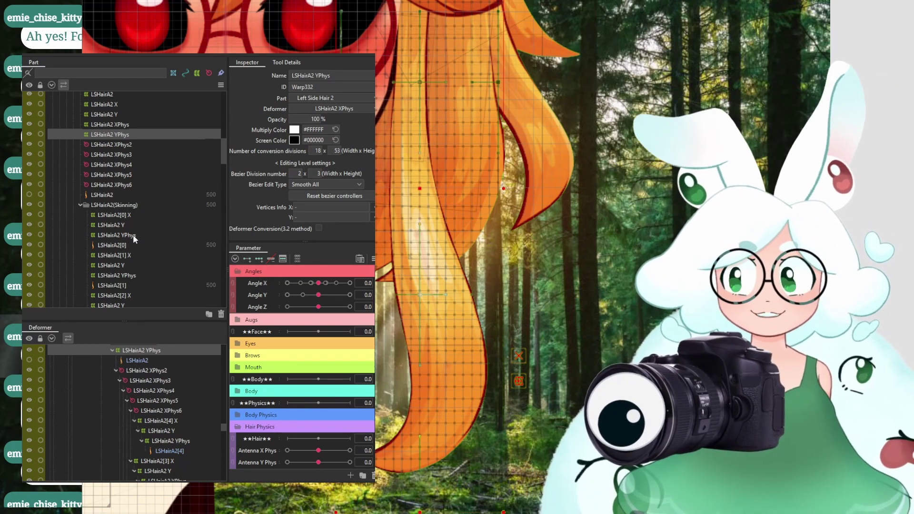
scroll(121, 135, up, 1)
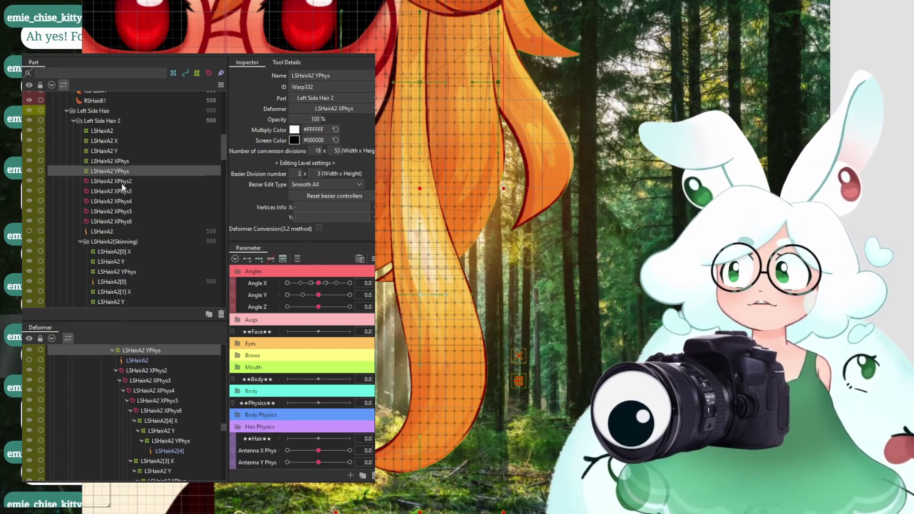
Select the warp deformer LSHairA2 Y and test the Angle X and Angle Y parameters, leaving both at 0
click(110, 153)
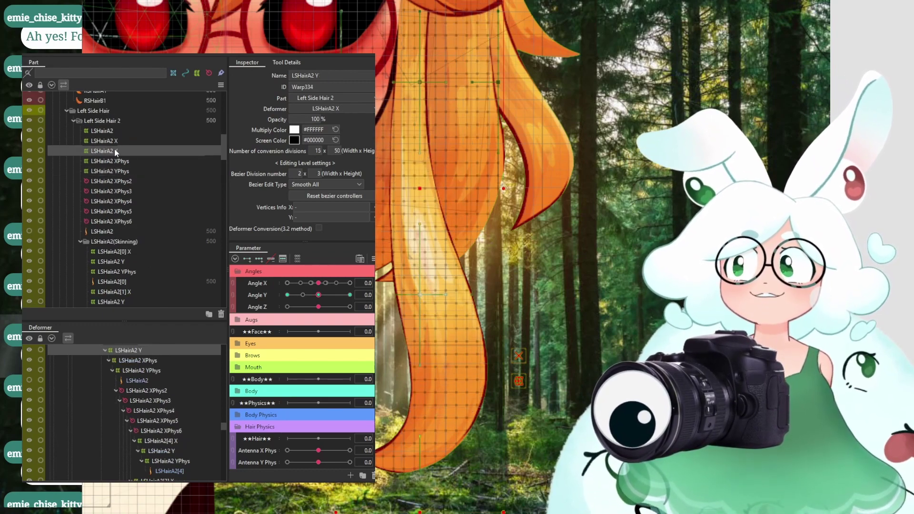
drag(311, 299, 262, 290)
click(319, 282)
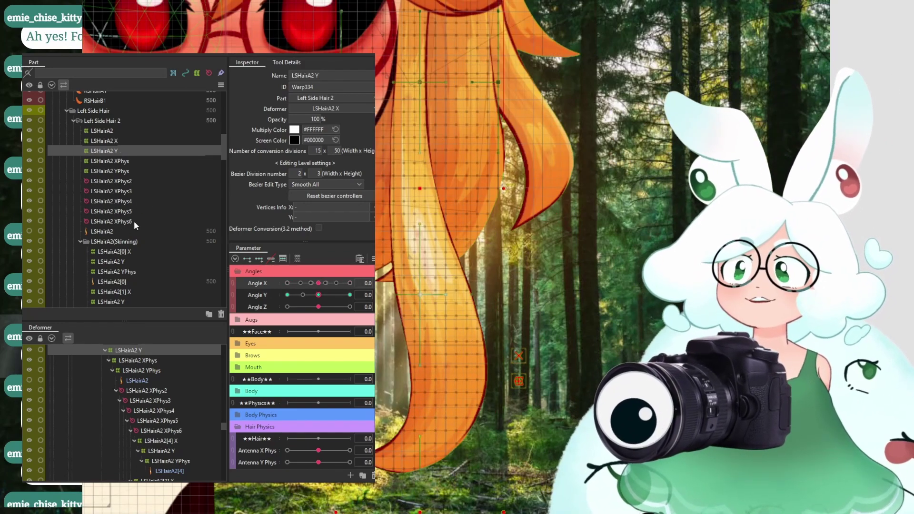
mouse_move(318, 295)
mouse_down()
mouse_move(271, 299)
mouse_move(320, 293)
mouse_move(251, 280)
mouse_move(374, 280)
mouse_move(320, 281)
mouse_up()
click(319, 283)
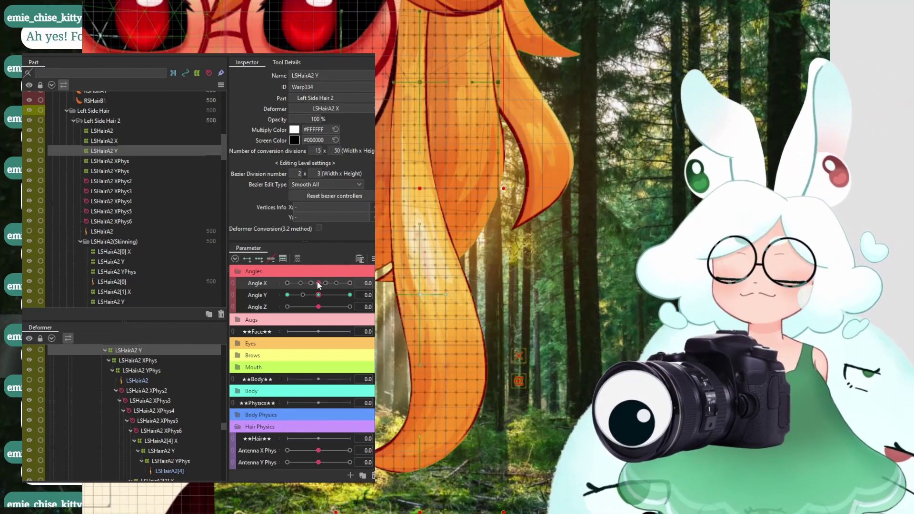
Go through the rotation deformers LSHairA2 XPhys3 to XPhys6 down to the tip of the side strand
click(101, 189)
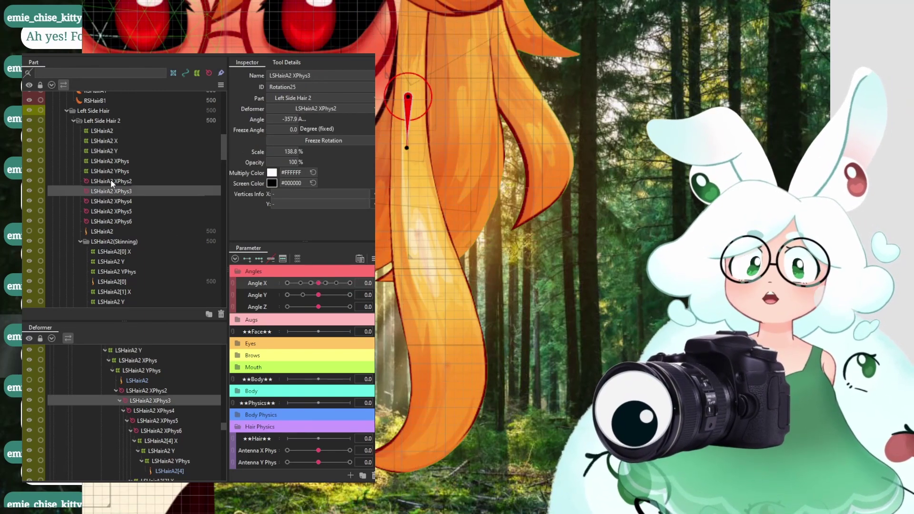
click(114, 201)
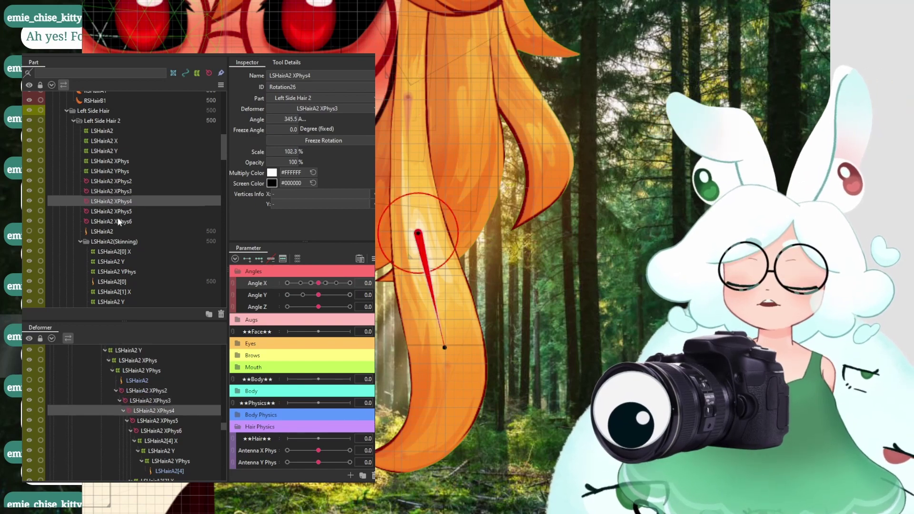
click(115, 215)
click(114, 218)
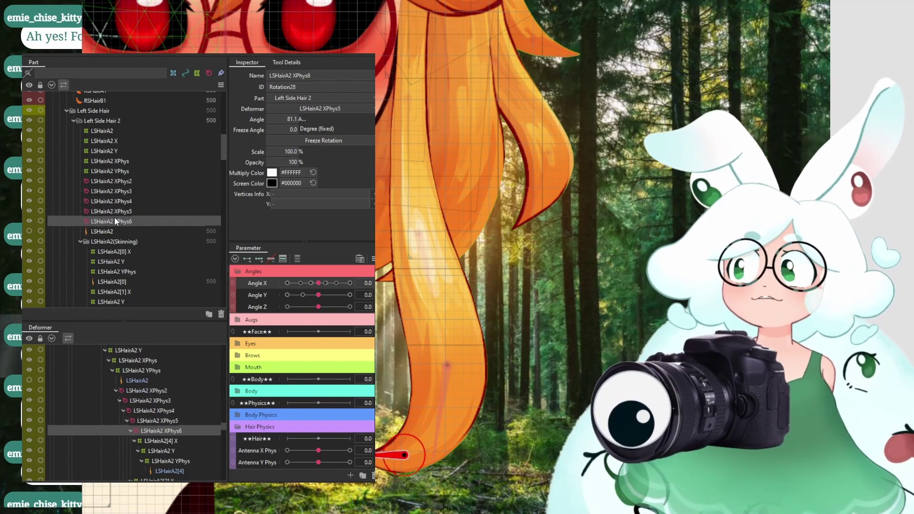
scroll(115, 212, down, 3)
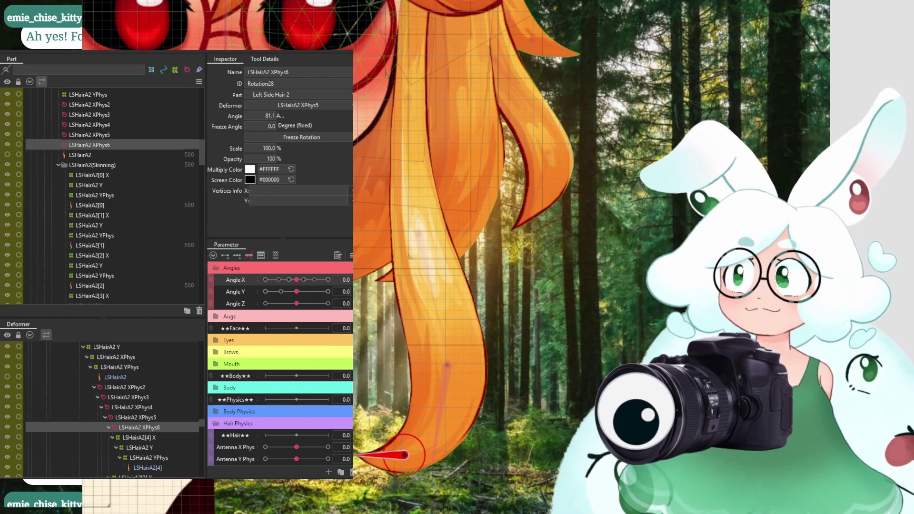
scroll(114, 196, up, 2)
scroll(114, 196, up, 2)
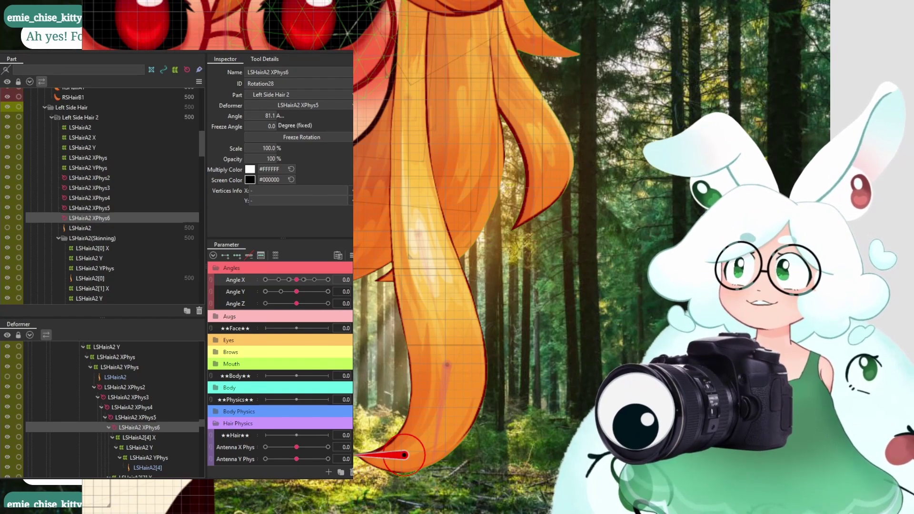
Compare the strand's base warp deformers LSHairA2 Y and LSHairA2 X with the skinned mesh segment LSHairA2[0]
click(88, 168)
click(91, 148)
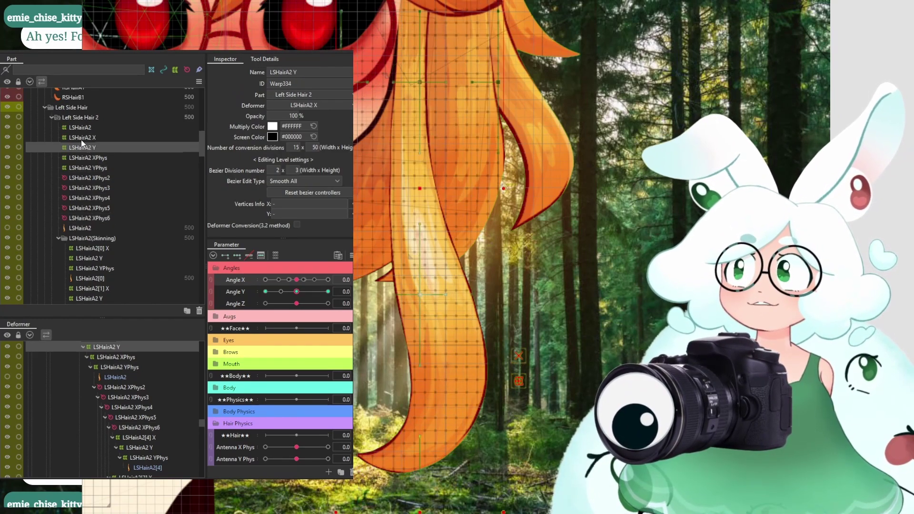
click(81, 138)
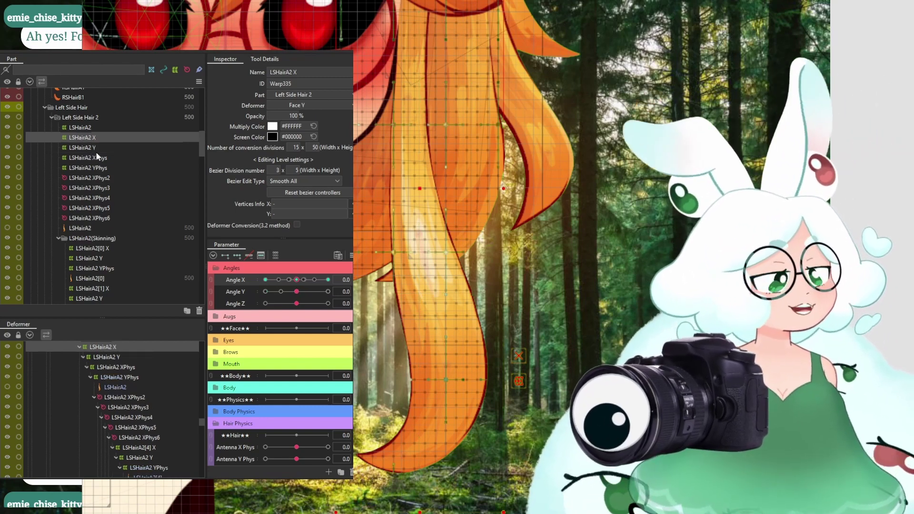
scroll(90, 162, down, 1)
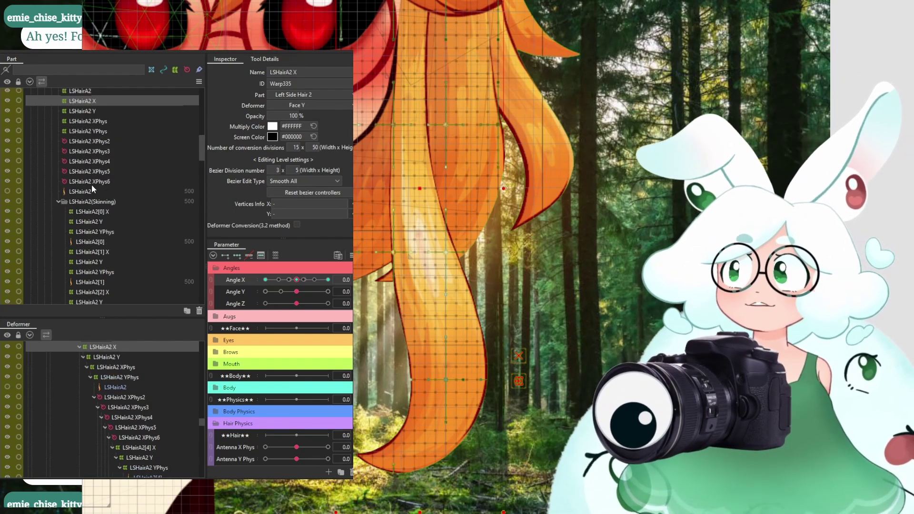
scroll(95, 211, down, 1)
click(93, 198)
click(92, 206)
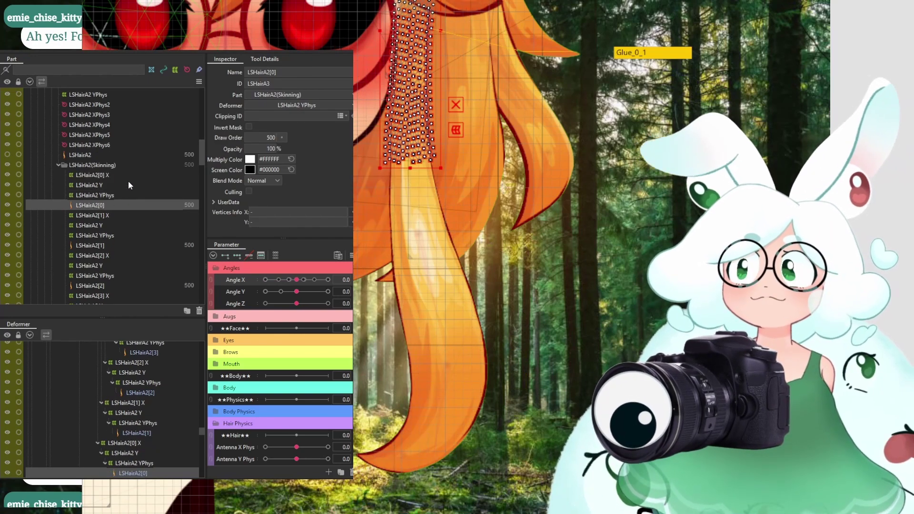
Check the rotation deformer LSHairA2 XPhys2 against the skinned mesh segment LSHairA2[0]
scroll(86, 190, up, 1)
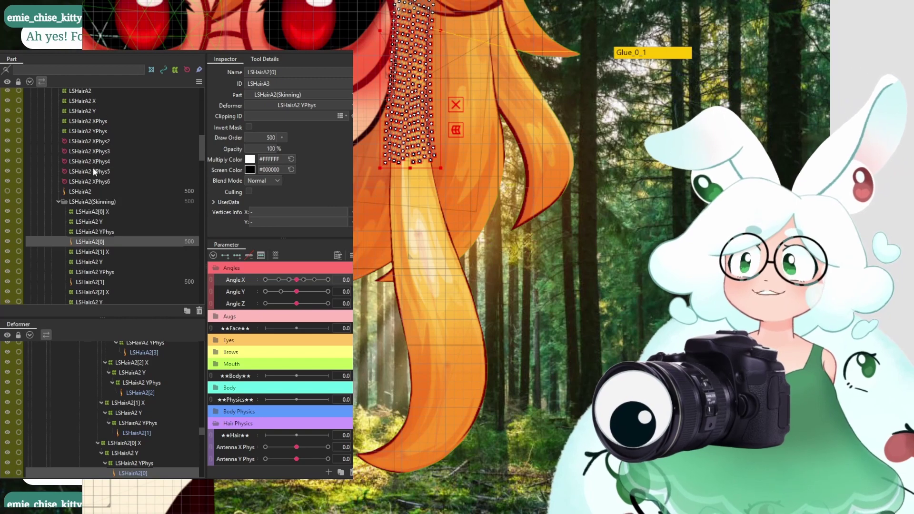
click(93, 142)
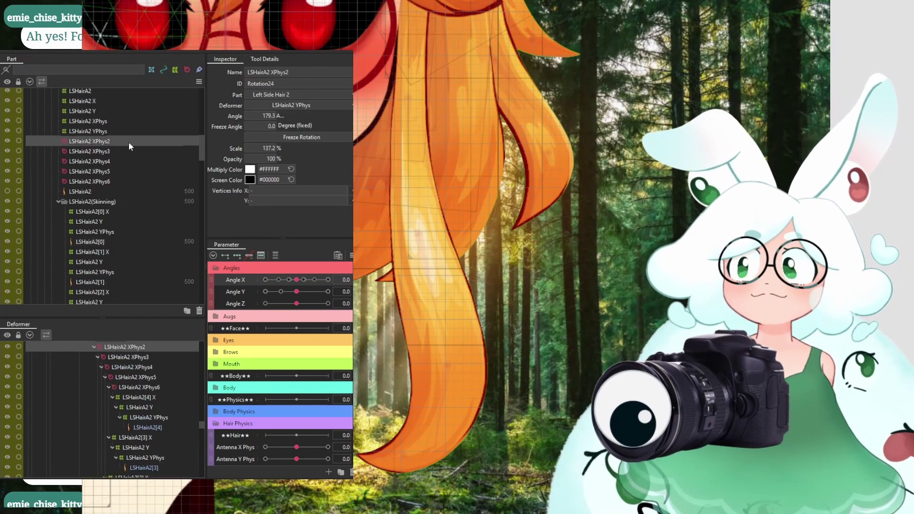
click(95, 242)
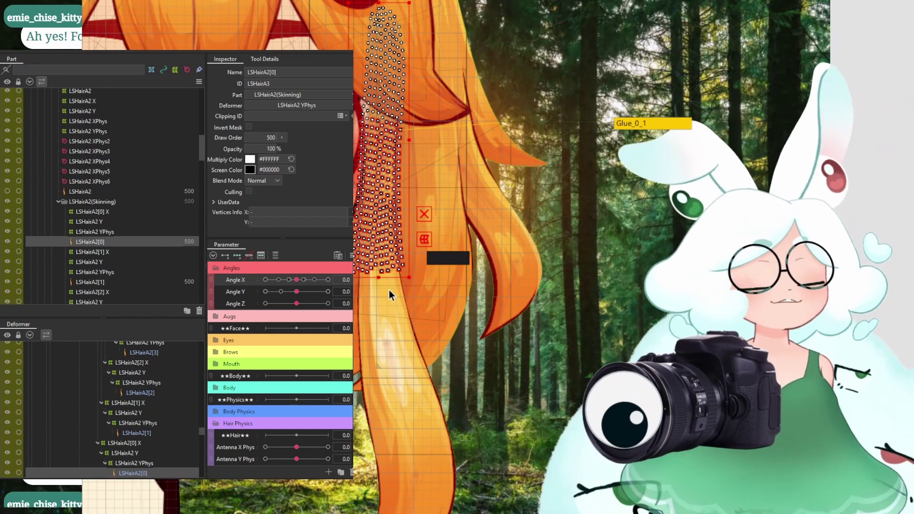
click(99, 258)
click(87, 242)
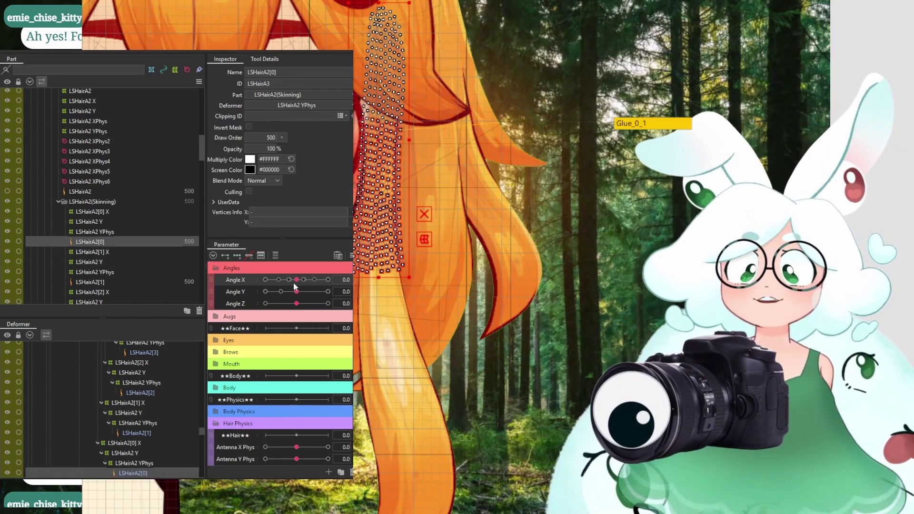
Test Angle X at -30 on the LSHairA2[0] segment and its LSHairA2 Y deformer, and return the parameter to 0
drag(293, 283, 197, 283)
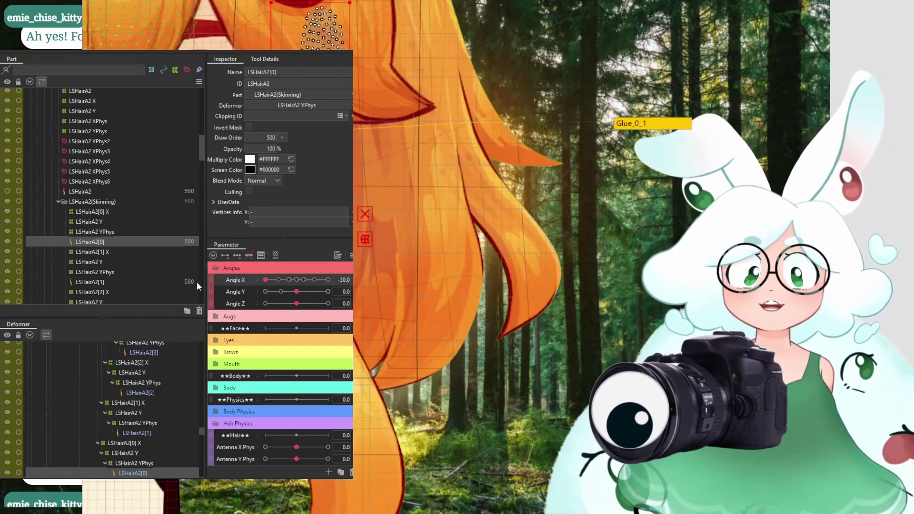
click(82, 233)
click(86, 222)
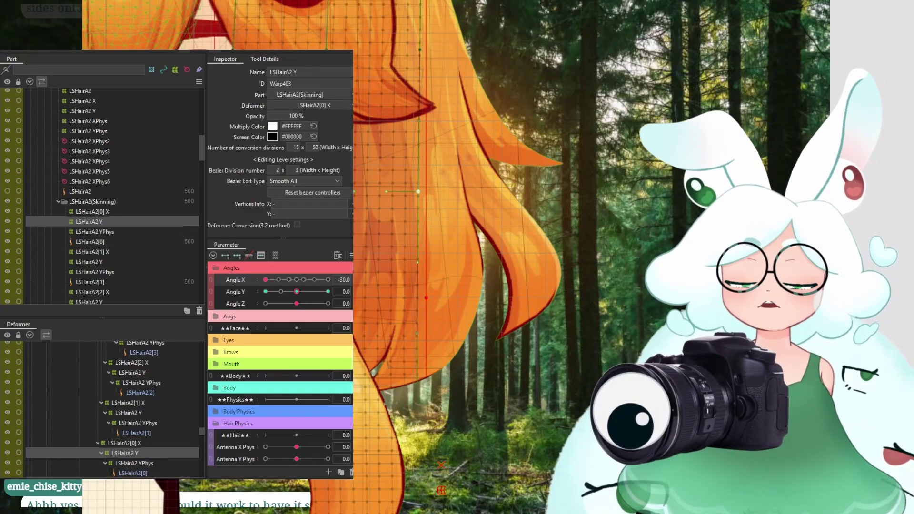
drag(311, 279, 236, 282)
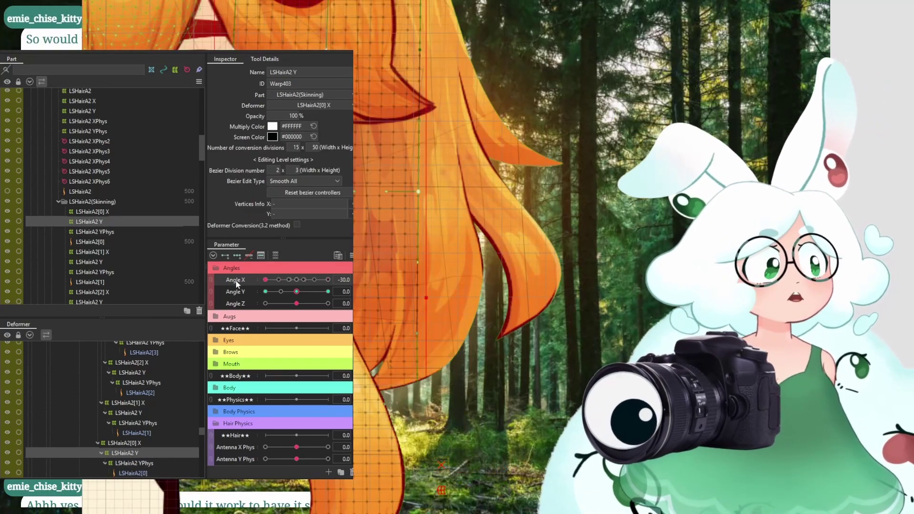
click(298, 281)
scroll(372, 255, down, 3)
drag(372, 254, 376, 198)
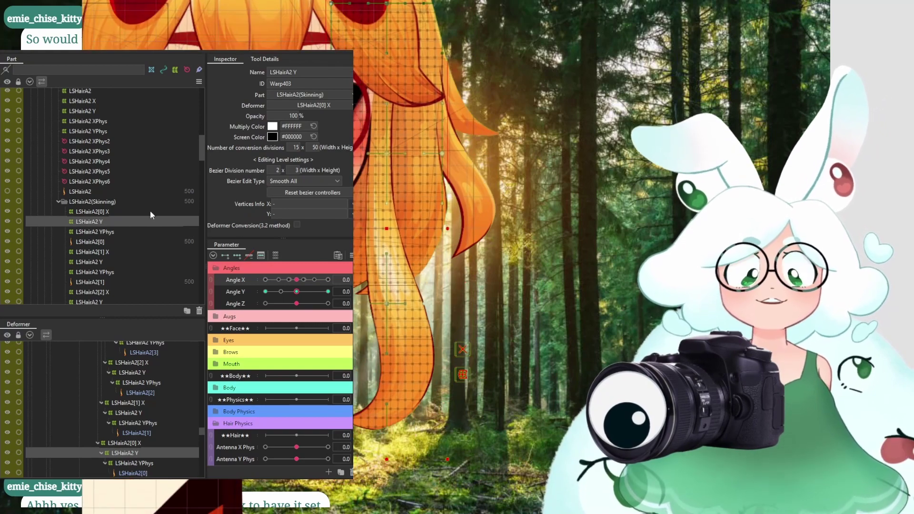
Select the LSHairA2(Skinning) part and examine the side and back hair strands on the model
click(101, 204)
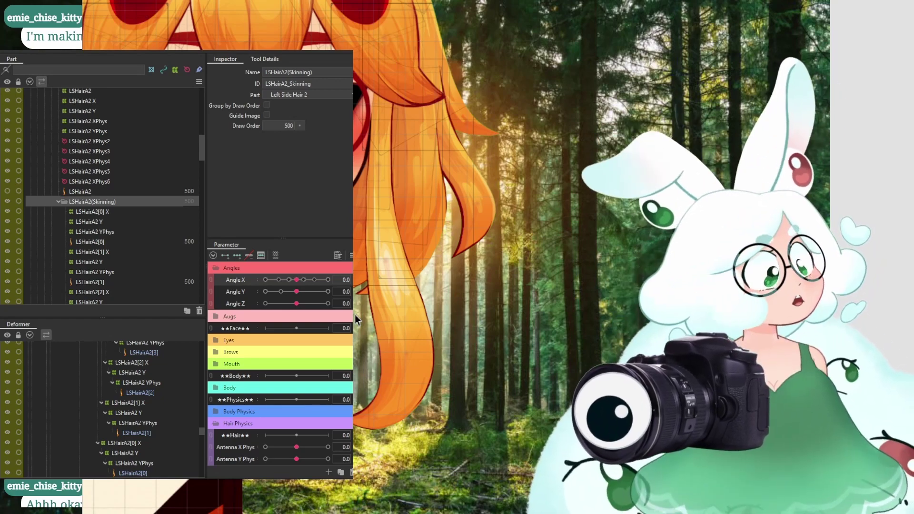
drag(412, 202, 497, 269)
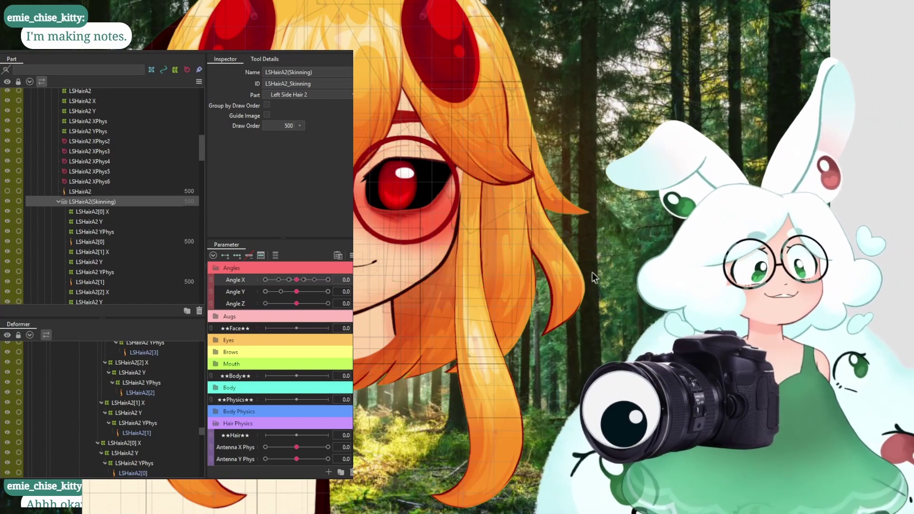
scroll(592, 273, up, 3)
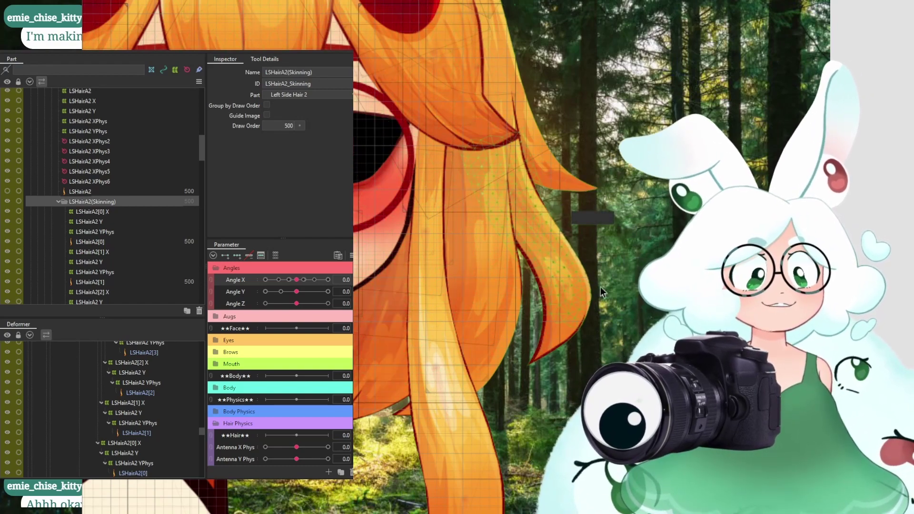
drag(542, 300, 465, 315)
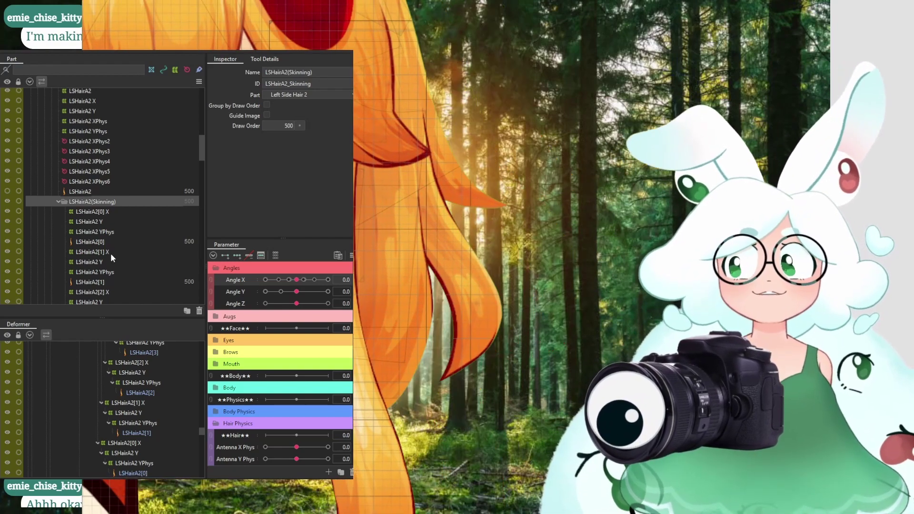
Examine the back hair segment RBHairB2[3], the parameters keyed to its RBHairB2 XPhys5 deformer, and the RBHairB2(Skinning) part
click(479, 314)
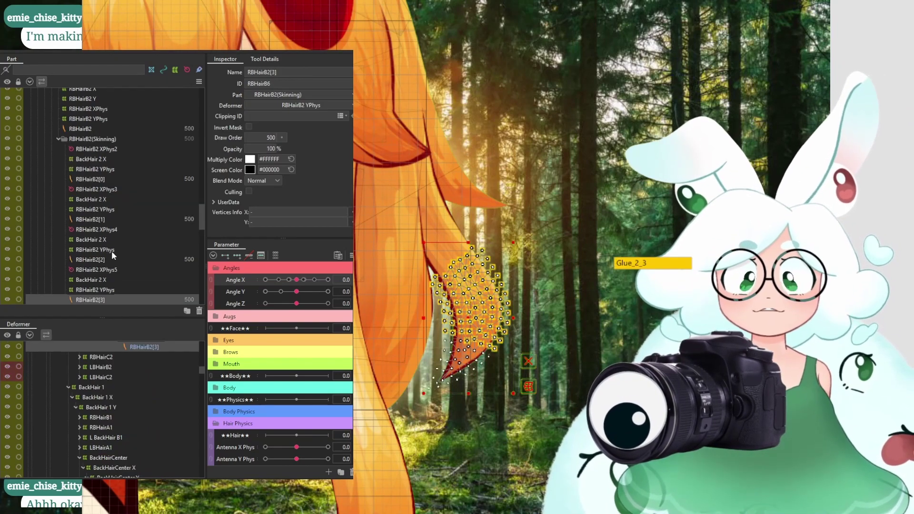
click(97, 269)
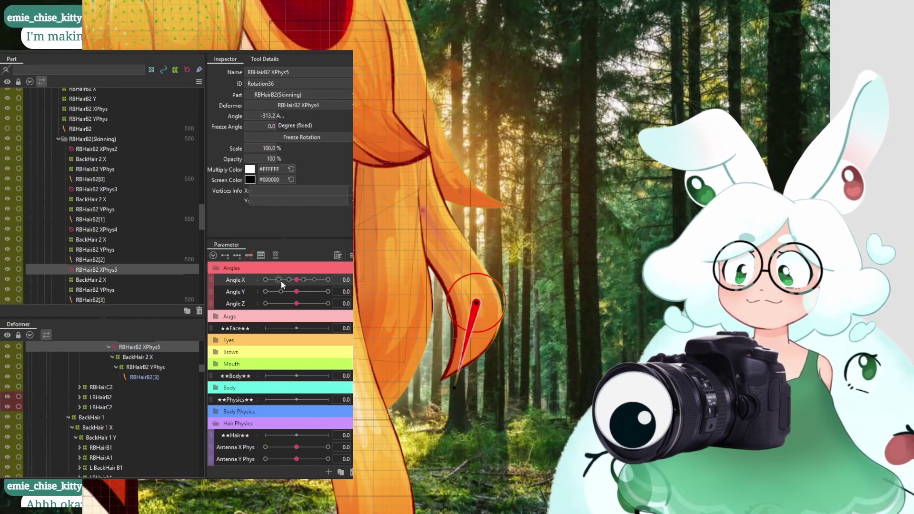
click(274, 255)
mouse_move(295, 270)
mouse_down()
mouse_move(238, 277)
mouse_move(356, 274)
mouse_move(228, 266)
mouse_move(357, 272)
mouse_move(260, 269)
mouse_move(298, 268)
mouse_up()
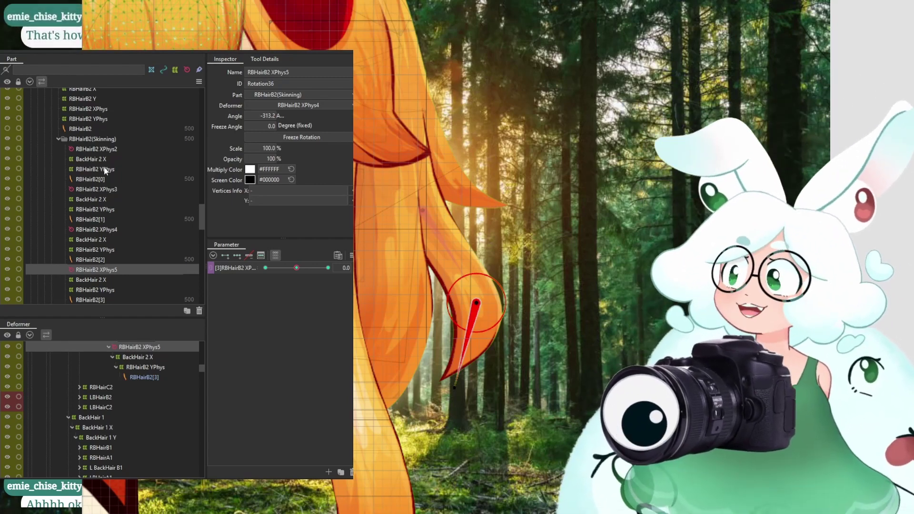
click(92, 141)
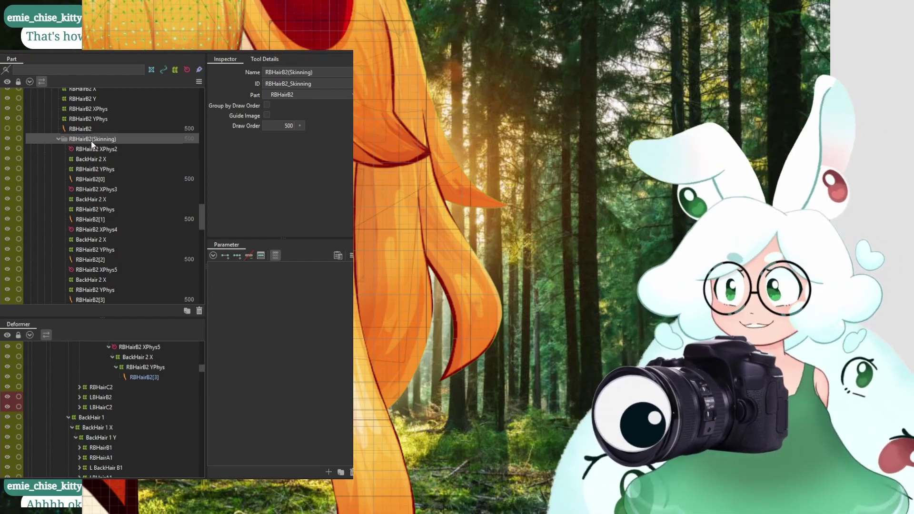
scroll(357, 233, down, 2)
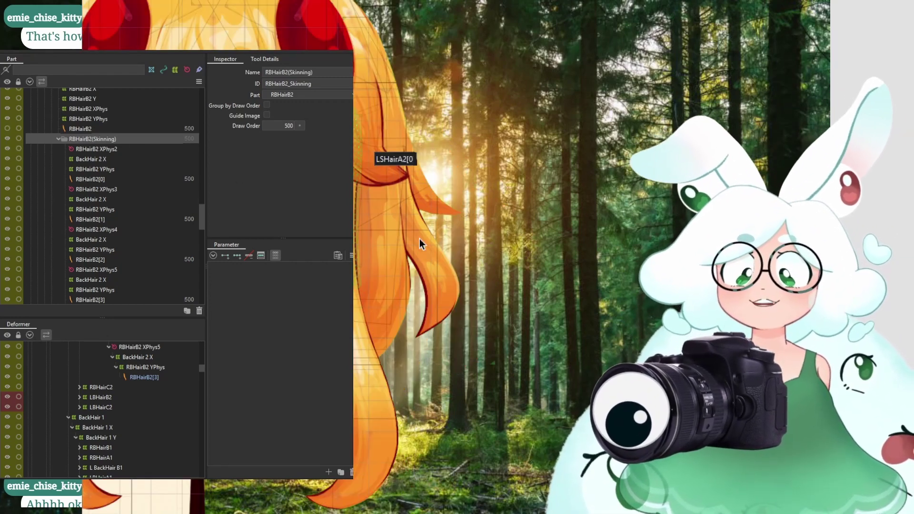
Examine the back hair segment RBHairA2[2] and the rotation deformers RBHairA2 XPhys, RBHairA2 XPhys2 and RBHairA2 XPhys3
click(387, 305)
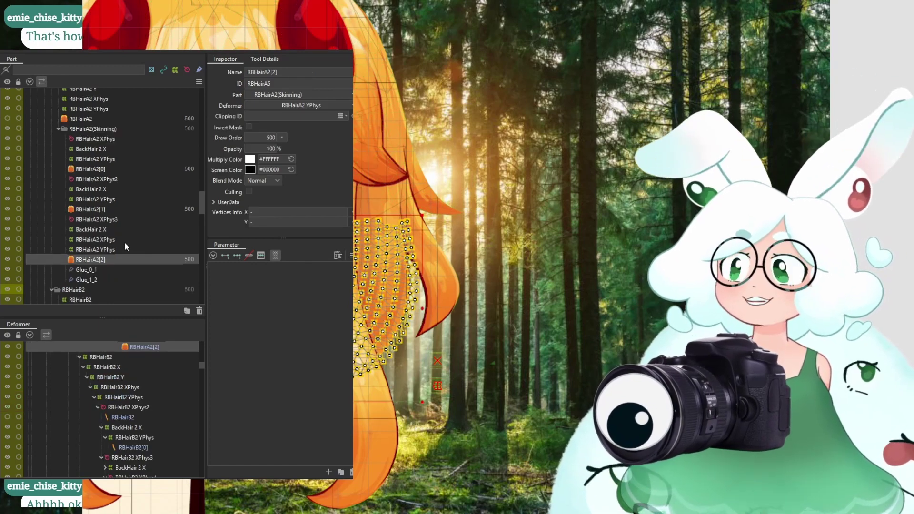
click(83, 220)
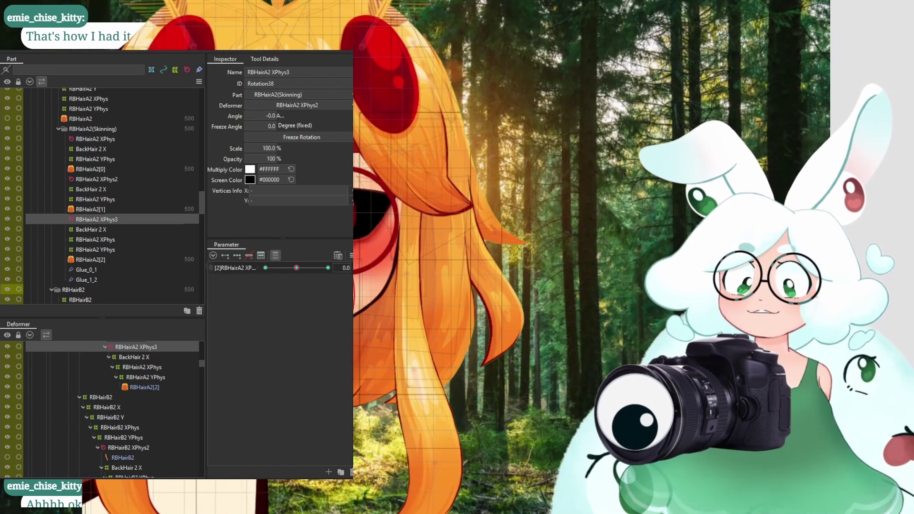
click(113, 179)
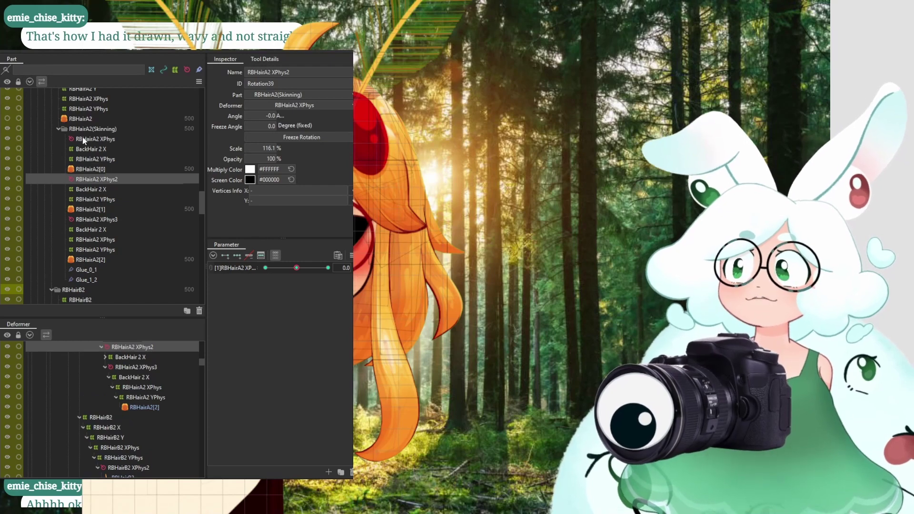
click(85, 140)
click(92, 179)
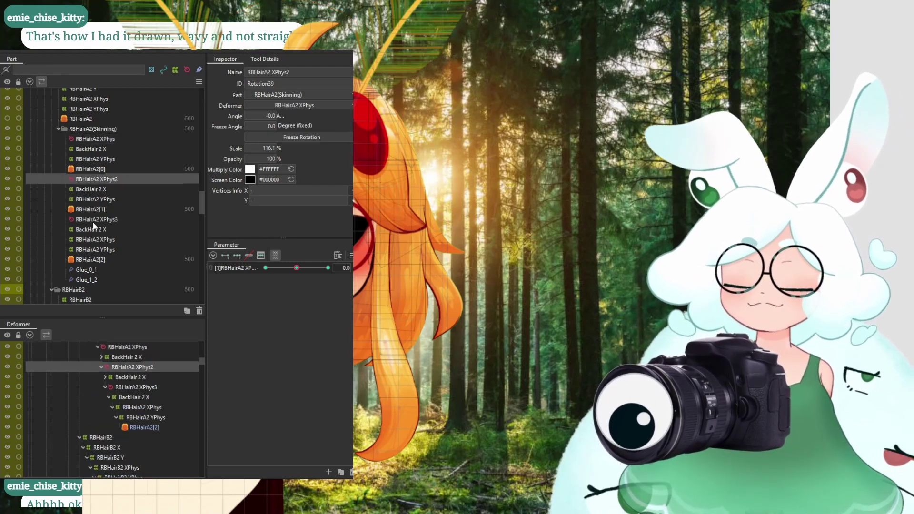
click(94, 220)
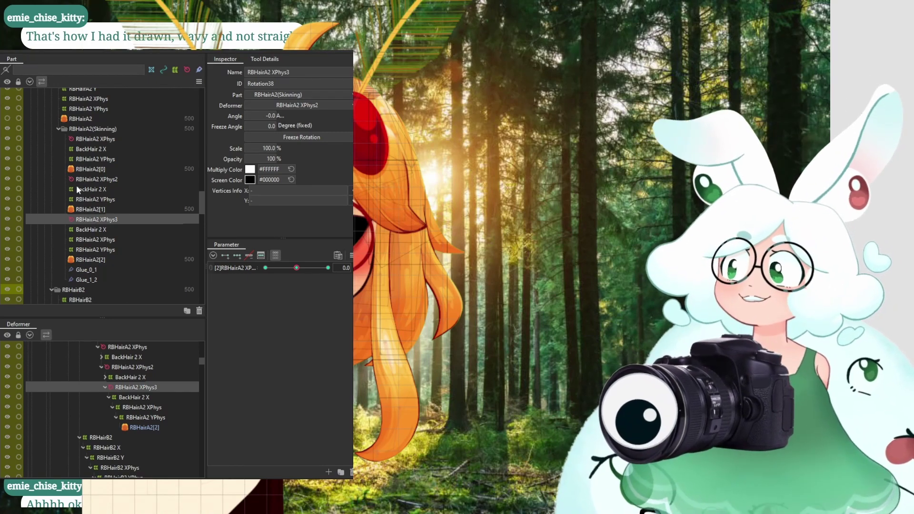
Test the skinning rotations by moving the RBHairA2 XPhys3 parameter to -7 and the RBHairA2 XPhys2 parameter to 7
click(81, 180)
drag(263, 269, 234, 269)
click(109, 220)
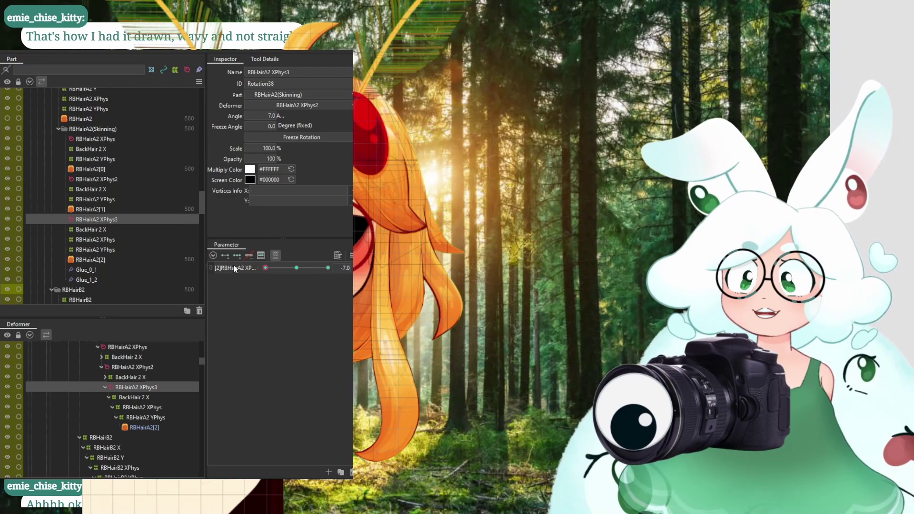
click(84, 180)
drag(297, 268, 328, 267)
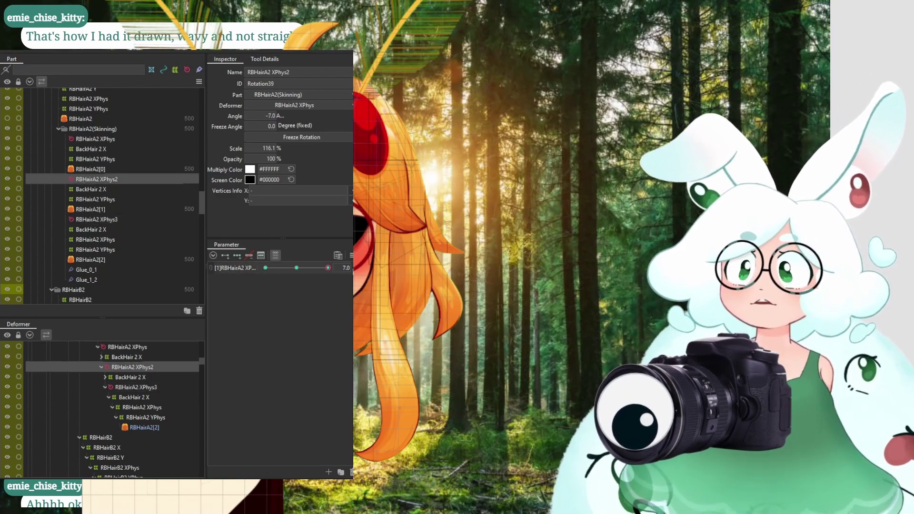
Test the RBHairA2 XPhys3 rotation's parameter at 7 and -7 with the whole head in view, and return it to 0
click(102, 219)
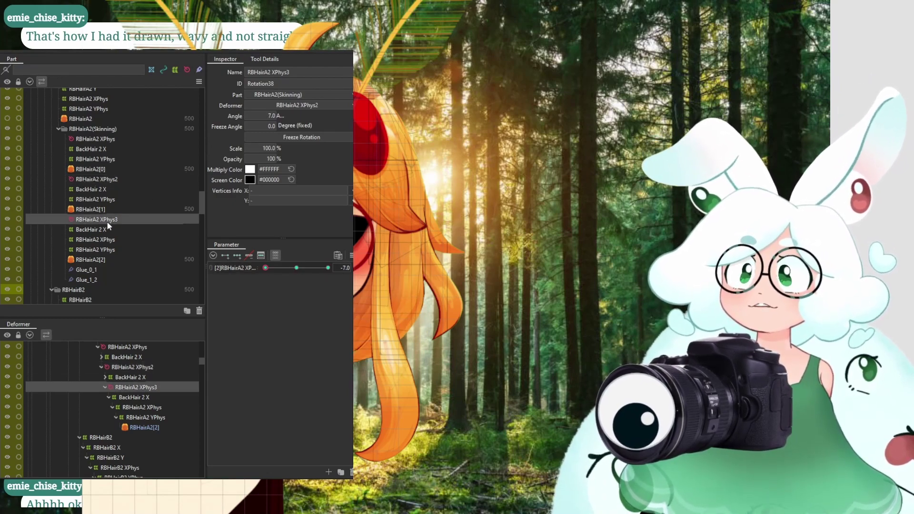
click(327, 267)
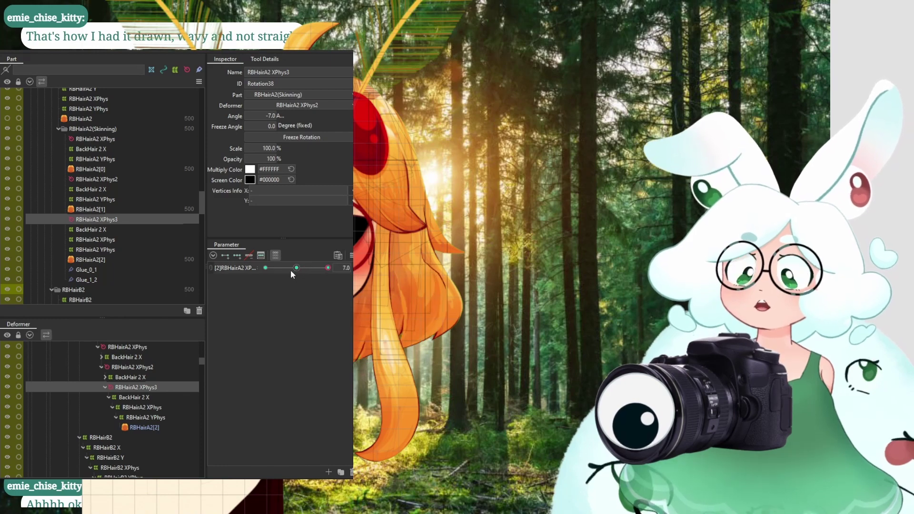
click(265, 267)
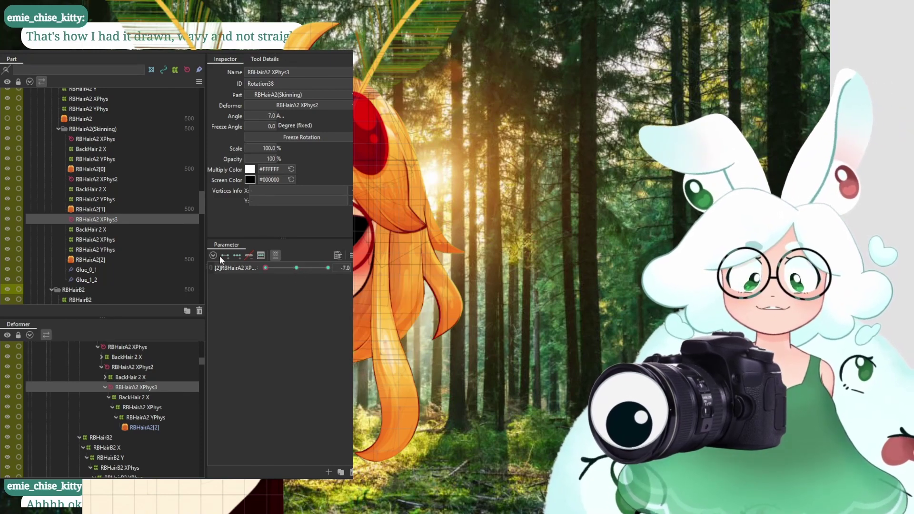
click(296, 268)
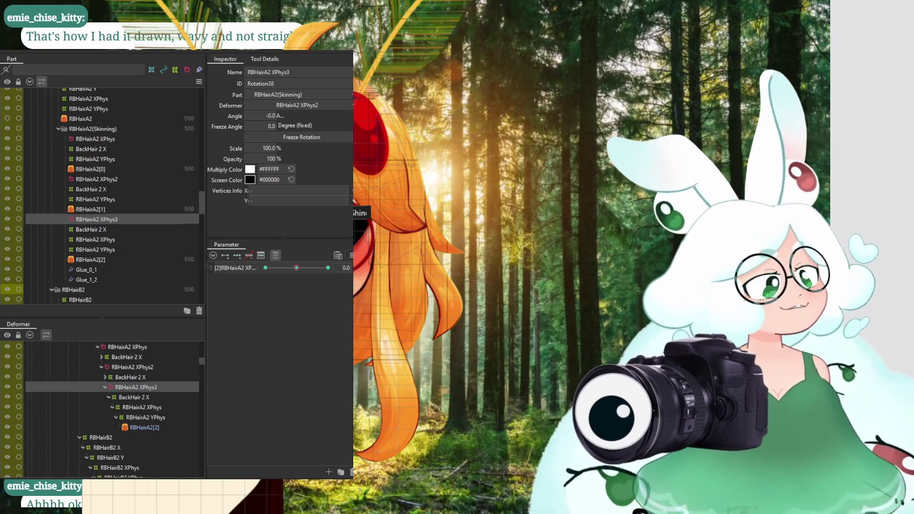
drag(358, 247, 558, 264)
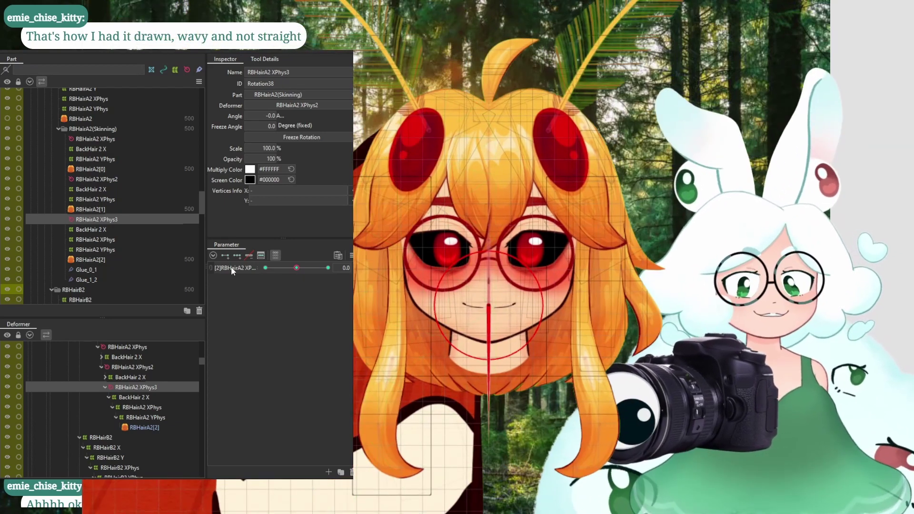
click(327, 267)
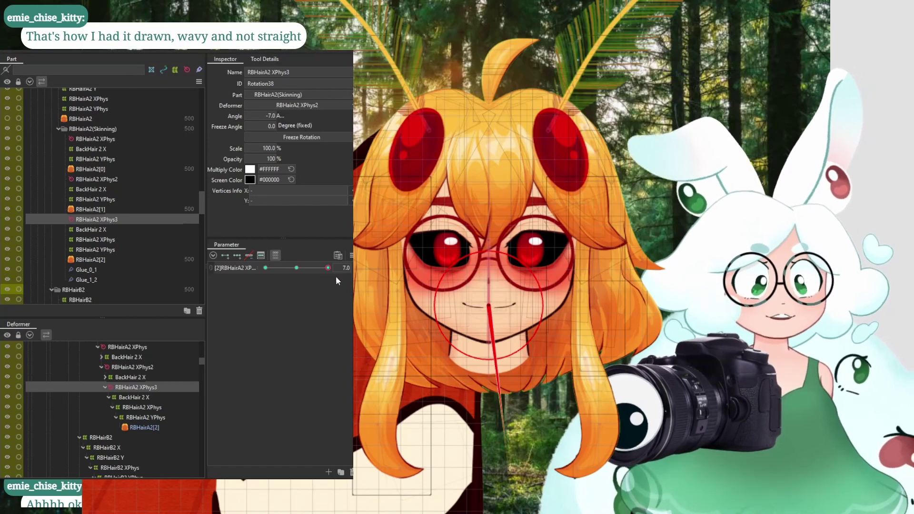
drag(336, 277, 299, 265)
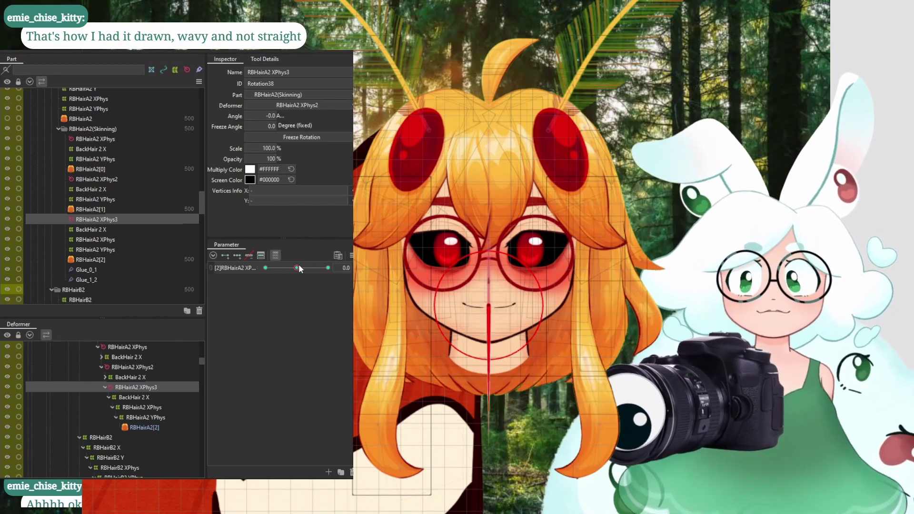
Check the RBHairA2 XPhys2 rotation with its parameter at 7, and return the parameter to 0
click(109, 179)
click(265, 267)
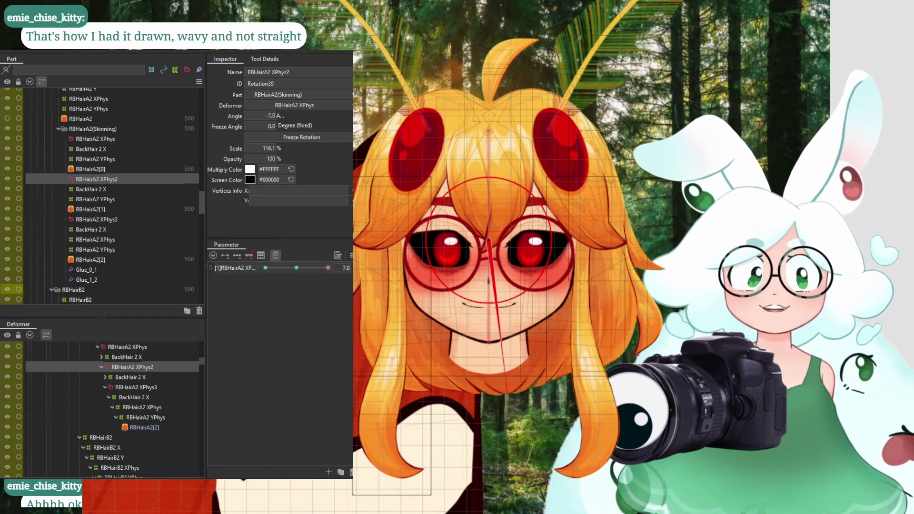
click(296, 268)
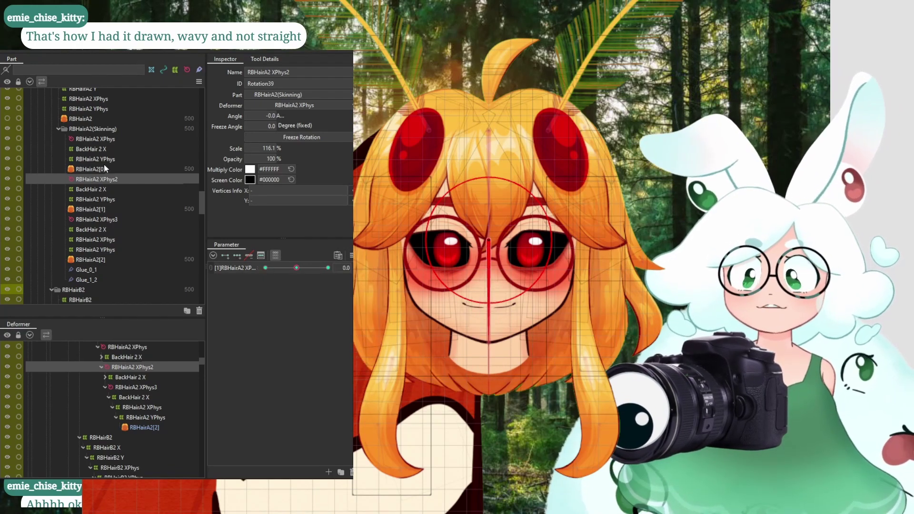
Test the root rotation deformer RBHairA2 XPhys with its parameter at 7, and return the parameter to 0
click(79, 139)
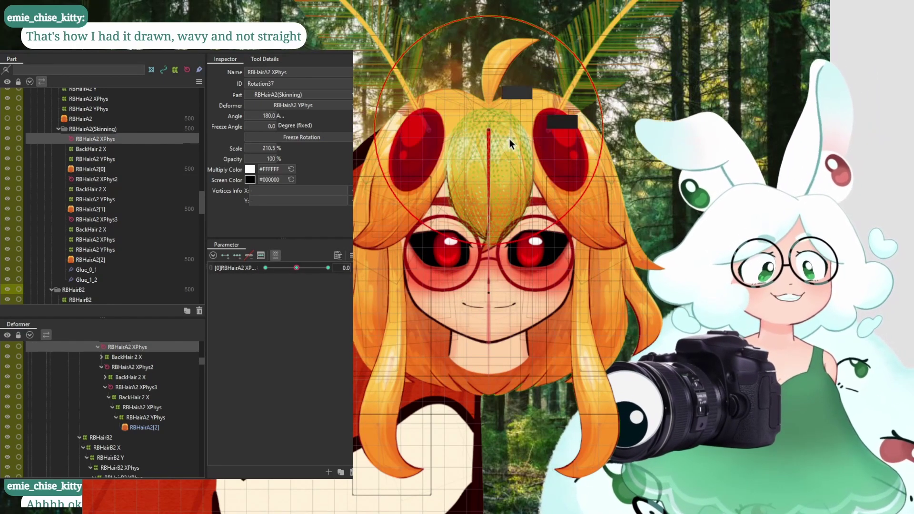
click(327, 267)
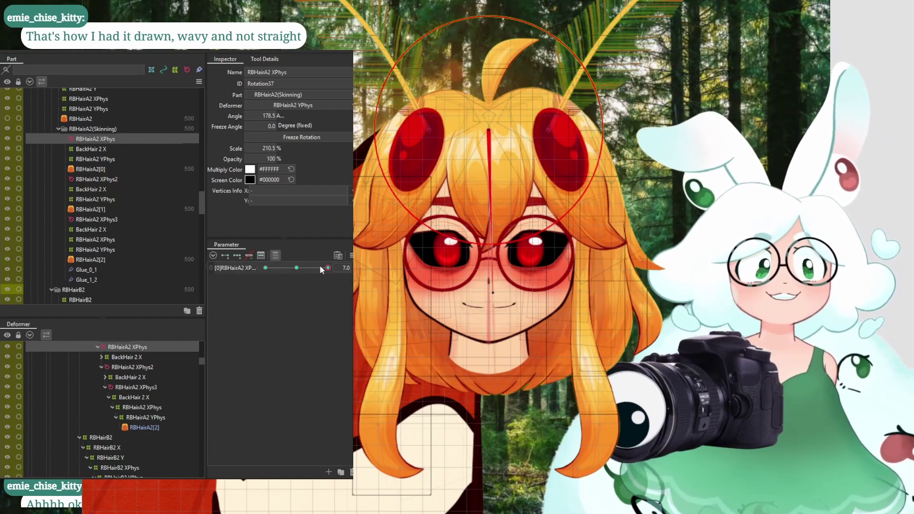
click(296, 268)
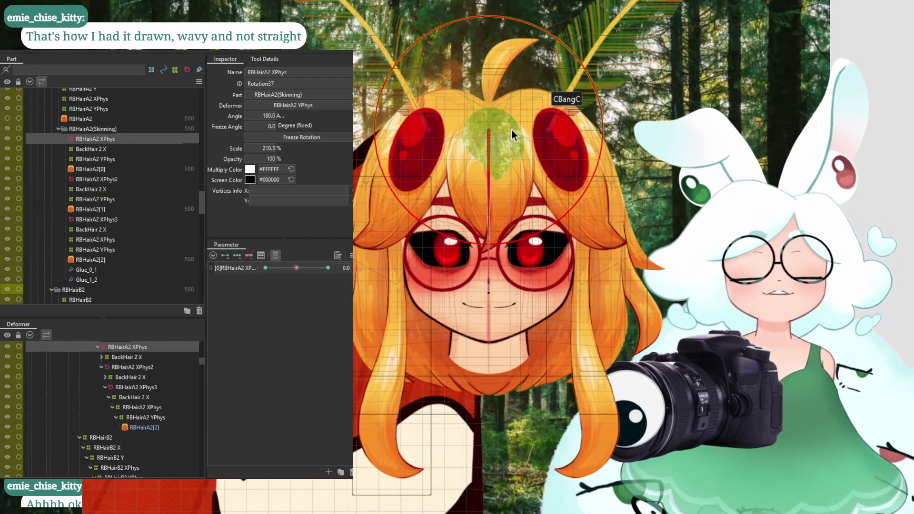
click(327, 267)
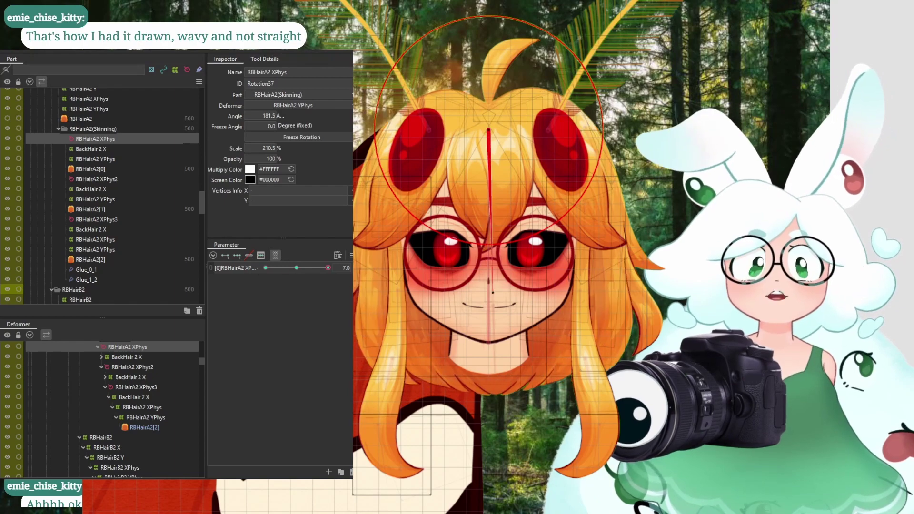
click(297, 268)
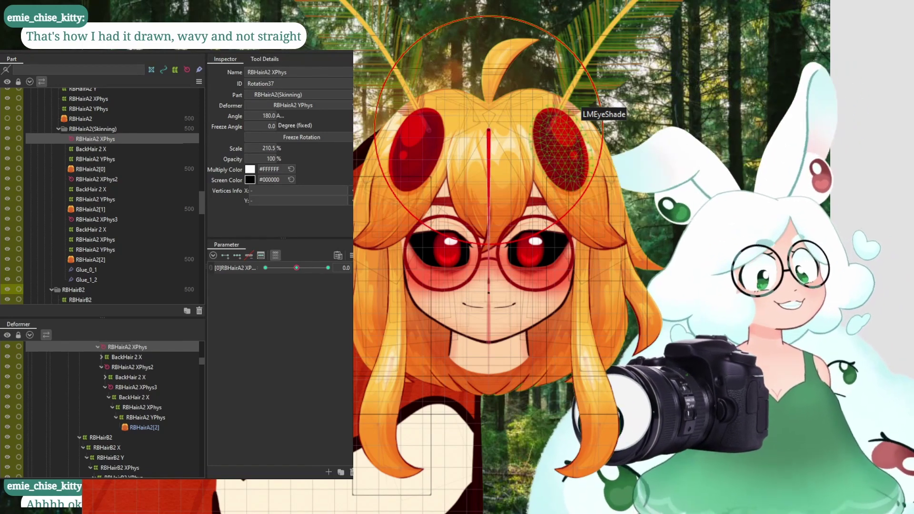
Inspect the RBHairA2 XPhys pivot near the top of the head while swinging its parameter both ways, and return it to 0
scroll(498, 104, up, 5)
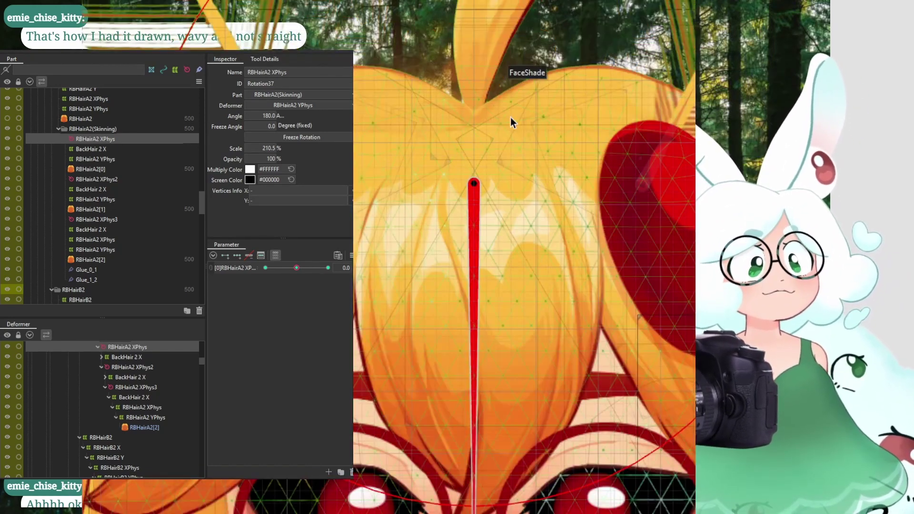
drag(463, 124, 474, 174)
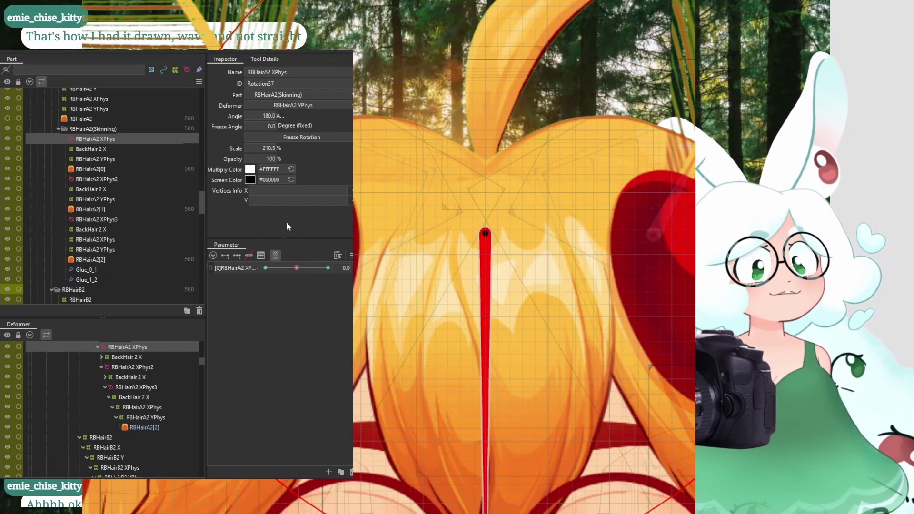
drag(296, 268, 340, 265)
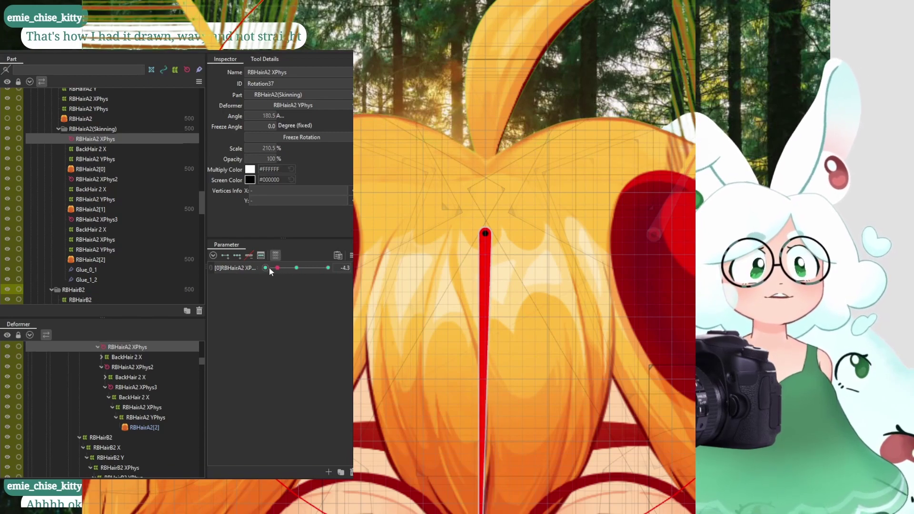
drag(351, 266, 279, 263)
click(297, 268)
scroll(485, 276, down, 3)
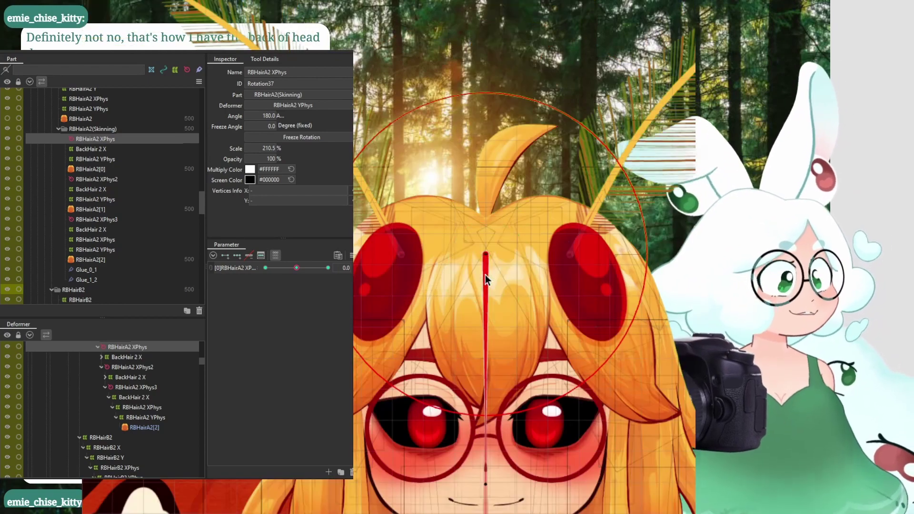
drag(420, 313, 322, 212)
scroll(320, 213, down, 2)
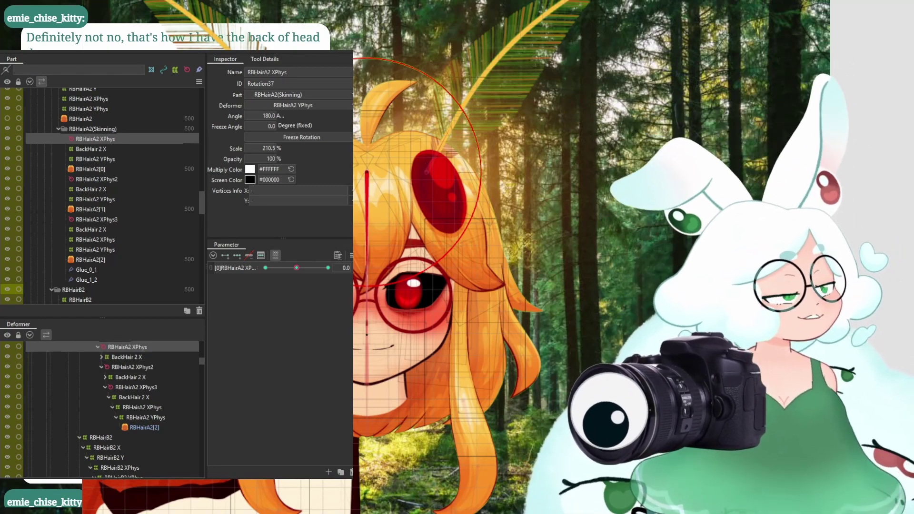
drag(341, 277, 472, 291)
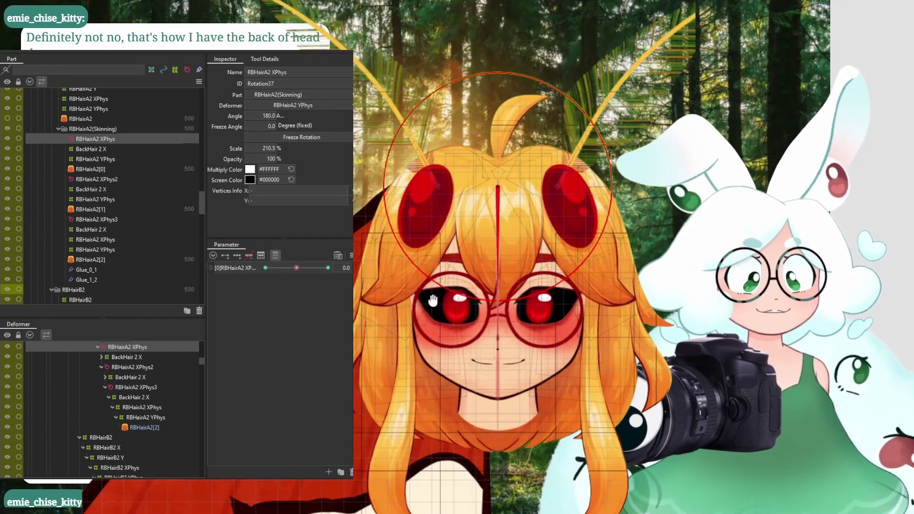
scroll(437, 296, down, 3)
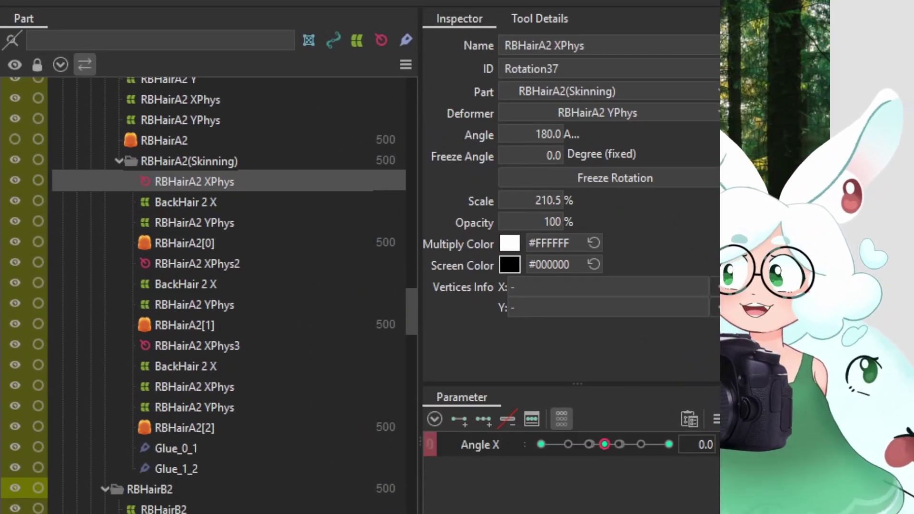
Compare the skinned BackHair 2 X warp deformer with the original RBHairA2 X, XPhys and YPhys warp deformers and their keyed parameters
click(183, 202)
scroll(172, 202, up, 2)
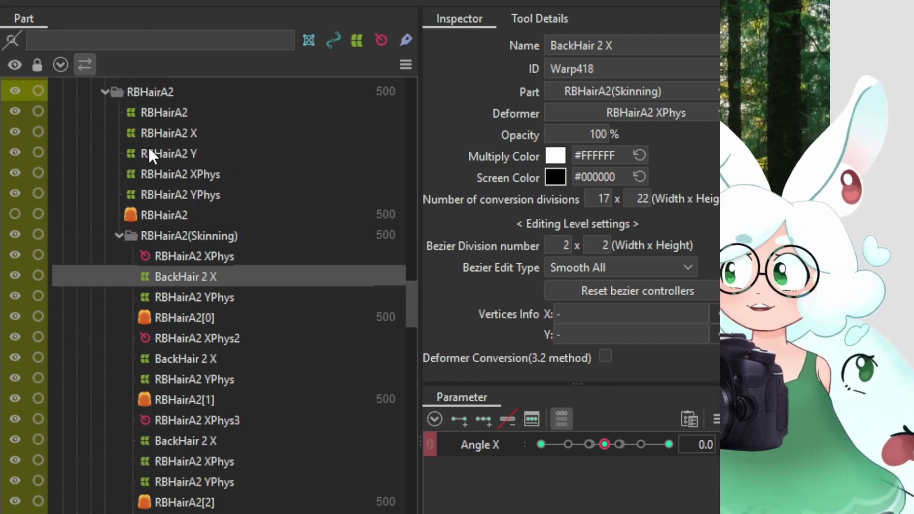
click(152, 133)
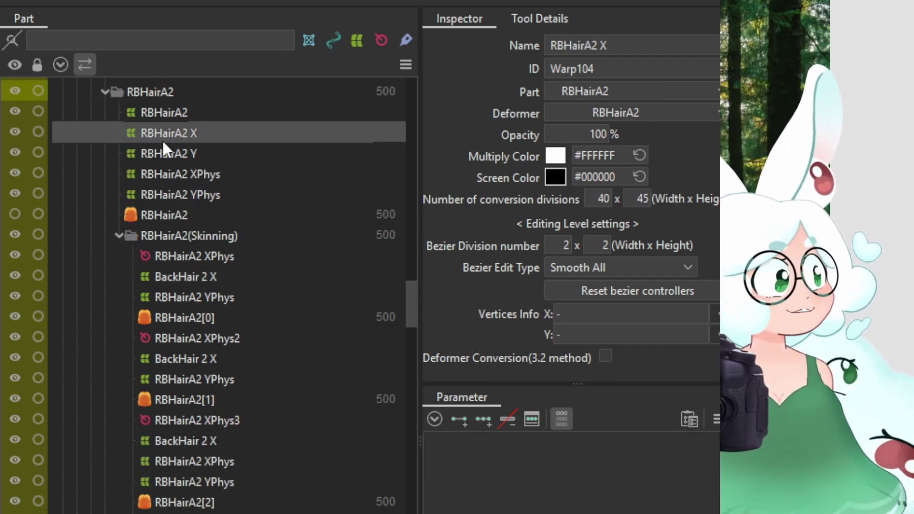
click(158, 176)
click(188, 195)
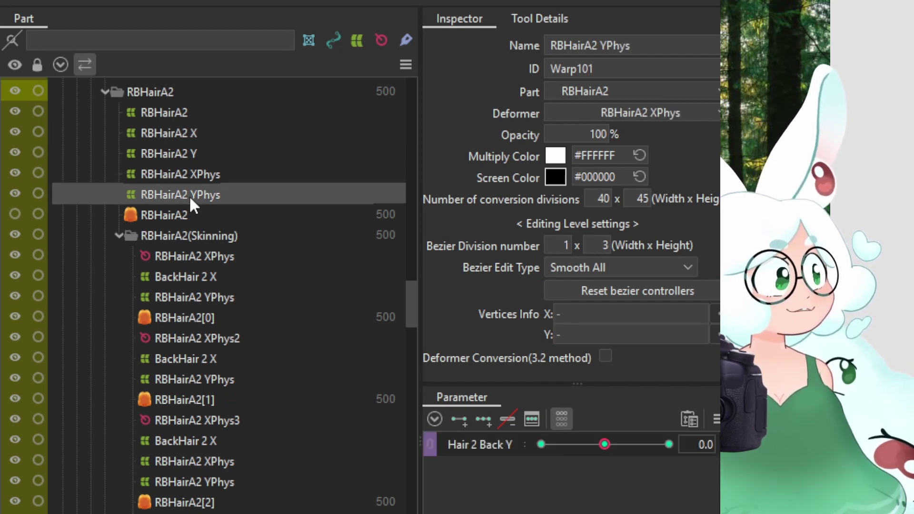
Examine the RBHairA2(Skinning) chain from the RBHairA2 XPhys rotation through BackHair 2 X and RBHairA2 YPhys to the RBHairA2[0] segment
click(174, 291)
click(174, 275)
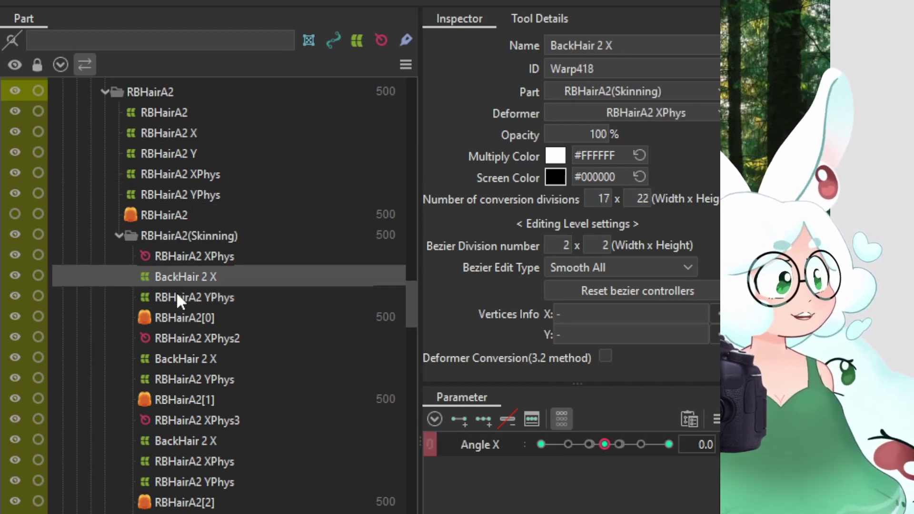
click(176, 291)
click(168, 259)
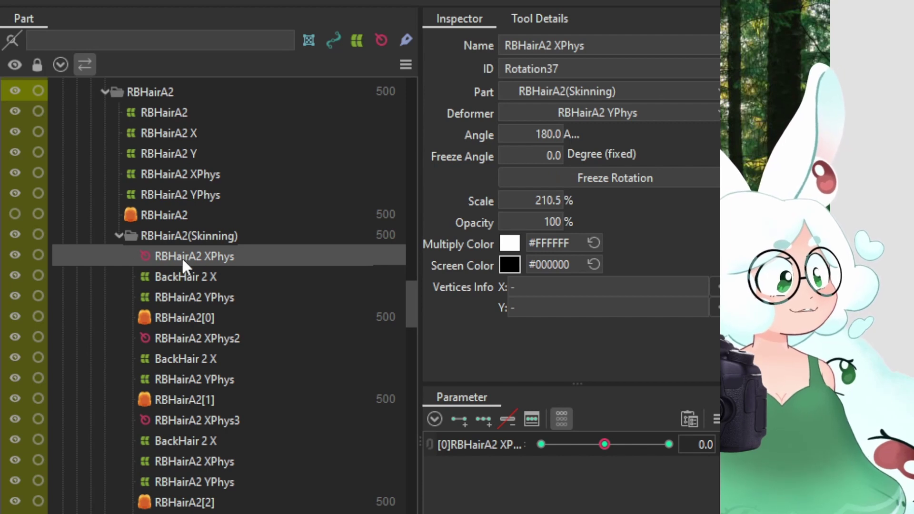
click(174, 276)
click(173, 292)
click(162, 319)
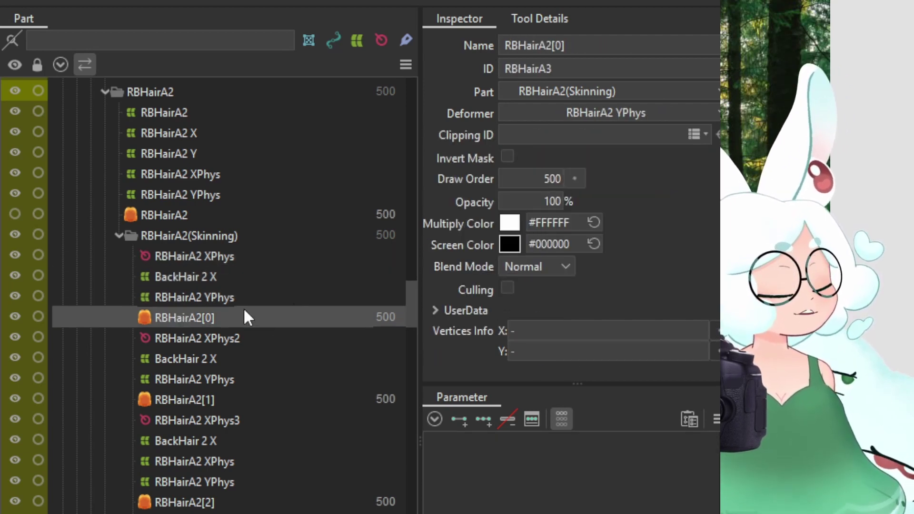
click(182, 256)
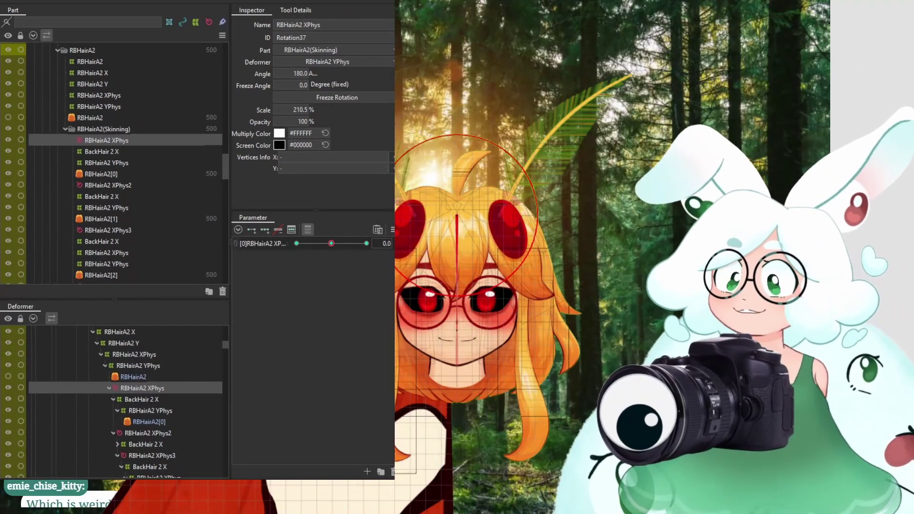
Restore the full parameter list, select the RBHairA2(Skinning) part, and open the full-body sample model project
click(307, 229)
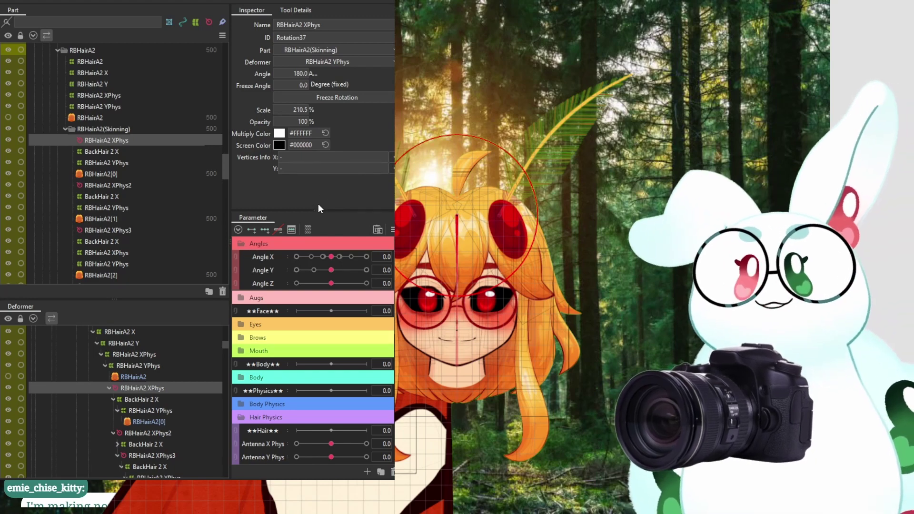
click(107, 131)
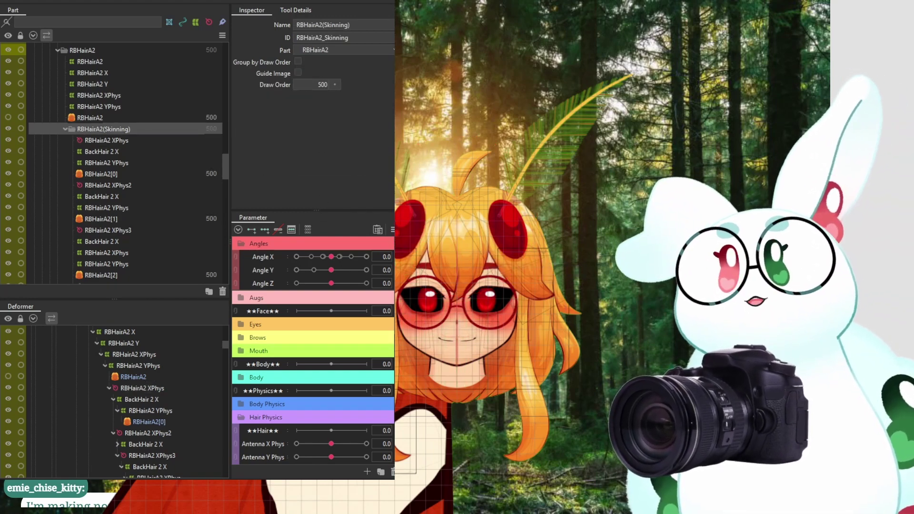
click(8, 0)
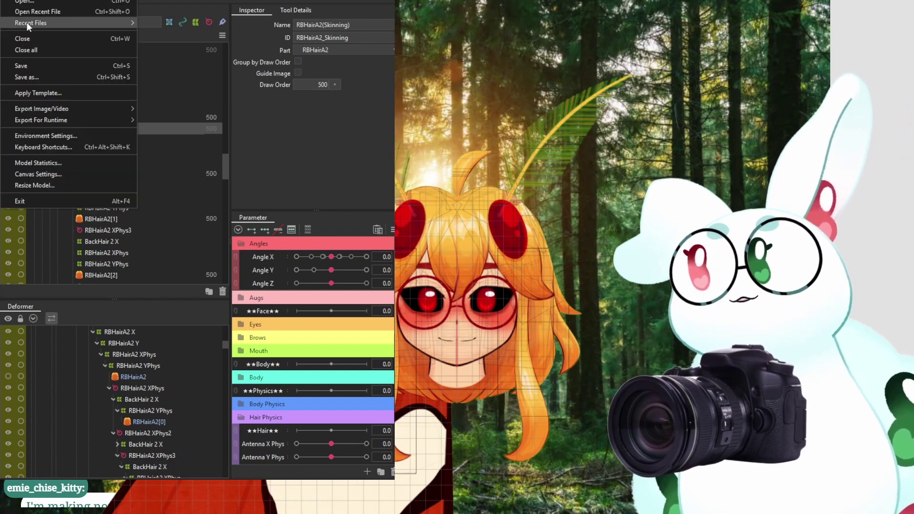
mouse_move(26, 22)
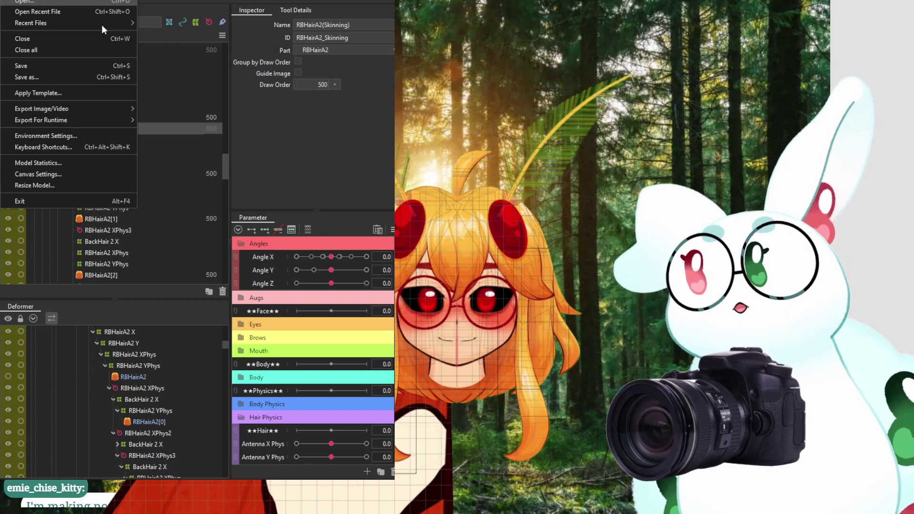
click(57, 1)
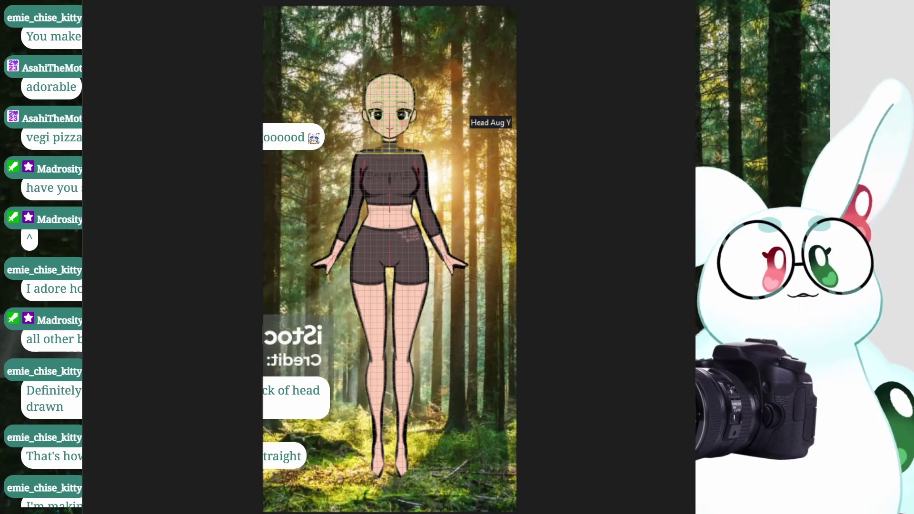
scroll(435, 161, up, 1)
scroll(435, 161, down, 1)
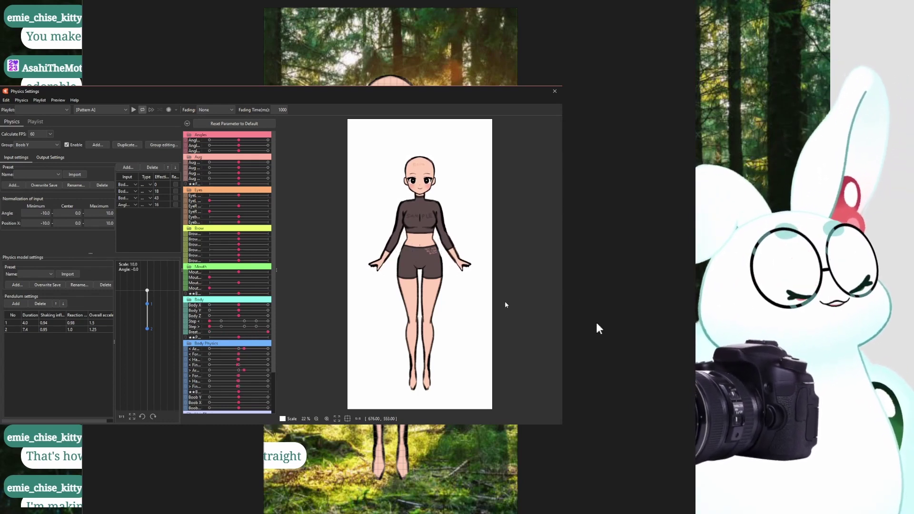
Switch the physics settings to an Arm group and examine the sample model's body and arm motion in the preview
click(20, 145)
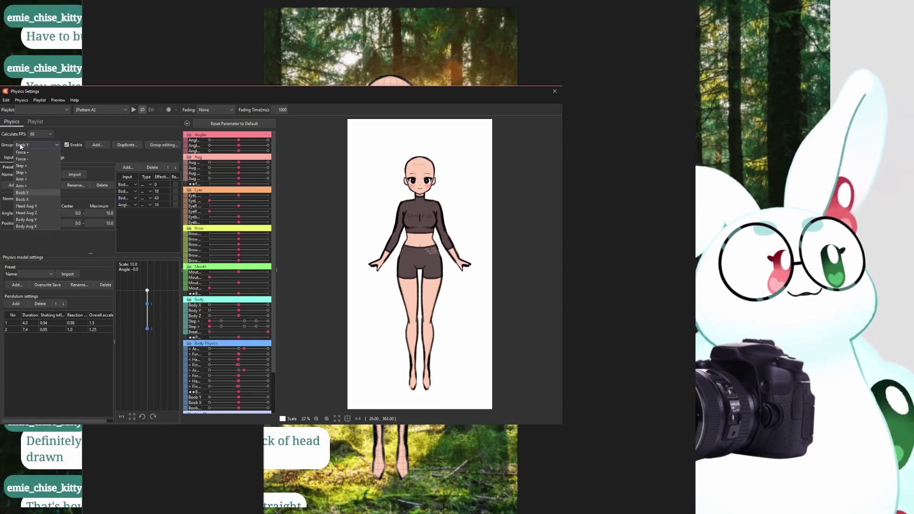
click(21, 179)
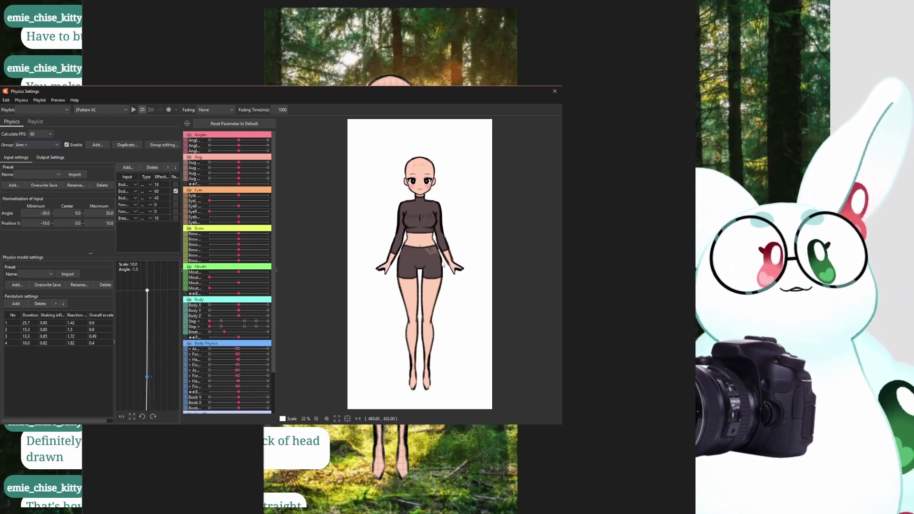
scroll(442, 264, up, 3)
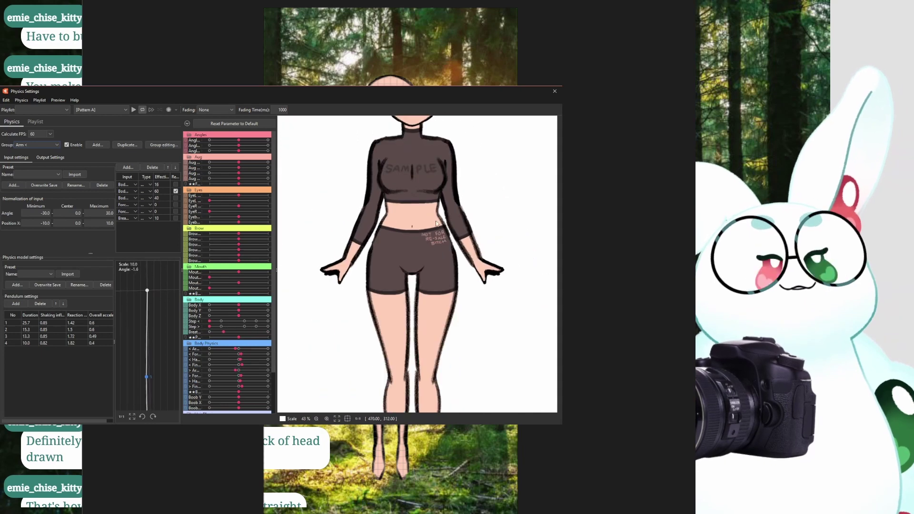
scroll(437, 236, down, 3)
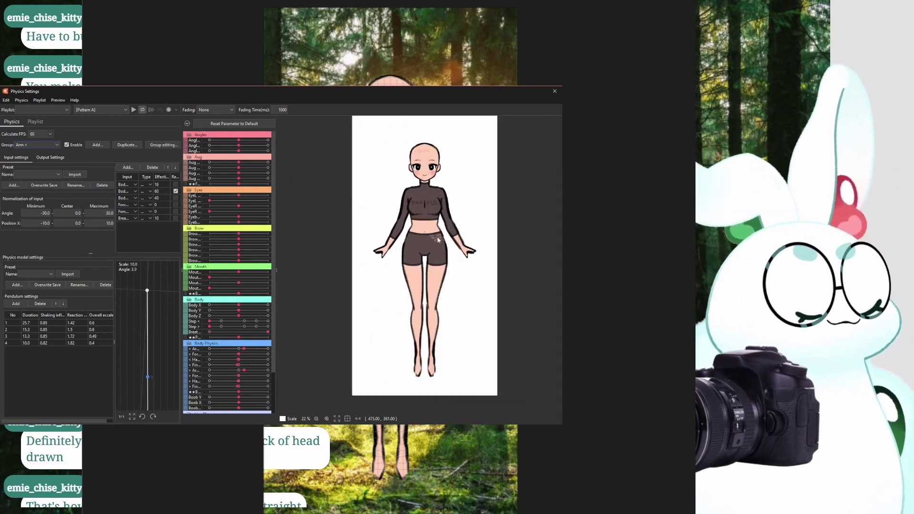
scroll(437, 236, up, 3)
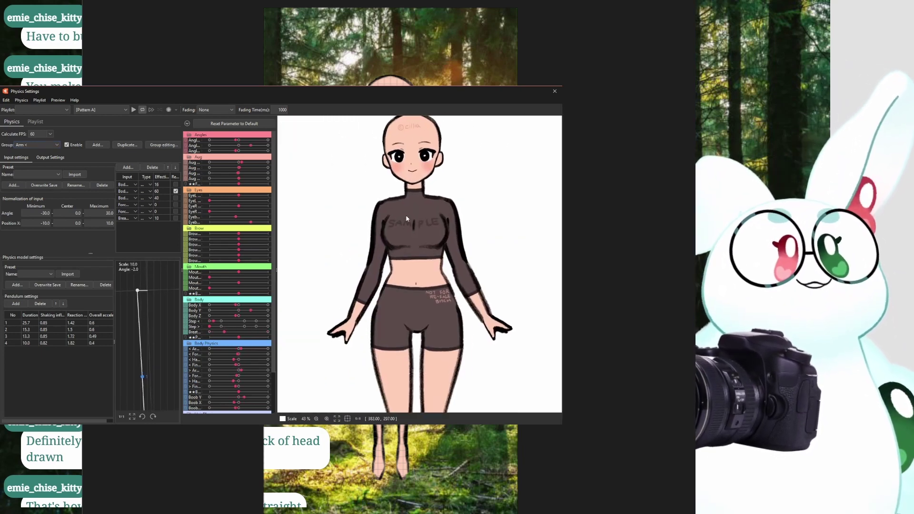
scroll(499, 242, up, 2)
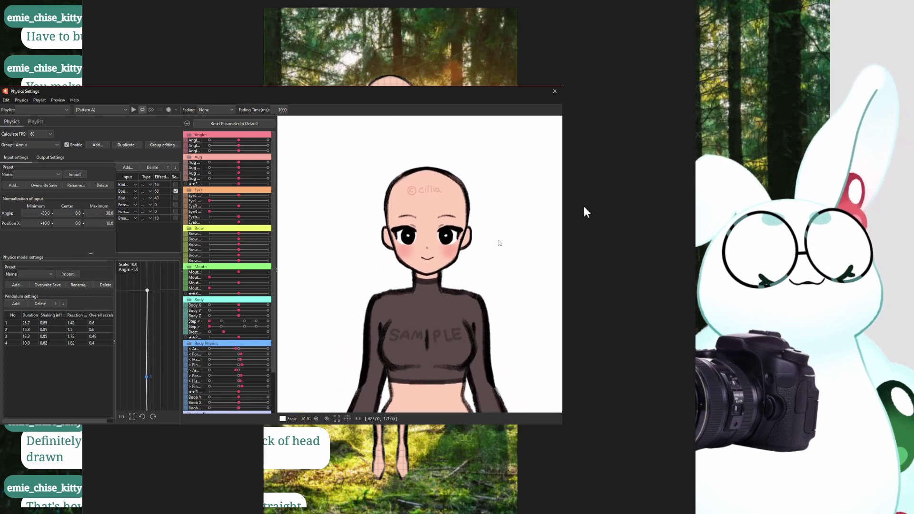
Inspect the cillia copyright mark on the sample model's forehead, and return to a full-body preview
scroll(430, 180, up, 4)
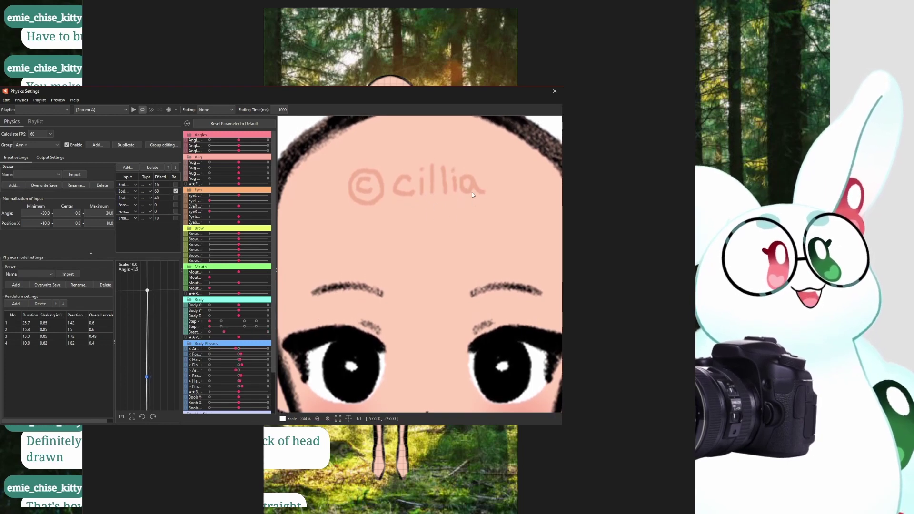
scroll(486, 263, down, 6)
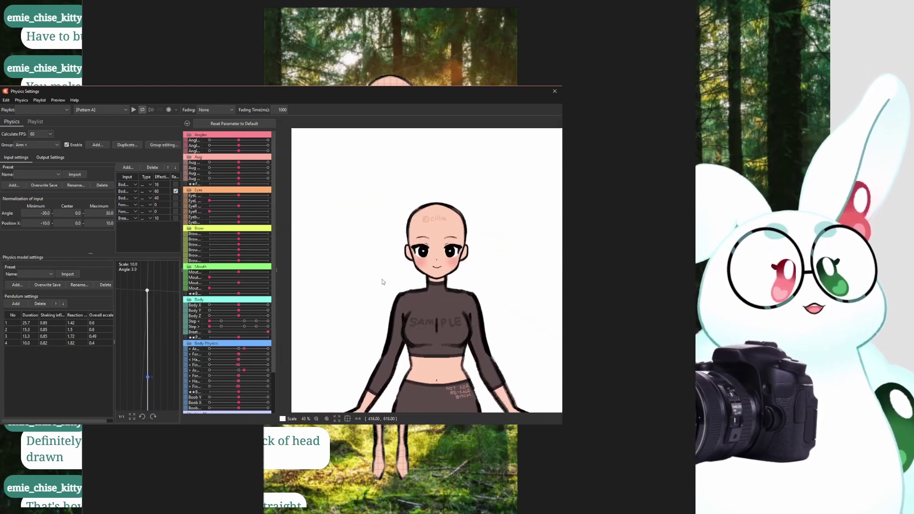
scroll(382, 282, down, 2)
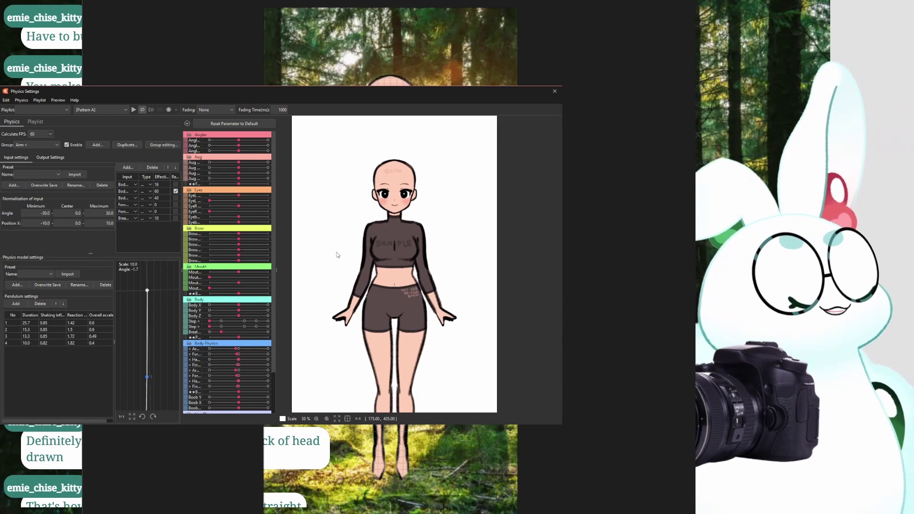
scroll(319, 228, down, 1)
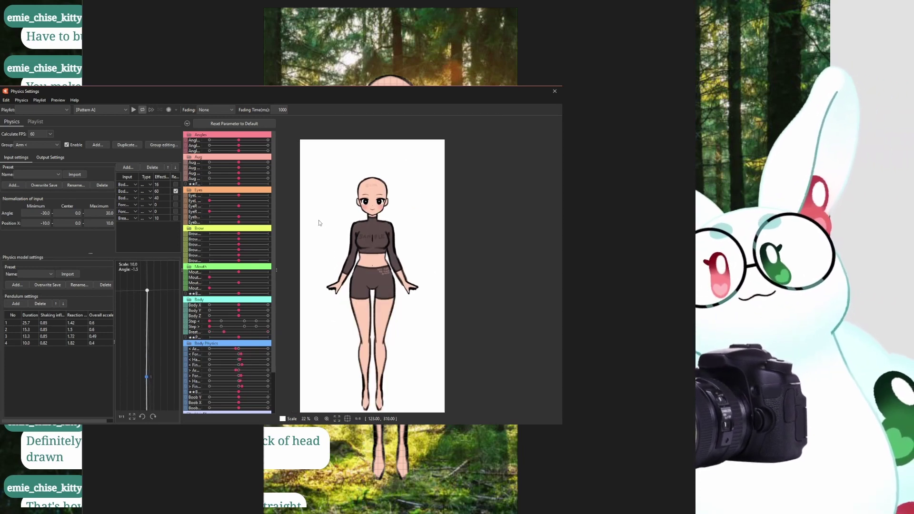
Widen the parameter name column in the physics settings to show the full names, and close the Physics Settings window
scroll(318, 219, up, 1)
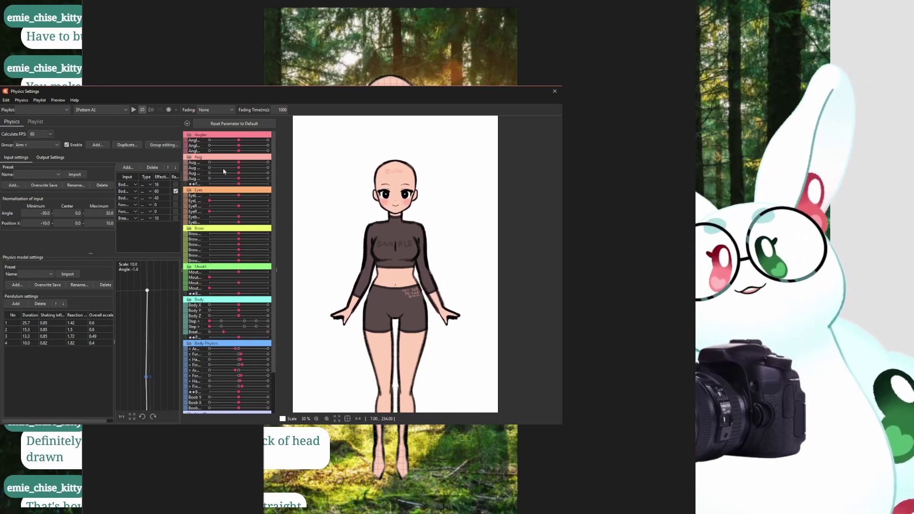
drag(203, 168, 214, 166)
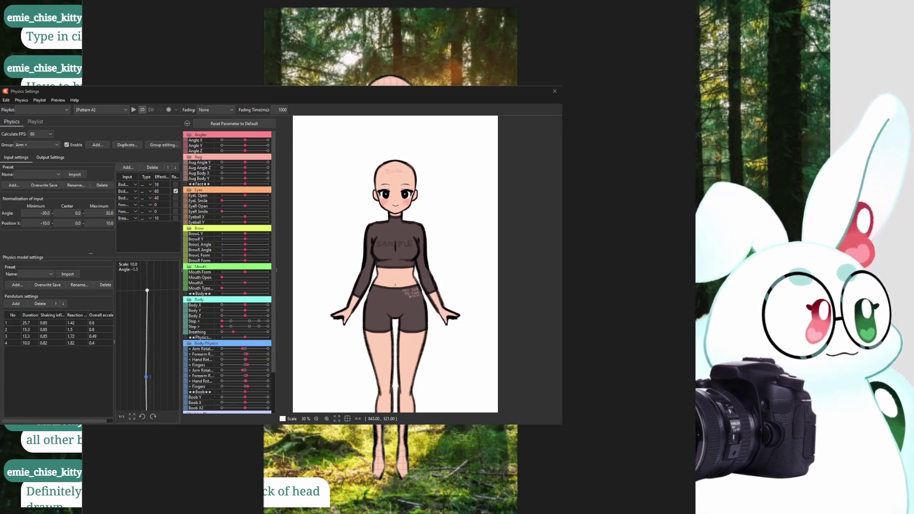
key(Escape)
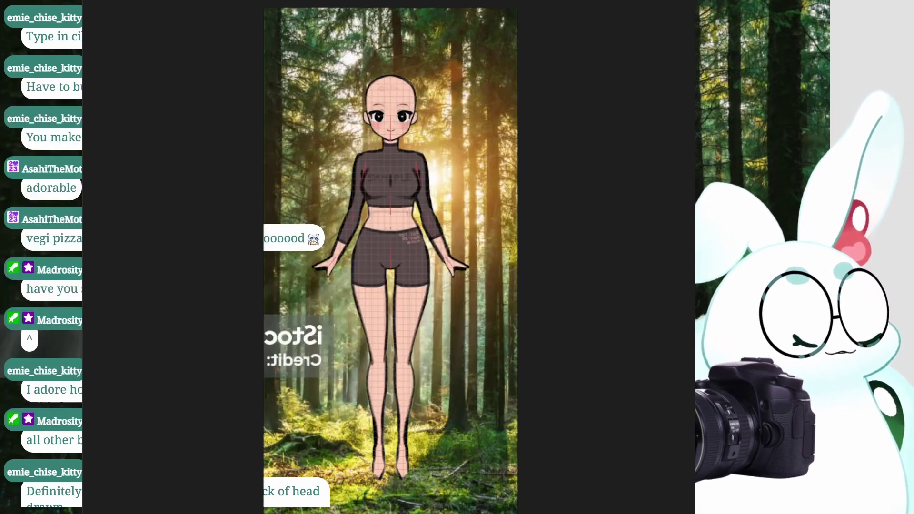
Switch to the web browser and view cillia's Twitter profile with its bio, commission link and pinned post
key(alt+Tab)
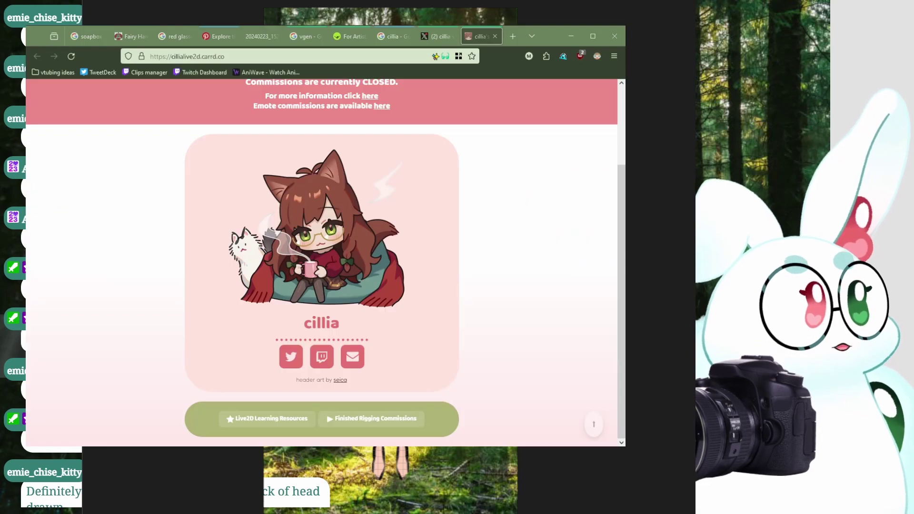
scroll(321, 262, up, 1)
click(437, 36)
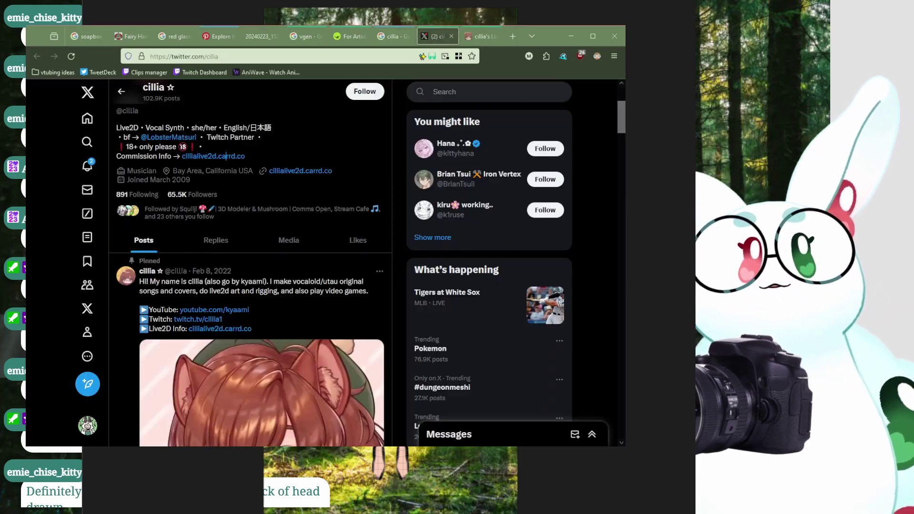
scroll(332, 169, up, 2)
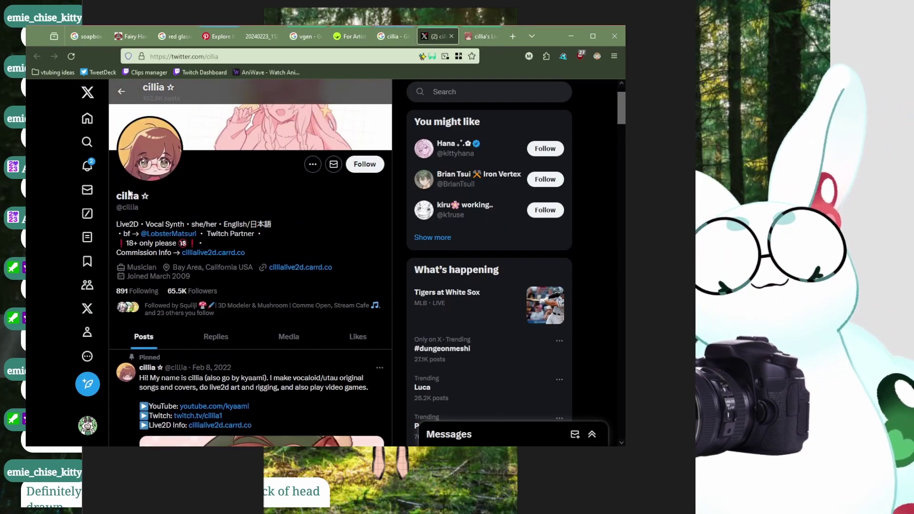
scroll(185, 191, up, 1)
scroll(247, 251, down, 6)
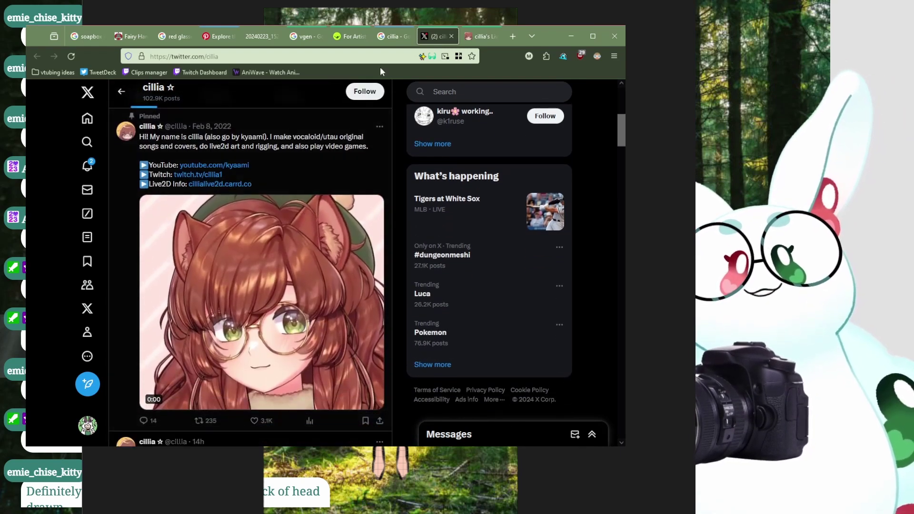
Return to cillia's Live2D carrd site and open its Live2D Learning Resources page
click(474, 39)
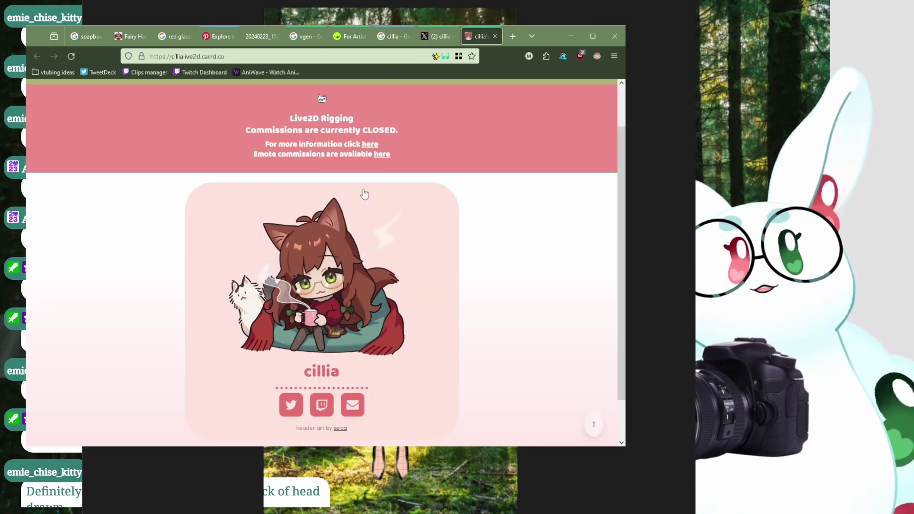
scroll(266, 411, down, 1)
click(263, 419)
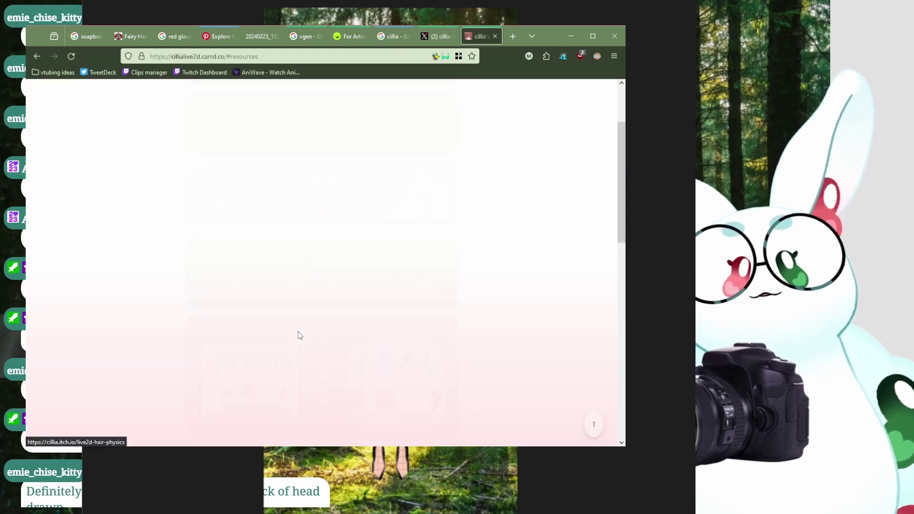
scroll(455, 271, up, 2)
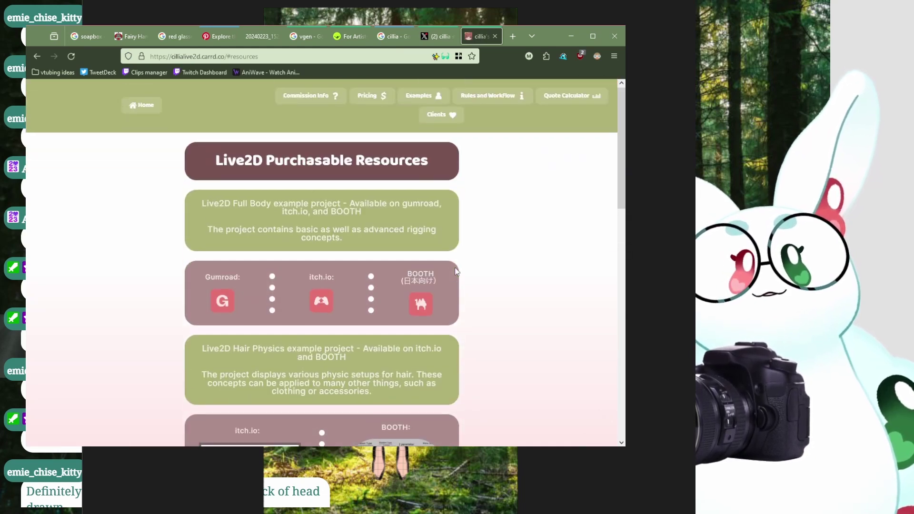
Look through the resources page, covering the hair physics project, learning guides, part separation, angle references and advanced rigging techniques
scroll(455, 271, down, 5)
scroll(455, 271, down, 1)
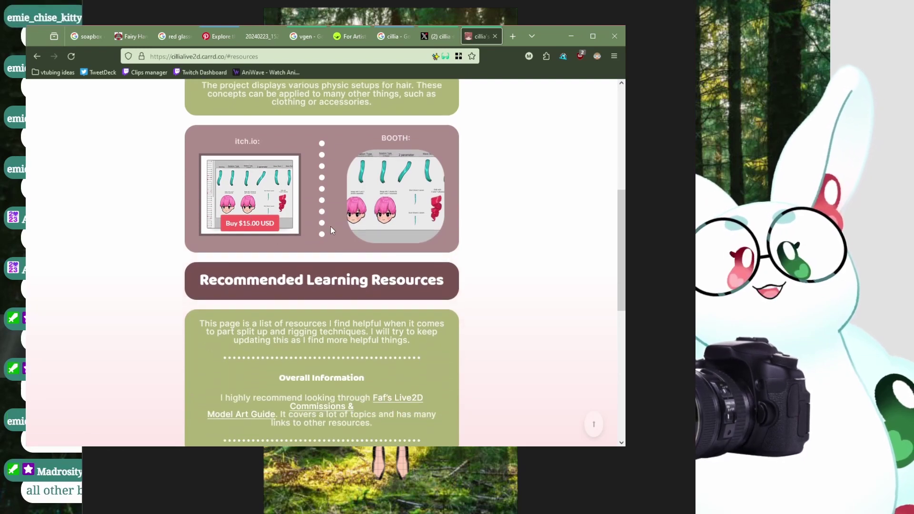
scroll(295, 204, down, 6)
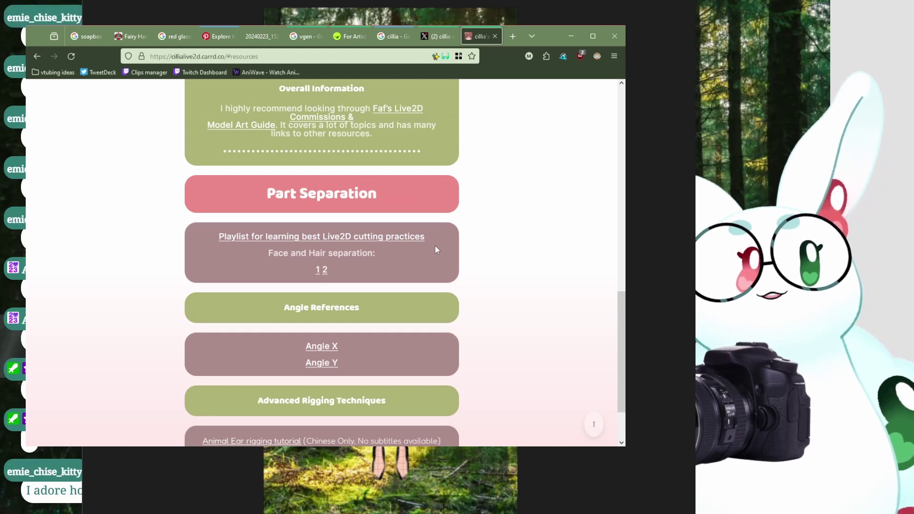
scroll(338, 193, down, 2)
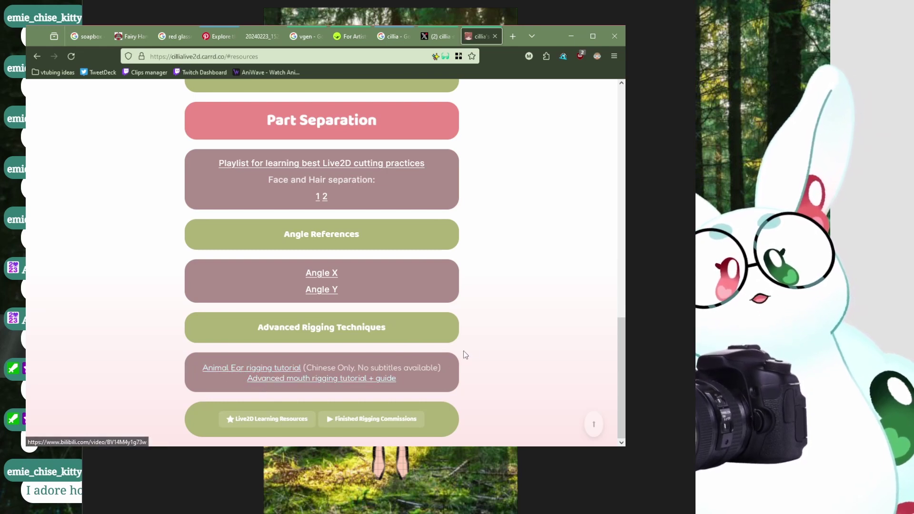
scroll(489, 348, up, 1)
scroll(486, 347, up, 3)
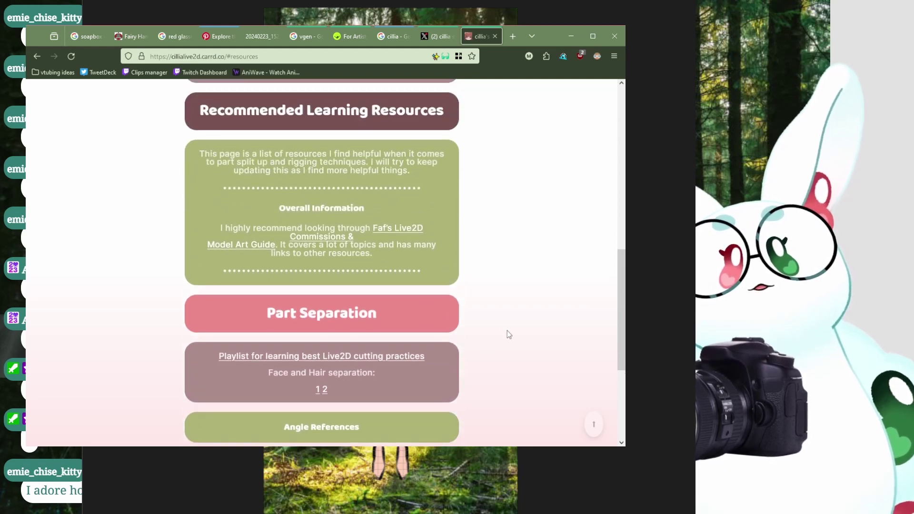
scroll(499, 307, up, 2)
scroll(500, 307, up, 2)
scroll(504, 307, down, 2)
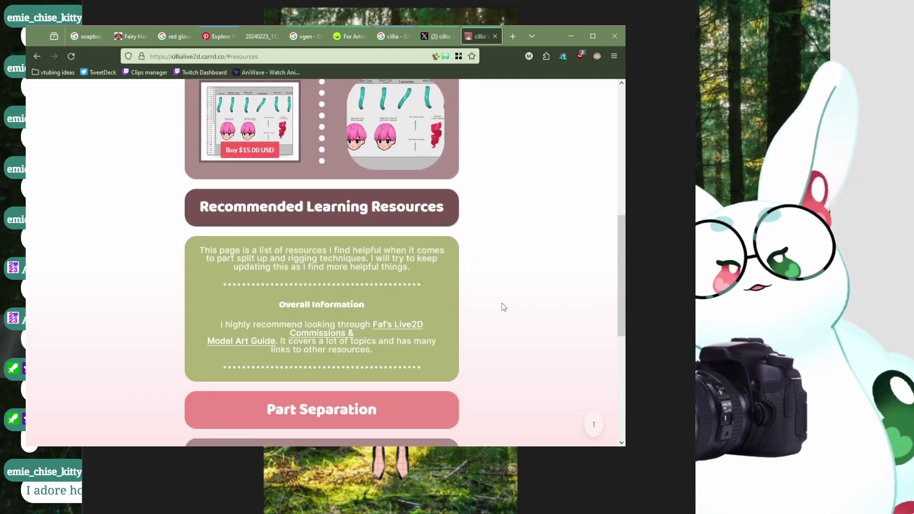
Open the Gumroad listing of the Live2D Full Body example project and view its animated model preview
scroll(503, 307, up, 9)
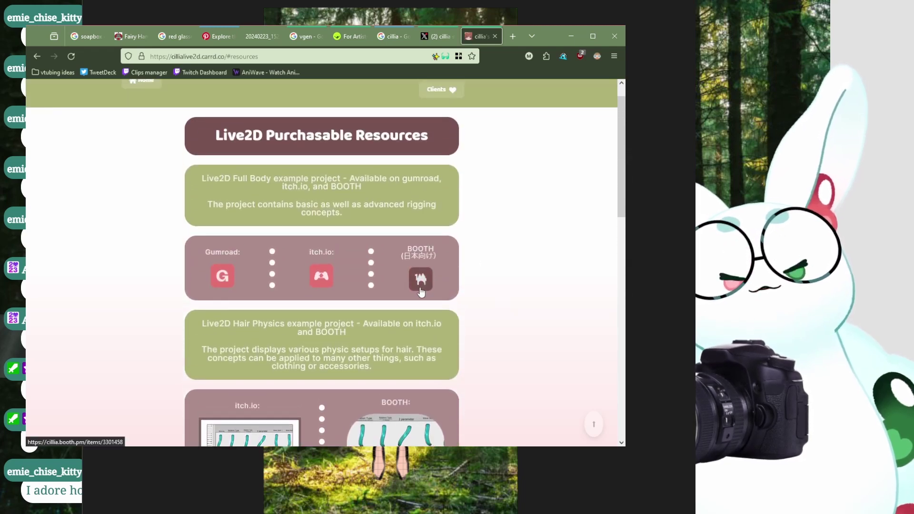
scroll(420, 291, down, 2)
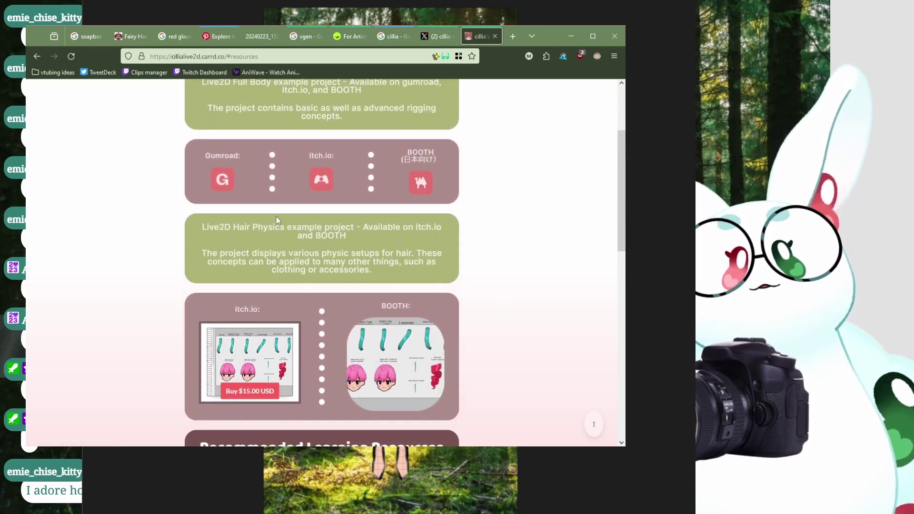
click(219, 181)
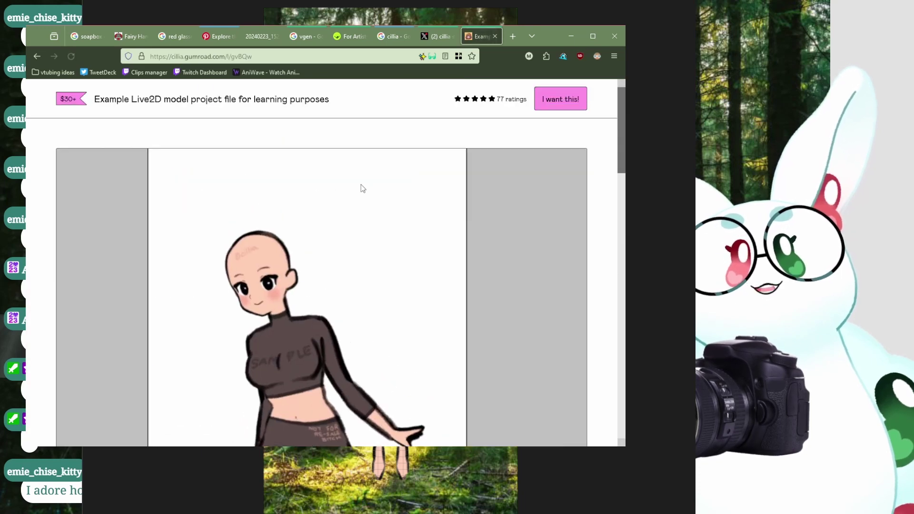
scroll(444, 214, up, 1)
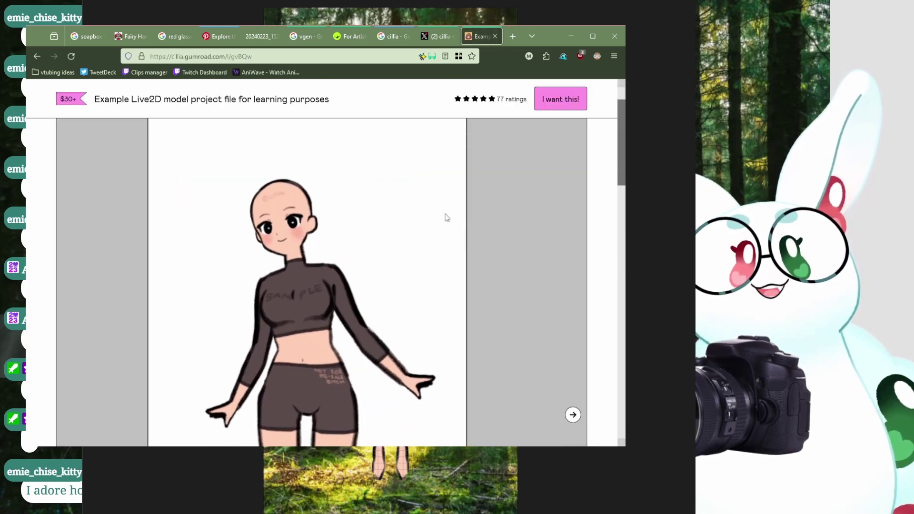
Look over the full-body example model's animated preview and the product description on the Gumroad listing
scroll(436, 254, down, 6)
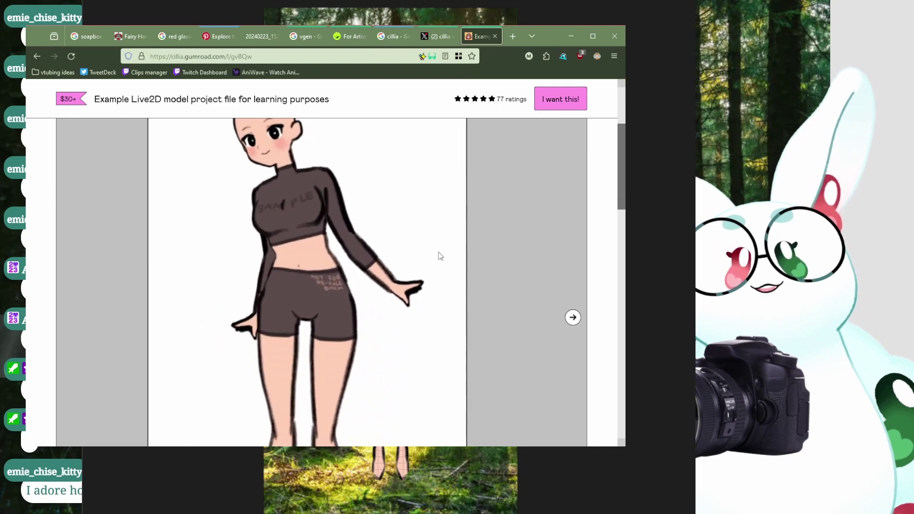
scroll(500, 255, down, 2)
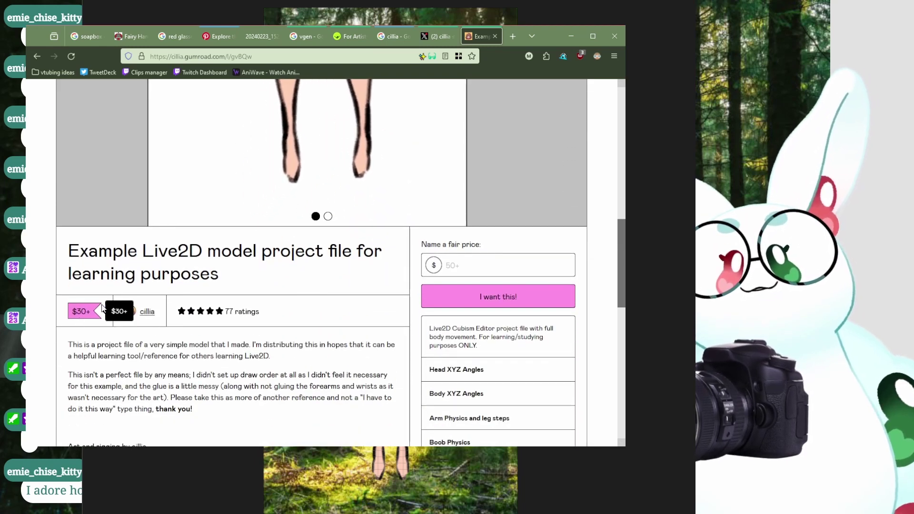
scroll(363, 290, up, 10)
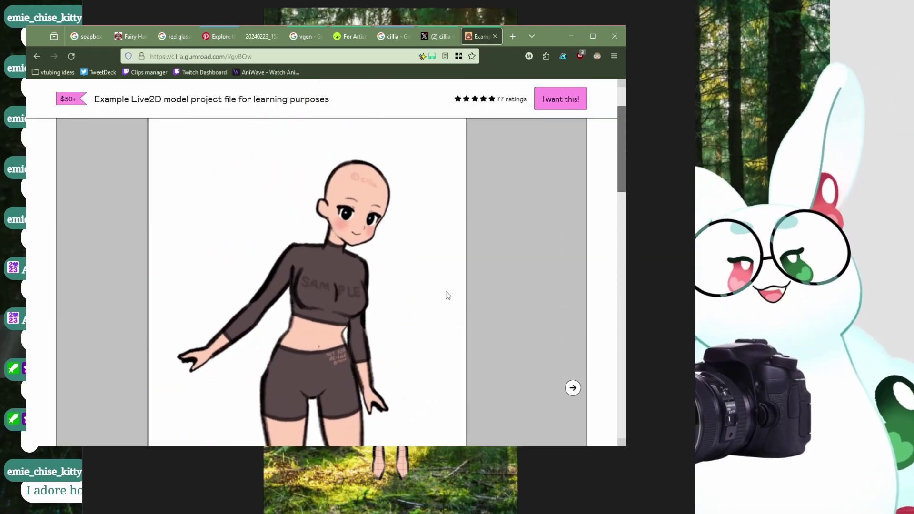
scroll(407, 293, down, 2)
scroll(407, 293, down, 4)
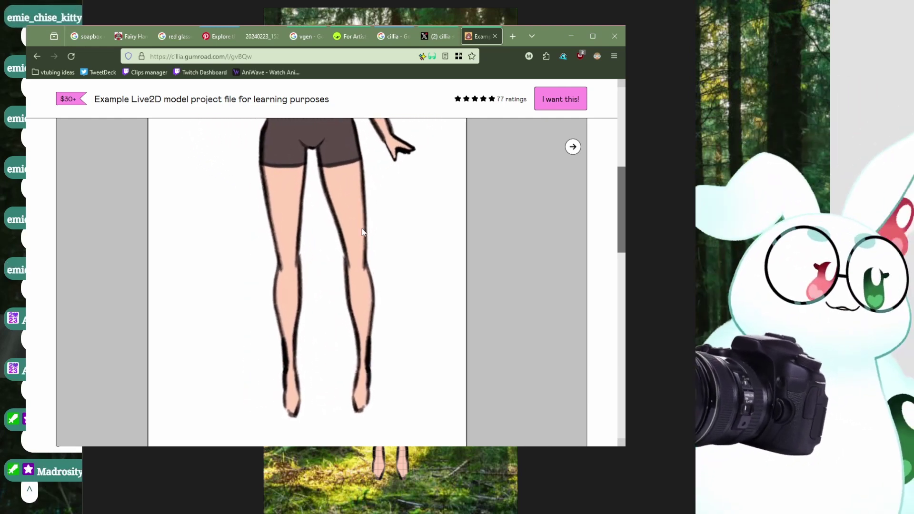
scroll(432, 257, up, 1)
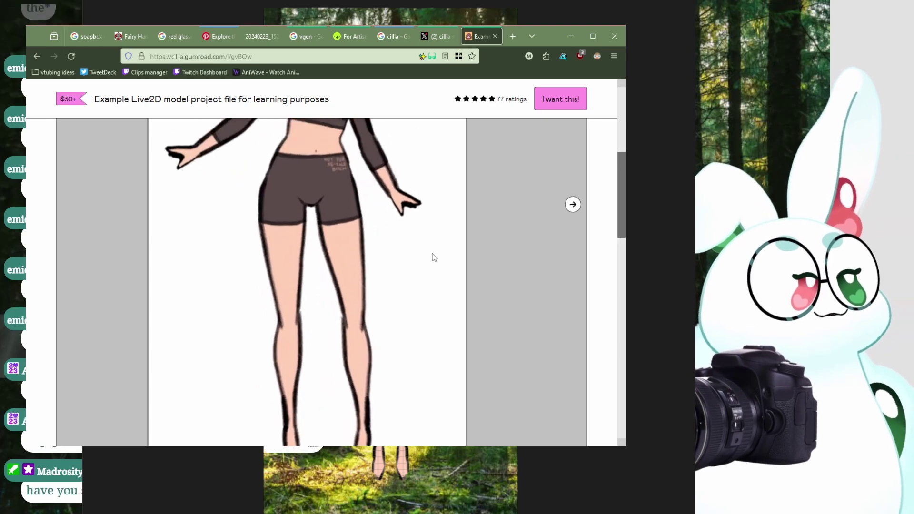
scroll(434, 257, up, 3)
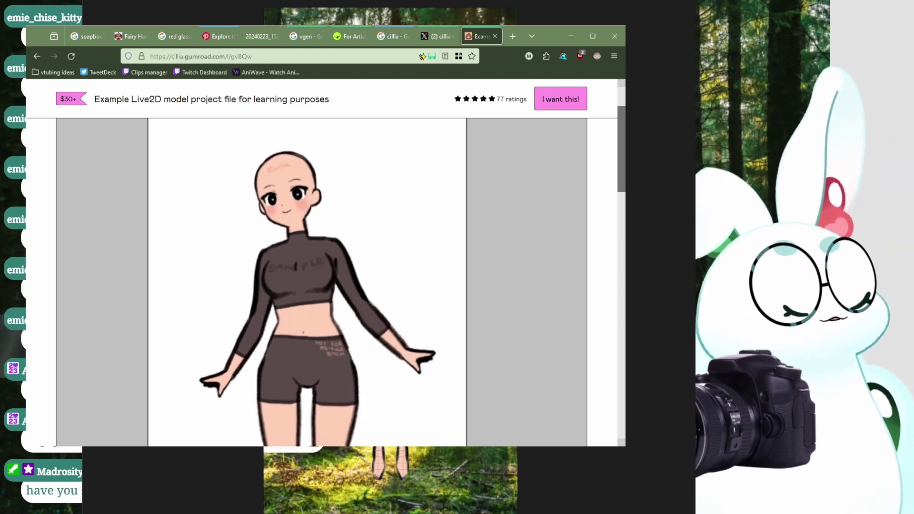
Return to Live2D Cubism, examine the sample model's arm and body motion in the physics preview, and close the physics settings
key(alt+Tab)
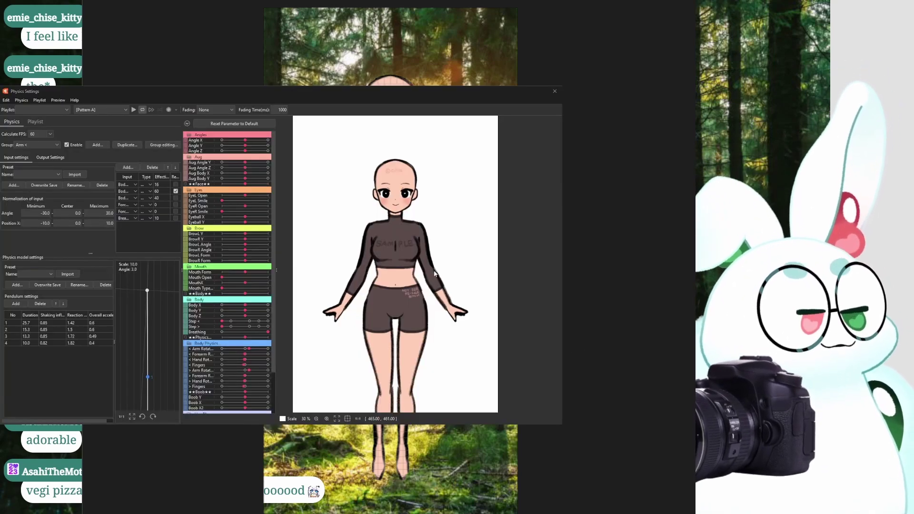
drag(500, 365, 295, 415)
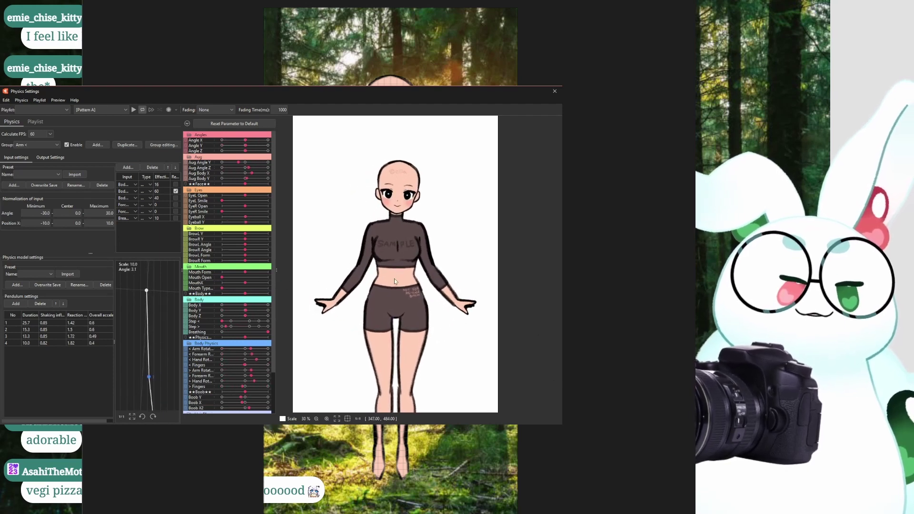
scroll(394, 280, down, 3)
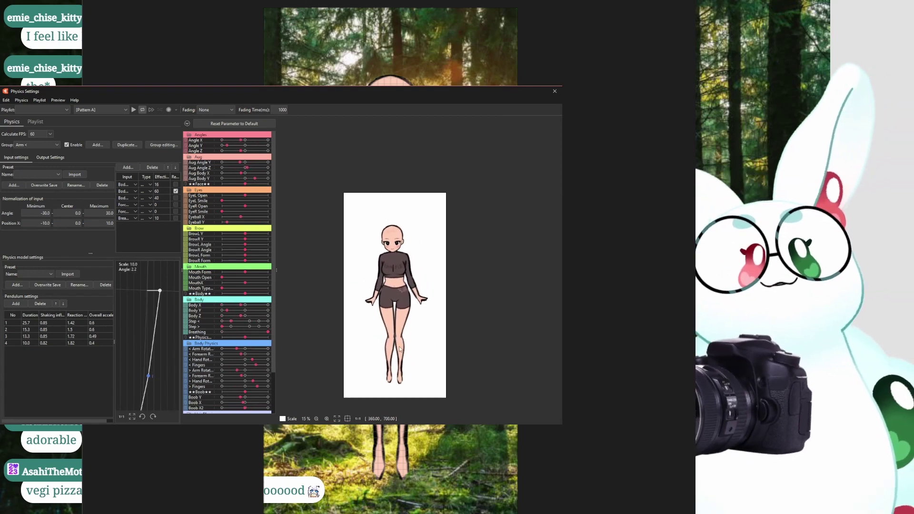
scroll(414, 290, up, 2)
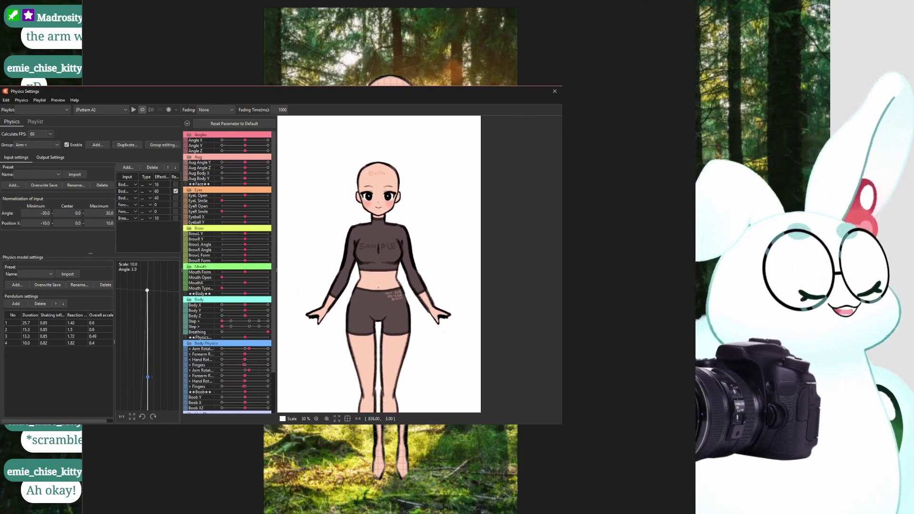
click(554, 90)
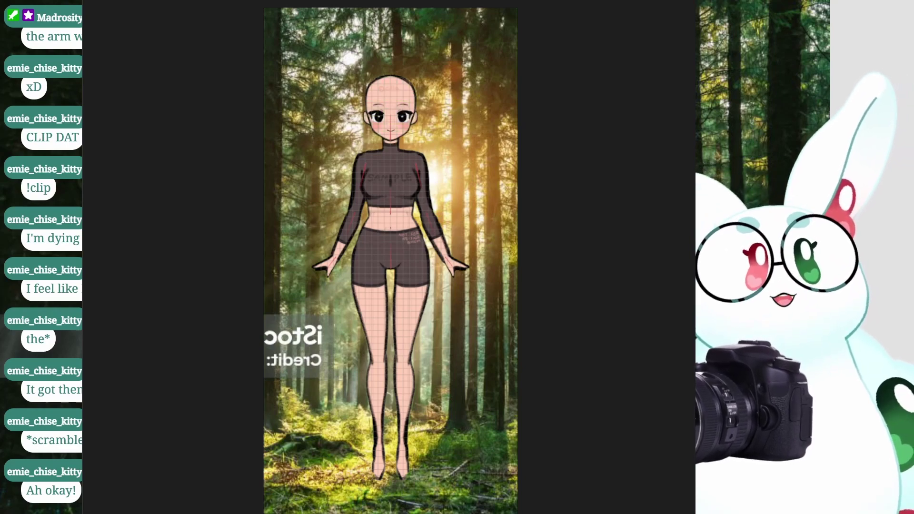
Switch to the moth-girl model and reset its parameters to their default values
key(ctrl+Tab)
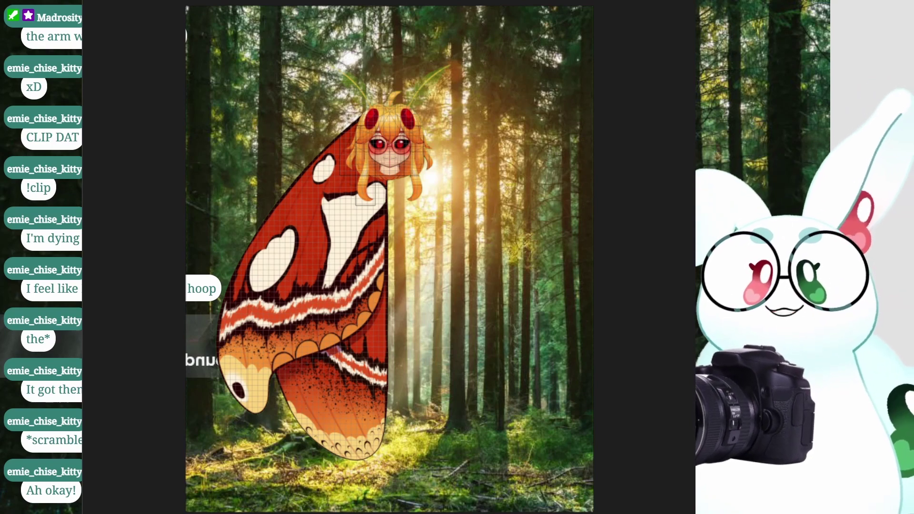
click(79, 233)
click(82, 247)
scroll(374, 200, up, 3)
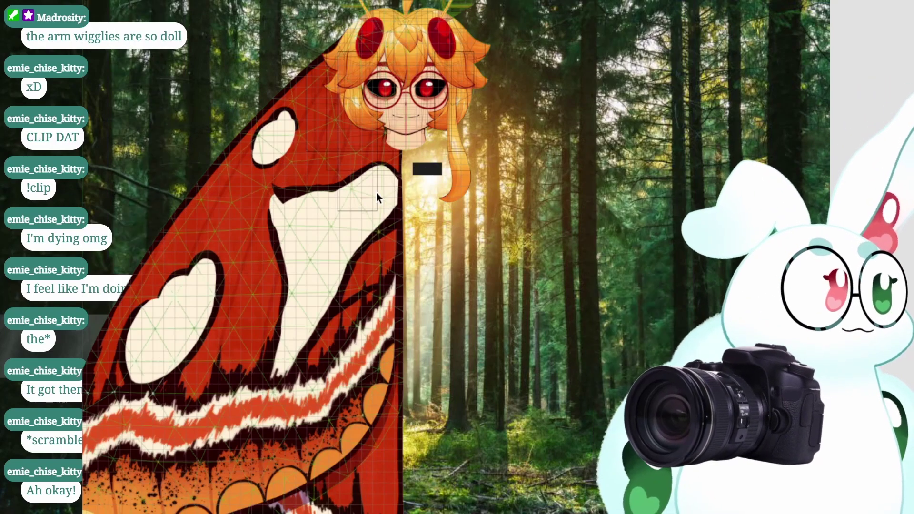
drag(326, 124, 335, 261)
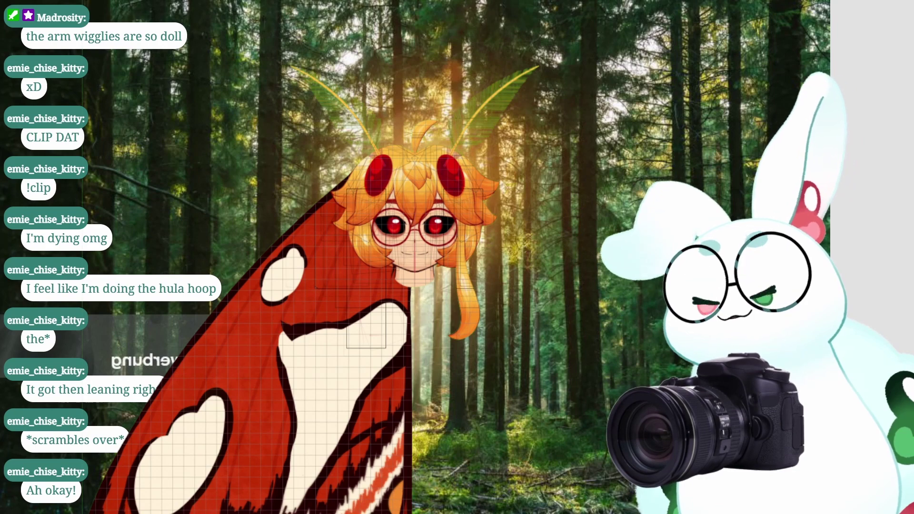
scroll(381, 215, up, 2)
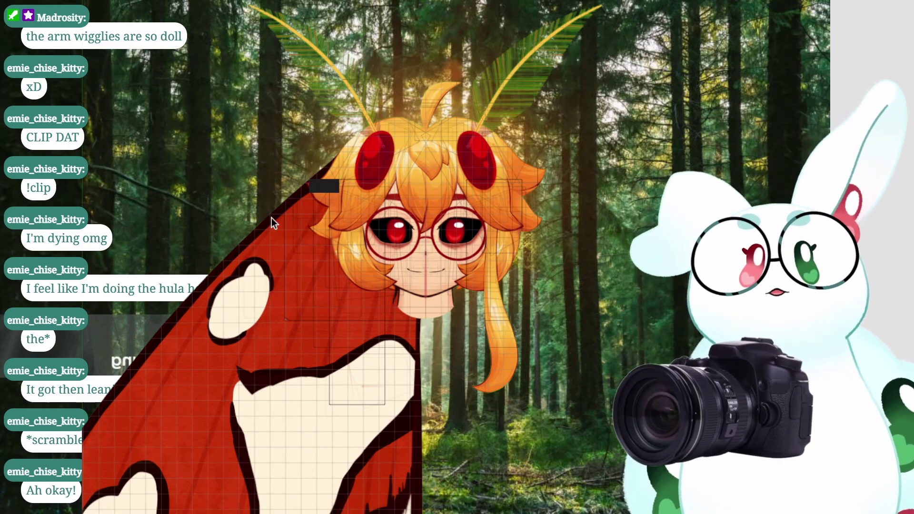
right_click(98, 249)
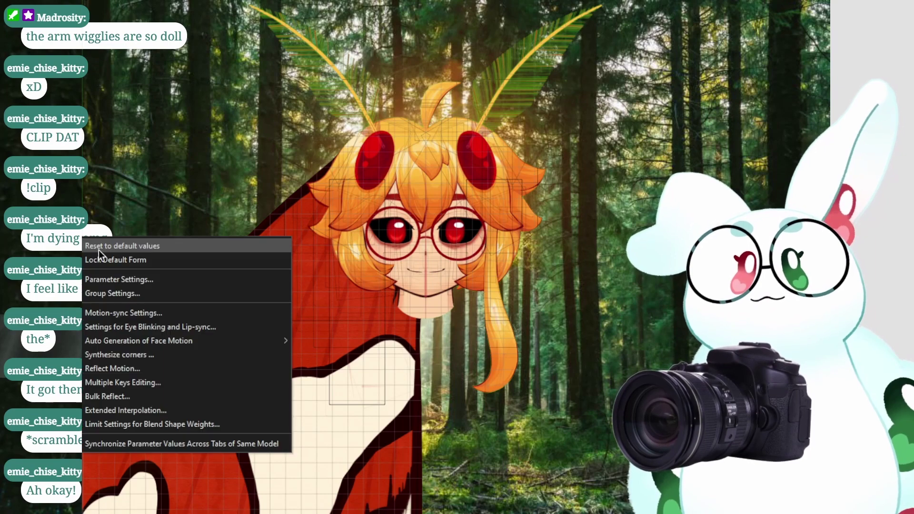
click(99, 246)
Select the skinned back hair strand beside the head and undo the last three operations
scroll(431, 227, up, 3)
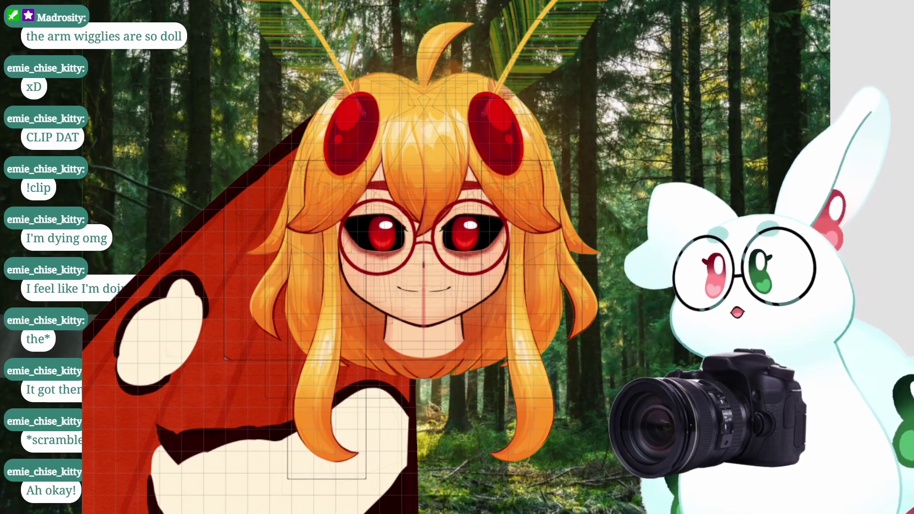
click(555, 229)
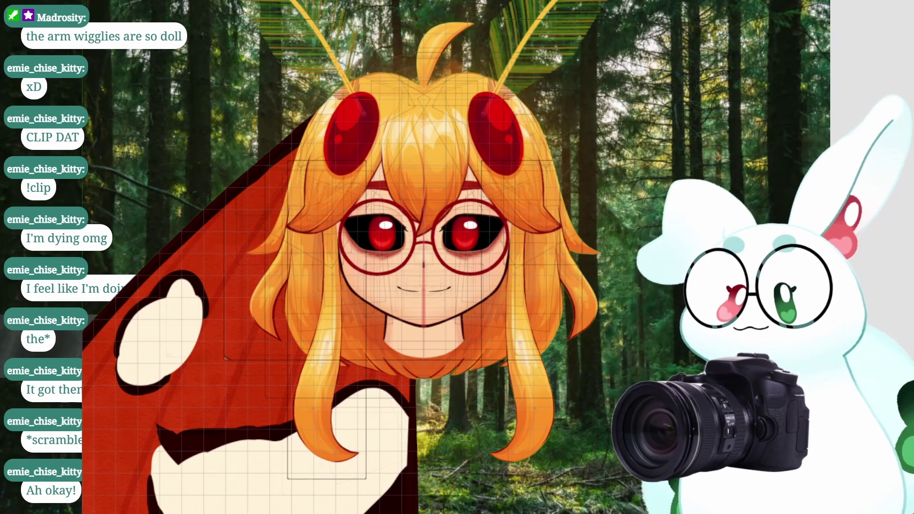
key(t)
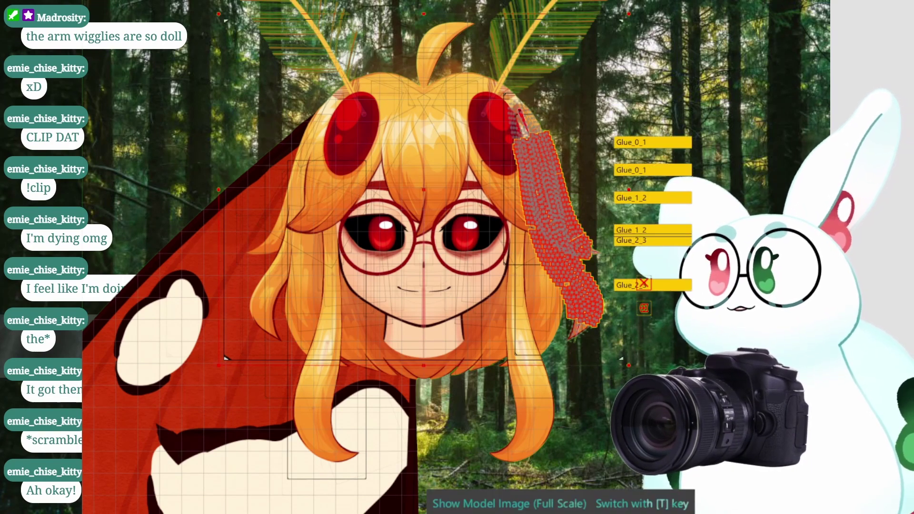
key(ctrl+z)
key(ctrl+z)
key(ctrl+z)
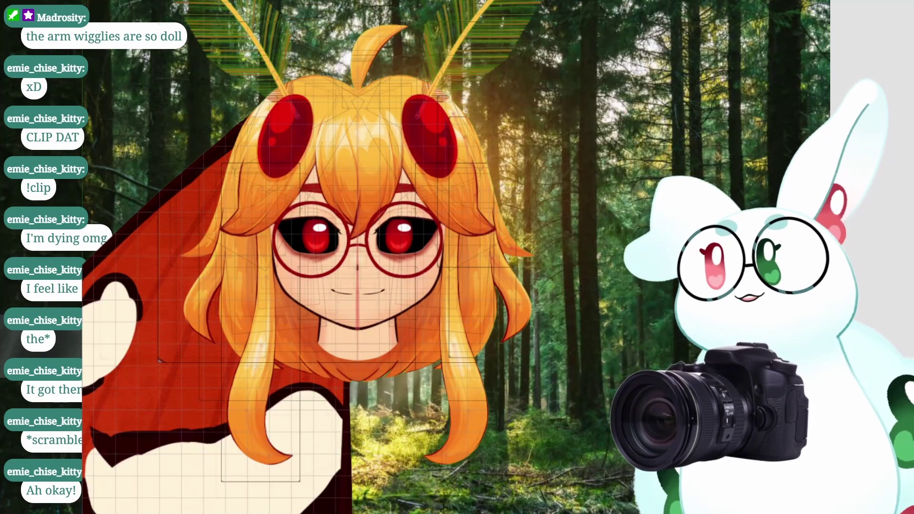
Reflect the RBHairB2 warp deformer to the opposite side of the head and deselect it
click(493, 237)
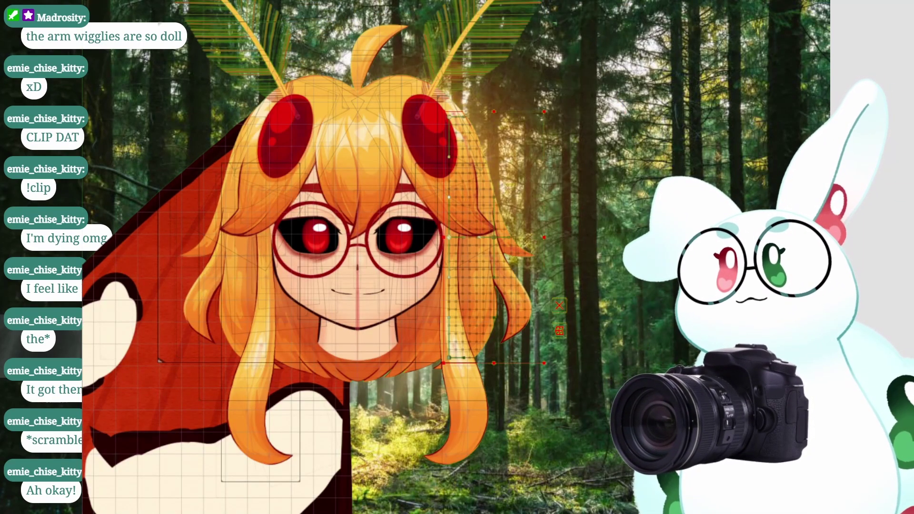
scroll(395, 286, down, 3)
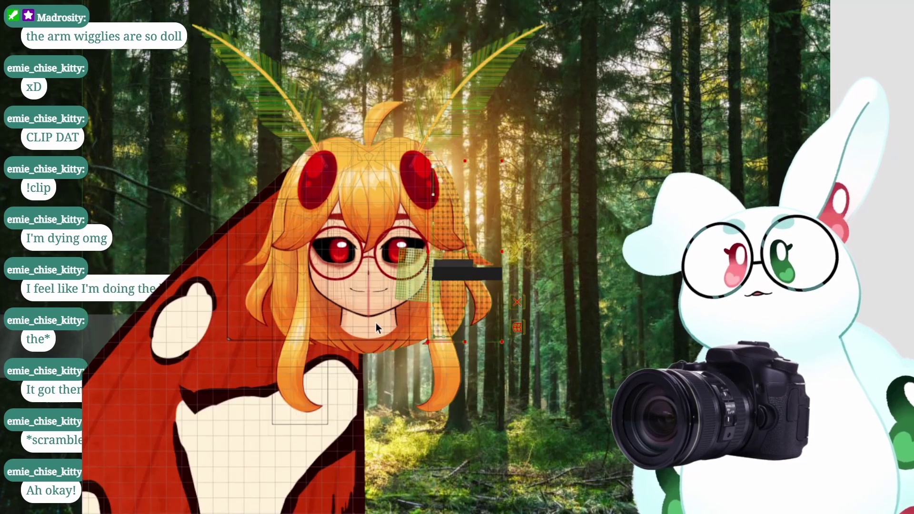
drag(360, 331, 333, 309)
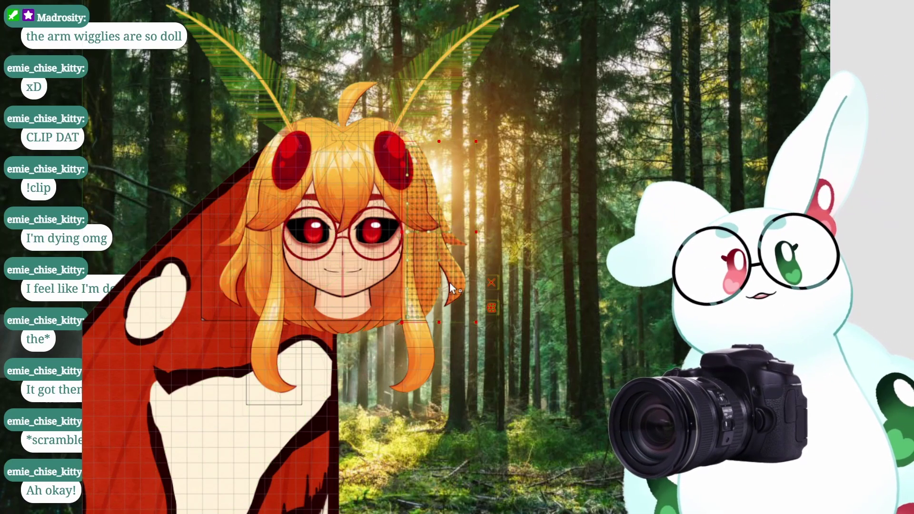
right_click(441, 161)
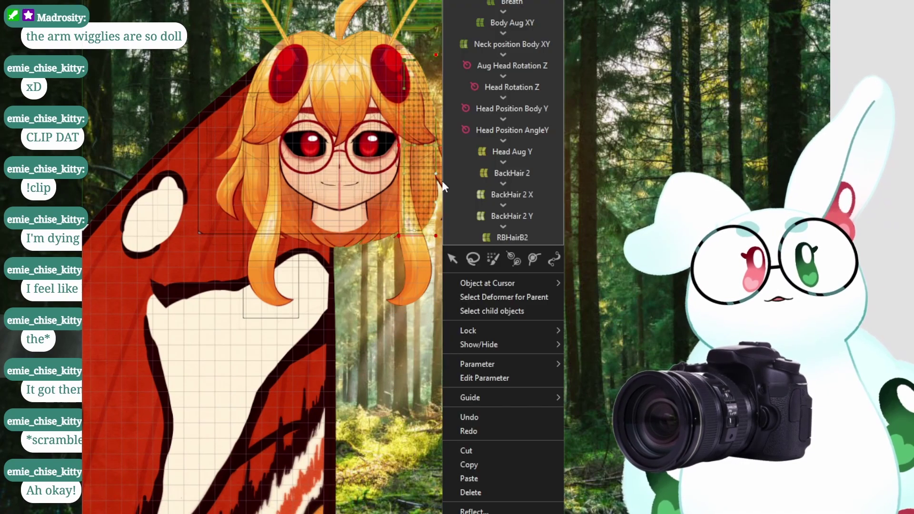
click(483, 492)
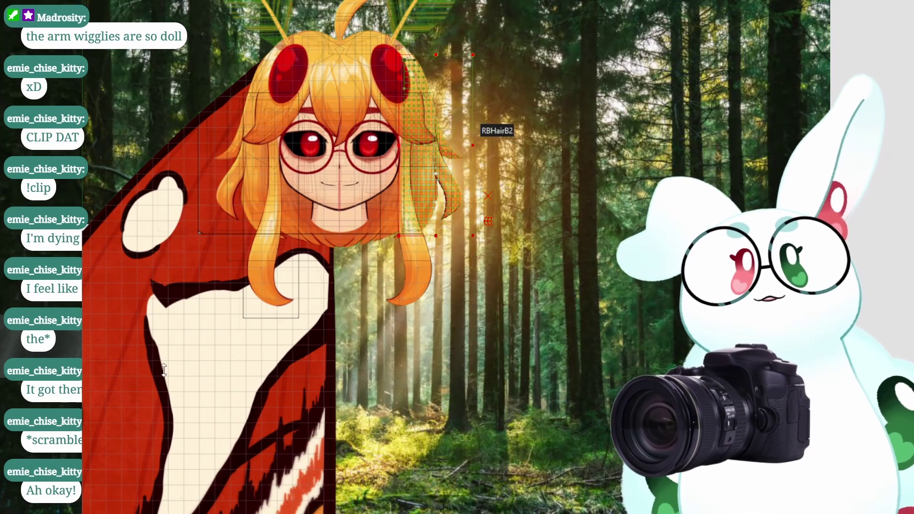
click(152, 355)
scroll(169, 197, up, 5)
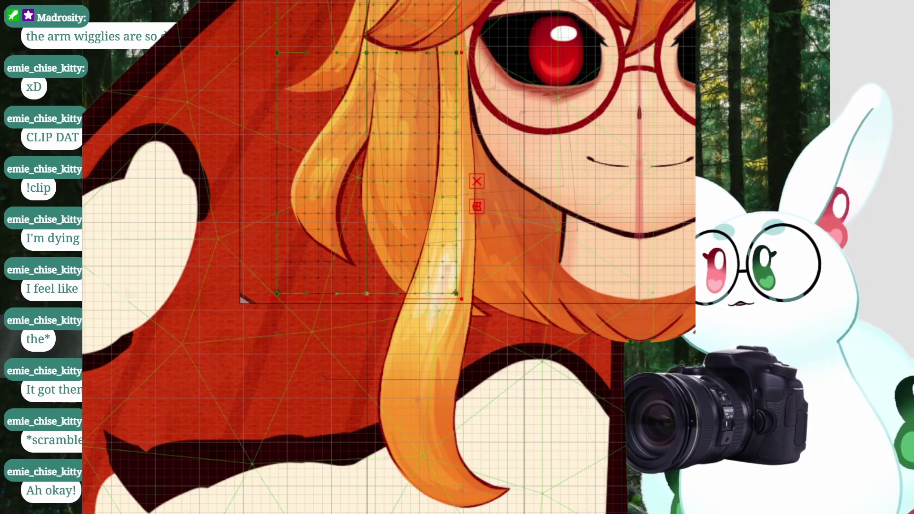
key(Escape)
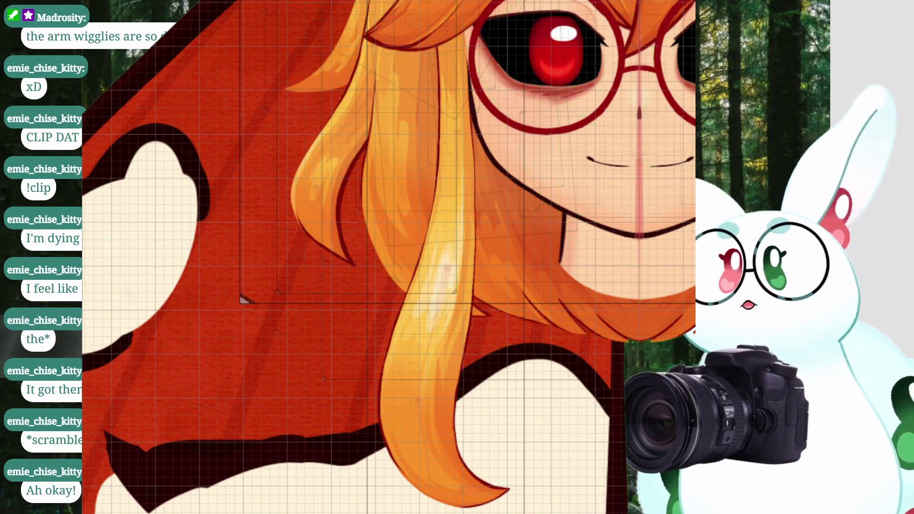
Reflect the RBHairC2 warp deformer across the face onto the wing-side back hair and deselect it
scroll(439, 244, down, 3)
drag(449, 228, 159, 309)
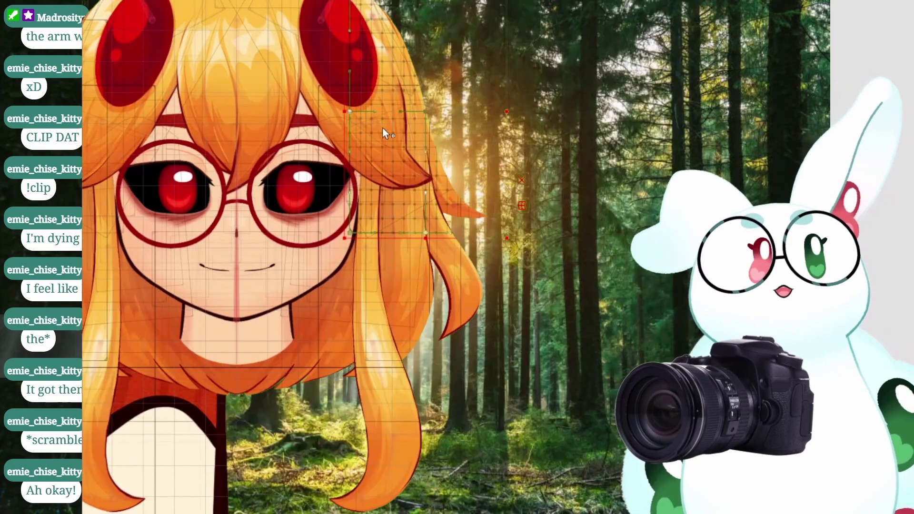
drag(395, 110, 405, 172)
right_click(435, 168)
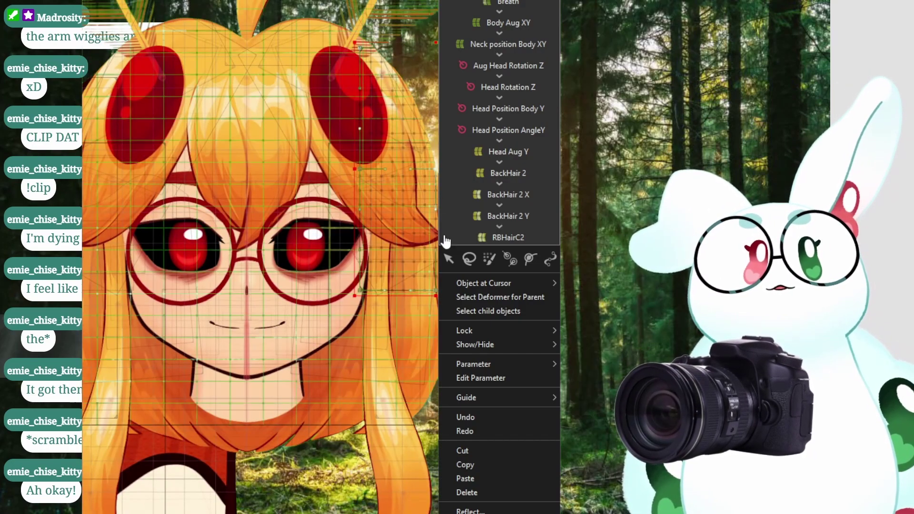
click(459, 508)
click(155, 349)
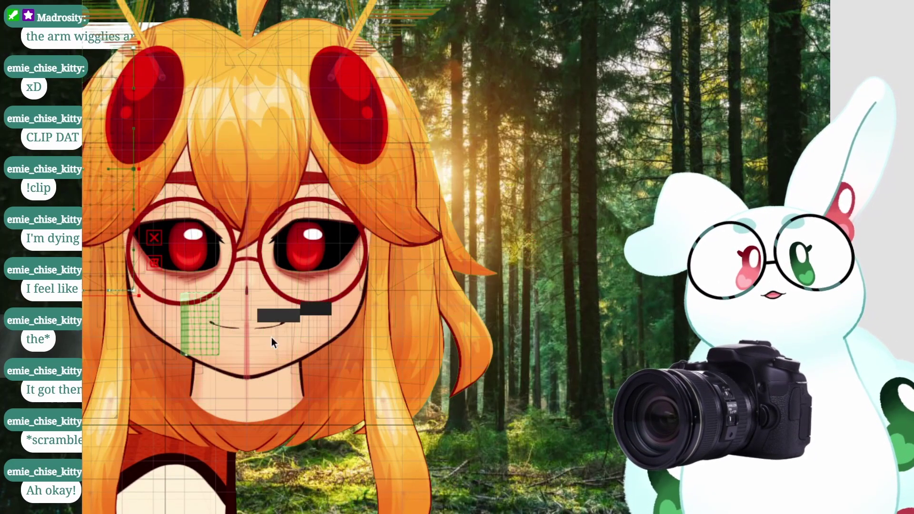
scroll(280, 324, down, 3)
scroll(182, 284, up, 4)
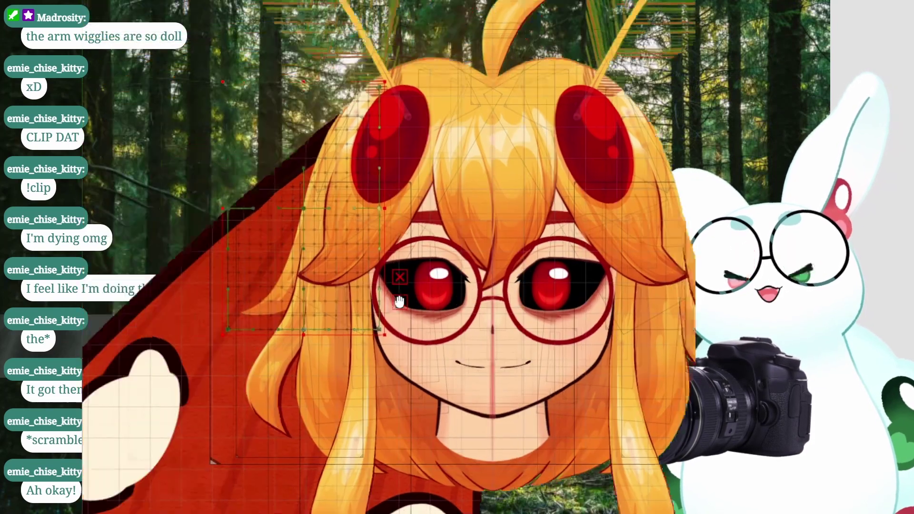
drag(242, 325, 255, 324)
scroll(262, 290, up, 2)
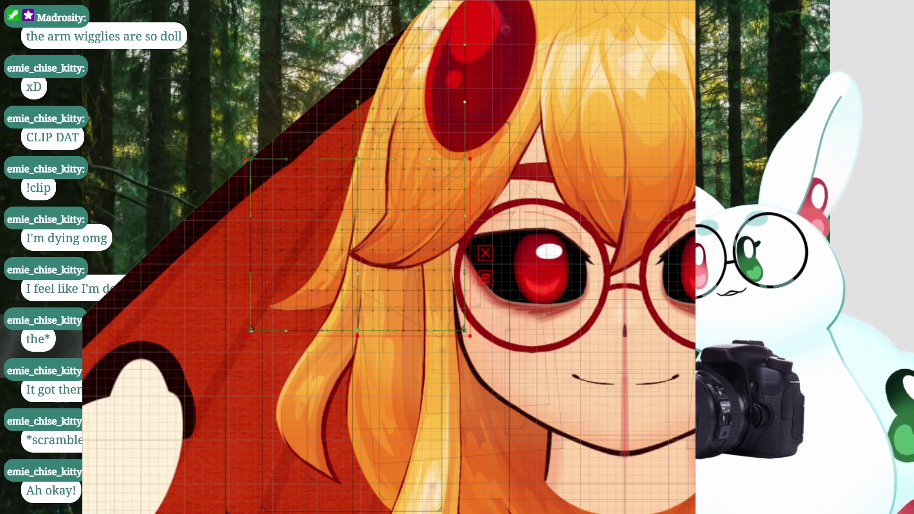
key(Escape)
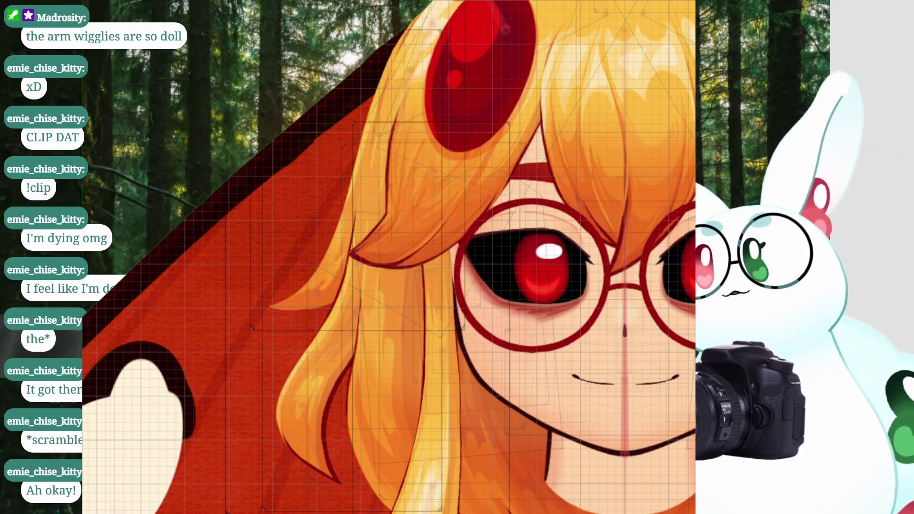
Examine the two back hair strands beside the wing and the warp deformers surrounding them
click(314, 370)
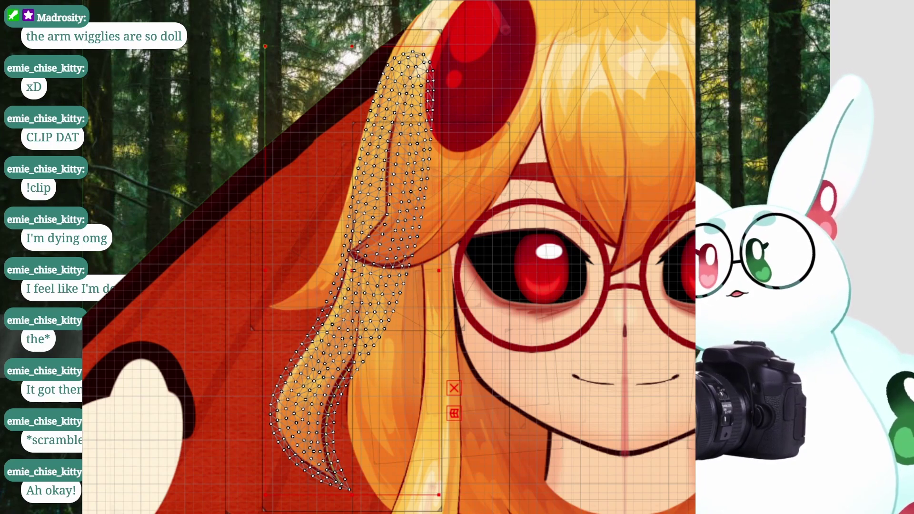
click(325, 280)
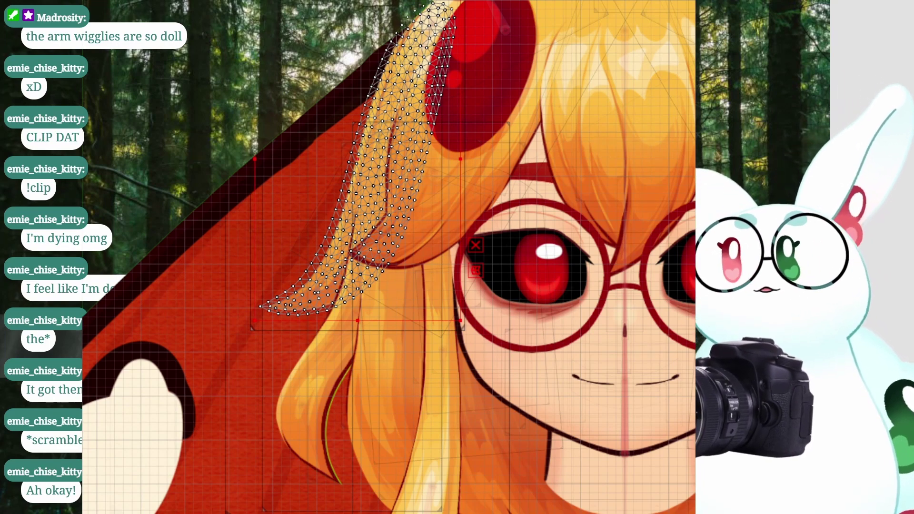
key(Escape)
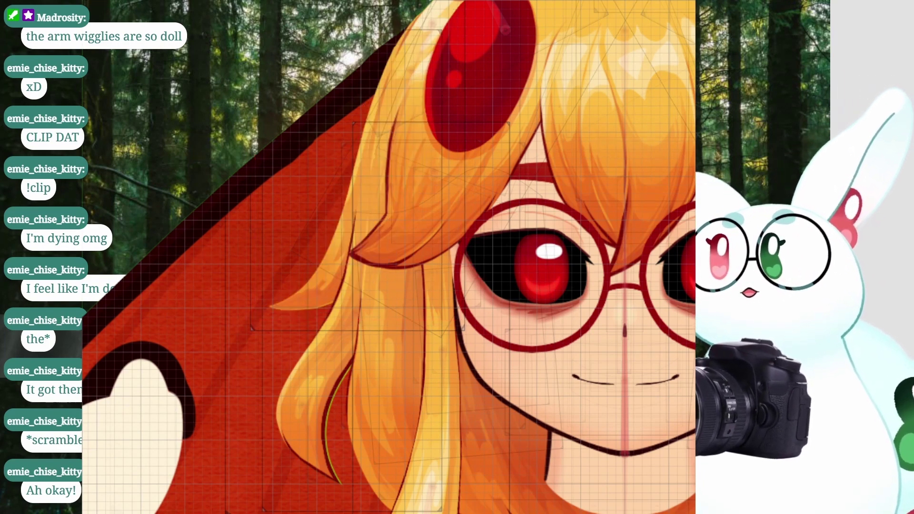
scroll(301, 277, up, 5)
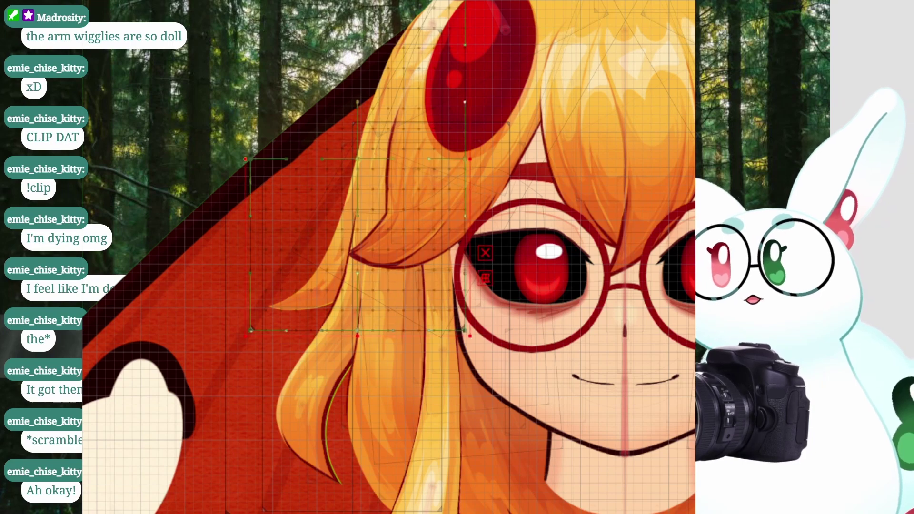
click(301, 278)
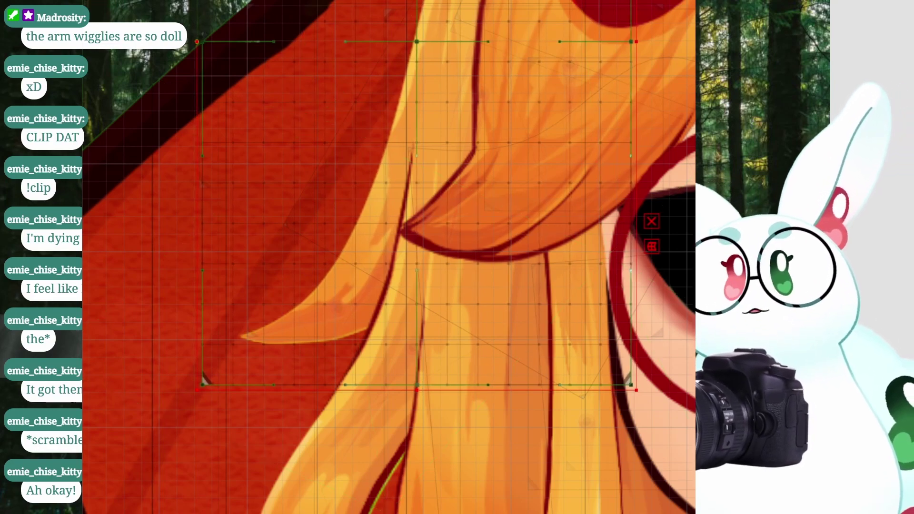
click(337, 305)
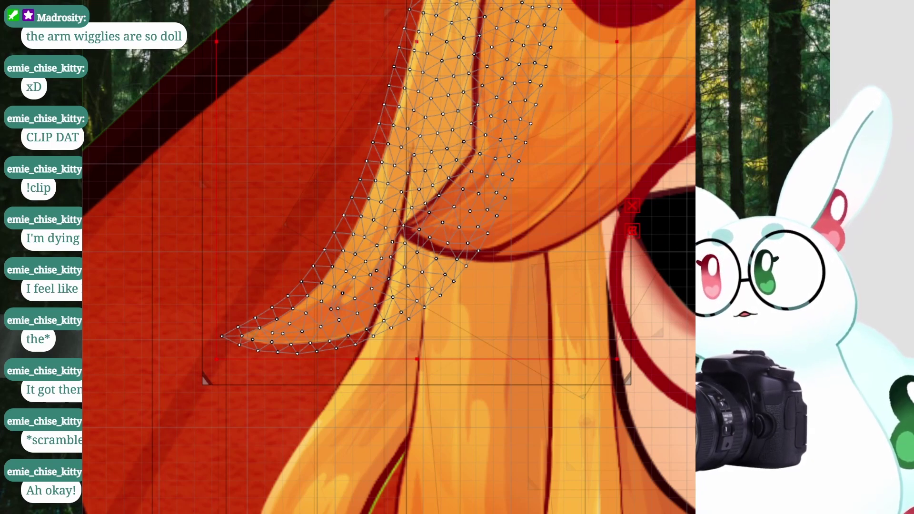
key(ctrl+z)
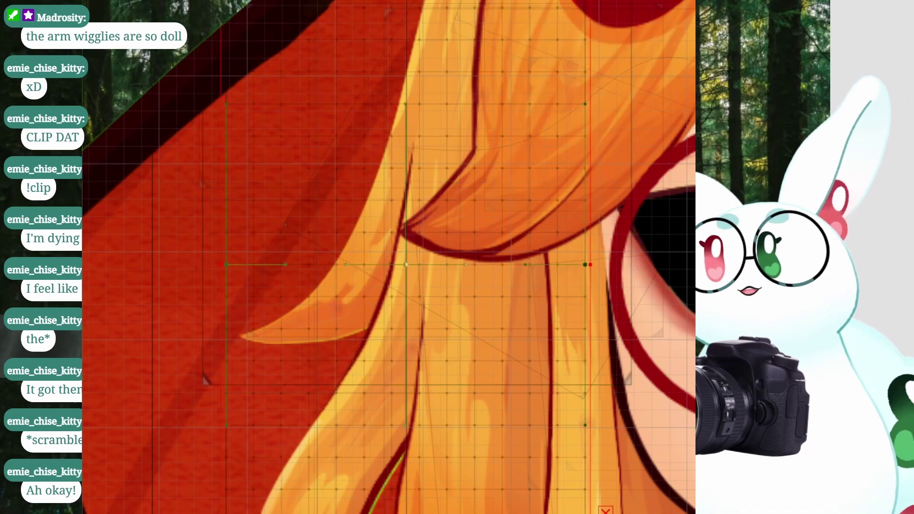
drag(384, 420, 327, 198)
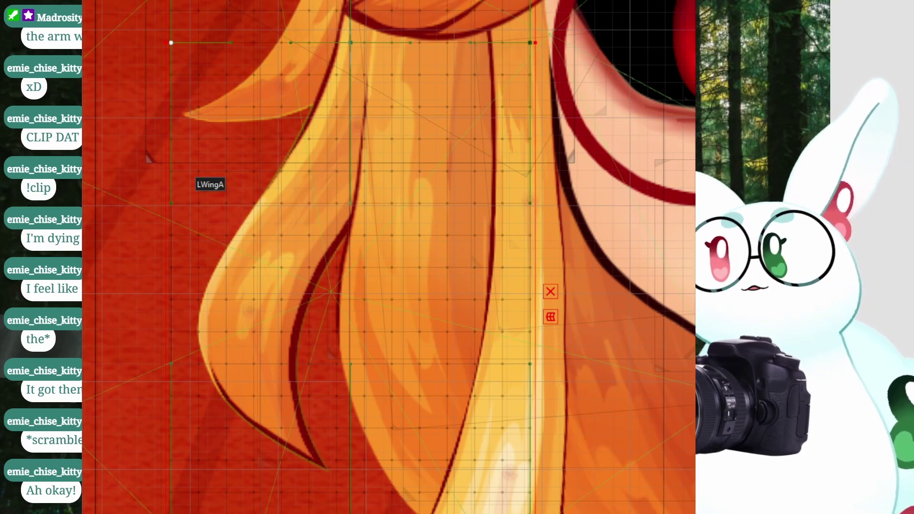
click(149, 158)
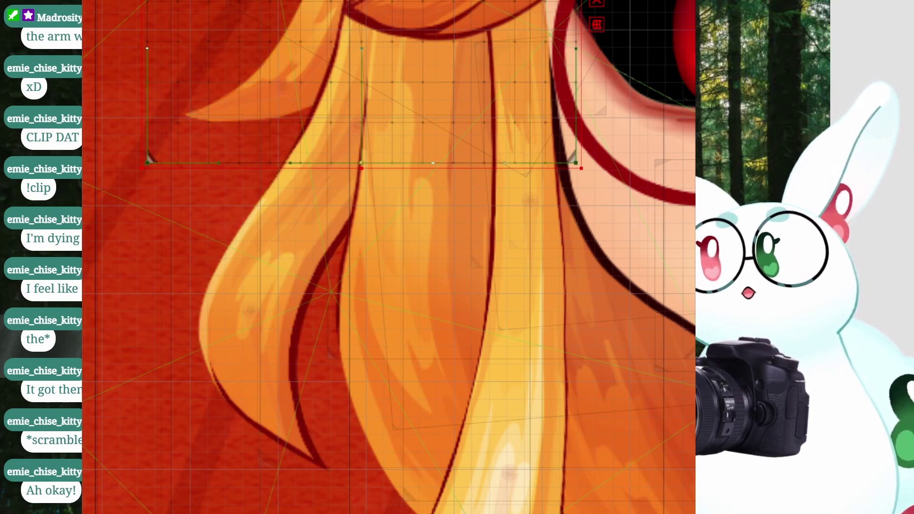
key(Escape)
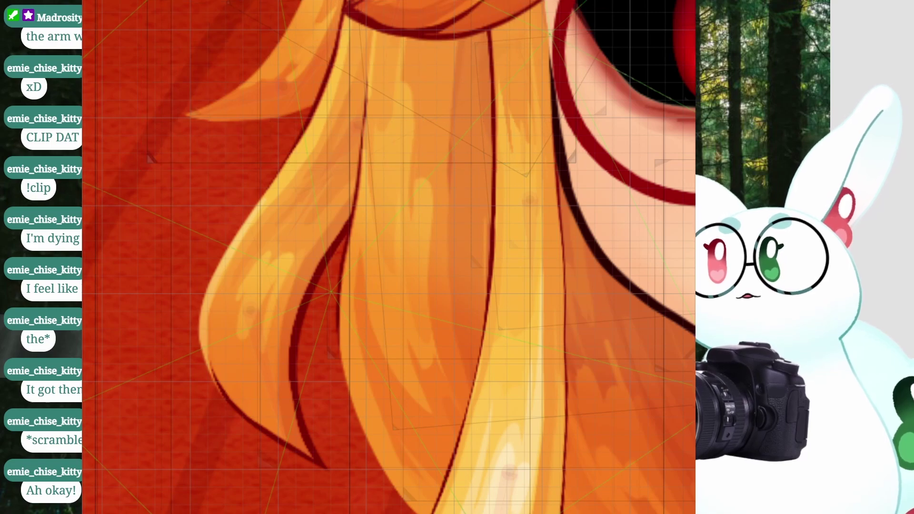
Inspect the skinned bones and glue connections of the back hair strands along their full length, and deselect them
click(285, 229)
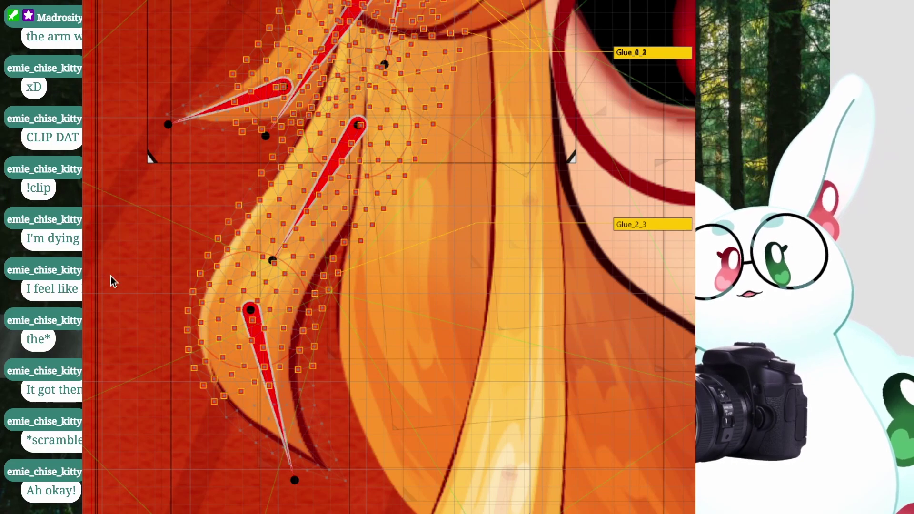
scroll(283, 253, down, 4)
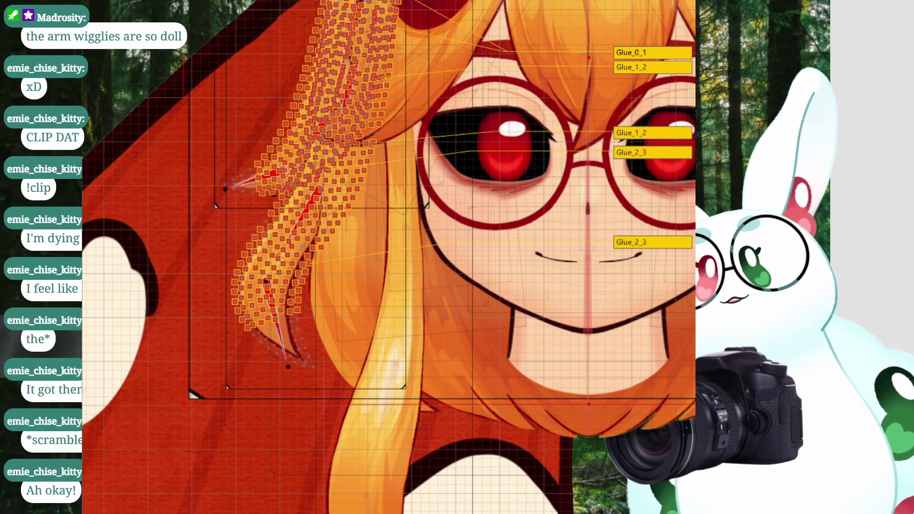
drag(177, 240, 166, 418)
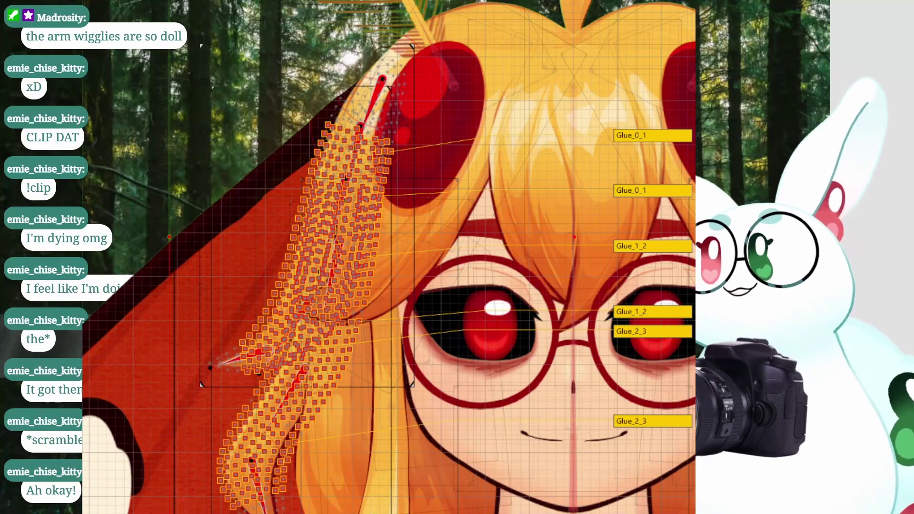
key(Escape)
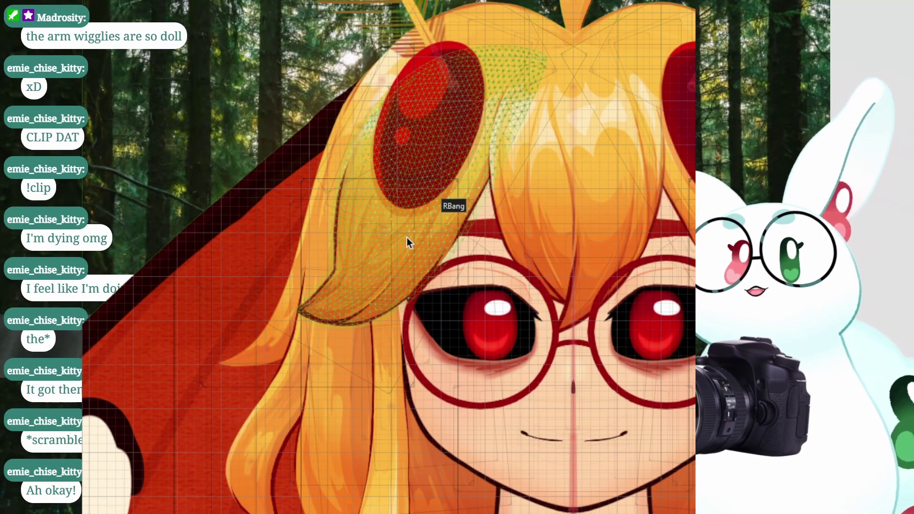
Open the physics settings and test the long hair's motion by swinging the enlarged model's head from side to side
scroll(406, 237, down, 5)
drag(332, 243, 188, 179)
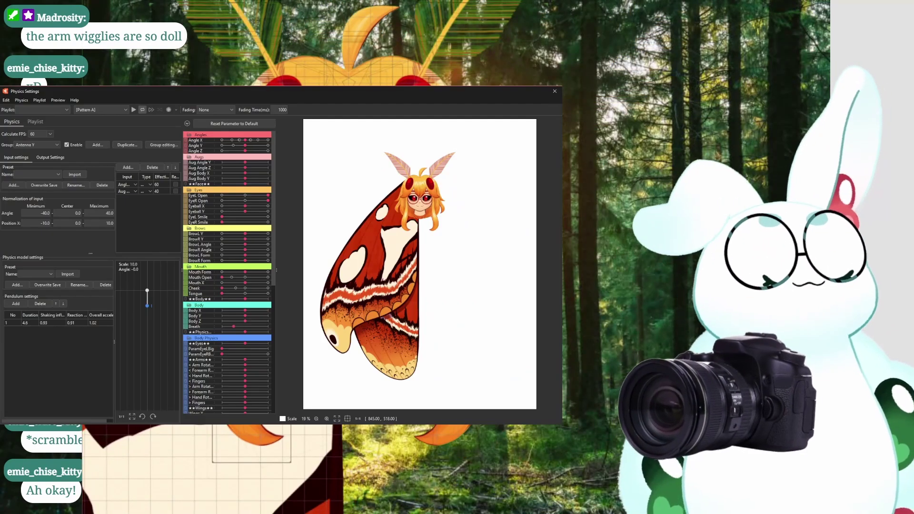
scroll(422, 214, up, 5)
drag(422, 214, 409, 311)
drag(409, 305, 498, 293)
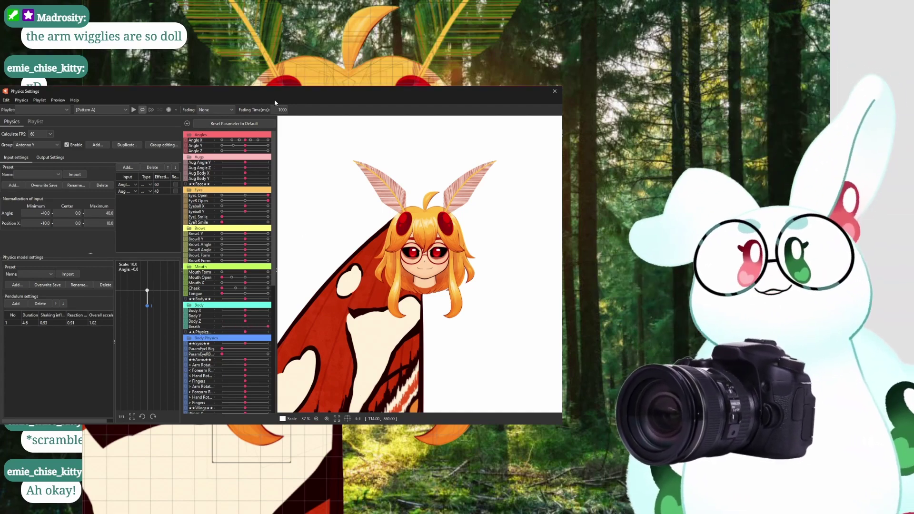
drag(478, 287, 553, 290)
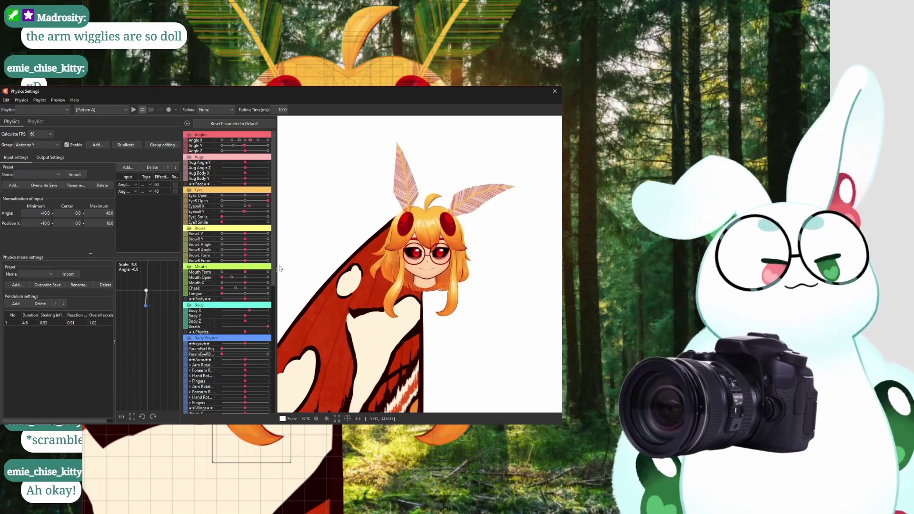
Preview the short hairstyle with its long side strand through the Hair Switch parameter, and close the physics settings
scroll(222, 333, down, 10)
scroll(222, 386, down, 1)
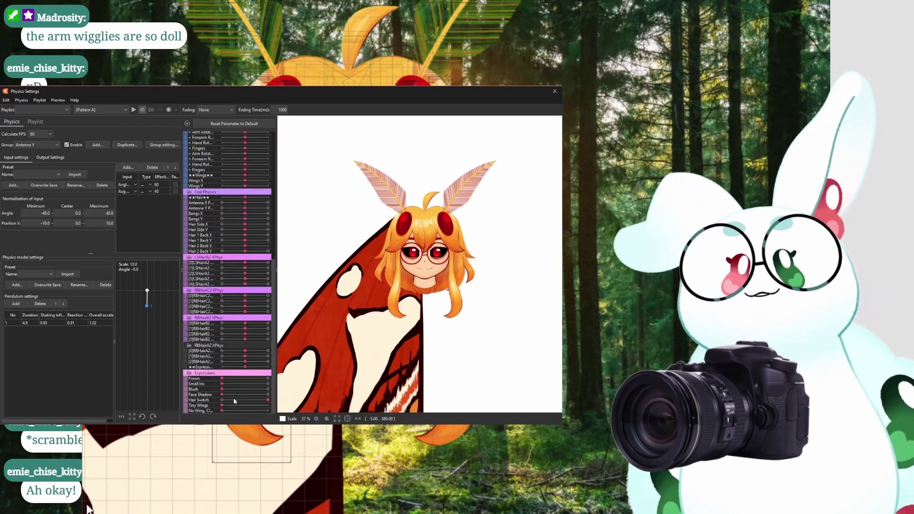
drag(425, 280, 497, 286)
scroll(476, 287, up, 4)
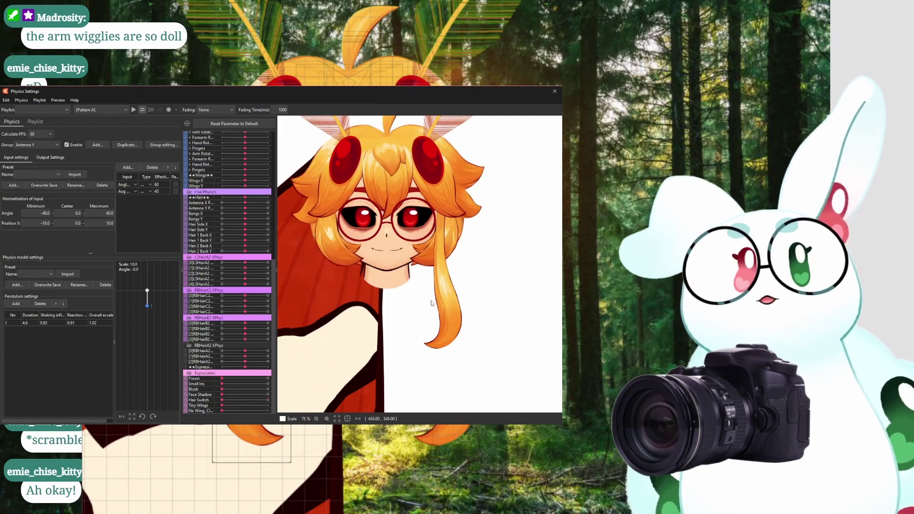
click(554, 91)
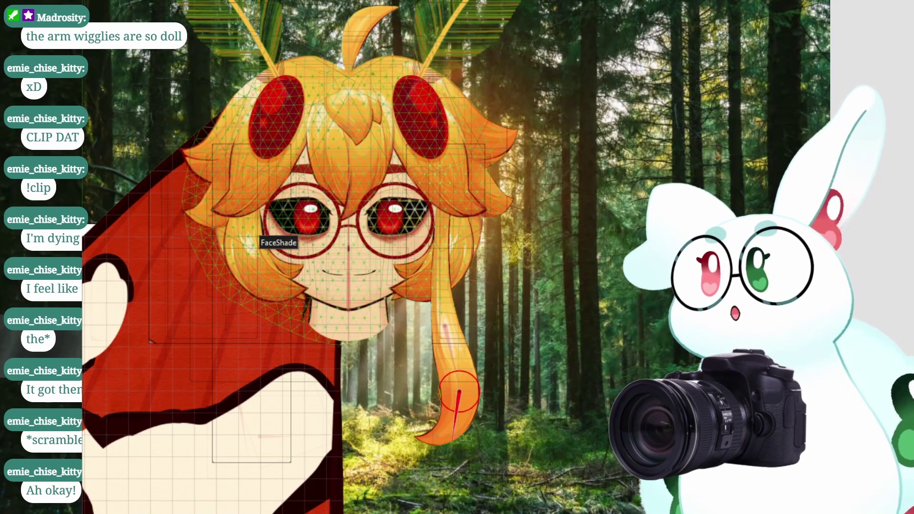
Select the warp deformer of the long side hair strand opposite the wing and reset the parameters to default values
click(445, 303)
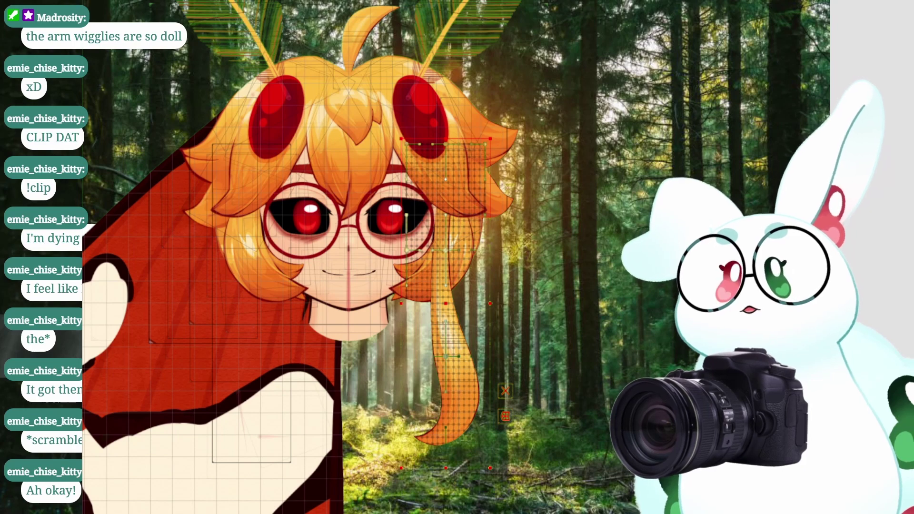
click(109, 498)
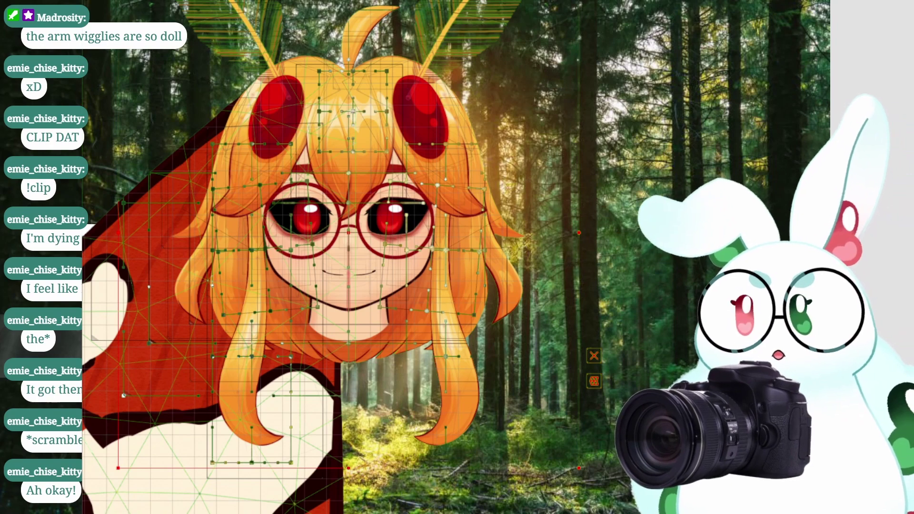
click(446, 303)
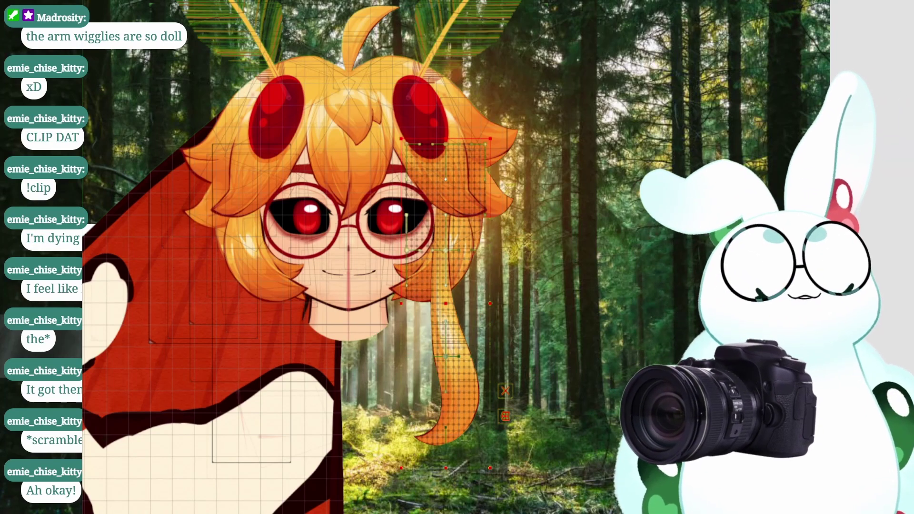
right_click(83, 238)
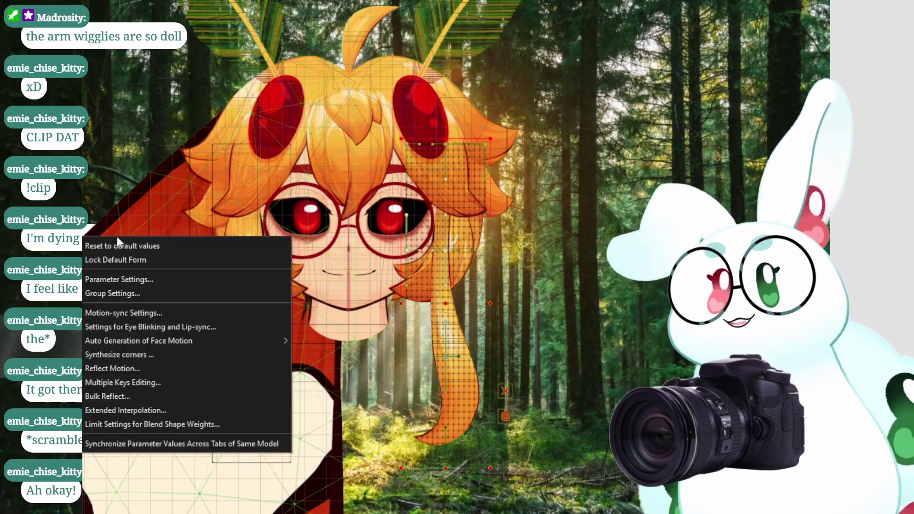
click(130, 244)
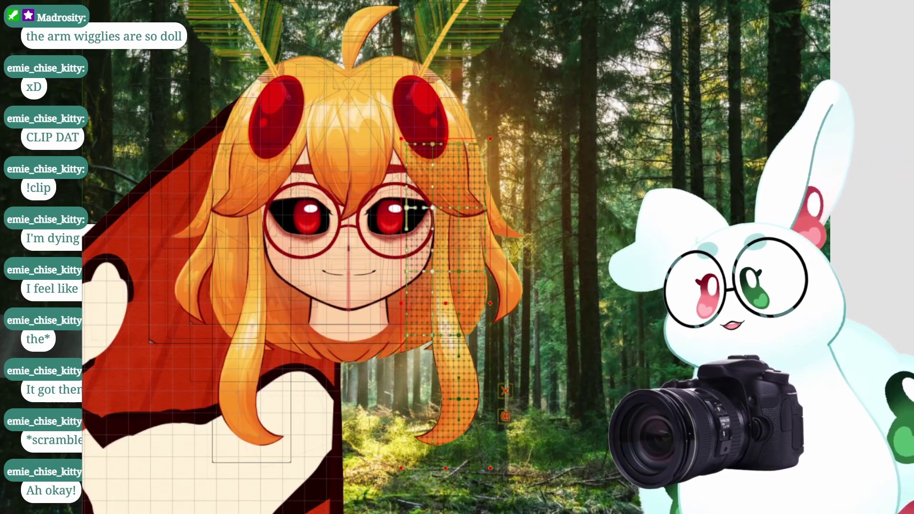
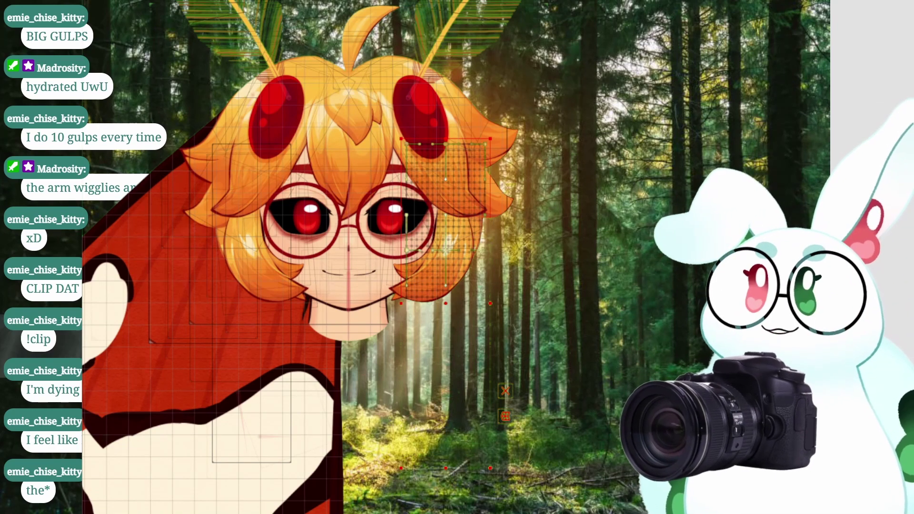
Inspect the warp deformers and meshes of the short side hair strands opposite the wing, and deselect them
key(Escape)
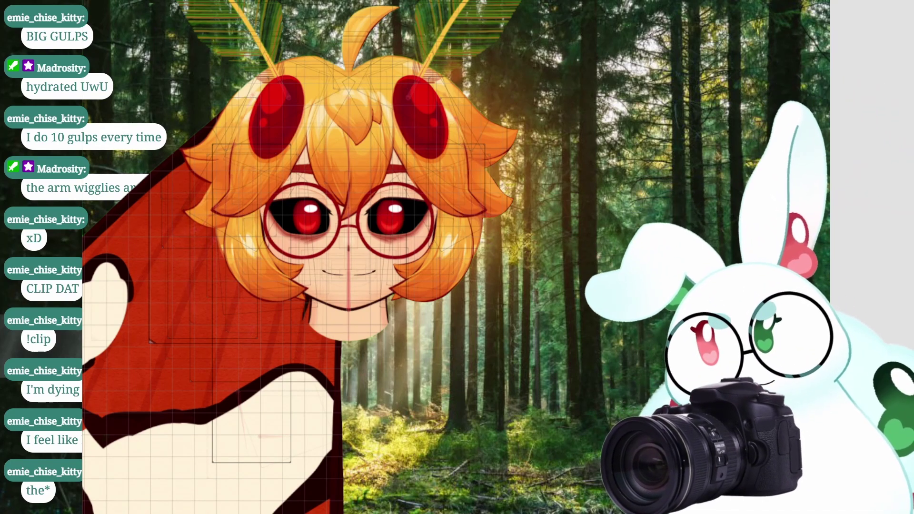
click(445, 303)
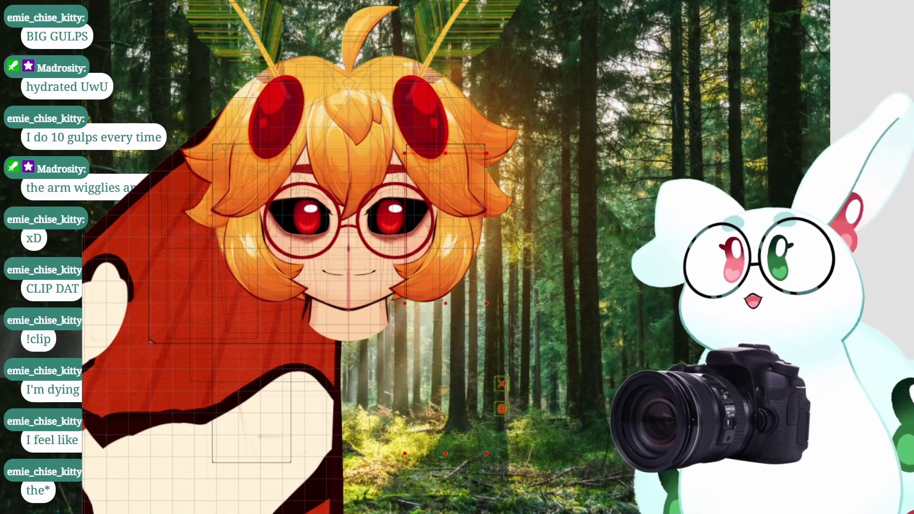
click(445, 216)
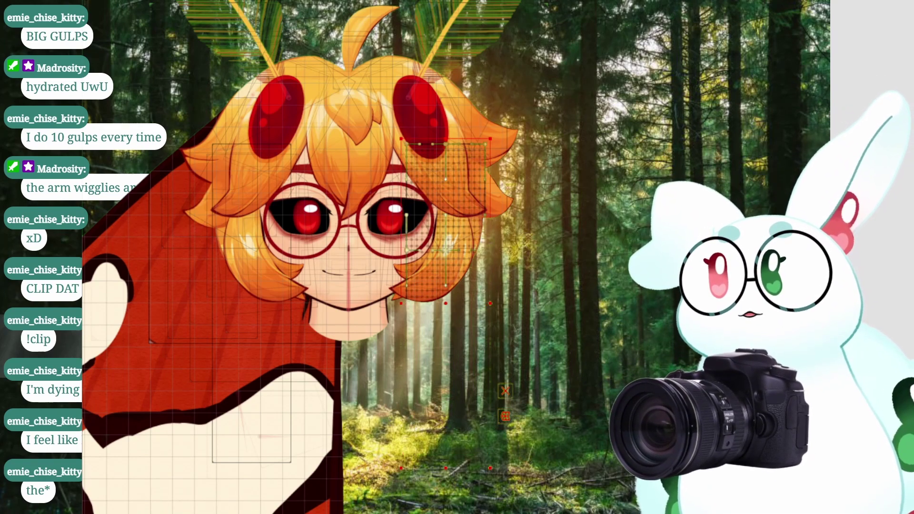
click(431, 260)
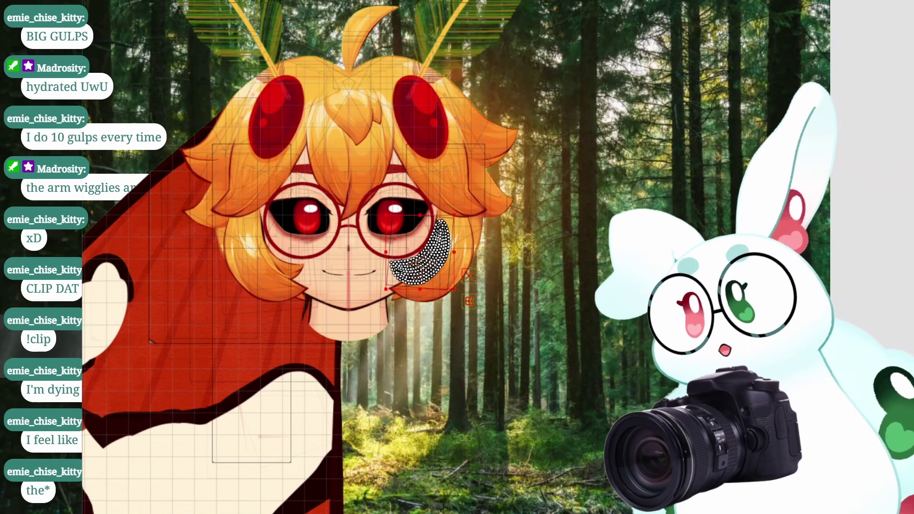
click(457, 248)
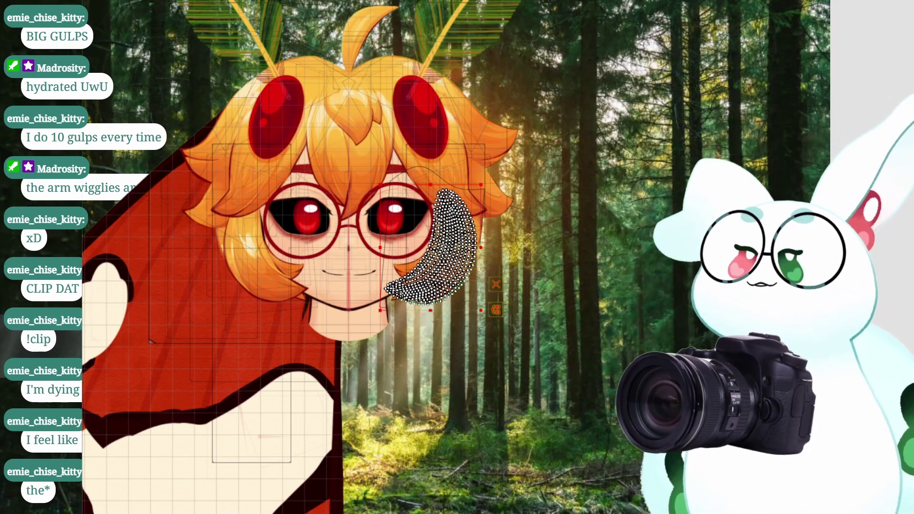
key(Escape)
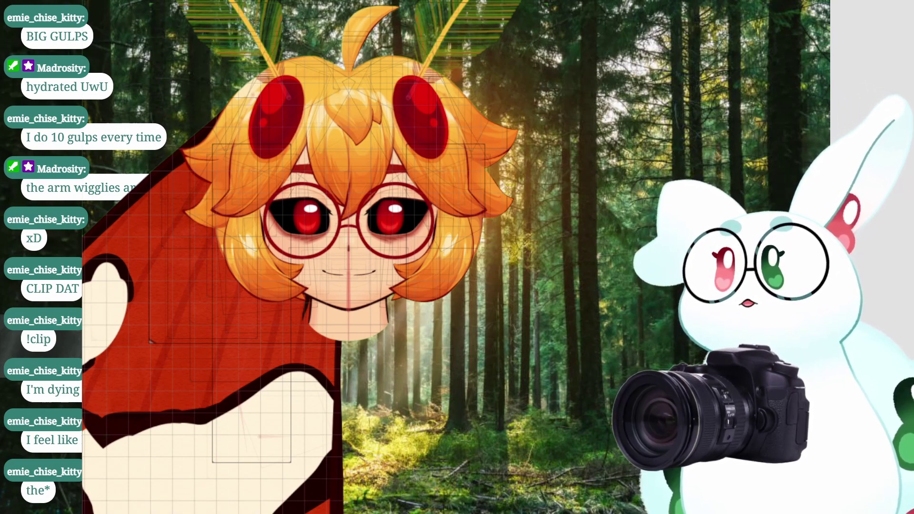
click(432, 248)
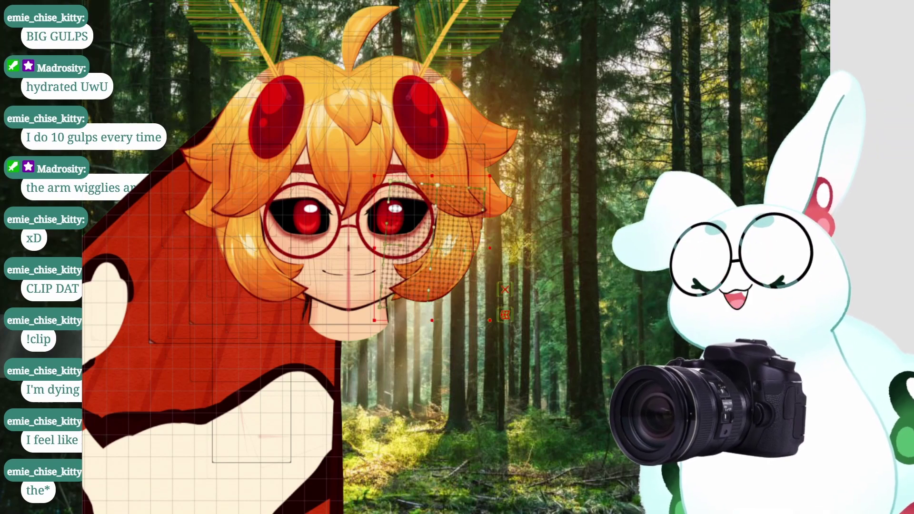
click(450, 252)
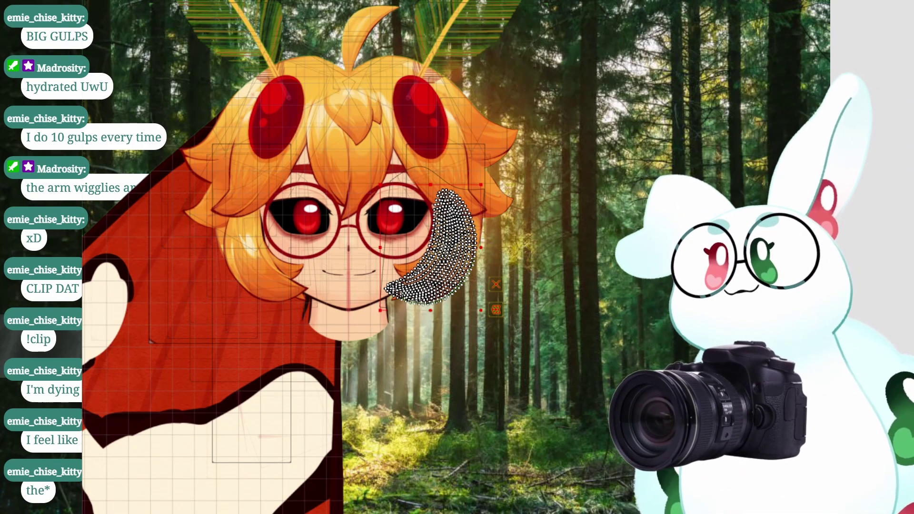
click(426, 260)
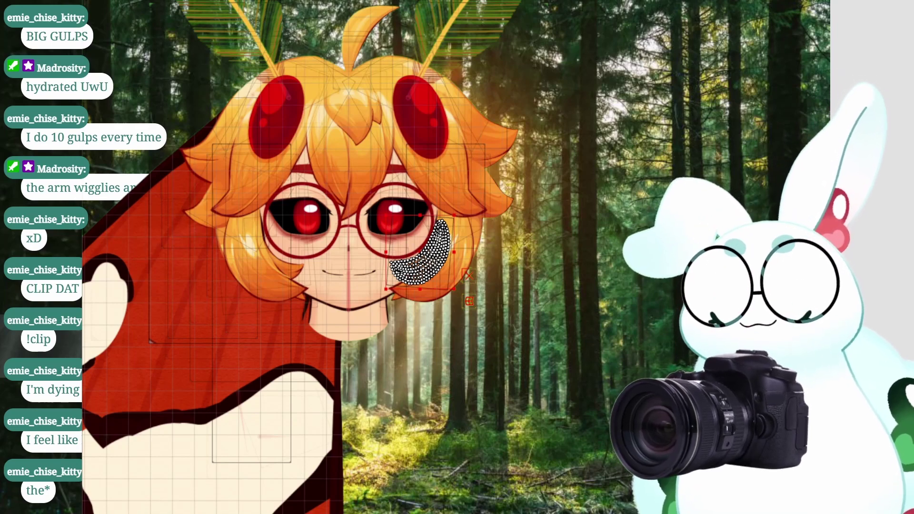
key(Escape)
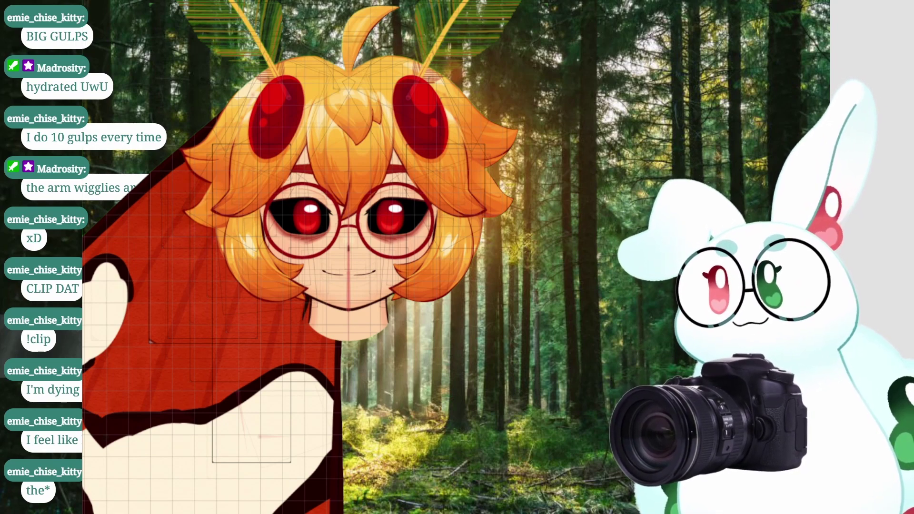
click(450, 253)
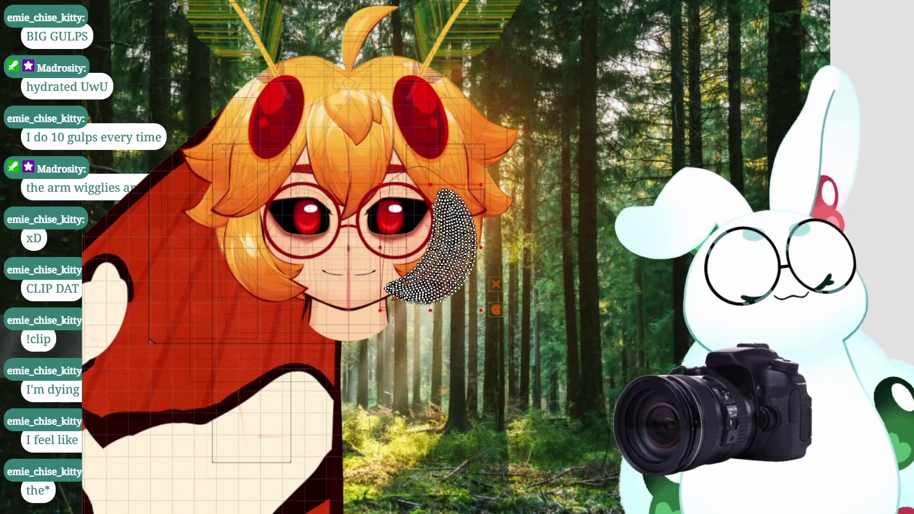
key(Escape)
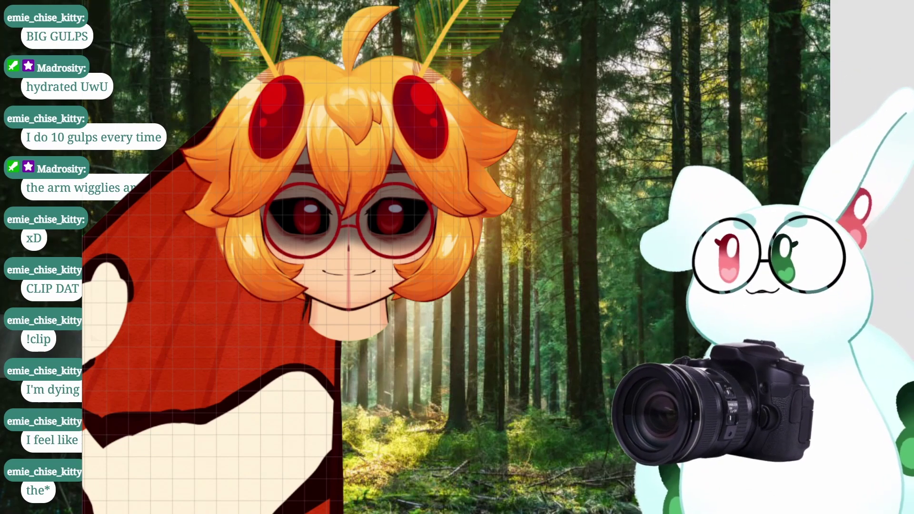
Select the hair shadow mesh spanning the head and check its coverage over the face and neck up close
click(351, 344)
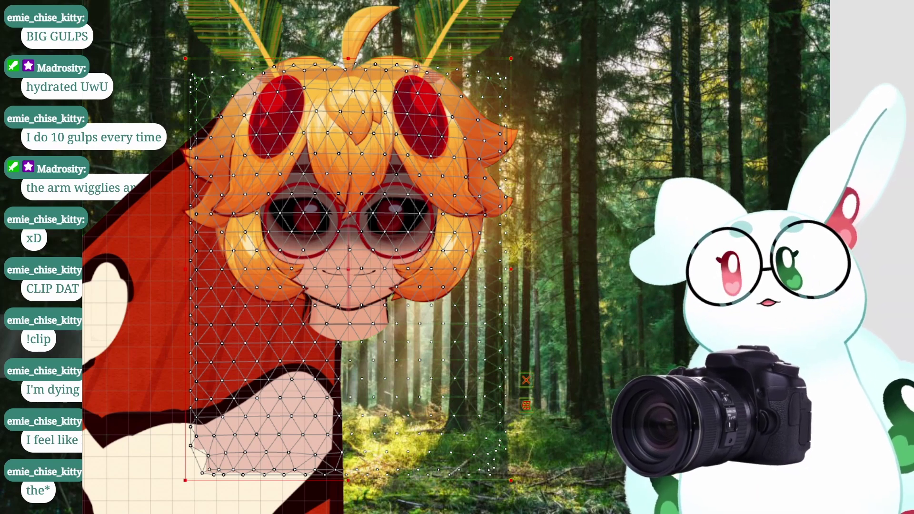
key(Escape)
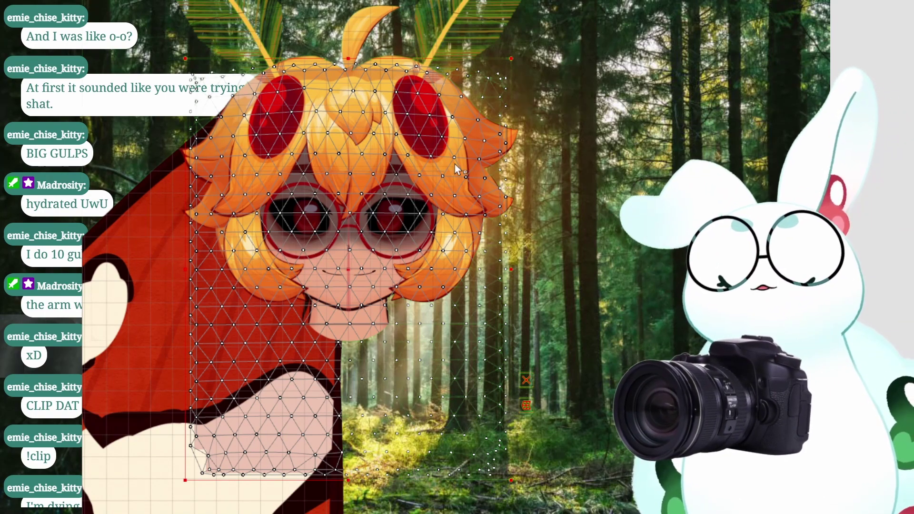
scroll(466, 169, up, 2)
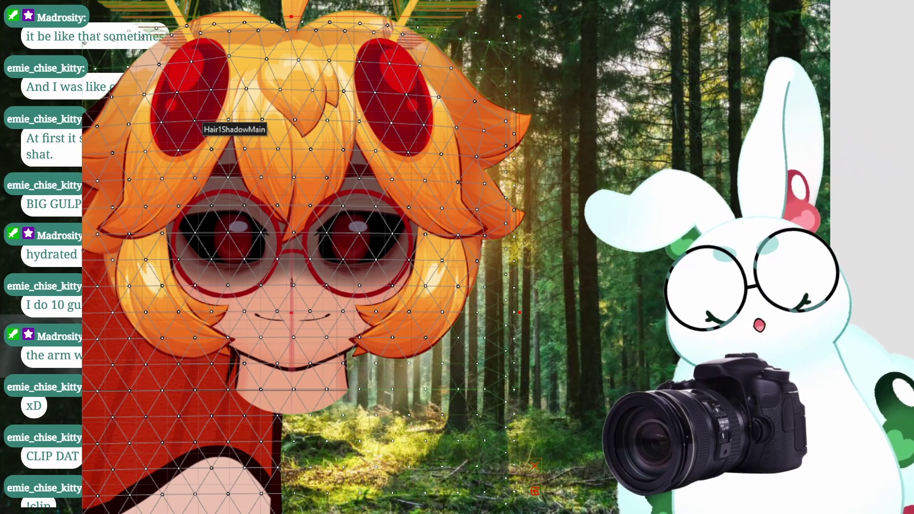
scroll(302, 194, down, 3)
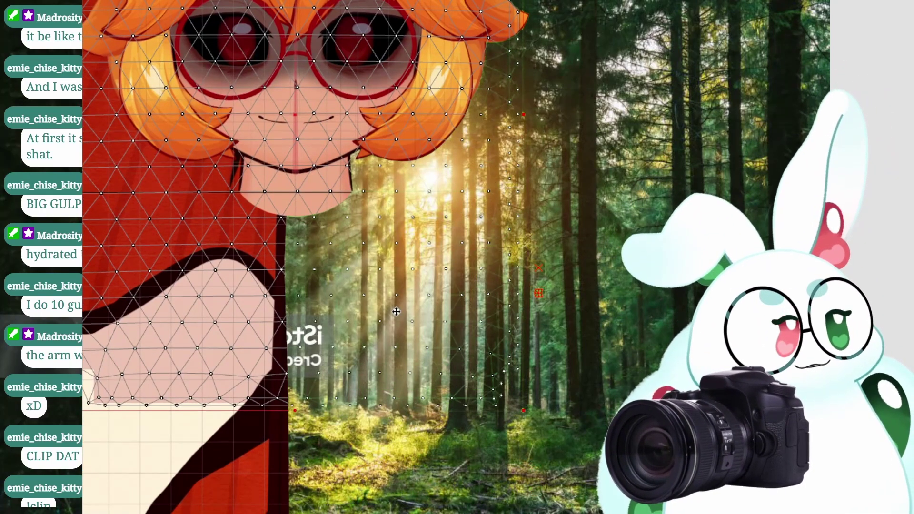
scroll(367, 268, up, 2)
drag(270, 187, 339, 427)
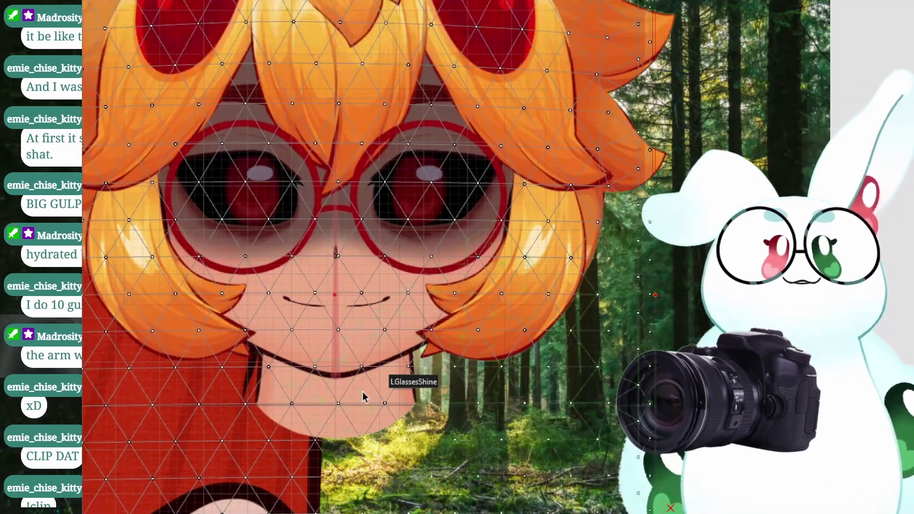
scroll(362, 396, down, 2)
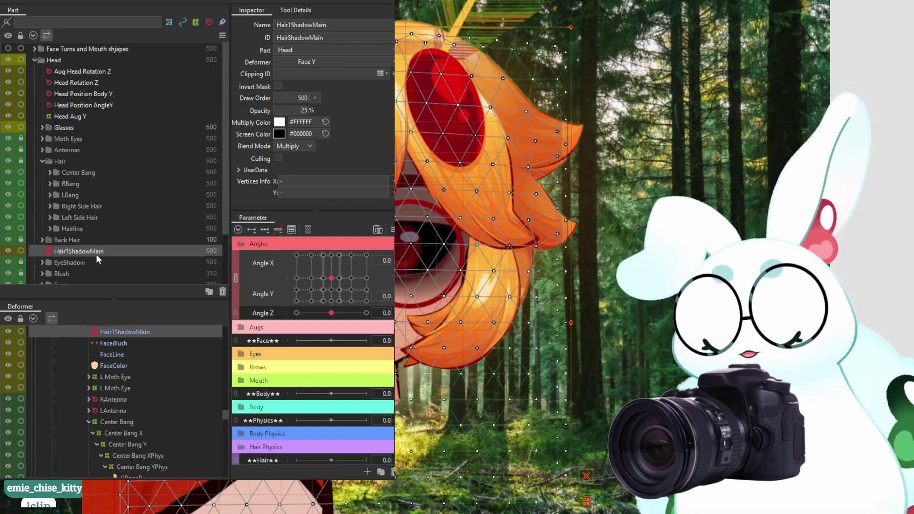
Duplicate the Hair1ShadowMain mesh and rename the copy HairShadowMain2
key(ctrl+d)
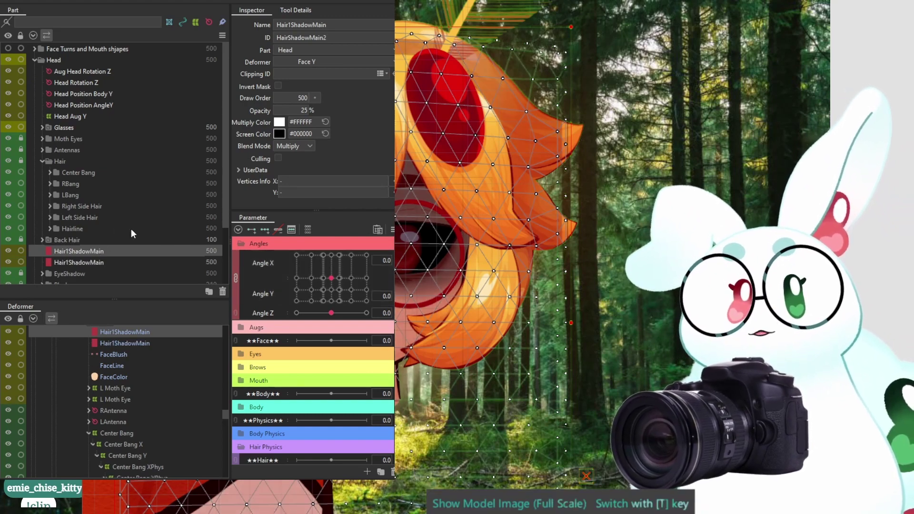
double_click(312, 25)
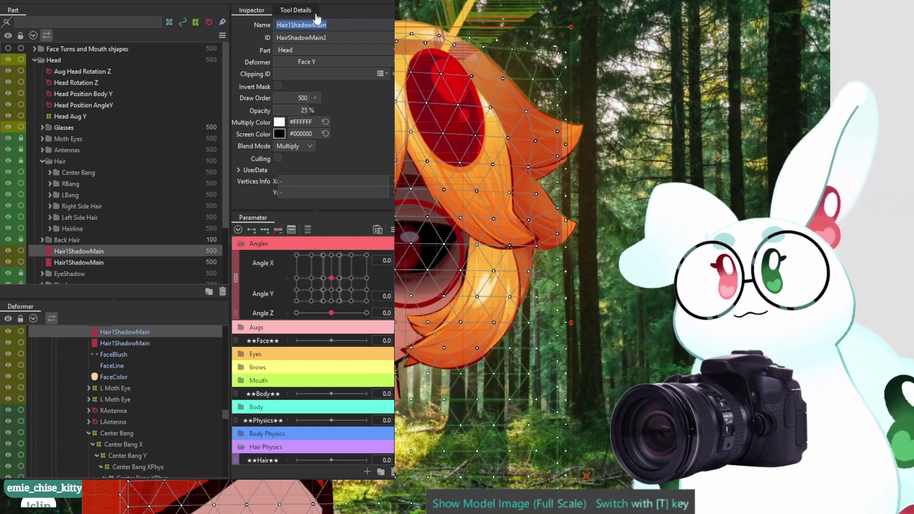
key(Right)
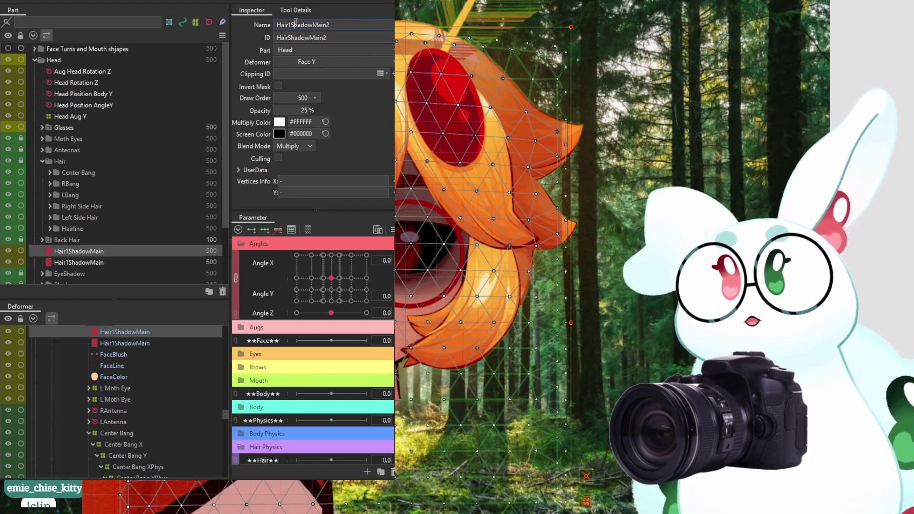
text(2)
key(Left)
key(Left)
key(Left)
key(Left)
key(Left)
key(Left)
key(Left)
key(Left)
key(Left)
key(Left)
key(Left)
key(Left)
key(BackSpace)
key(Return)
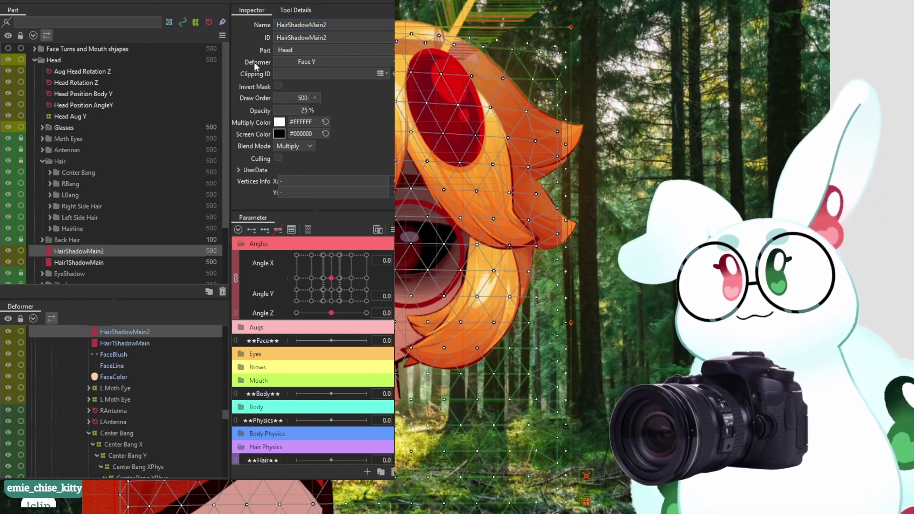
Set both the name and the ID of the original hair shadow mesh to HairShadowMain1
click(71, 263)
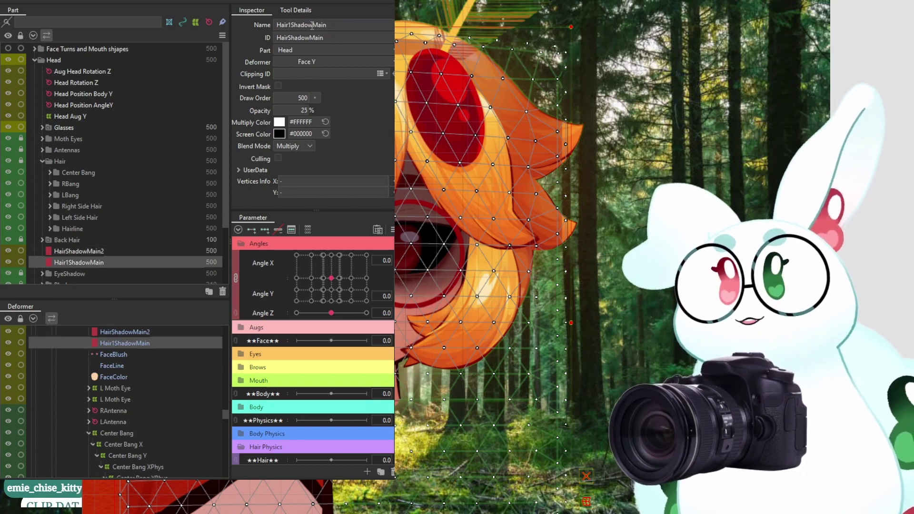
double_click(292, 26)
key(Left)
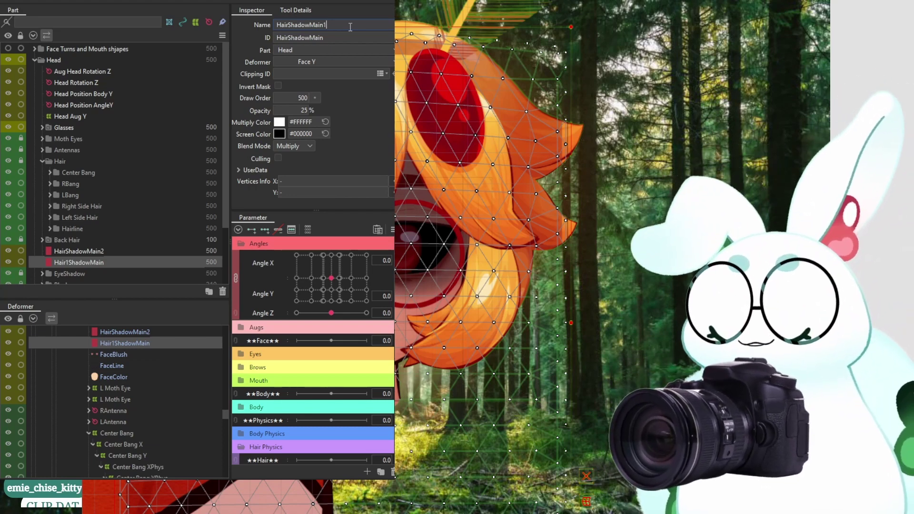
key(Return)
double_click(329, 38)
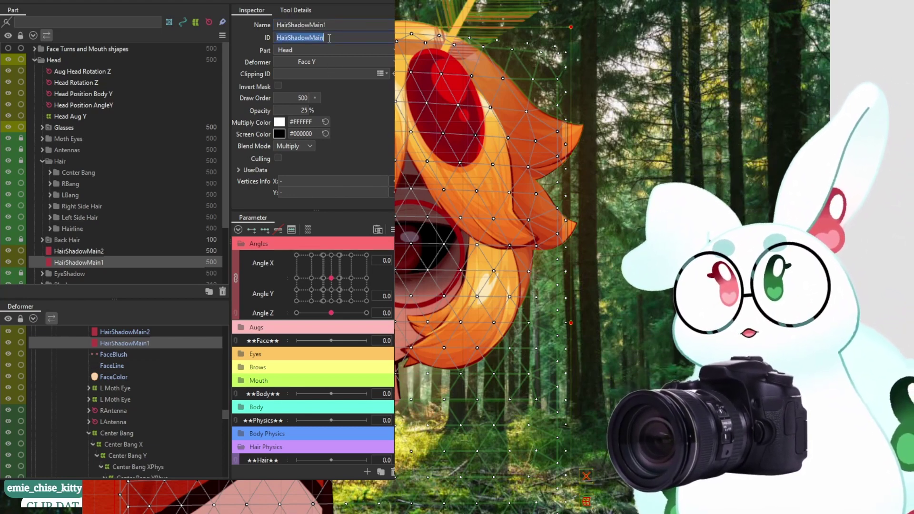
text(HairShadowMain1)
double_click(353, 26)
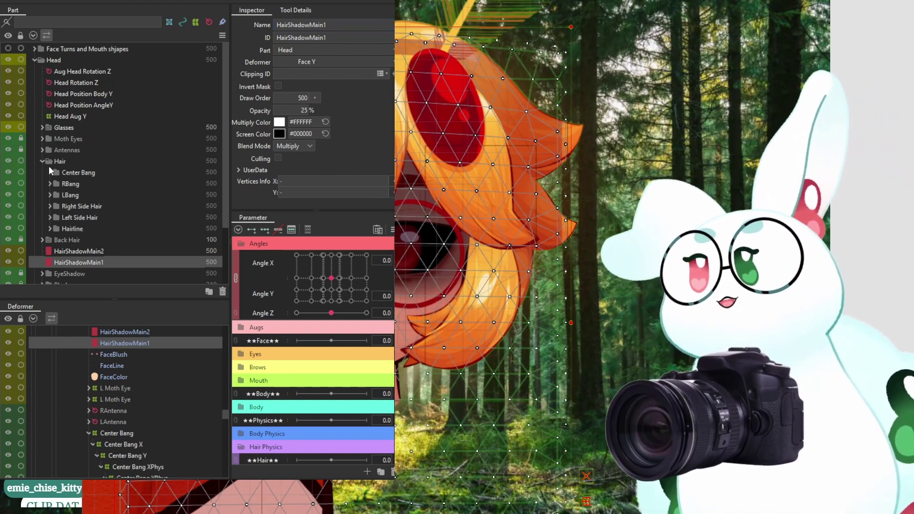
Select all child objects of the Center Bang, RBang, LBang, Right Side Hair and Left Side Hair parts
click(62, 172)
shift+click(80, 217)
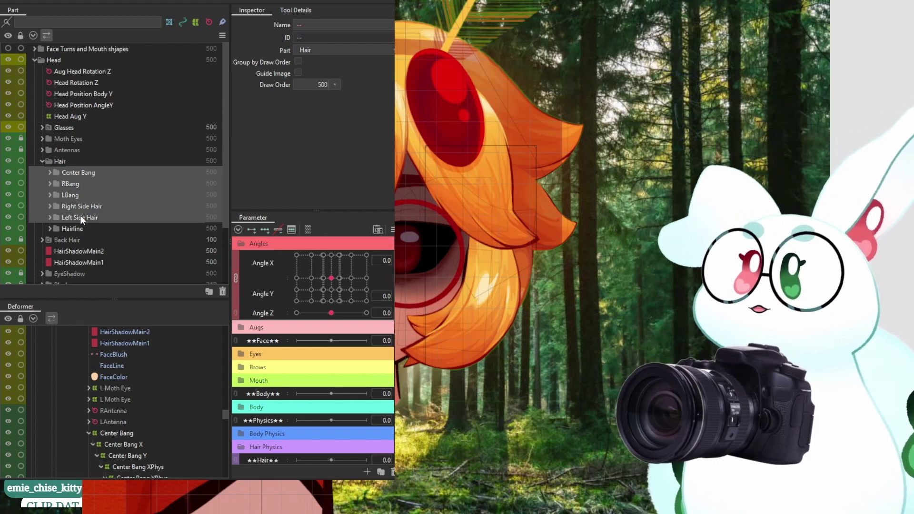
right_click(73, 173)
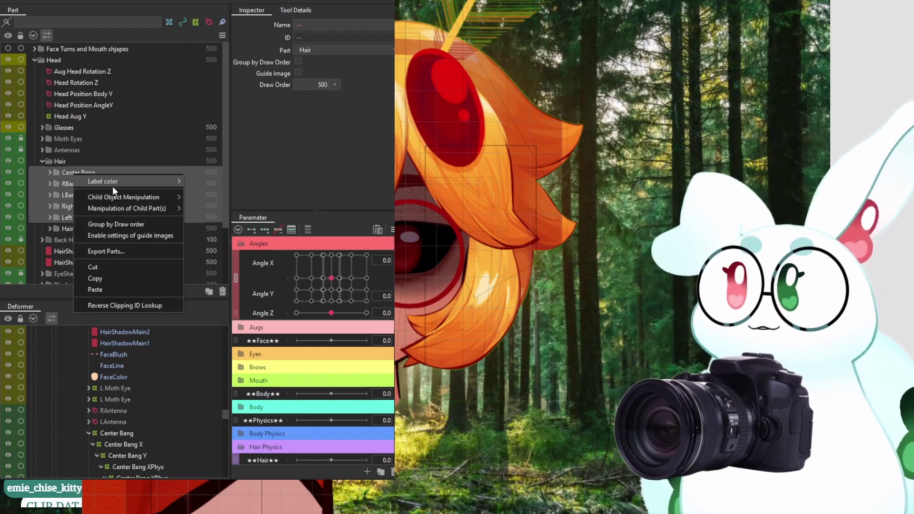
mouse_move(138, 196)
click(202, 198)
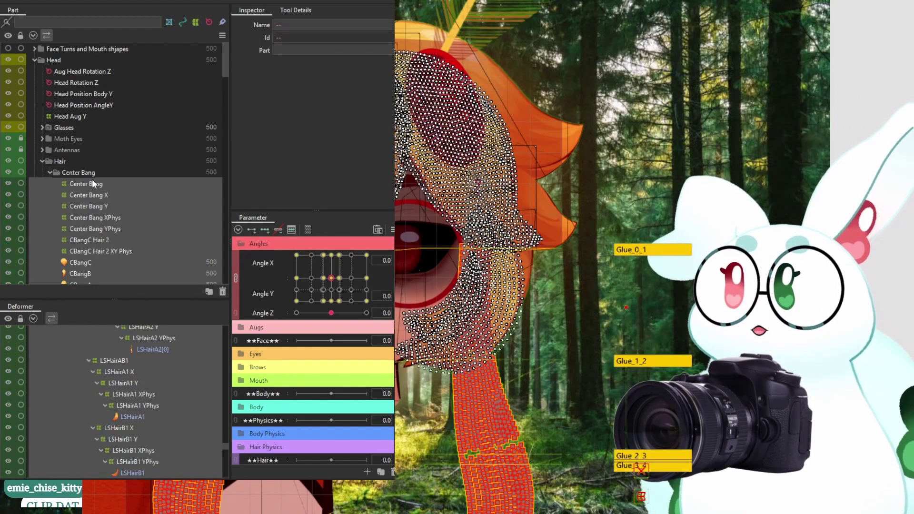
scroll(139, 188, down, 5)
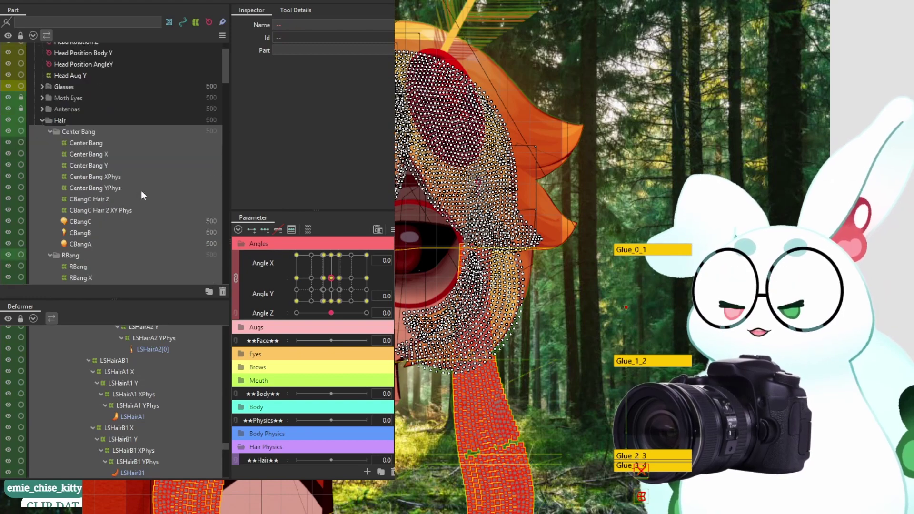
scroll(122, 174, up, 5)
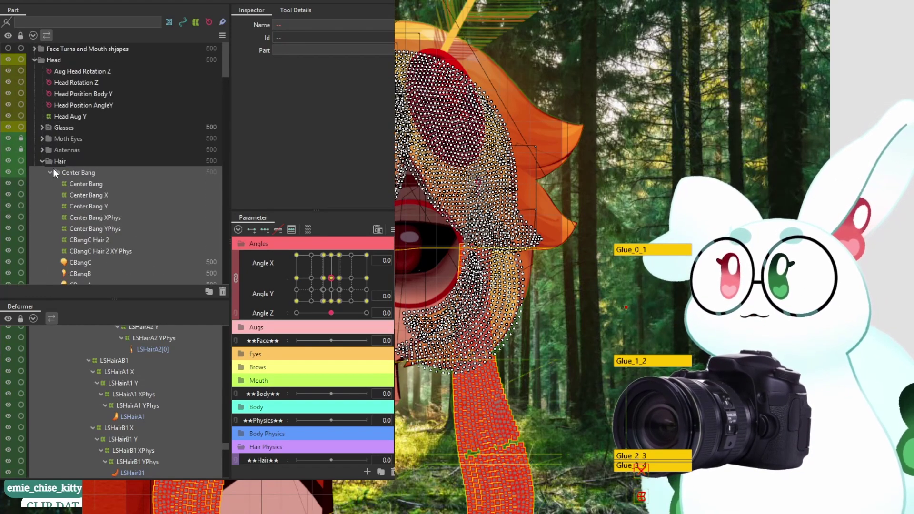
Clear the child object selection and collapse the bang and side hair folders inside the Hair part
click(41, 160)
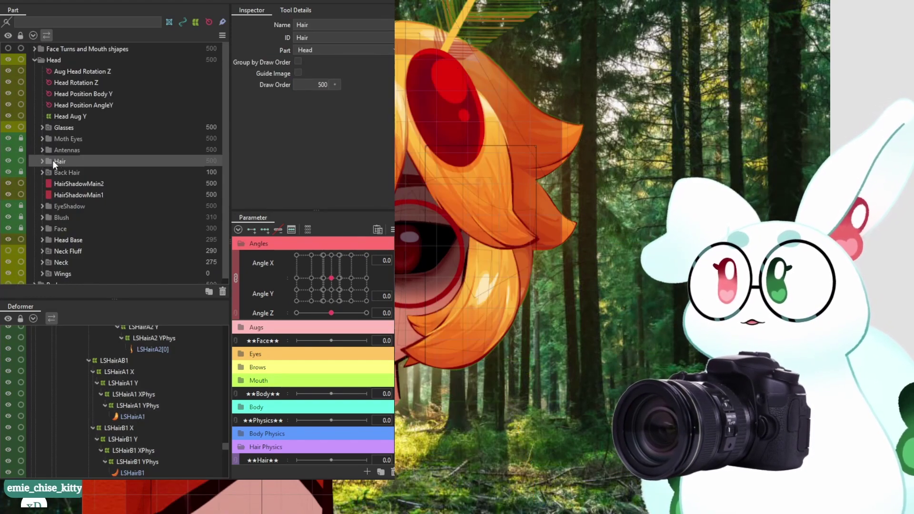
click(43, 160)
scroll(85, 207, down, 1)
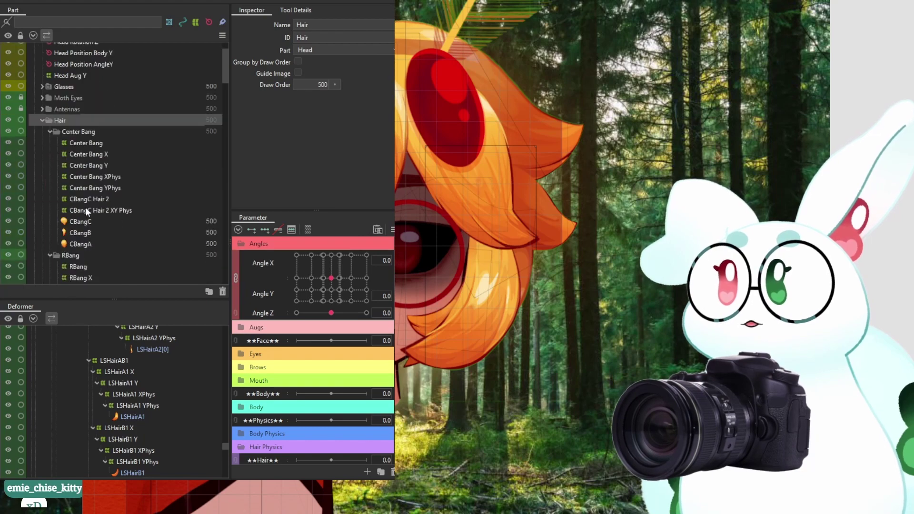
click(50, 131)
click(50, 143)
click(49, 155)
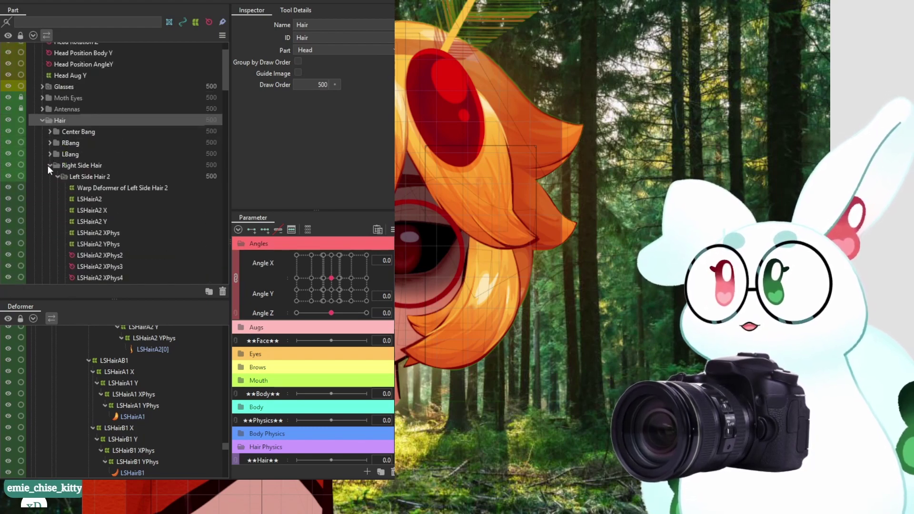
click(49, 165)
click(49, 176)
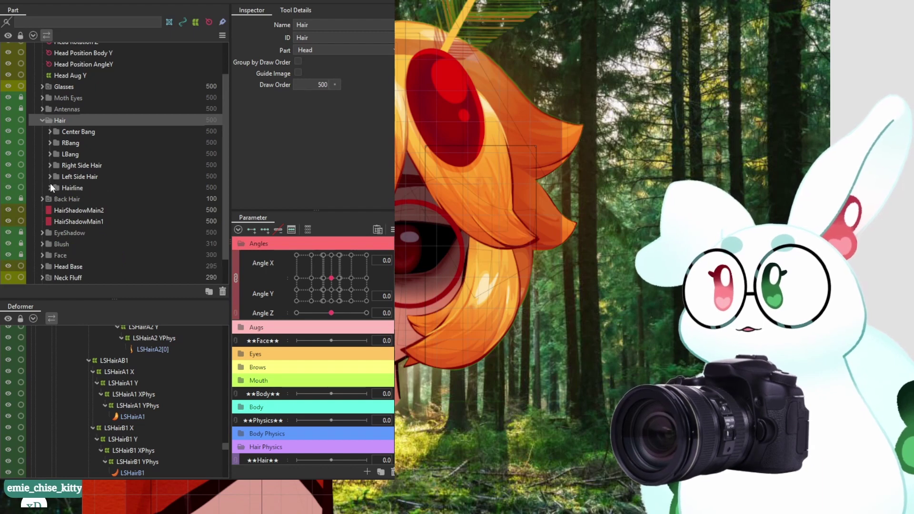
Select all child objects of the Hair part inside Head for copying
click(61, 187)
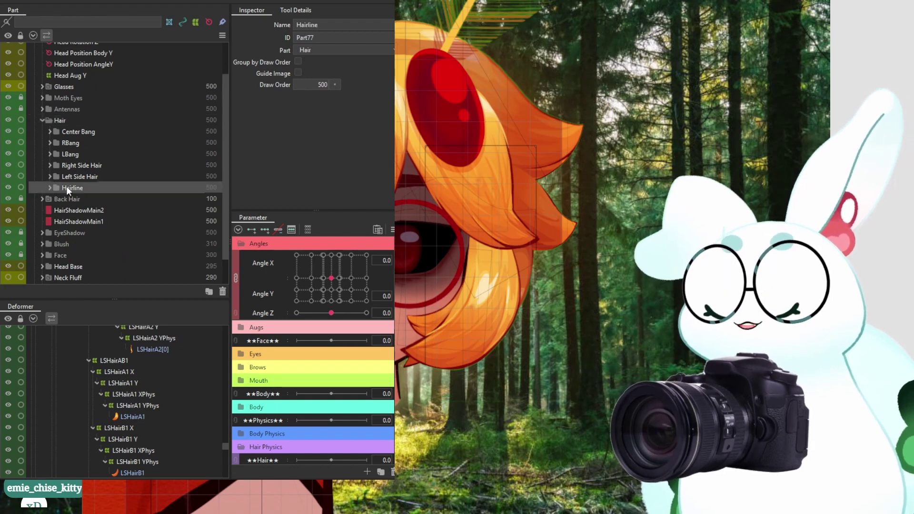
click(55, 118)
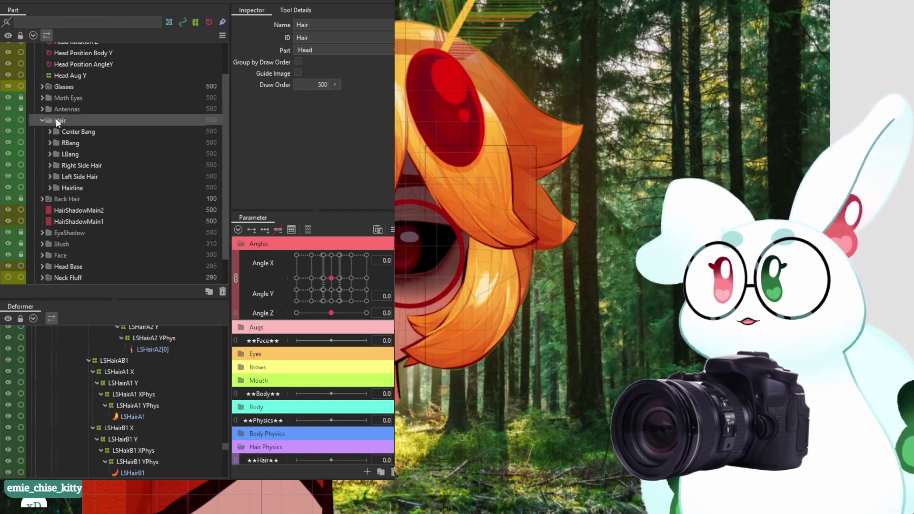
right_click(56, 118)
mouse_move(153, 144)
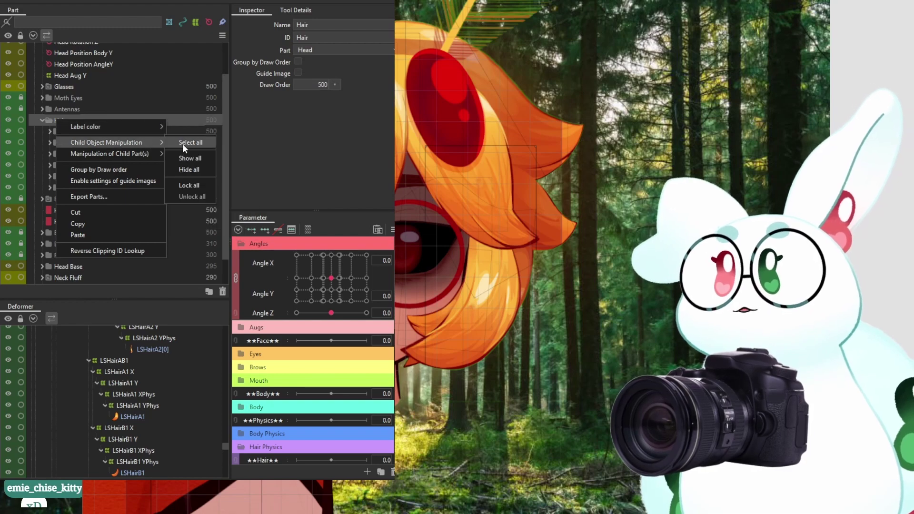
click(184, 143)
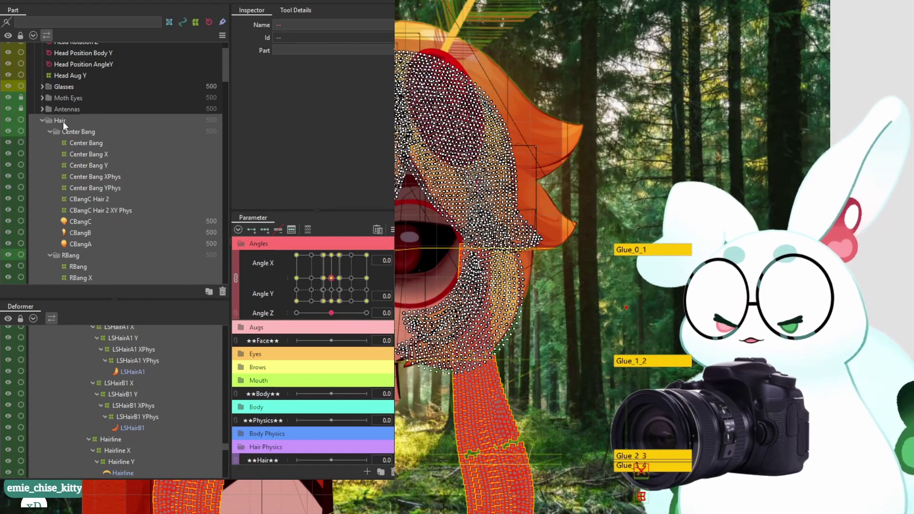
Paste a duplicate of the Hair part with all its child objects into the Head part
scroll(67, 112, down, 10)
click(67, 111)
scroll(86, 142, up, 20)
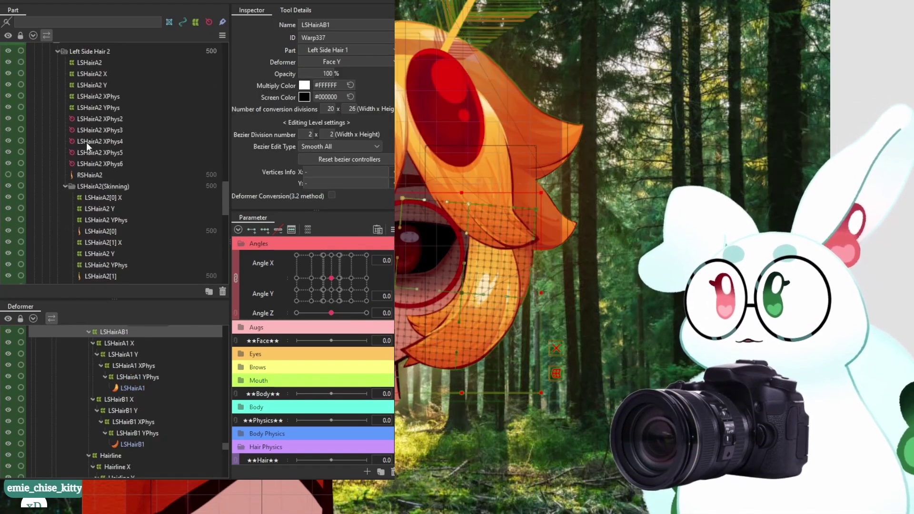
scroll(79, 143, up, 15)
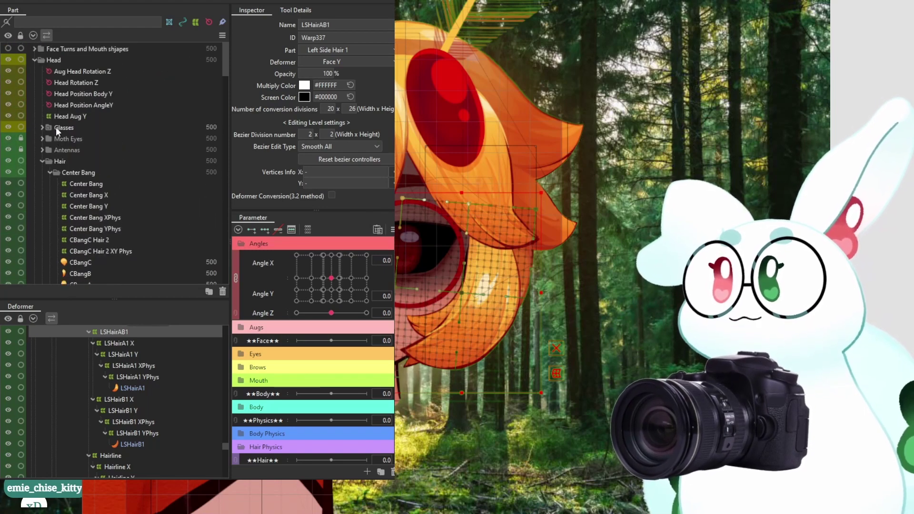
click(50, 62)
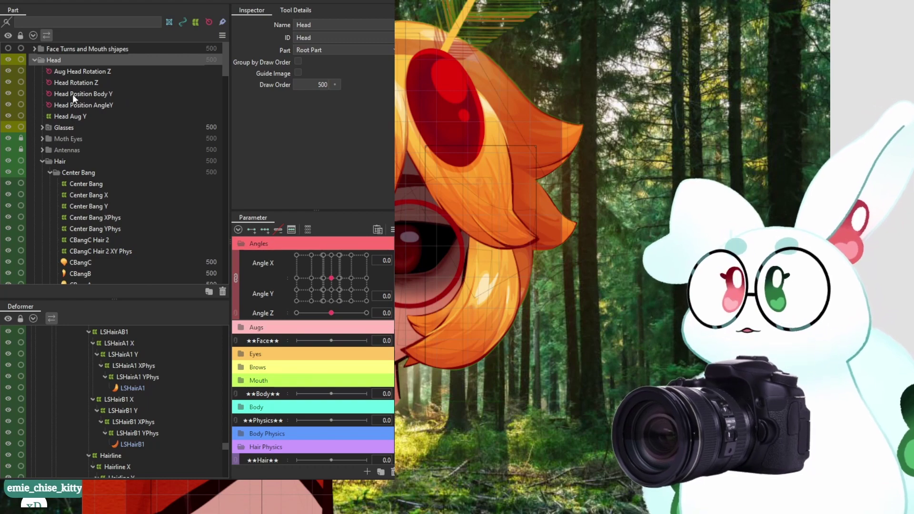
key(ctrl+a)
scroll(72, 128, up, 15)
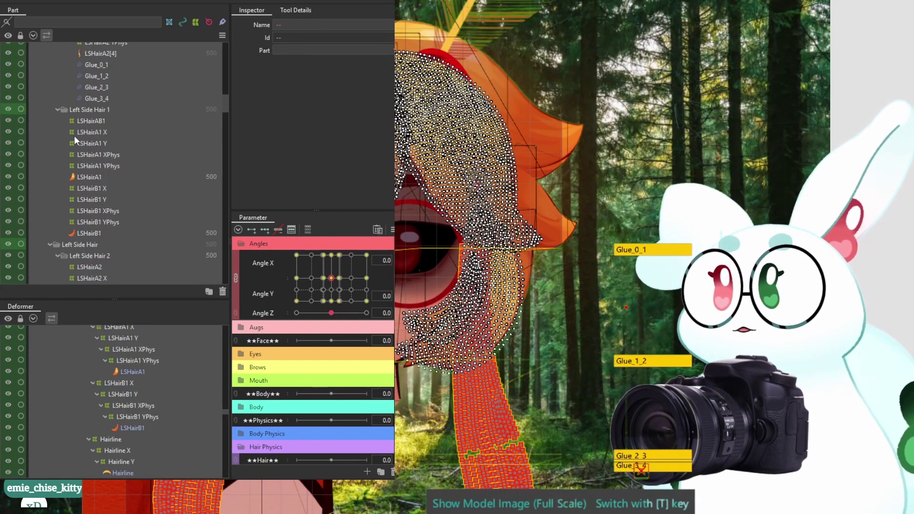
scroll(65, 136, up, 15)
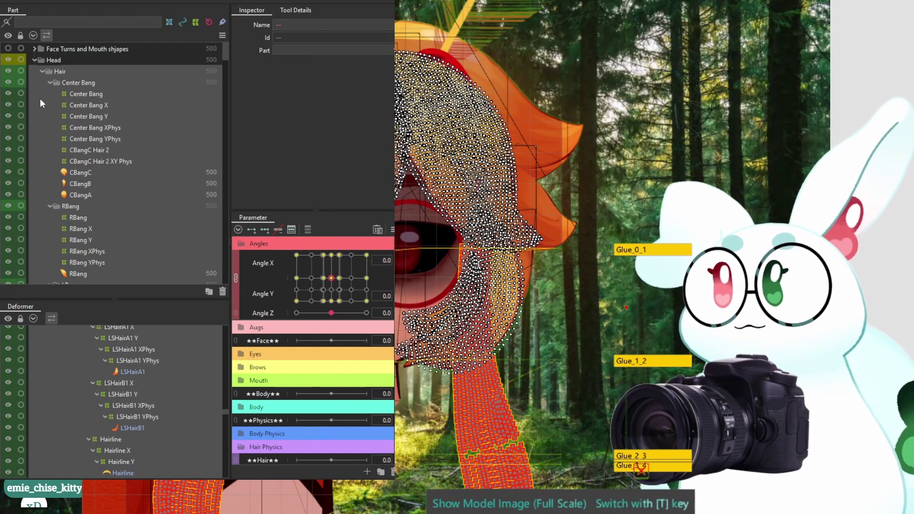
Collapse the bang and Left Side Hair folders of the pasted Hair copy, including the copy's own folder
click(50, 82)
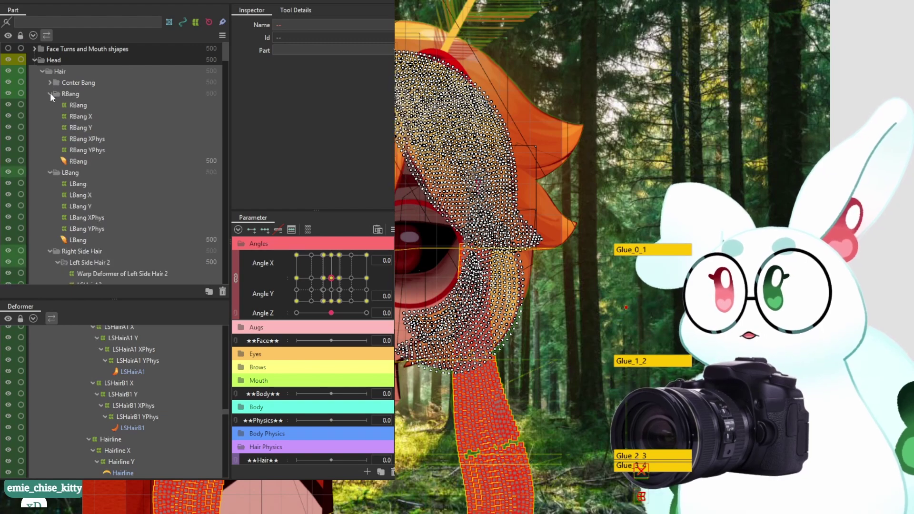
click(50, 94)
click(50, 104)
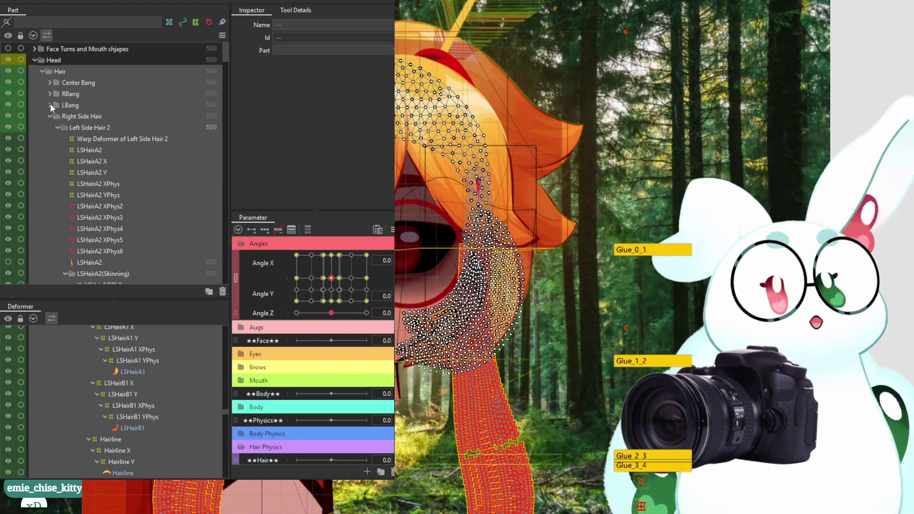
click(57, 128)
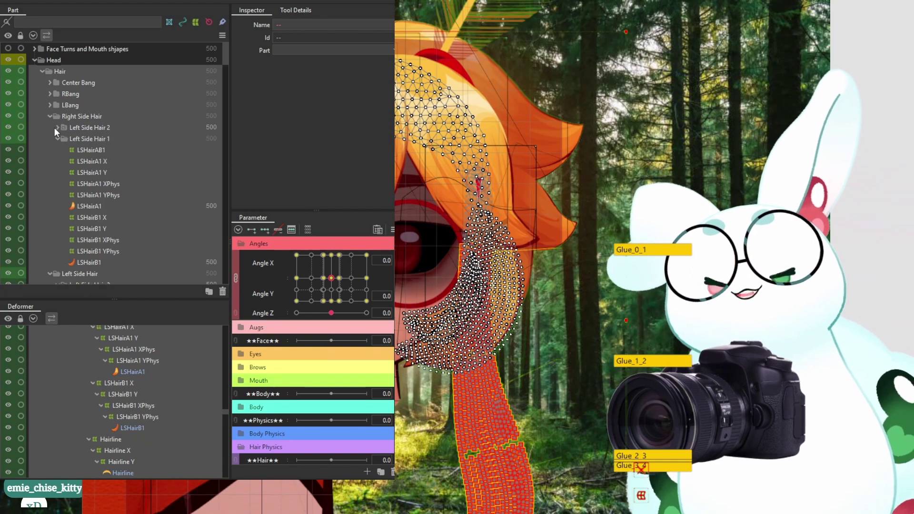
click(59, 138)
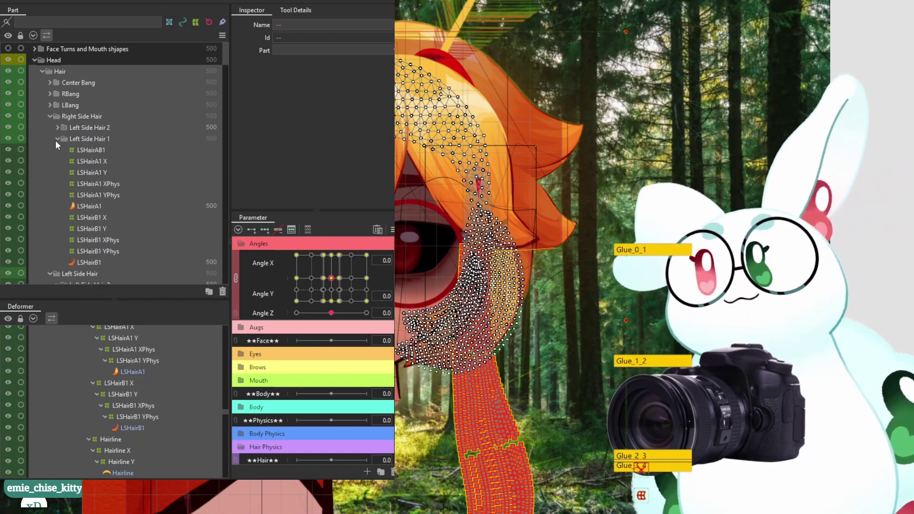
click(56, 139)
click(43, 70)
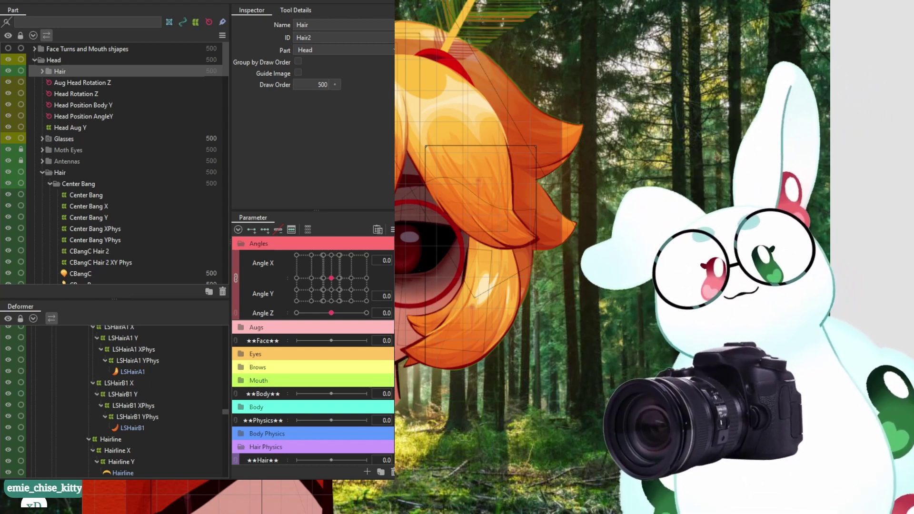
Collapse the original Hair folder and move the duplicated Hair part directly above it, below Antennas
drag(431, 510, 445, 408)
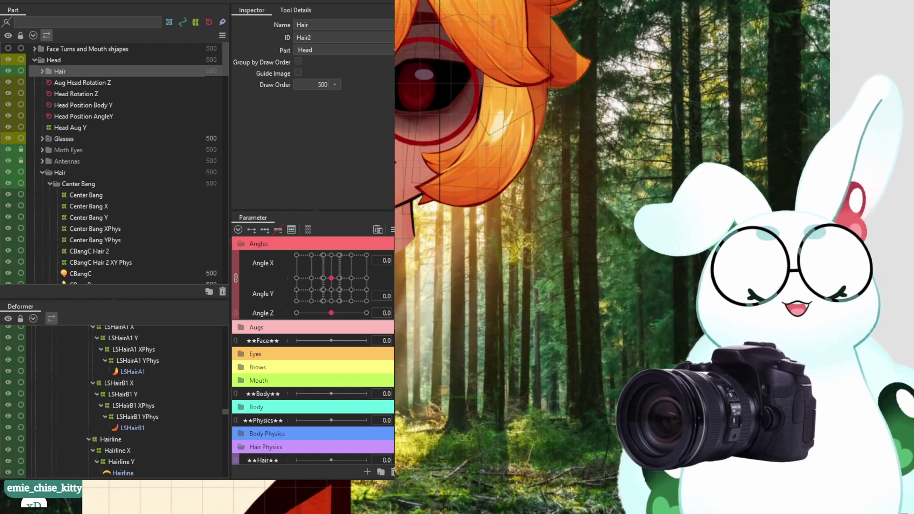
drag(455, 353, 443, 430)
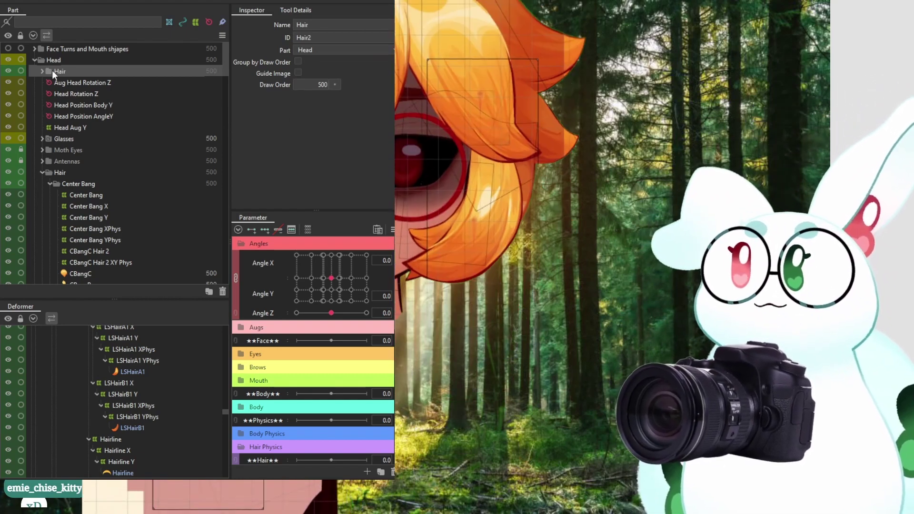
click(50, 184)
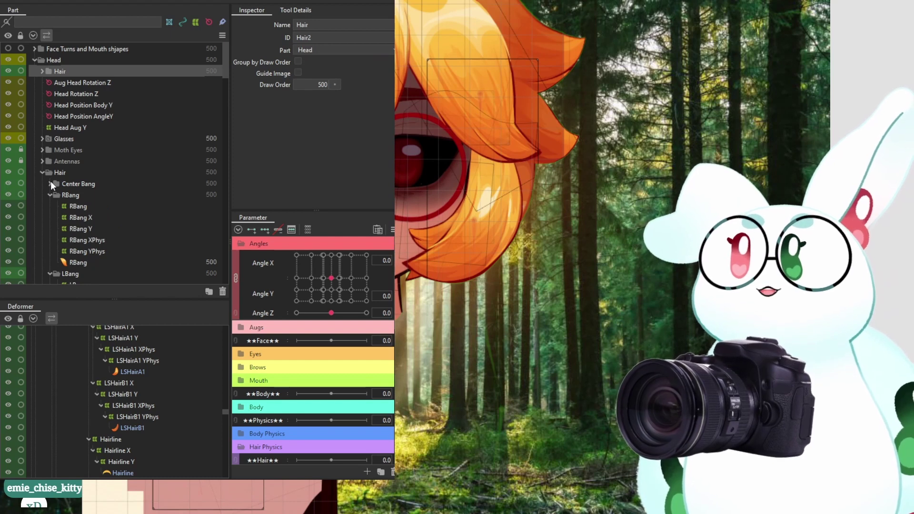
click(50, 194)
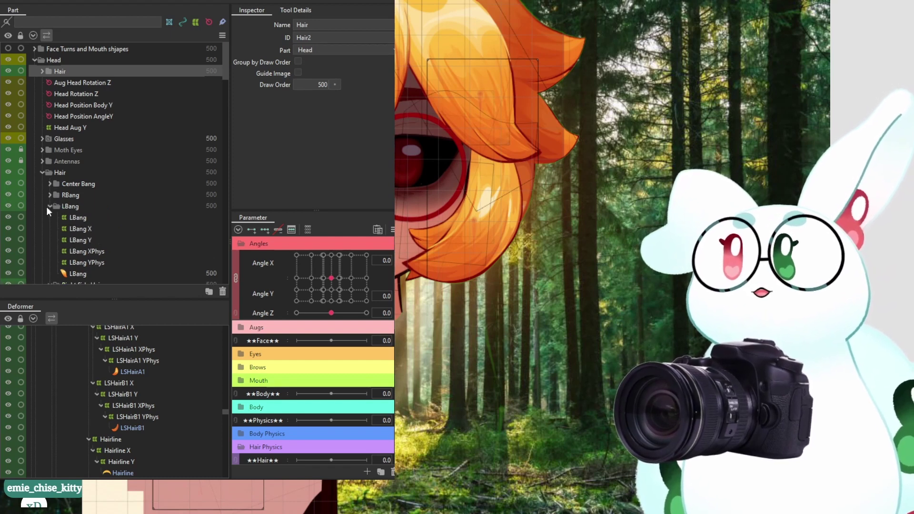
click(43, 172)
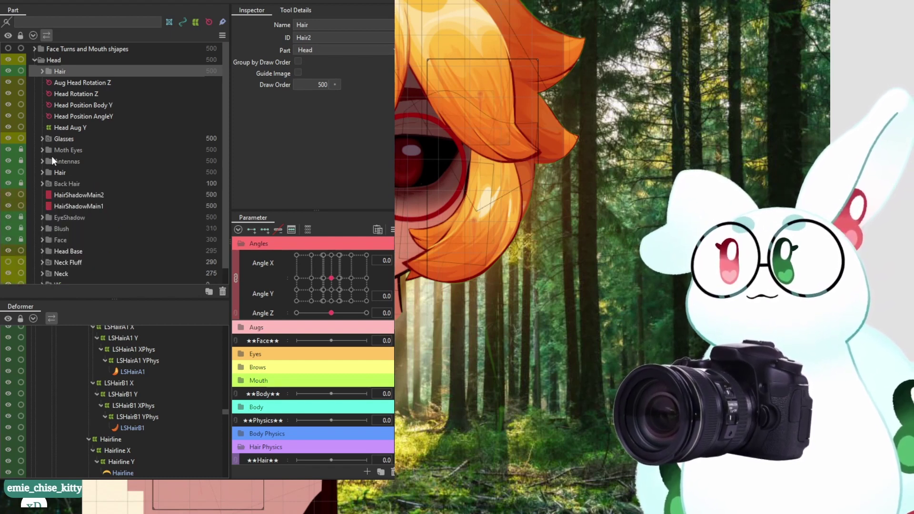
drag(59, 71, 38, 165)
Delete the Hairline part from the duplicated Hair part
click(42, 160)
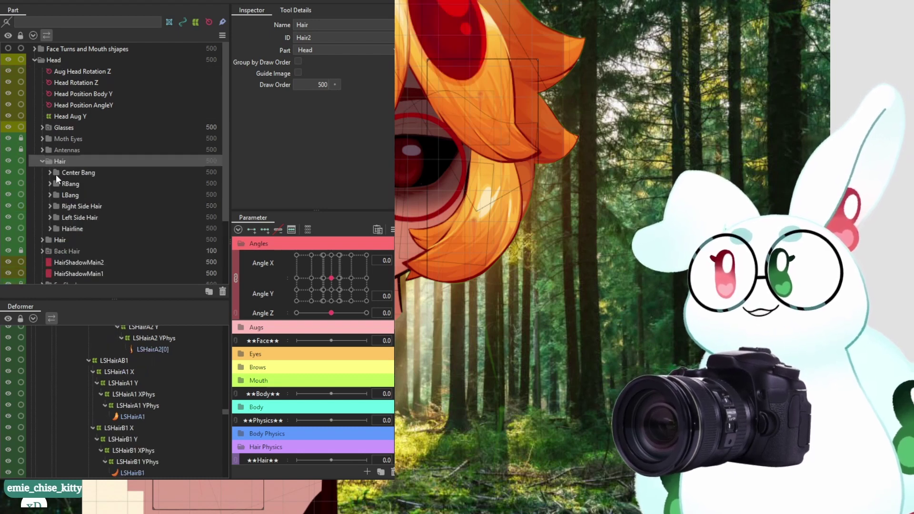
click(67, 228)
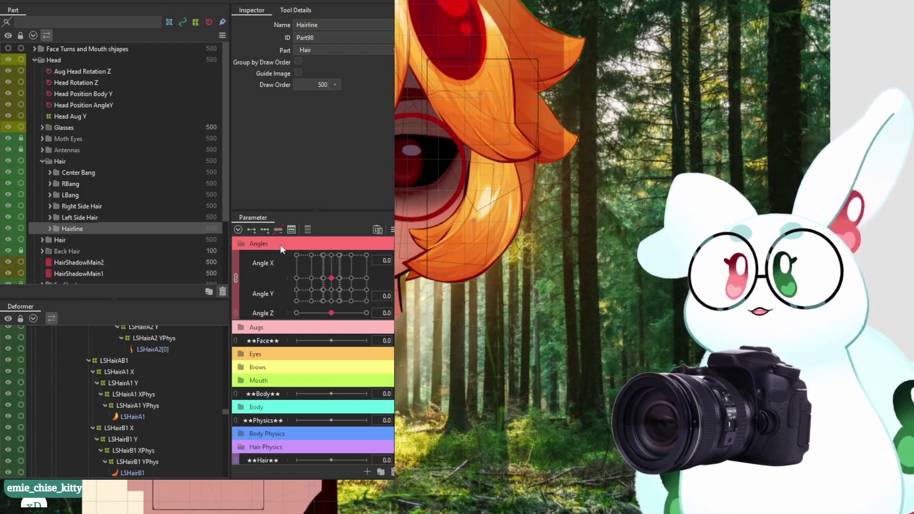
key(Delete)
Rename the duplicated Hair part to Hair SHADOW
click(63, 161)
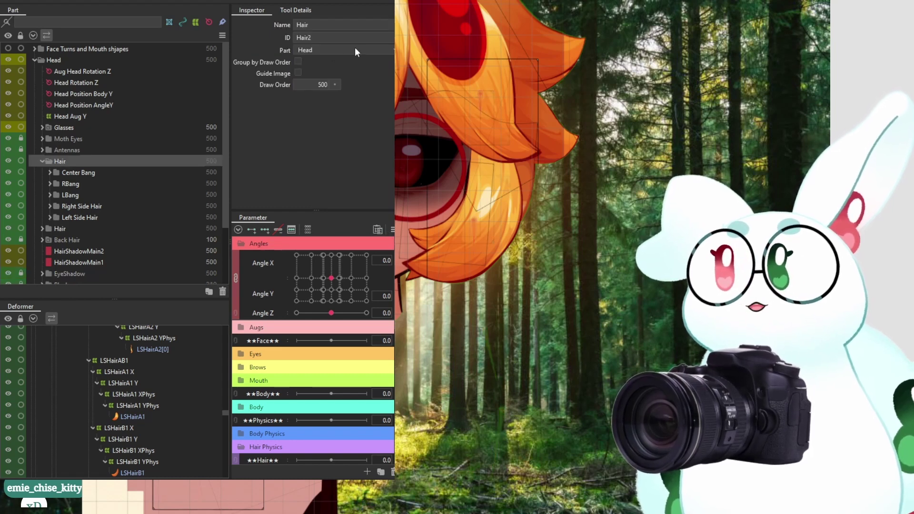
click(341, 26)
click(341, 27)
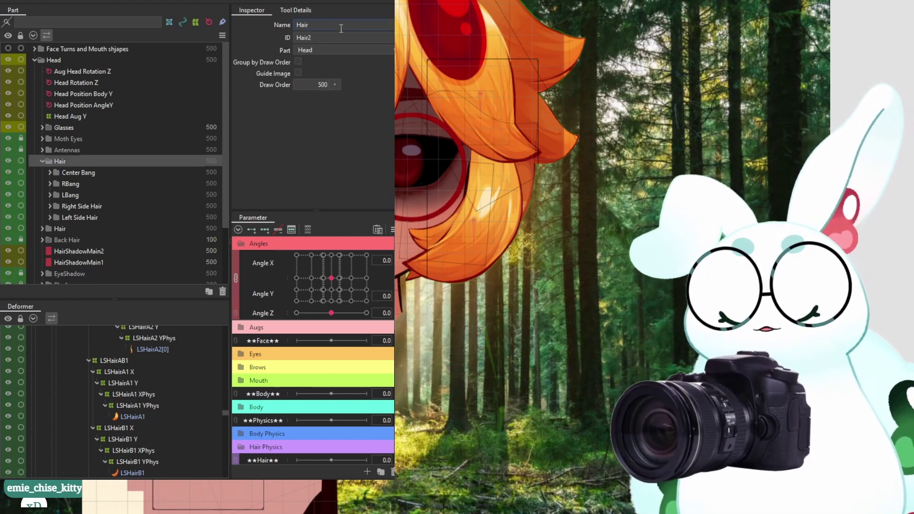
text(HAOD)
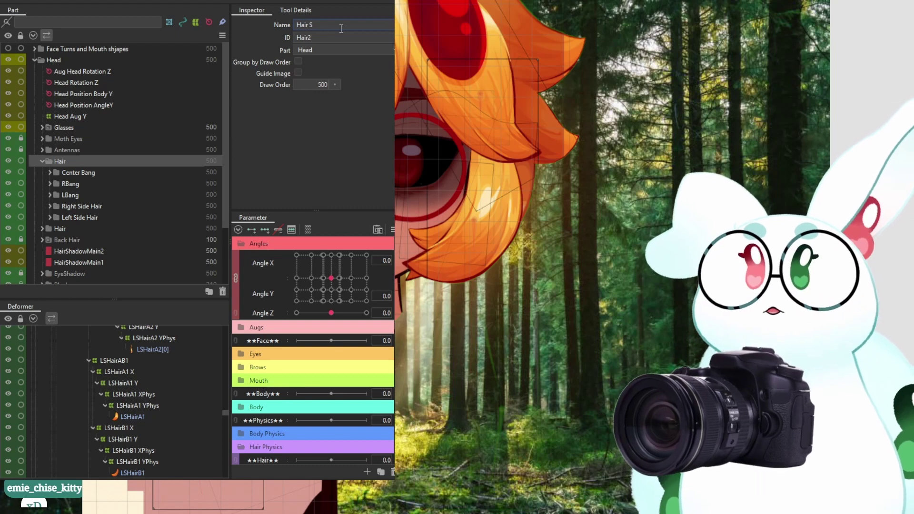
key(BackSpace)
key(BackSpace)
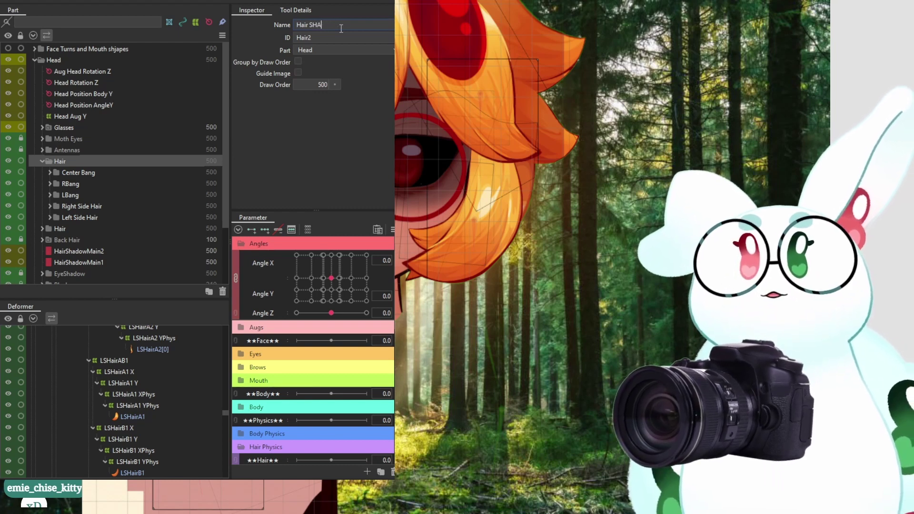
text(DOW)
key(Return)
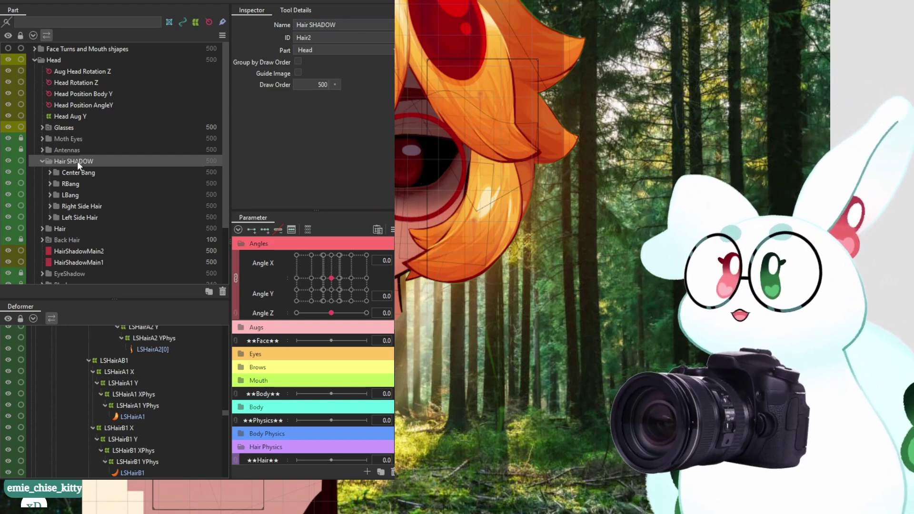
Expand the Center Bang folder inside Hair SHADOW and select its CBangA mesh
click(49, 173)
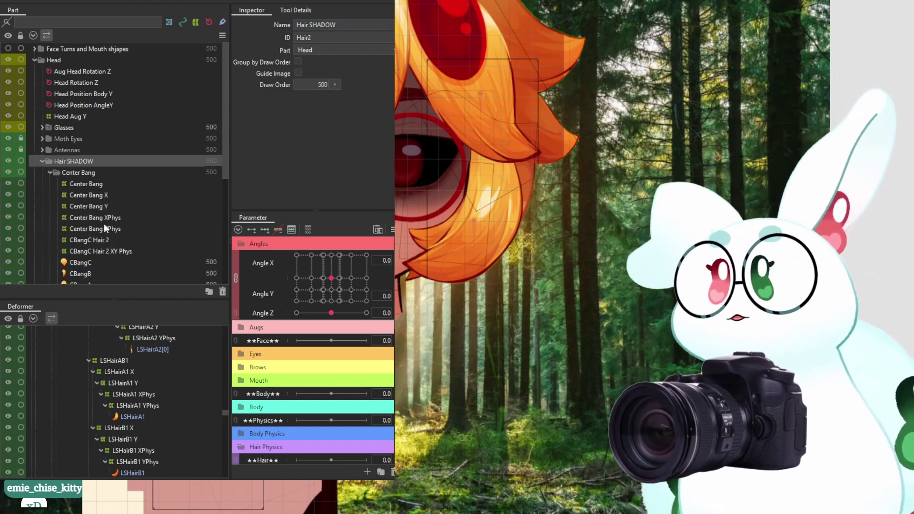
scroll(91, 233, down, 1)
click(78, 242)
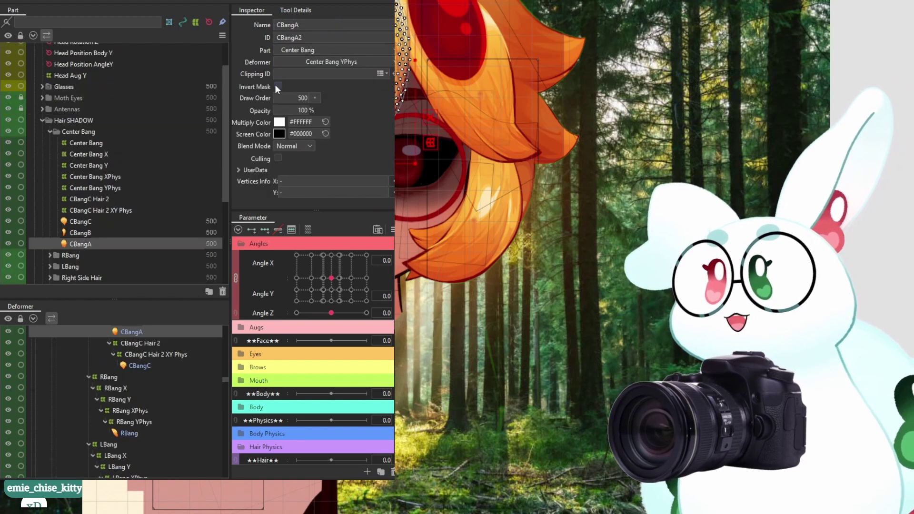
click(319, 27)
click(319, 28)
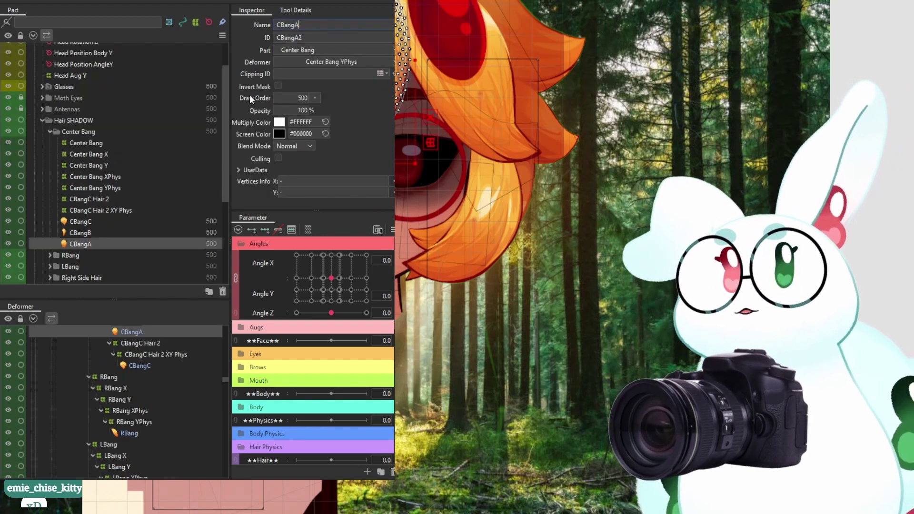
shift+click(81, 219)
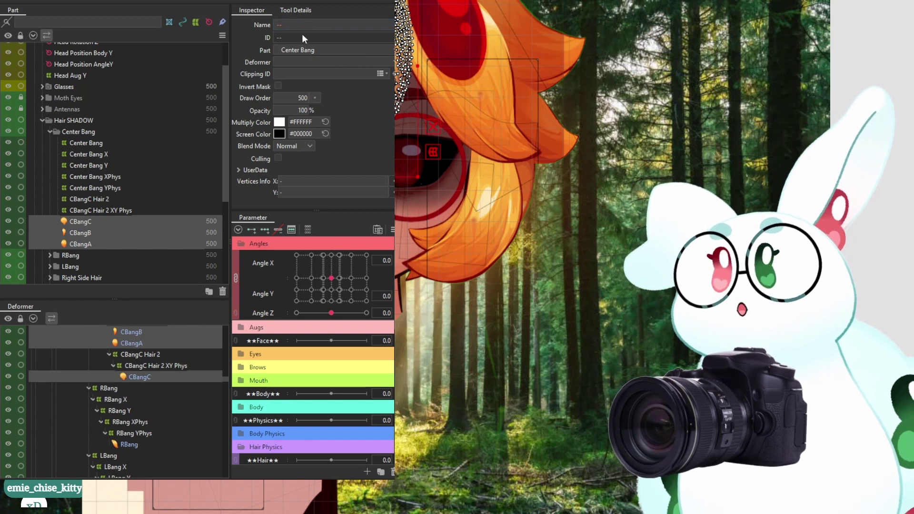
click(101, 240)
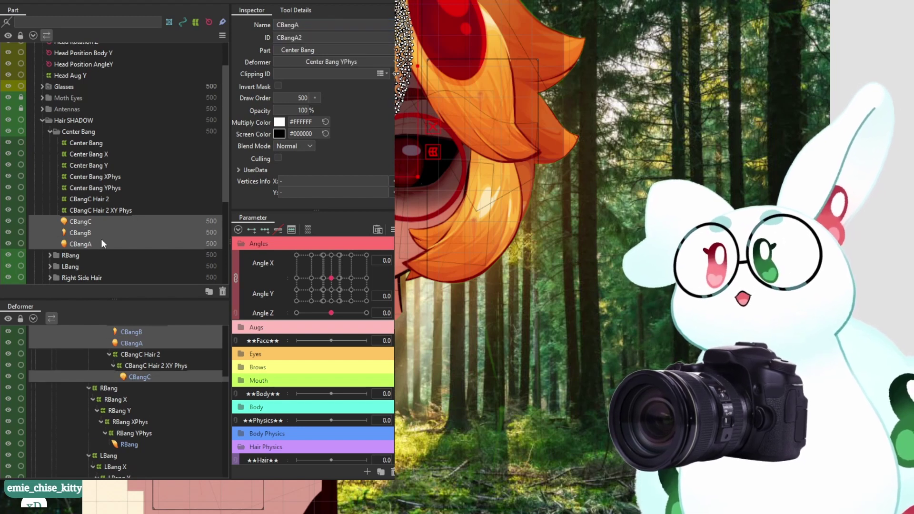
Set the CBangA mesh's ID to CBangA2SHADOW and copy the SHADOW suffix for reuse
click(324, 38)
click(324, 38)
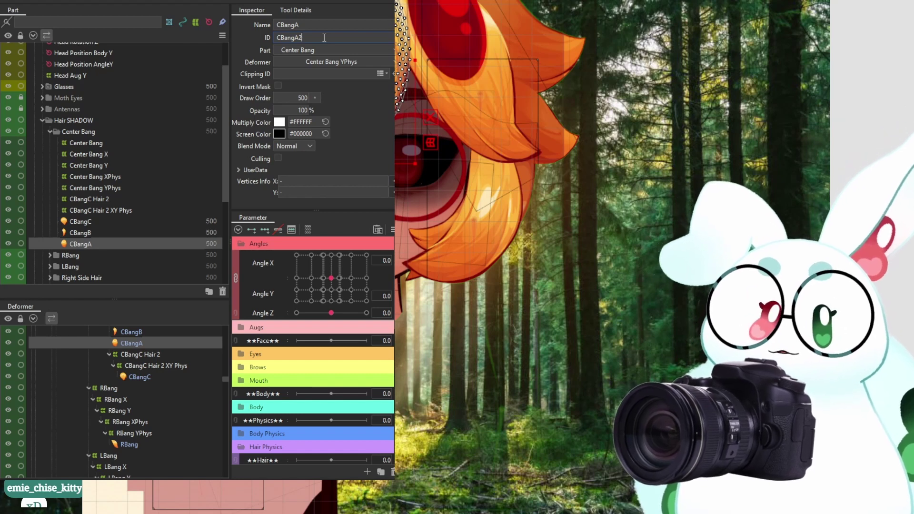
text(SHADO)
key(BackSpace)
key(BackSpace)
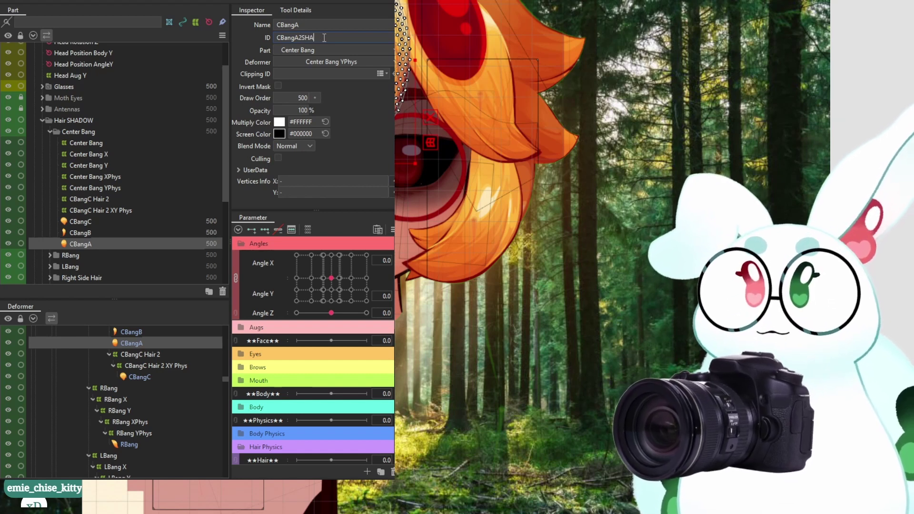
text(DOW)
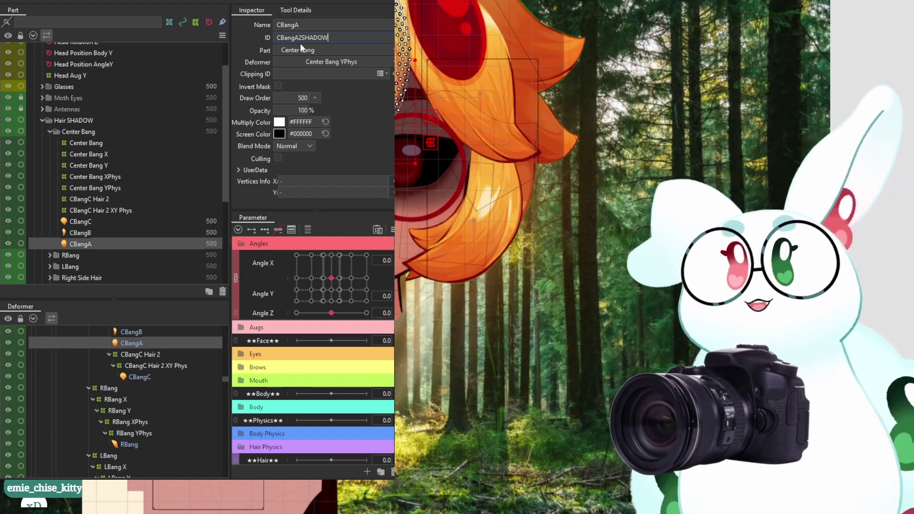
drag(301, 38, 358, 34)
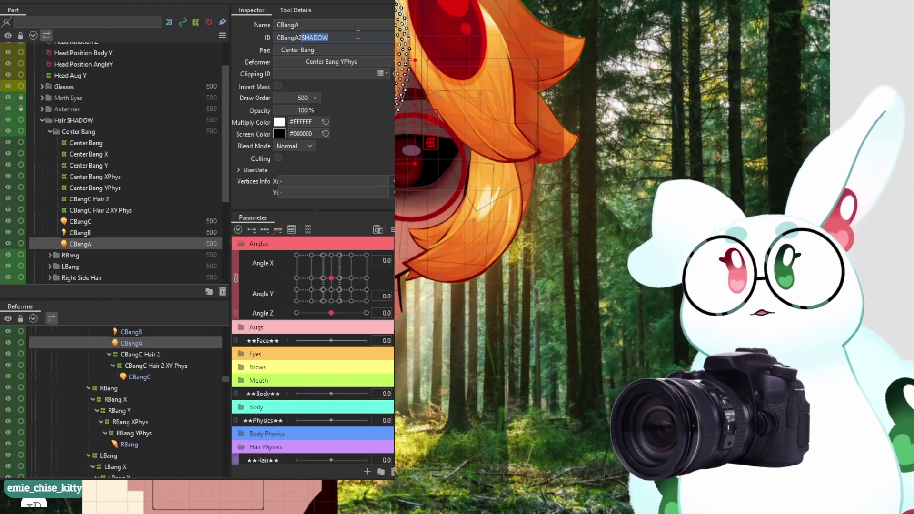
key(ctrl+c)
Rename the CBangA mesh in Hair SHADOW's Center Bang folder to CBangASHADOW
double_click(308, 26)
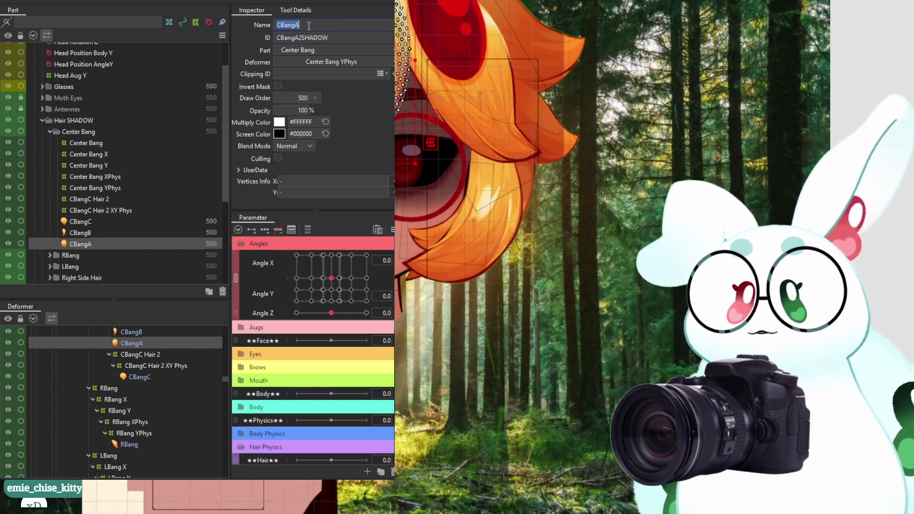
key(ctrl+v)
key(ctrl+z)
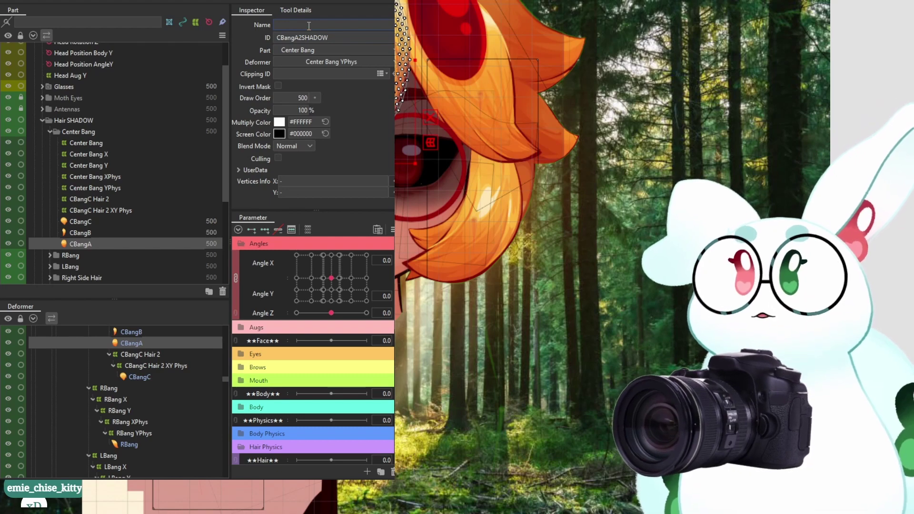
click(166, 145)
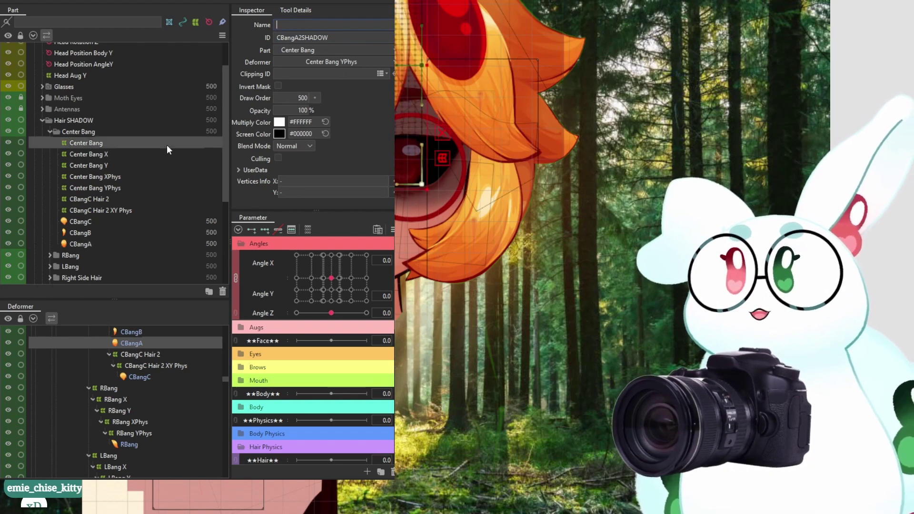
click(65, 240)
click(310, 26)
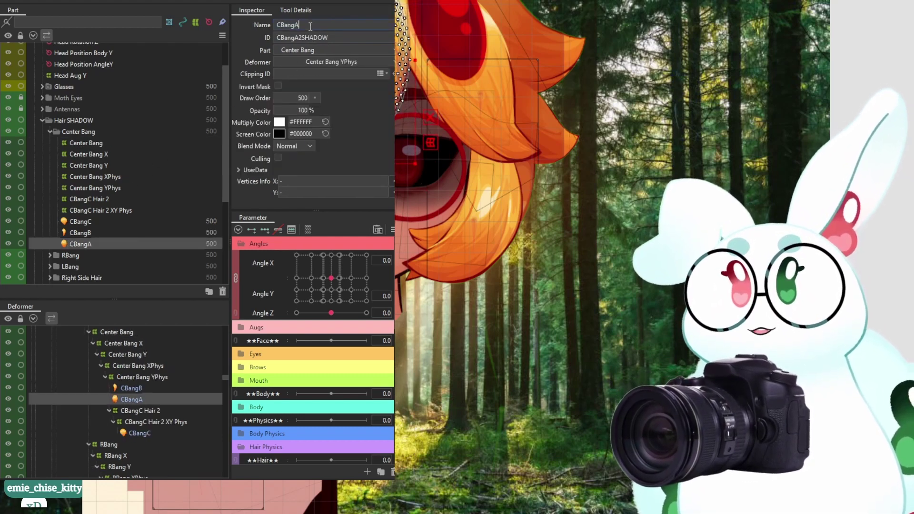
text(SHADOW)
key(Return)
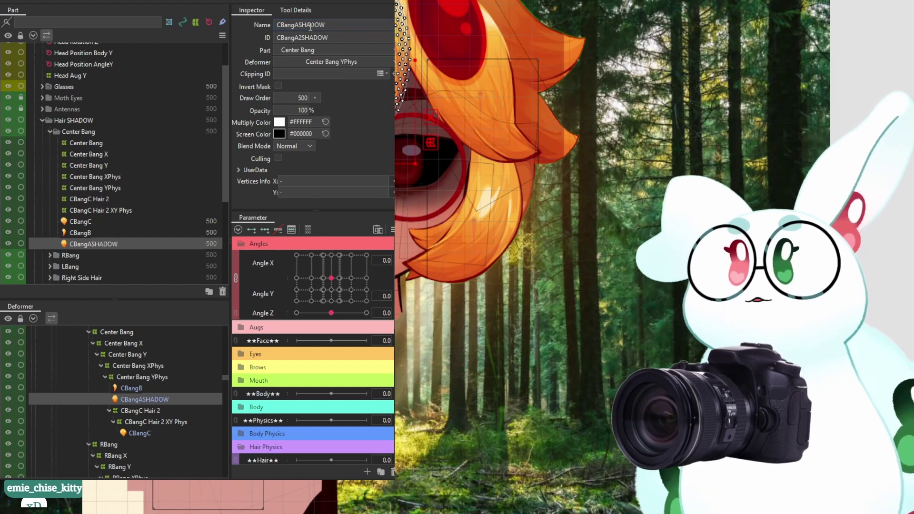
Name the CBangB mesh CBangBSHADOW and set its ID to CBangB2SHADOW
click(87, 232)
click(331, 27)
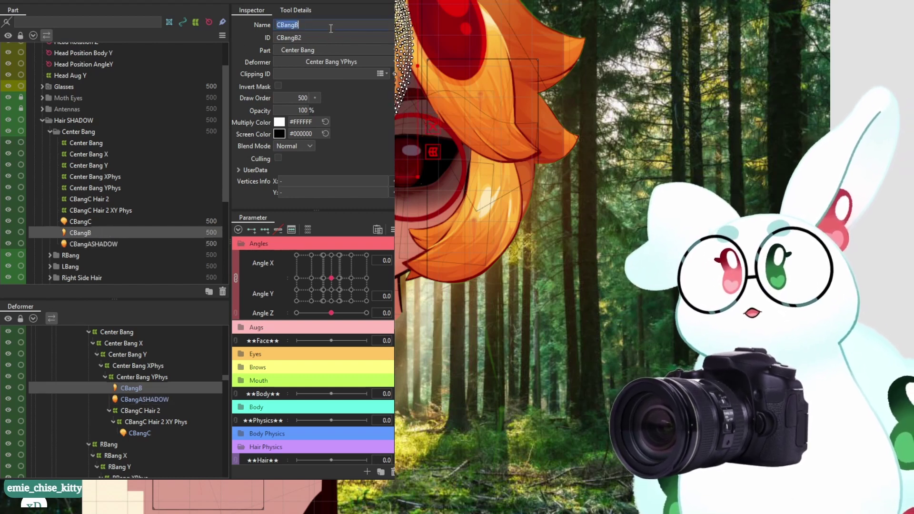
click(335, 27)
text(SHADOW)
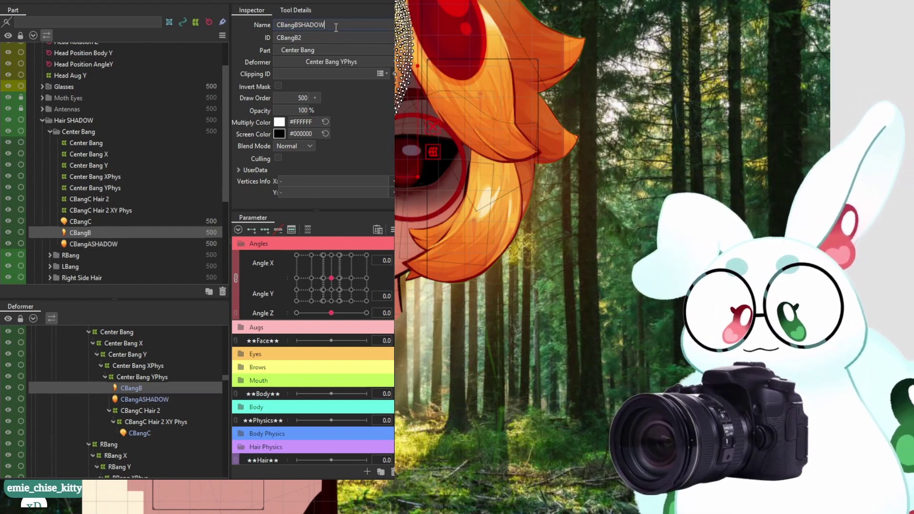
click(342, 41)
click(342, 41)
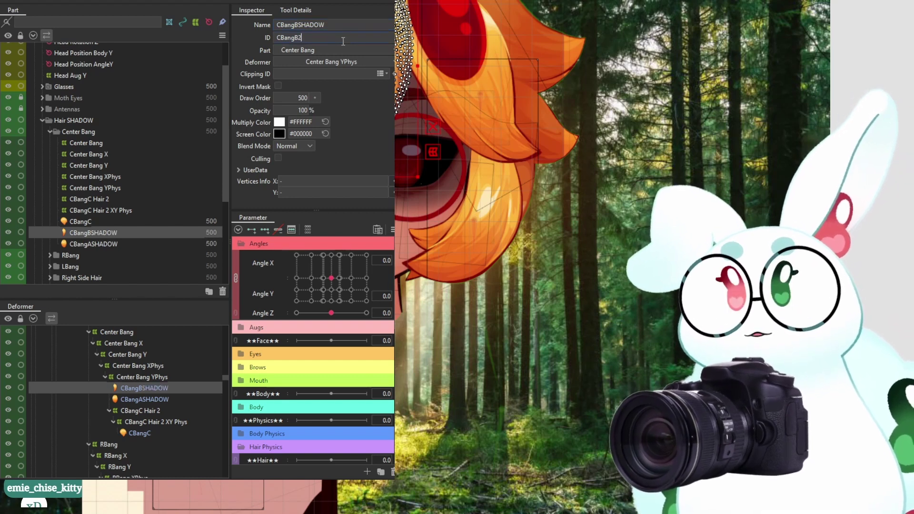
text(SHADOW)
Set the CBangC mesh's ID to CBangC2SHADOW
click(96, 221)
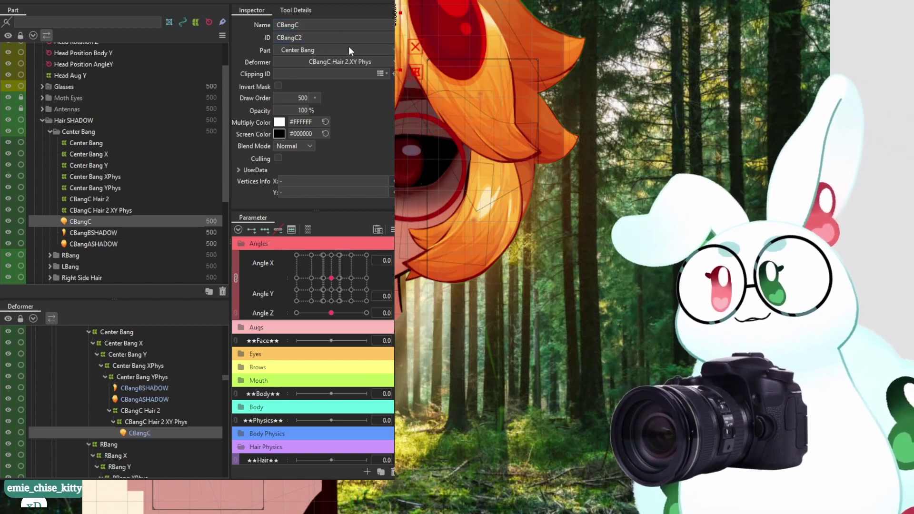
click(331, 40)
click(331, 40)
text(SHADOW)
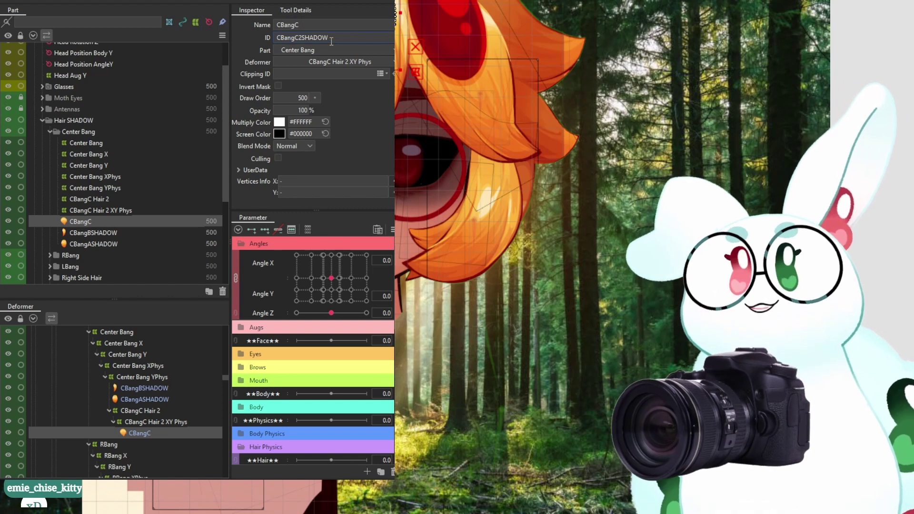
click(303, 28)
text(SHADOW)
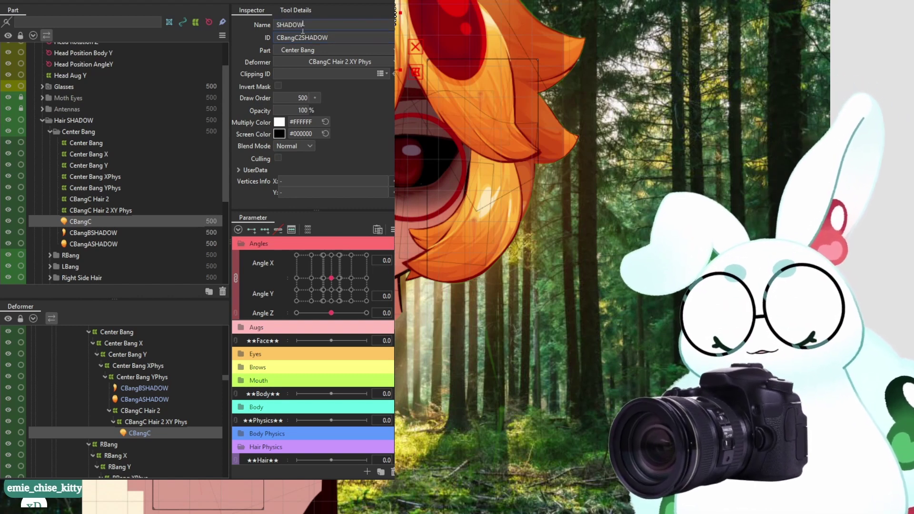
key(Return)
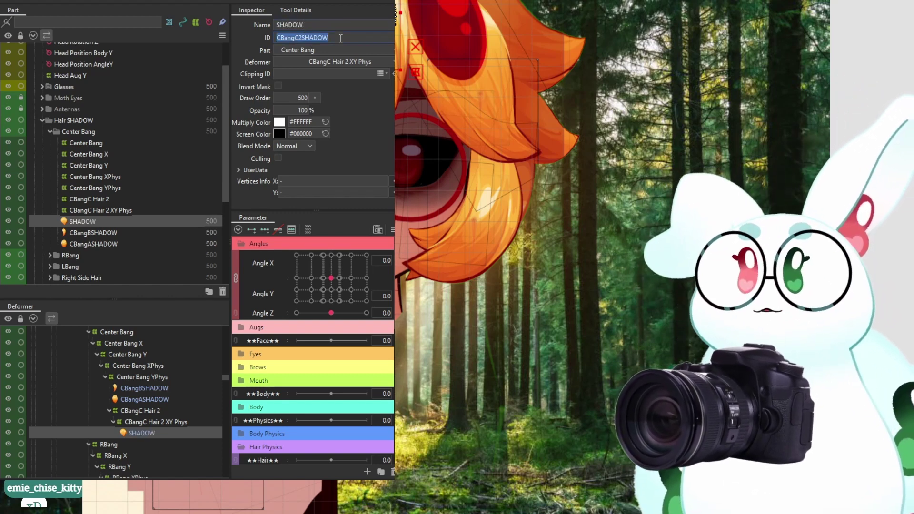
click(79, 211)
click(92, 223)
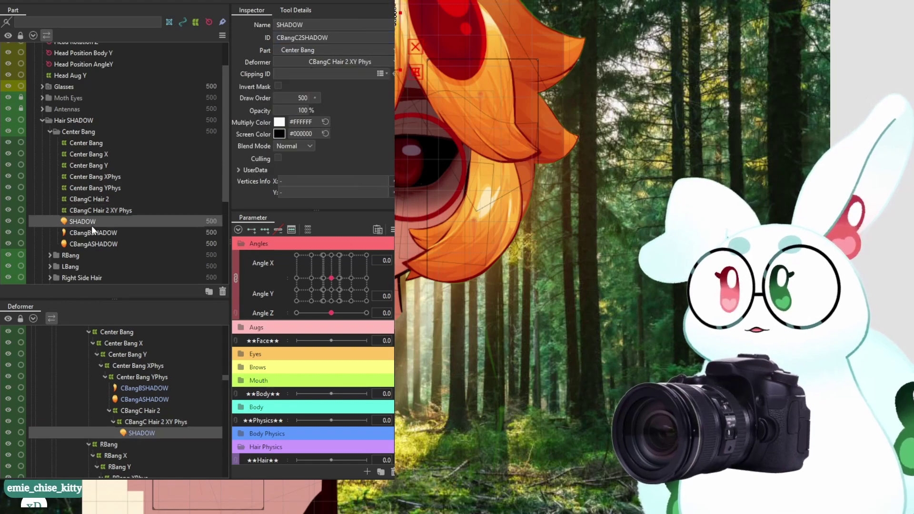
key(ctrl+z)
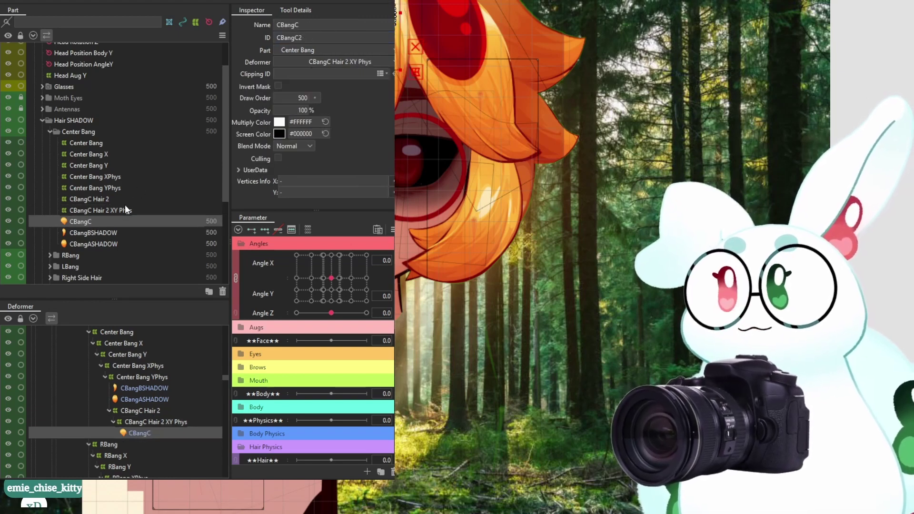
Rename the CBangC mesh to CBangCSHADOW, keeping the original name before the suffix
double_click(312, 25)
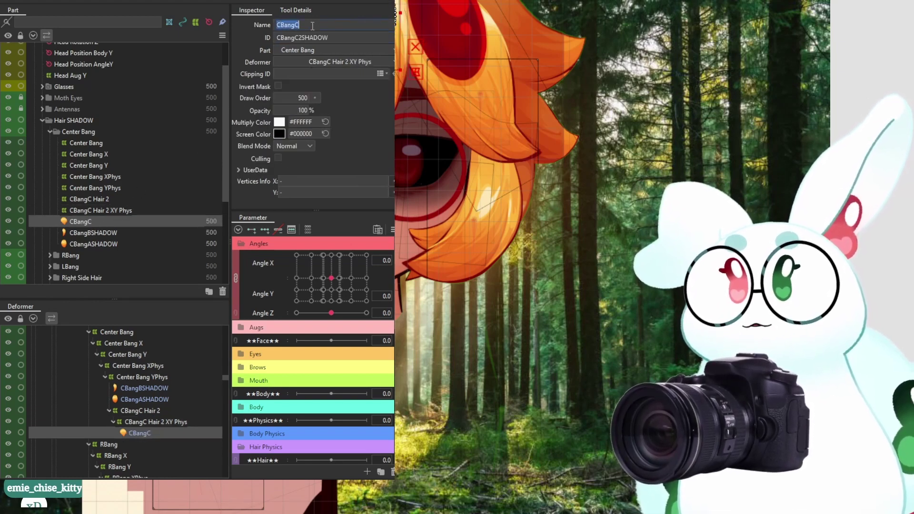
click(321, 25)
text(SHADOW)
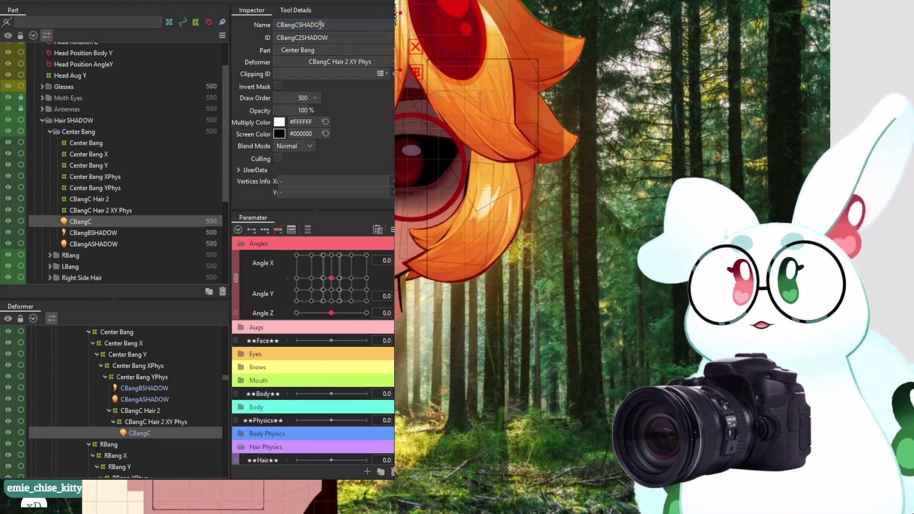
key(Return)
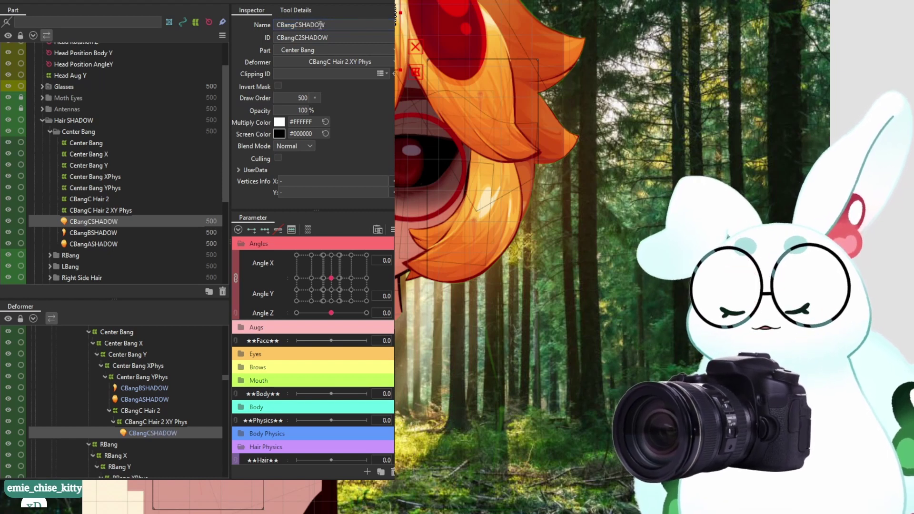
In Hair SHADOW's RBang folder, set the RBang mesh's ID to RBang2SHADOW and its name to RBangSHADOW
click(71, 131)
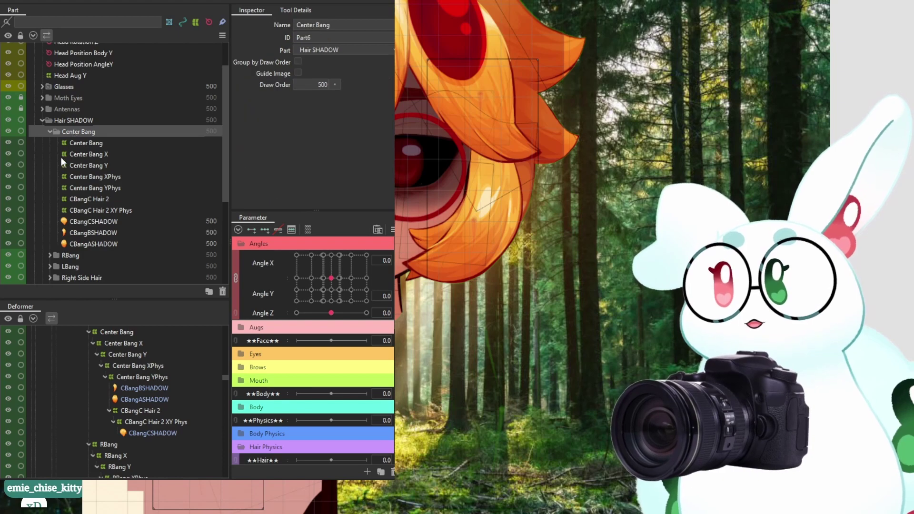
click(48, 131)
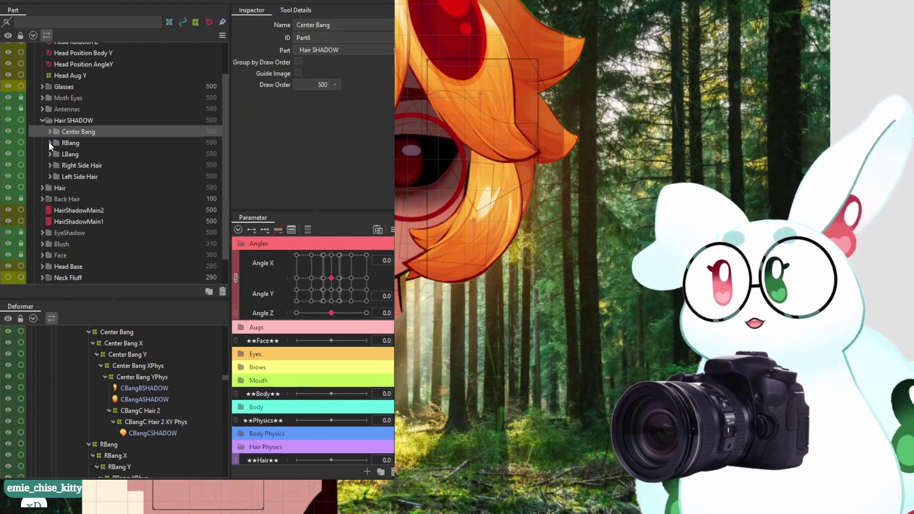
click(50, 143)
click(77, 210)
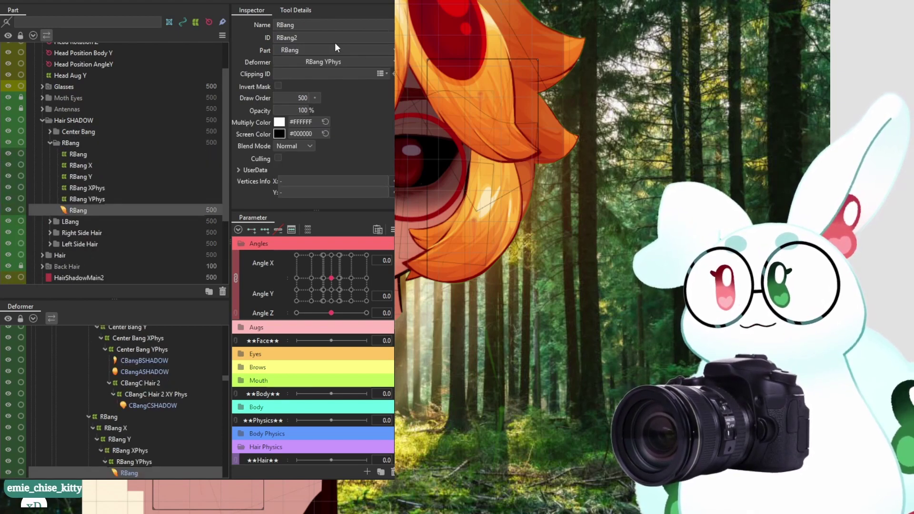
double_click(310, 42)
click(311, 42)
text(SHADOW)
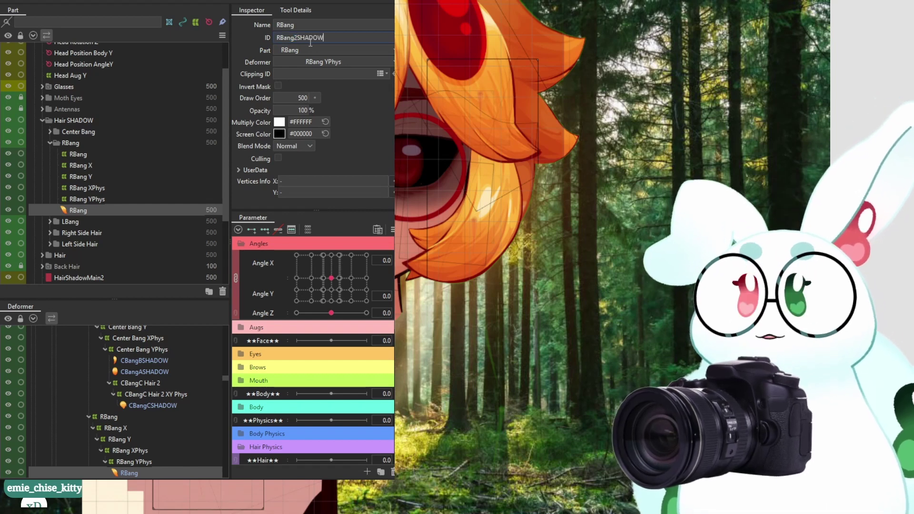
double_click(312, 26)
click(313, 25)
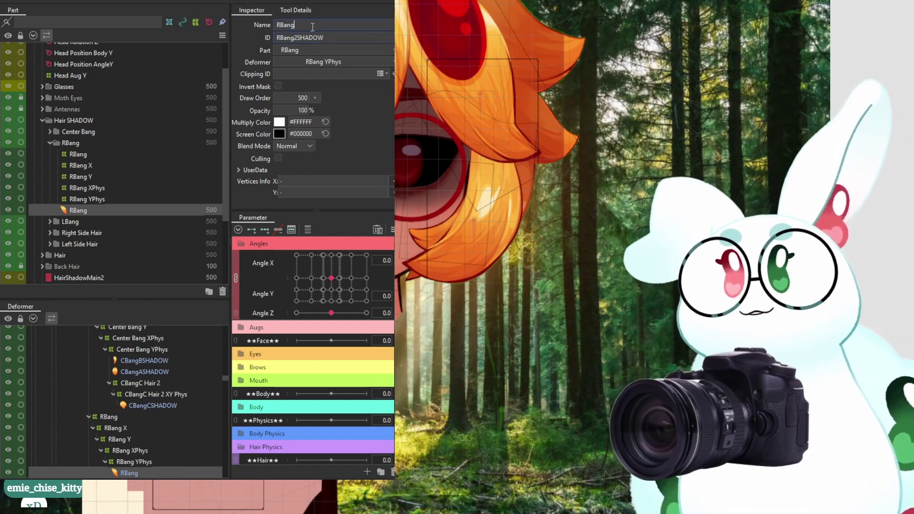
text(SHADOW)
key(Return)
Rename the RBang folder inside Hair SHADOW to RBangSHADOW
click(73, 143)
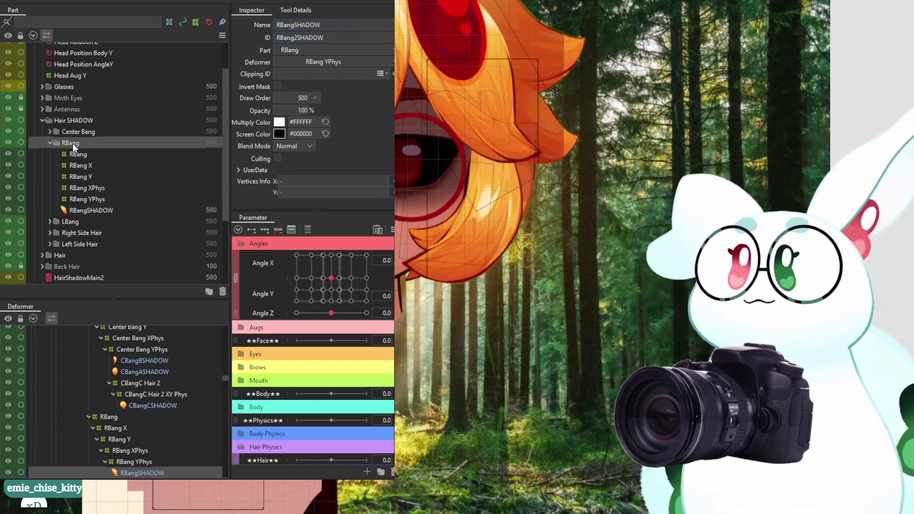
double_click(337, 26)
click(338, 26)
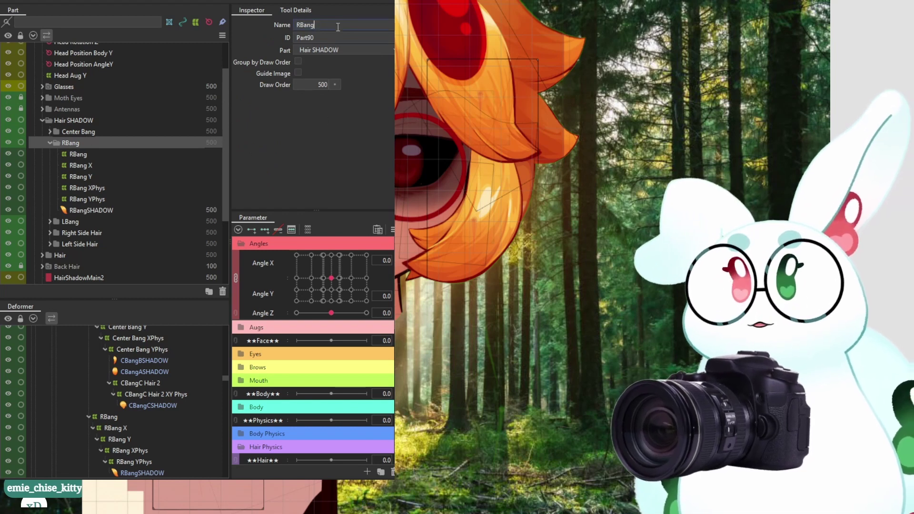
text(SHADOW)
key(Return)
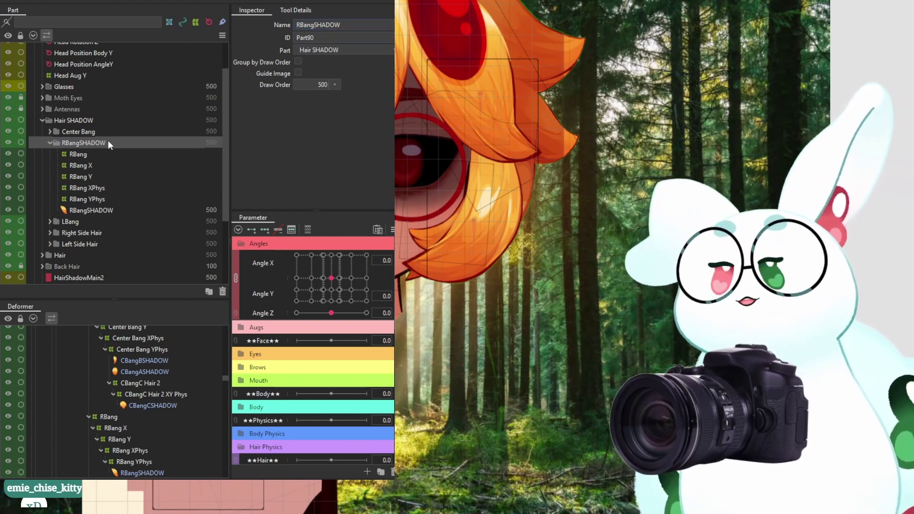
Rename the top RBang warp deformer inside the RBangSHADOW folder to RBangSHADOW
click(98, 152)
double_click(341, 27)
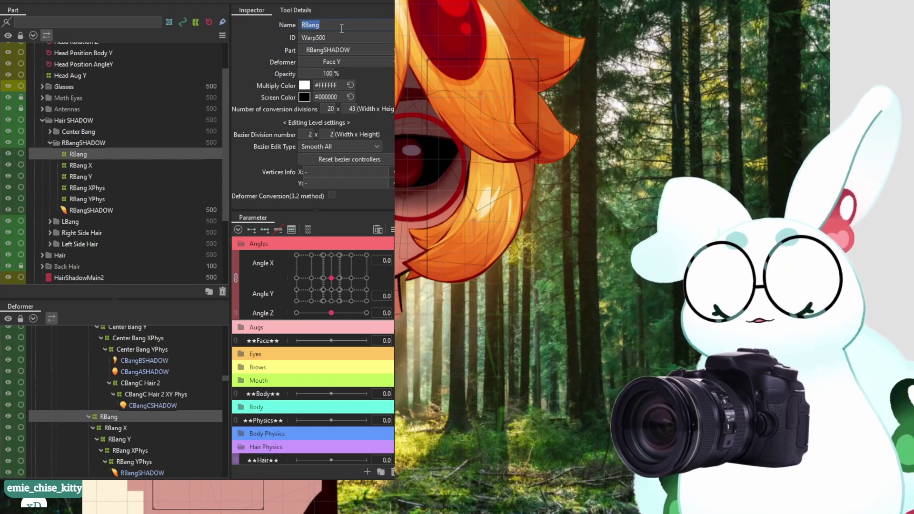
click(341, 29)
text(SHADOW)
key(Return)
Expand Hair SHADOW's Center Bang folder and rename its top Center Bang warp deformer to Center BangSHADOW
click(49, 132)
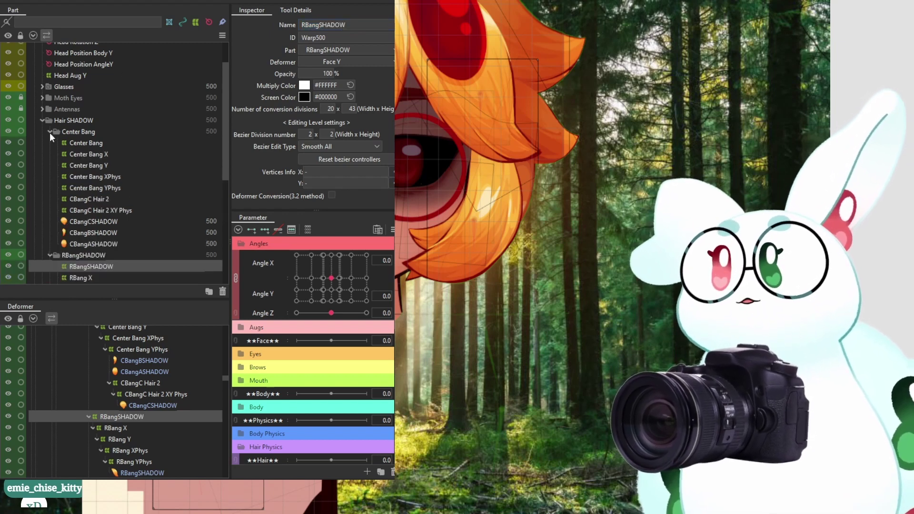
click(85, 143)
double_click(357, 24)
click(357, 23)
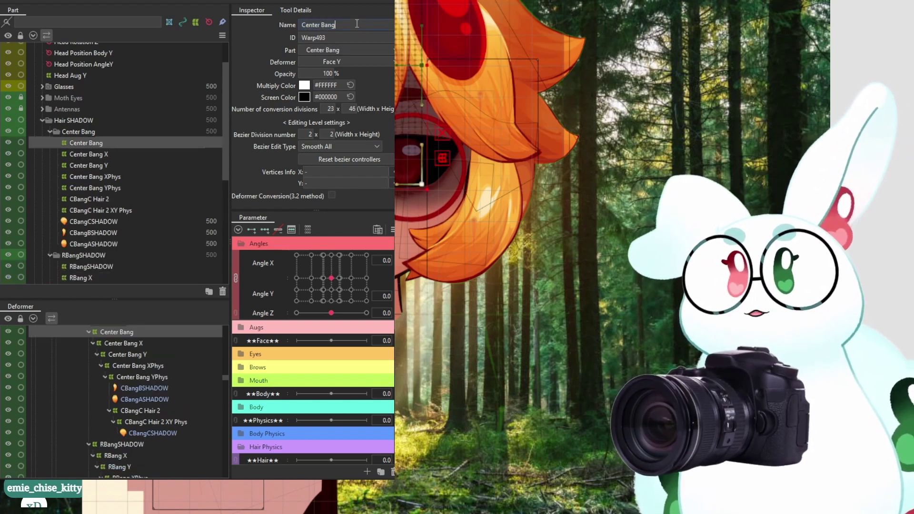
text(SHADOW)
key(Return)
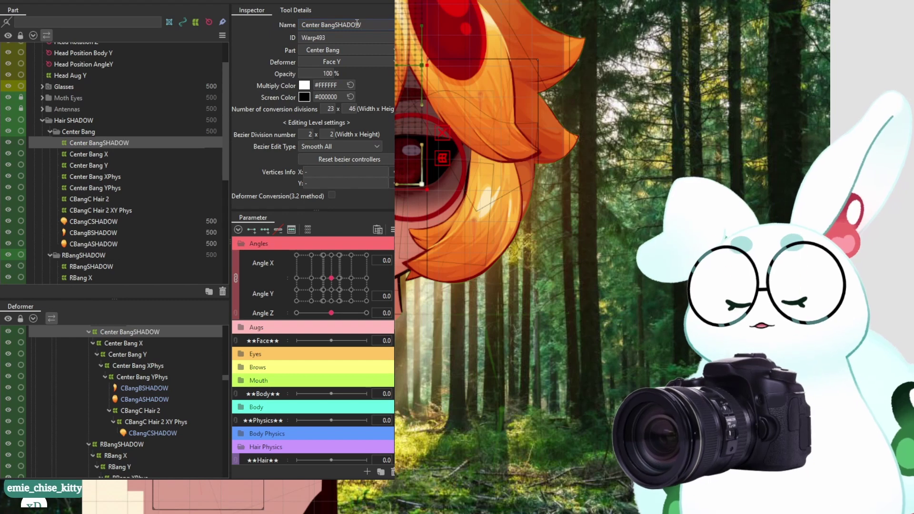
Collapse Hair SHADOW's Center Bang and RBangSHADOW folders and rename the Center Bang folder to Center BangSHADOW
click(49, 131)
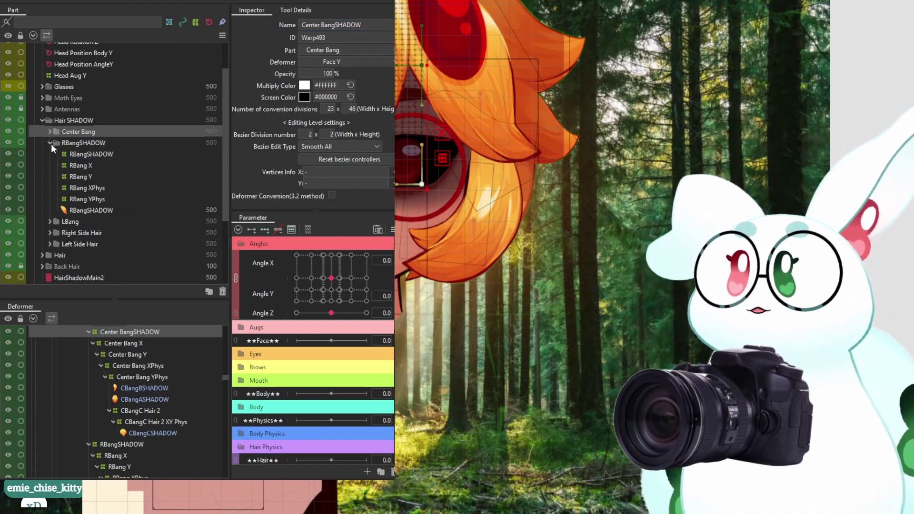
click(51, 144)
click(69, 132)
click(340, 26)
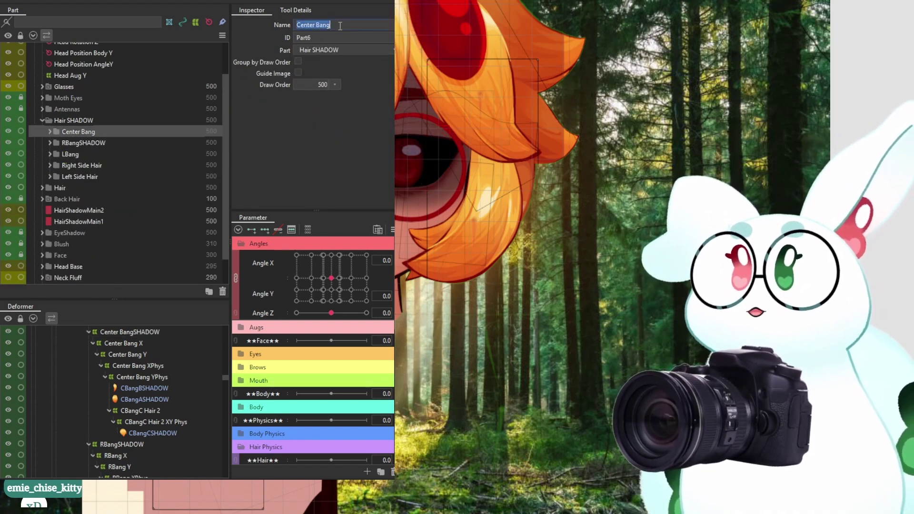
text(SHADOW)
key(Return)
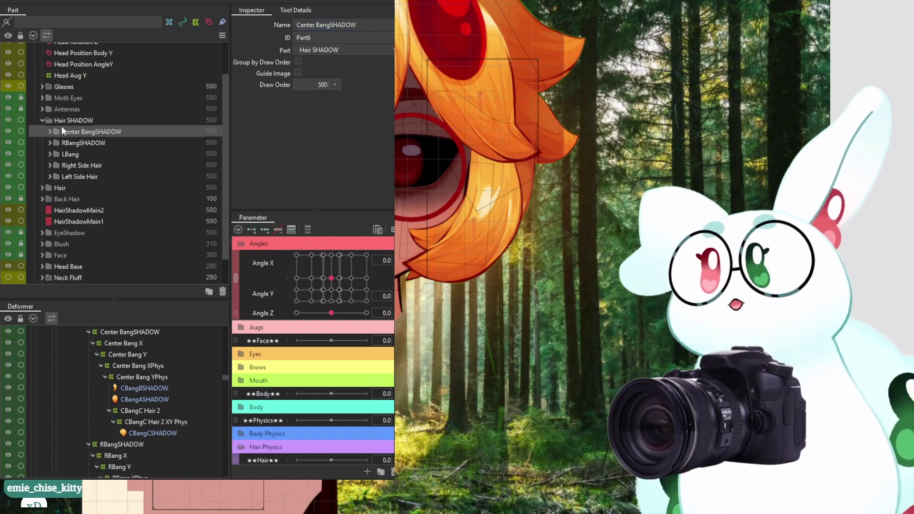
In Hair SHADOW's LBang folder, set the LBang mesh's ID to LBang2SHADOW and its name to LBangSHADOW
click(49, 143)
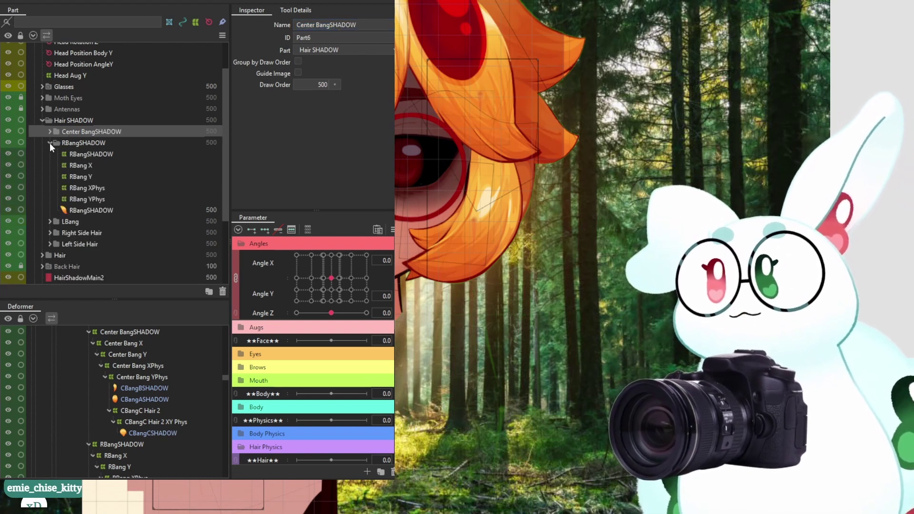
click(49, 143)
click(49, 154)
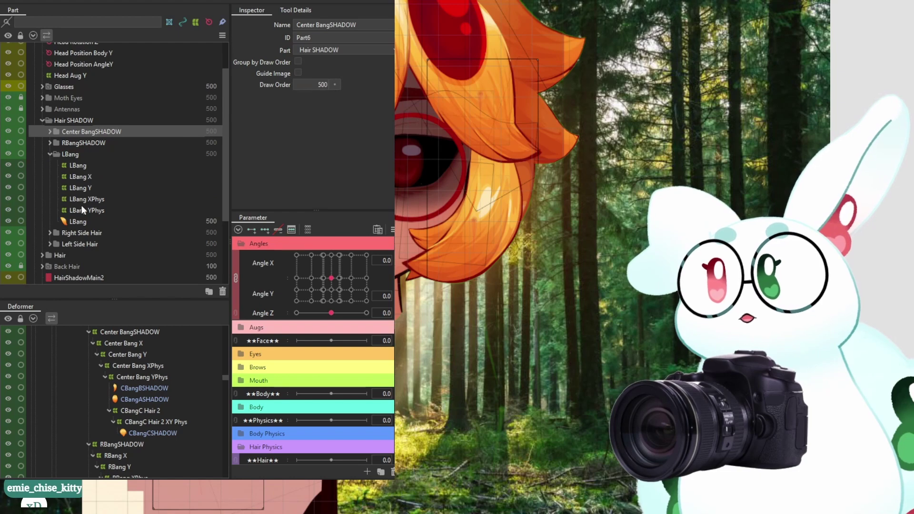
click(84, 220)
double_click(339, 41)
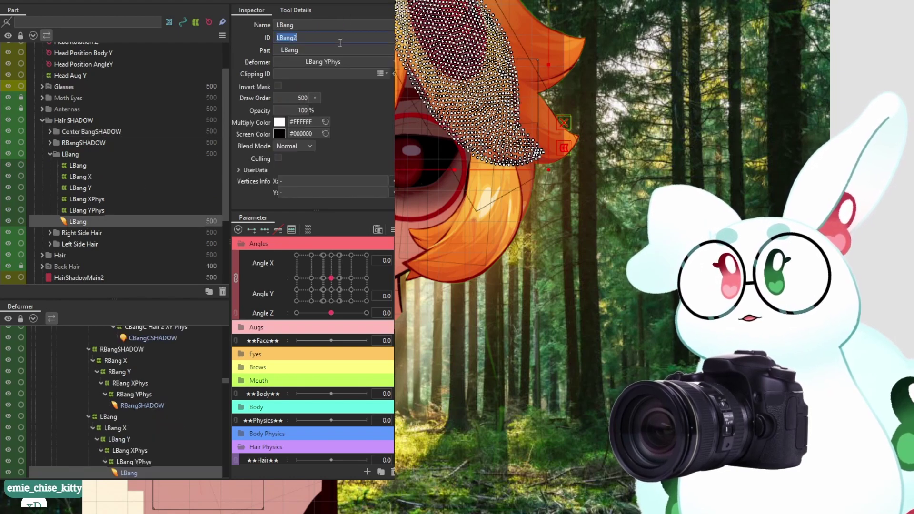
key(End)
text(SHADOW)
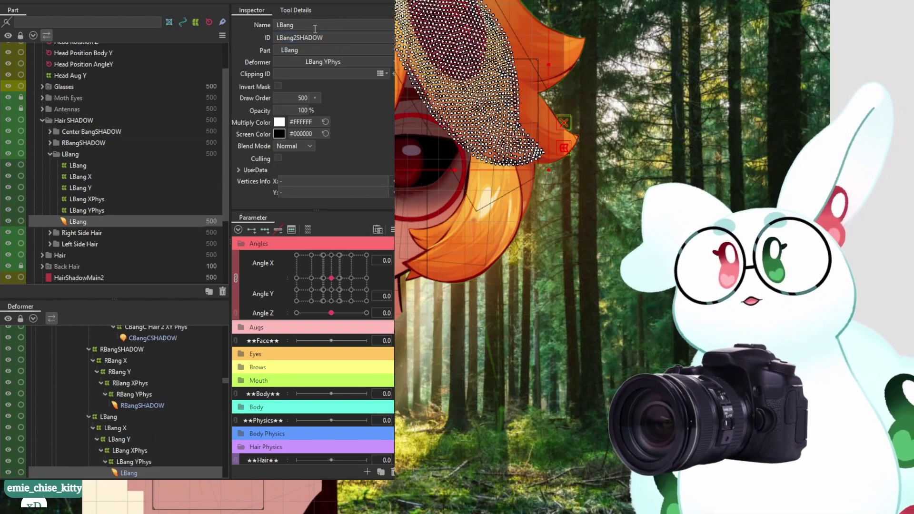
double_click(321, 27)
key(End)
text(SHADOW)
key(Return)
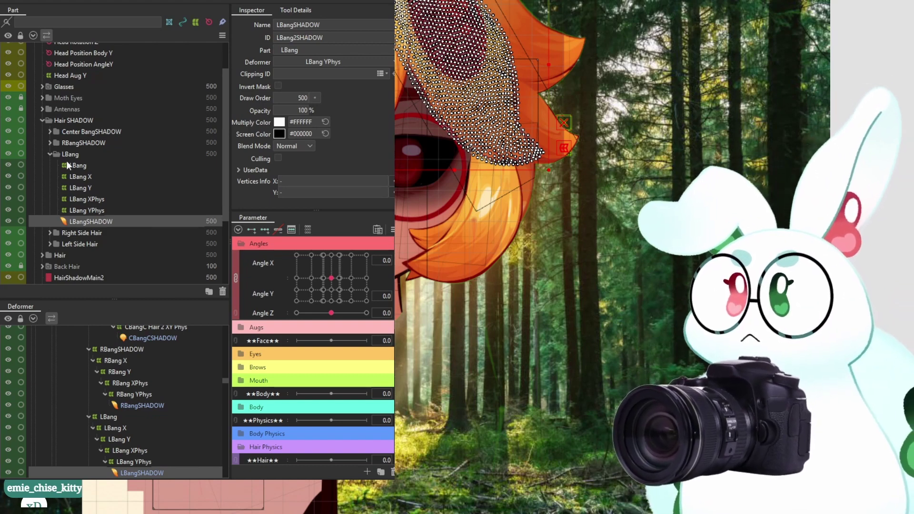
Rename the LBang folder inside Hair SHADOW to LBangSHADOW and collapse it
click(62, 155)
click(338, 25)
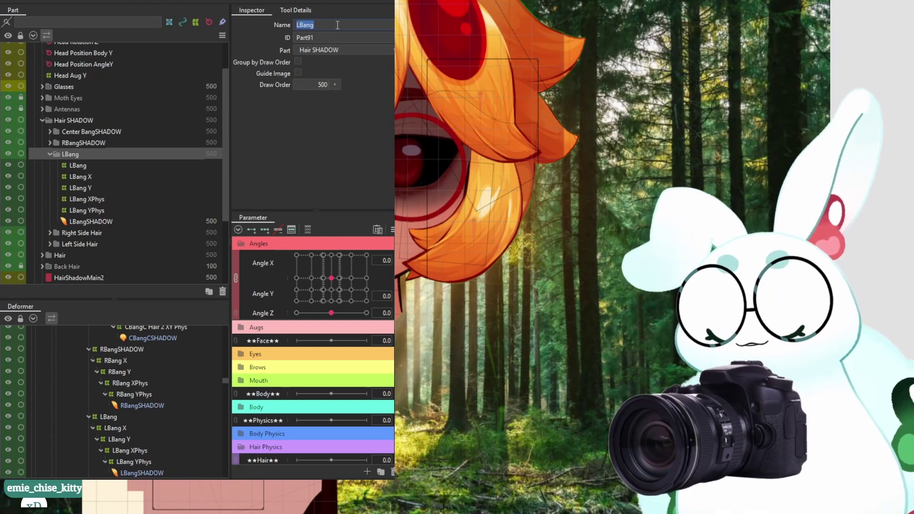
click(338, 24)
text(SHADOW)
key(Return)
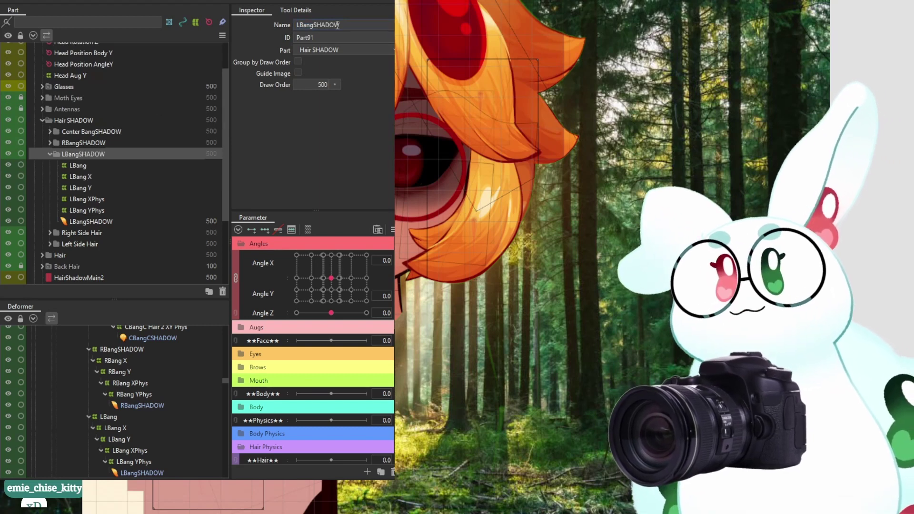
click(50, 153)
Expand Hair SHADOW's Right Side Hair folder and set the Hair SHADOW part's label color to Yellow
click(49, 165)
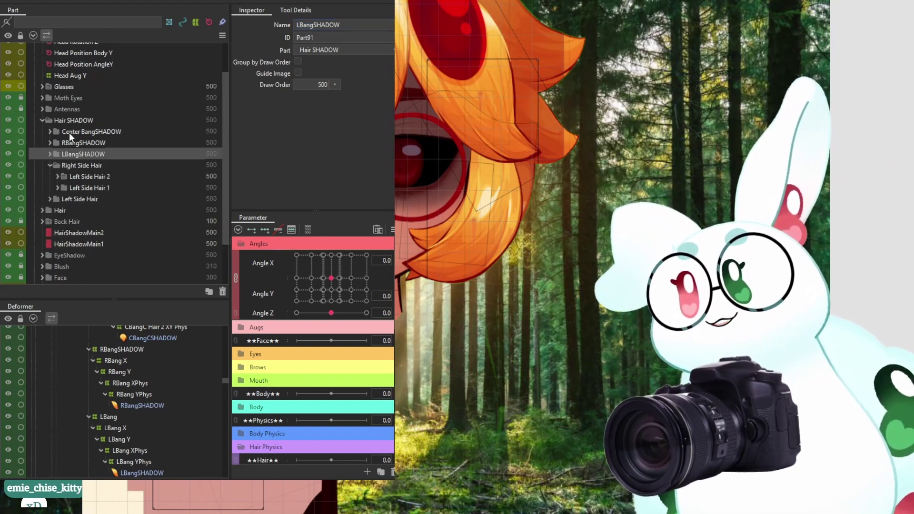
right_click(64, 120)
mouse_move(136, 127)
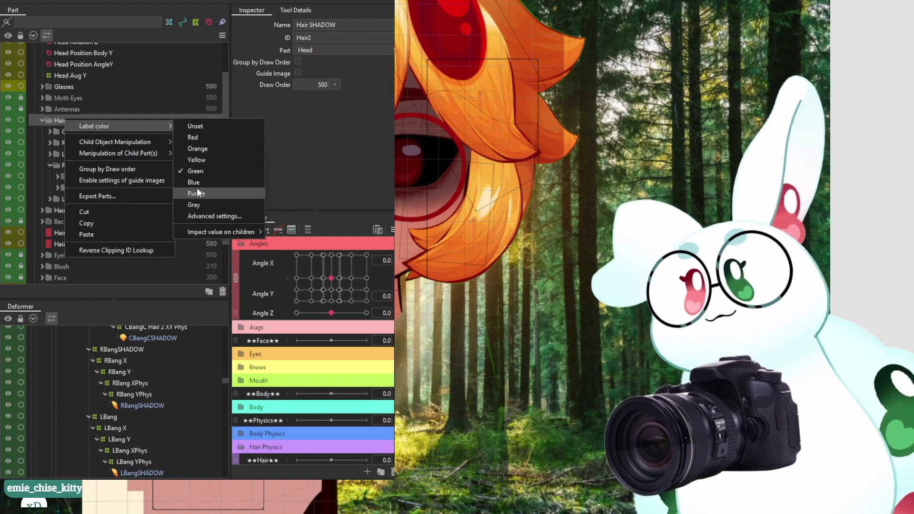
click(202, 158)
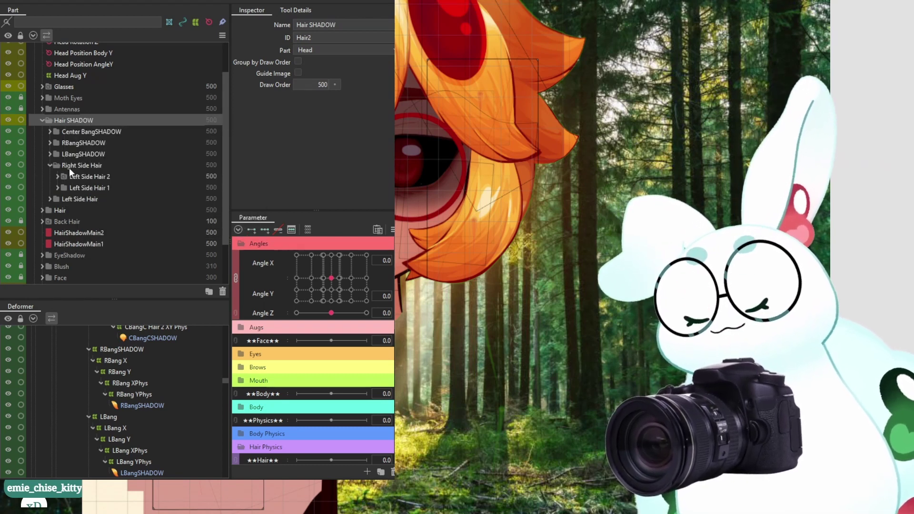
Rename the Right Side Hair folder inside Hair SHADOW to Right Side Hair SHADOW
click(53, 167)
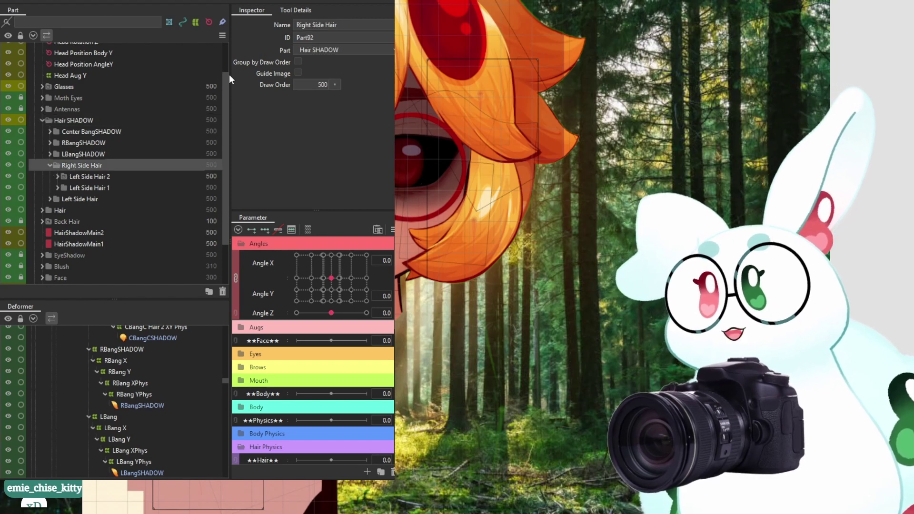
click(353, 20)
click(352, 20)
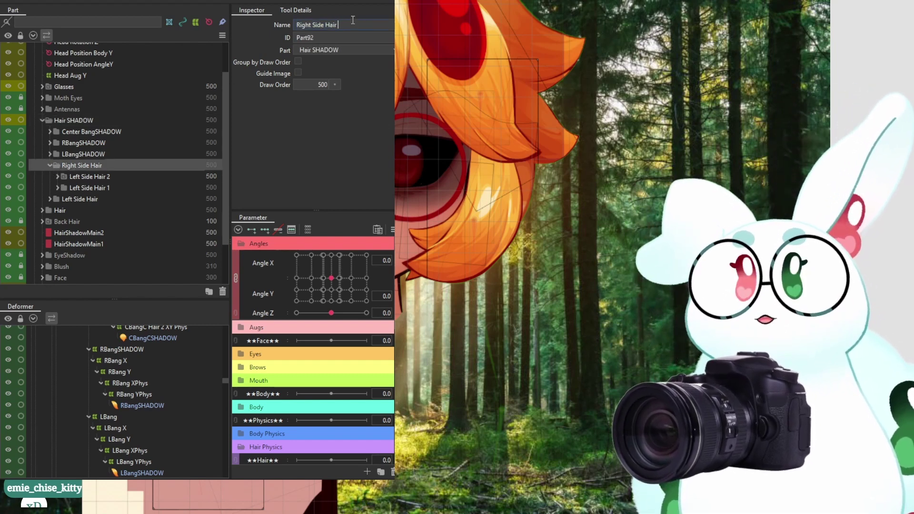
text(SHADOW)
key(Return)
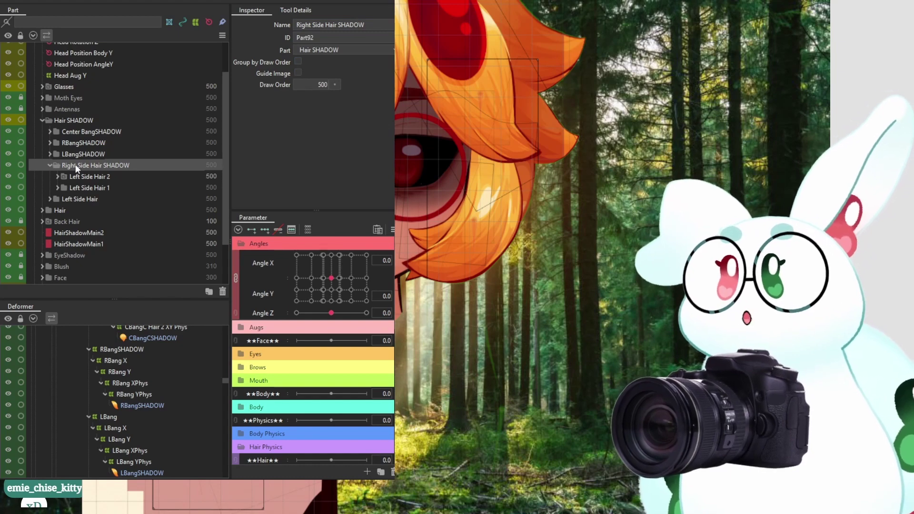
Expand the Left Side Hair 2 folder in Right Side Hair SHADOW and delete the Warp Deformer of Left Side Hair 2
click(57, 176)
scroll(116, 194, down, 1)
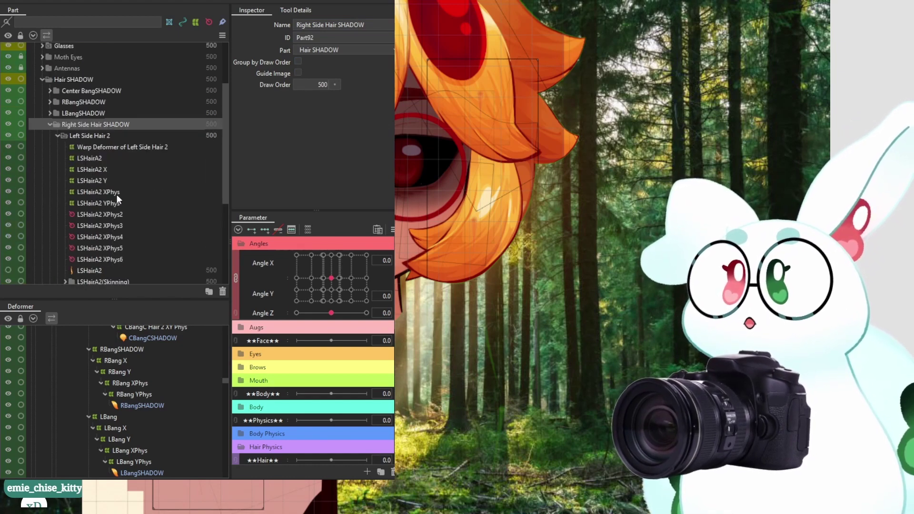
click(122, 147)
click(220, 292)
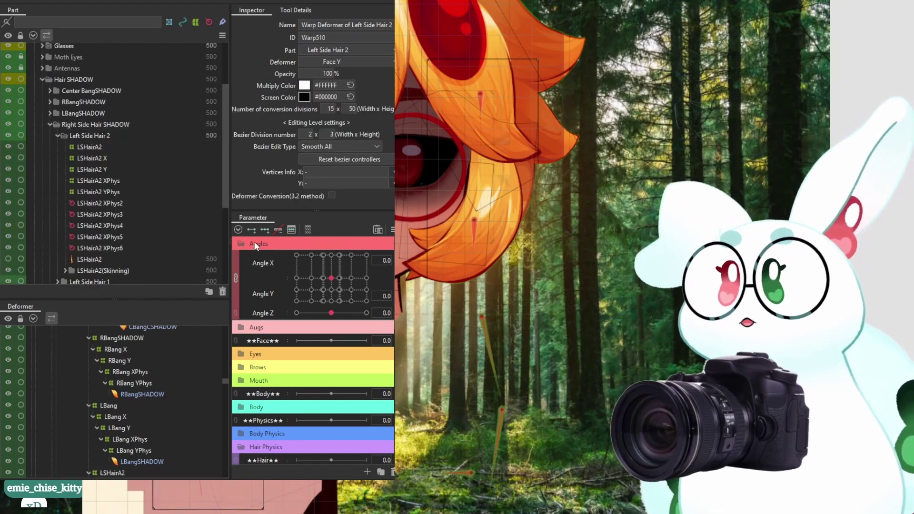
Rename the LSHairA2 mesh in the Left Side Hair 2 folder to LSHairA2SHADOW
click(101, 258)
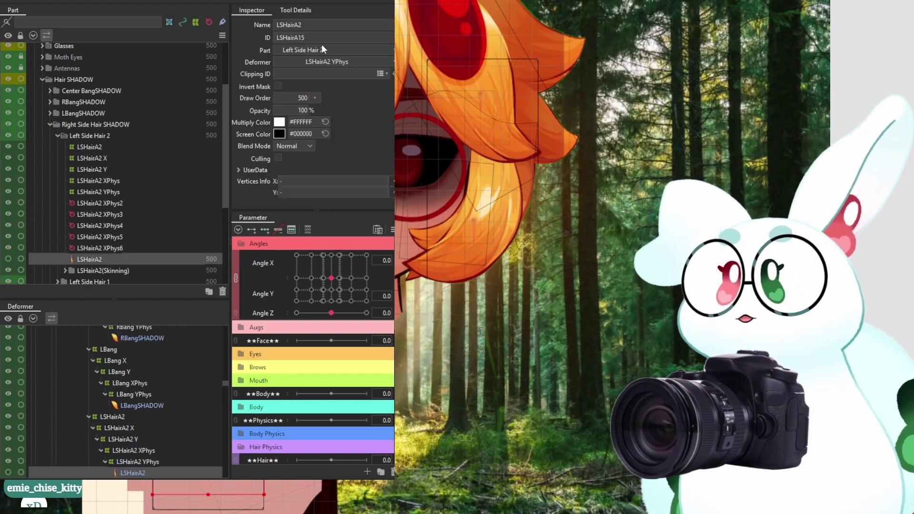
click(333, 26)
click(336, 30)
text(SHADOW)
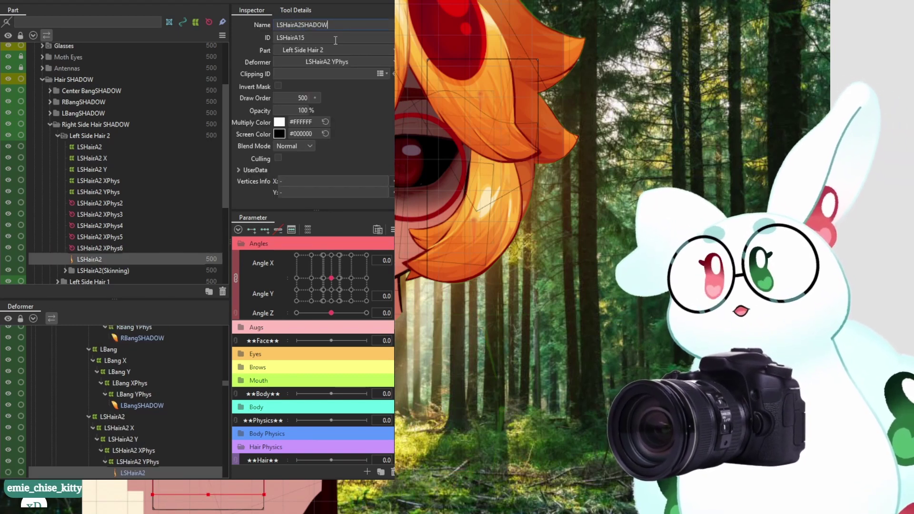
click(335, 39)
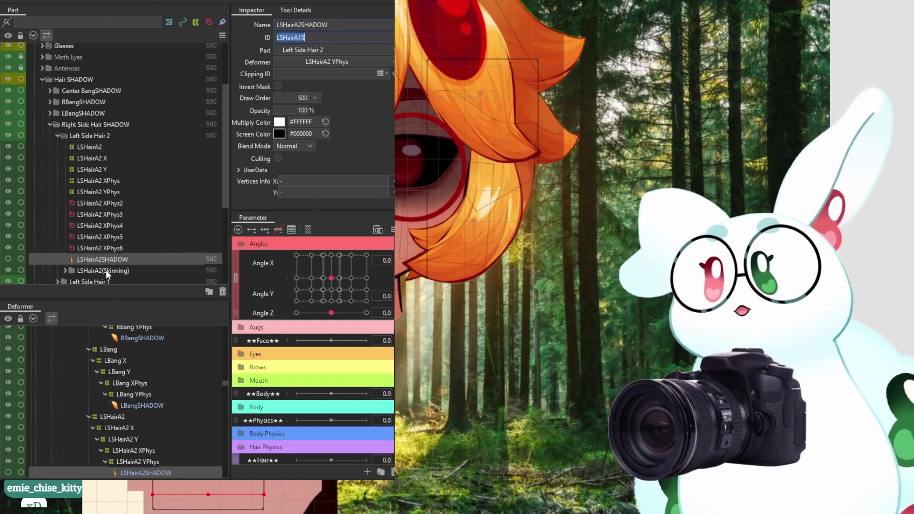
Expand the LSHairA2(Skinning) folder and rename its LSHairA2[0] mesh to LSHairA2[0]SHADOW
scroll(105, 270, down, 3)
click(64, 229)
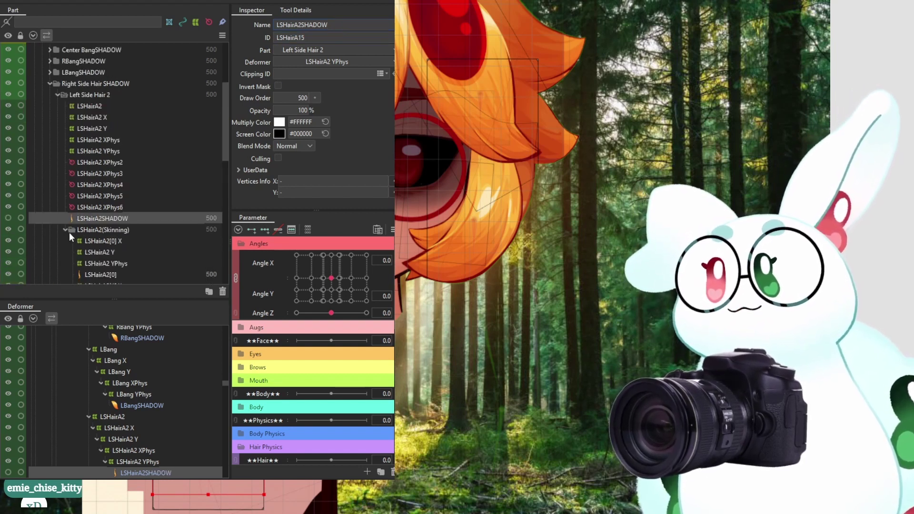
scroll(100, 239, down, 3)
click(95, 230)
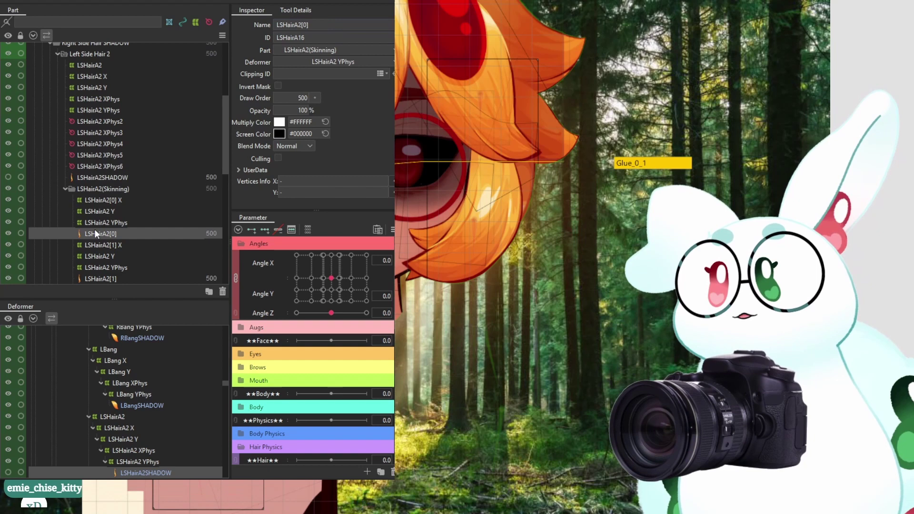
click(312, 24)
click(312, 25)
text(SHADOW)
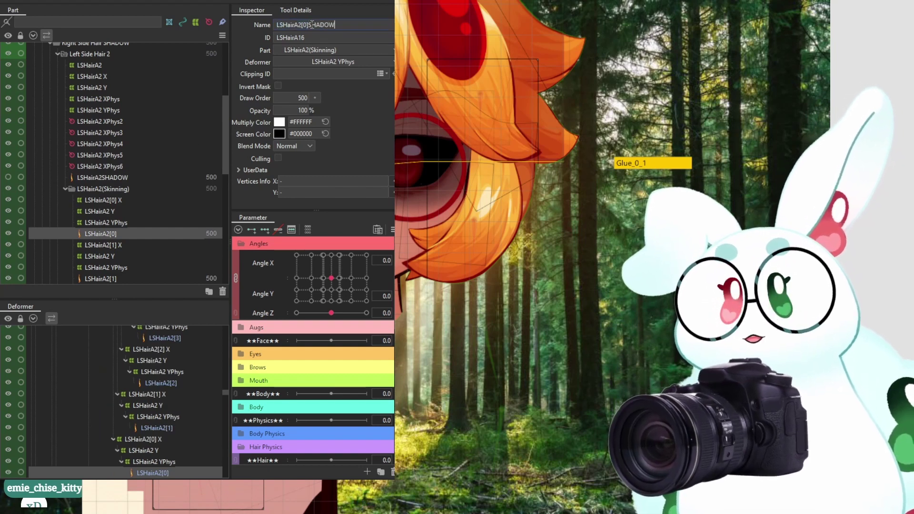
key(Return)
Rename the LSHairA2[1] mesh in the LSHairA2(Skinning) folder to LSHairA2[1]SHADOW
scroll(187, 217, down, 3)
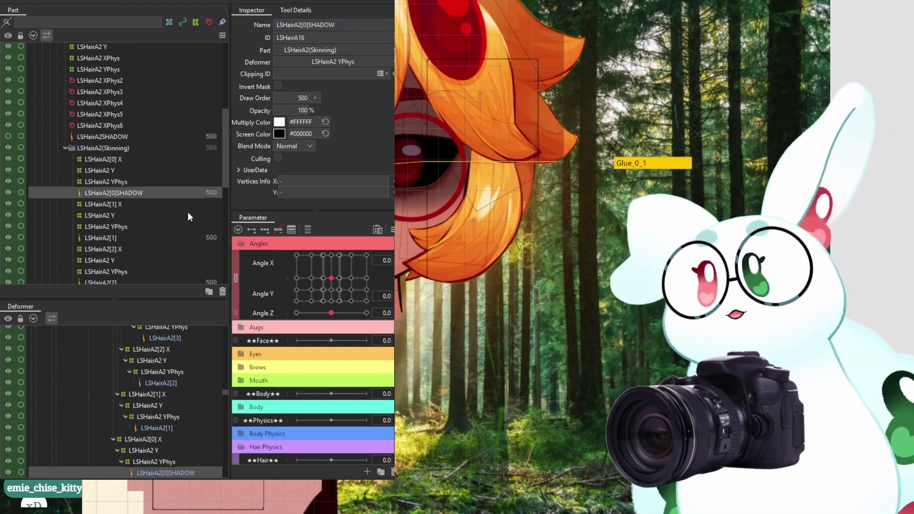
click(134, 238)
click(329, 24)
click(328, 25)
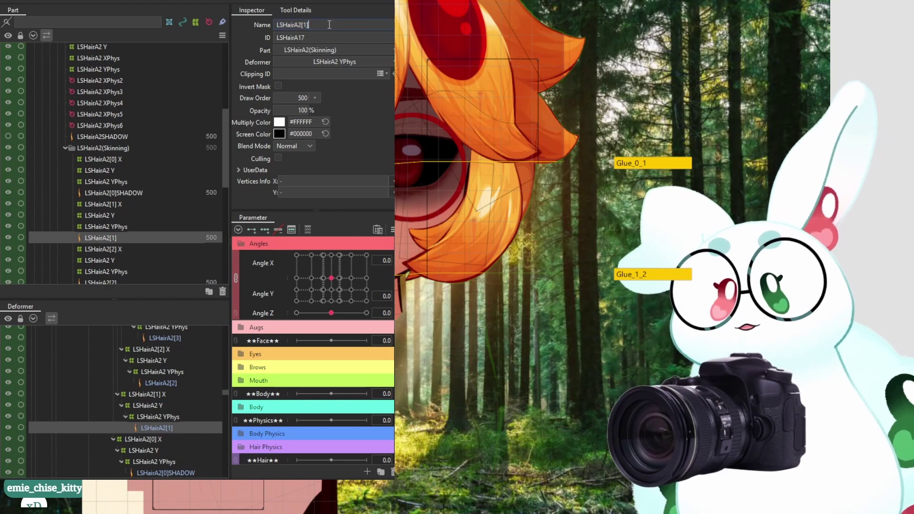
text(SHADOW)
key(Return)
Rename the LSHairA2[2] mesh in the LSHairA2(Skinning) folder to LSHairA2[2]SHADOW
scroll(212, 145, down, 6)
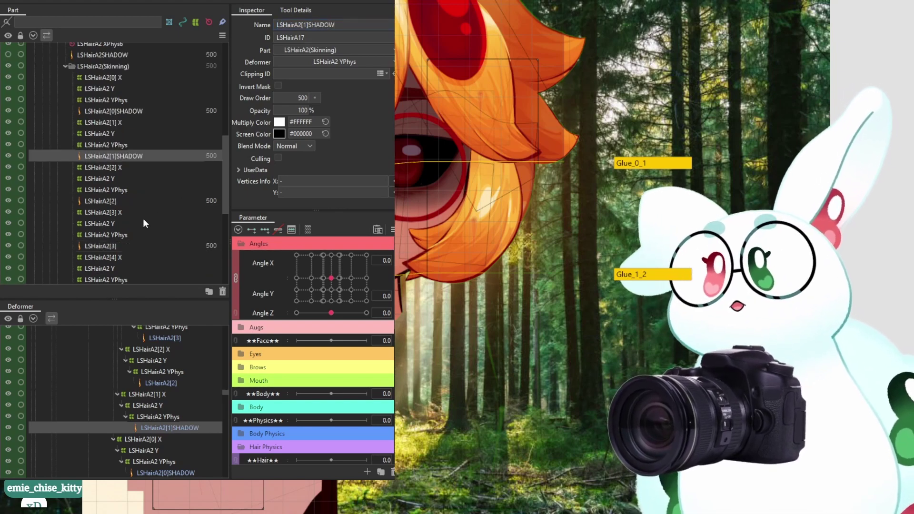
click(122, 189)
click(141, 200)
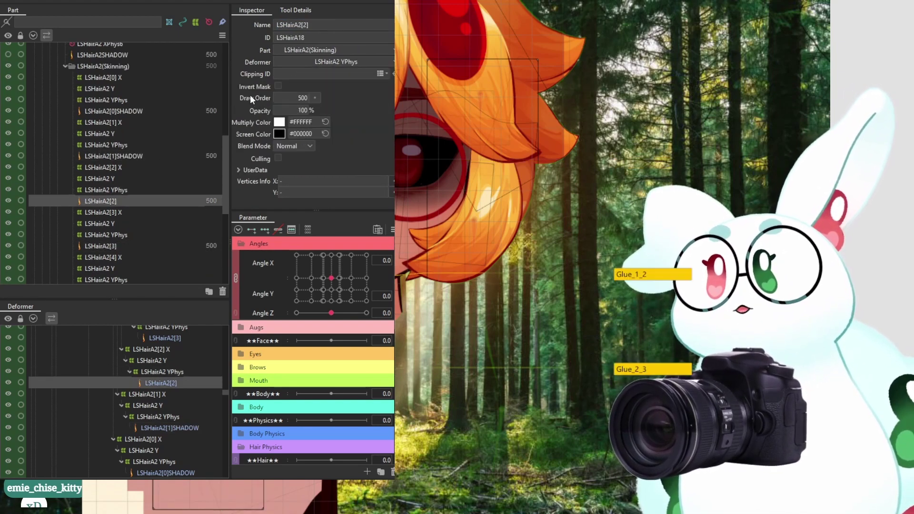
click(339, 26)
click(339, 28)
text(SHADOW)
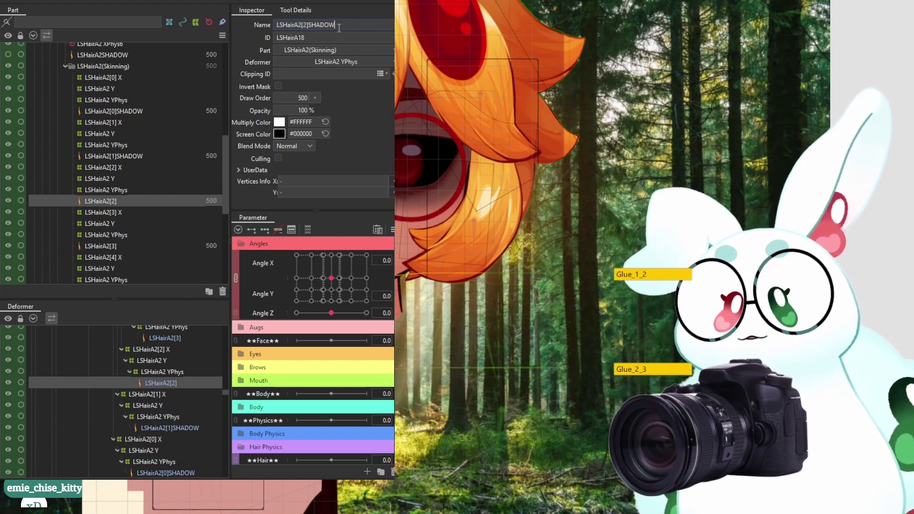
key(Return)
Rename the LSHairA2[3] mesh in the LSHairA2(Skinning) folder to LSHairA2[3]SHADOW
scroll(146, 227, down, 3)
click(129, 203)
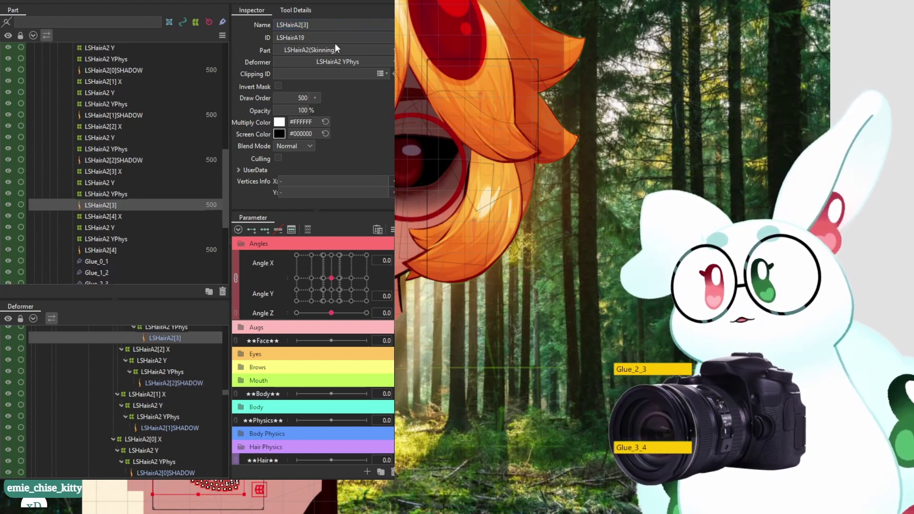
click(348, 26)
click(348, 26)
text(SHADOW)
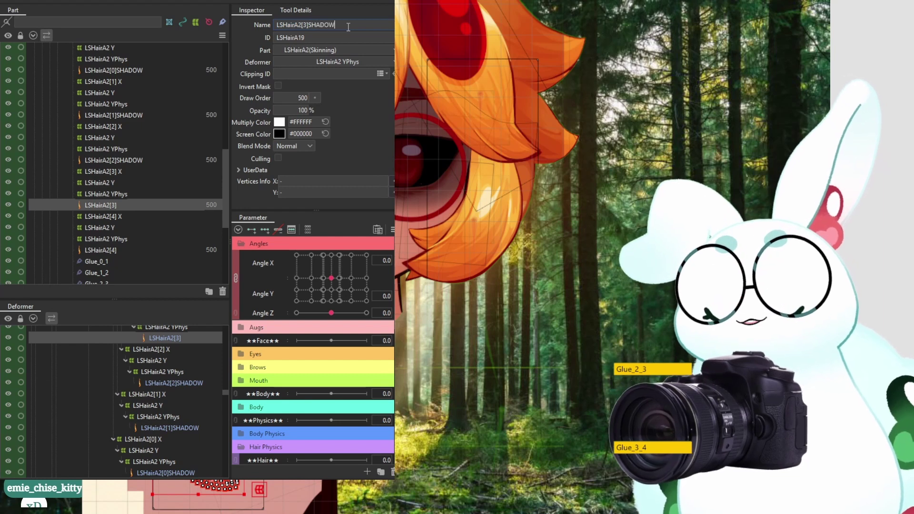
key(Return)
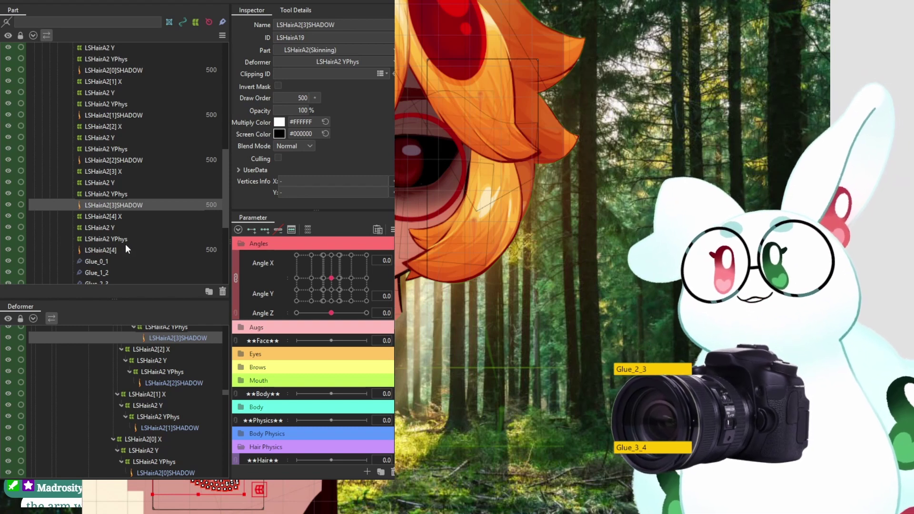
Rename the LSHairA2[4] mesh to LSHairA2[4]SHADOW and collapse the LSHairA2(Skinning) folder
click(125, 245)
click(338, 21)
key(End)
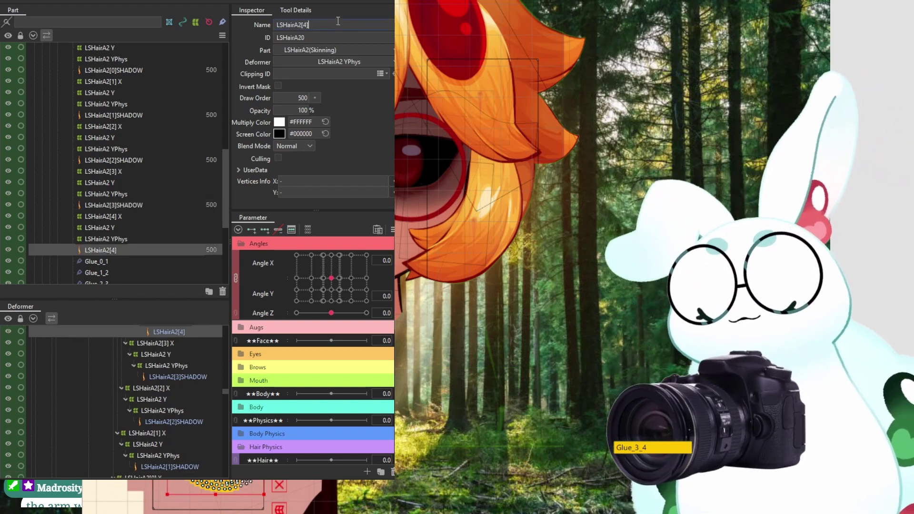
text(SHADOW)
key(Return)
scroll(112, 136, up, 5)
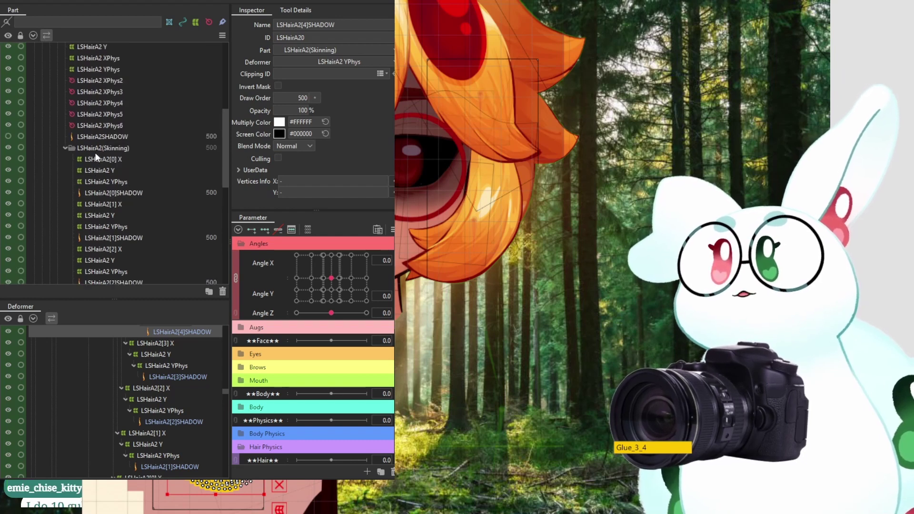
click(76, 148)
click(66, 148)
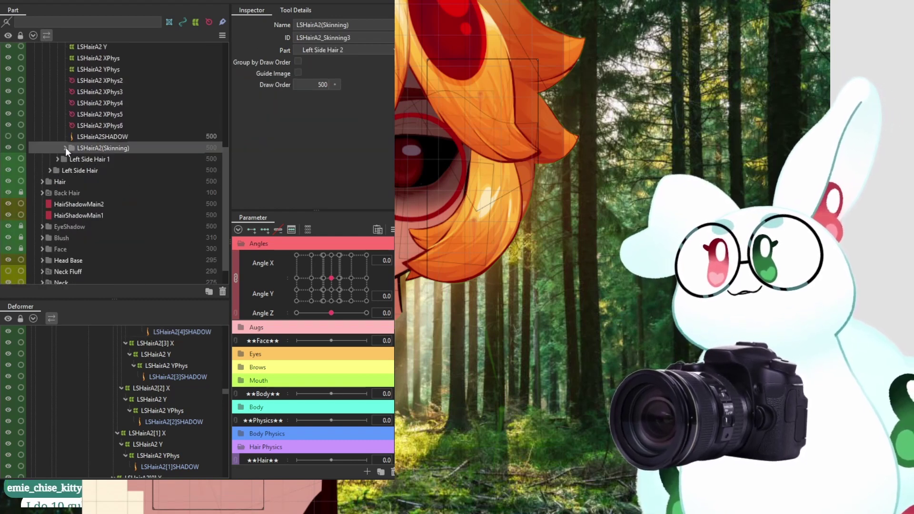
Expand the Left Side Hair 1 folder and rename its LSHairA1 mesh to LSHairA1SHADOW
click(57, 157)
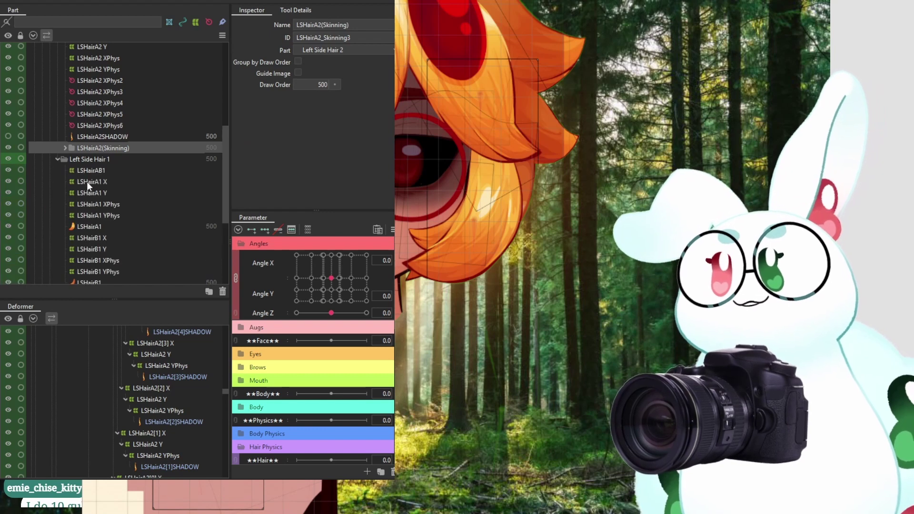
click(106, 225)
click(327, 24)
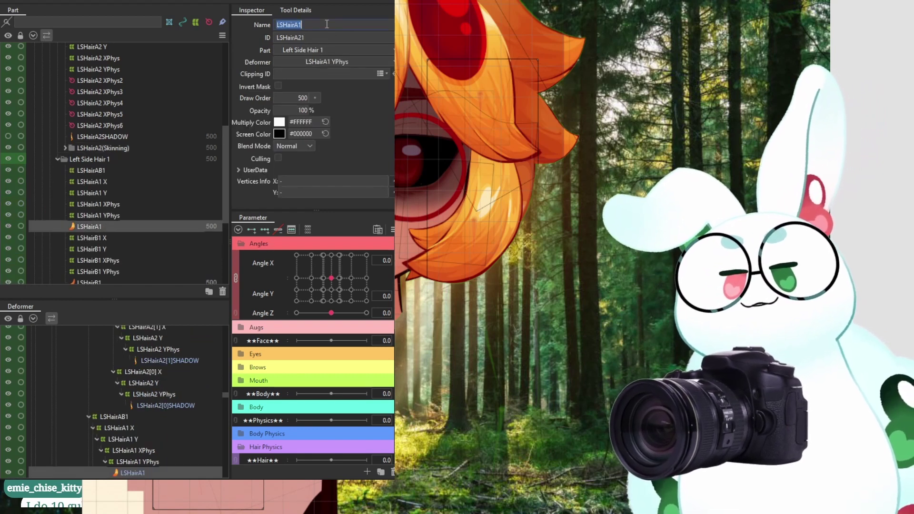
click(327, 24)
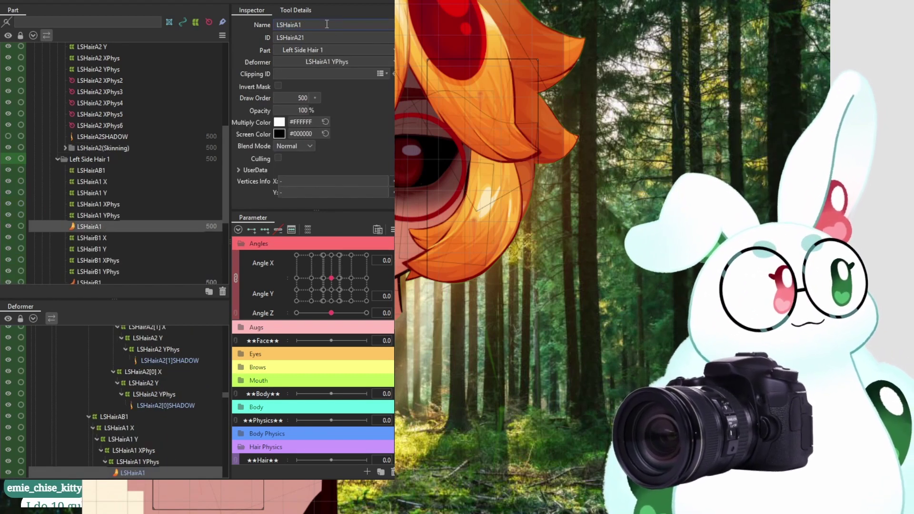
text(SHADOW)
key(Return)
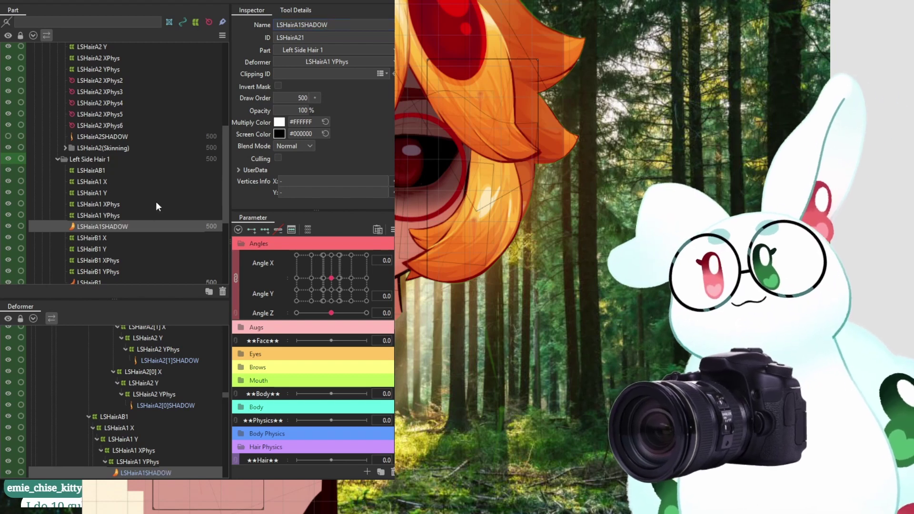
Rename the LSHairB1 mesh in the Left Side Hair 1 folder to LSHairB1SHADOW
scroll(124, 214, down, 2)
click(102, 243)
double_click(316, 28)
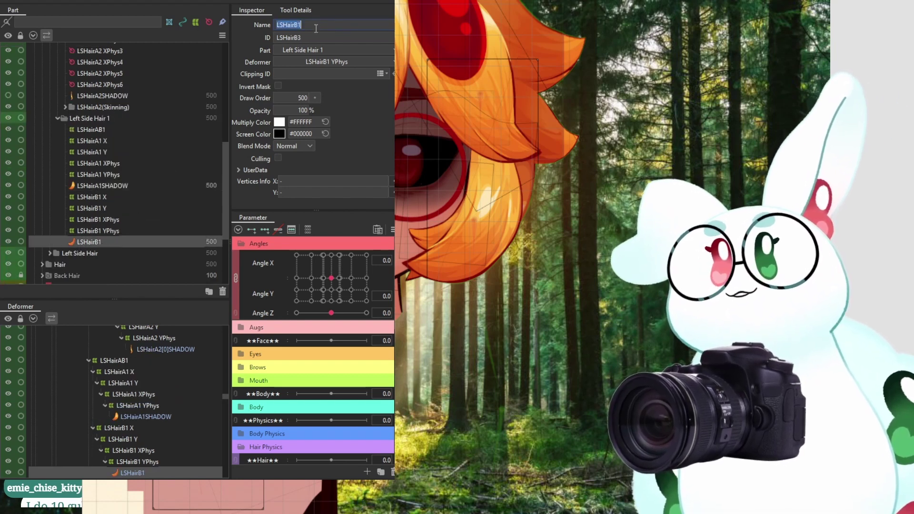
click(316, 28)
text(SHADOW)
key(Return)
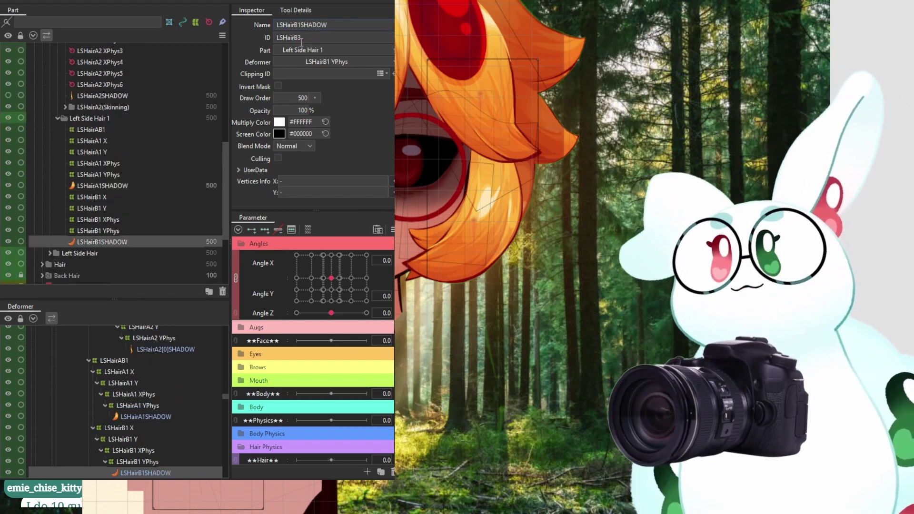
Rename the Left Side Hair 1 folder to Left Side Hair 1 SHADOW and collapse it
click(88, 118)
double_click(349, 26)
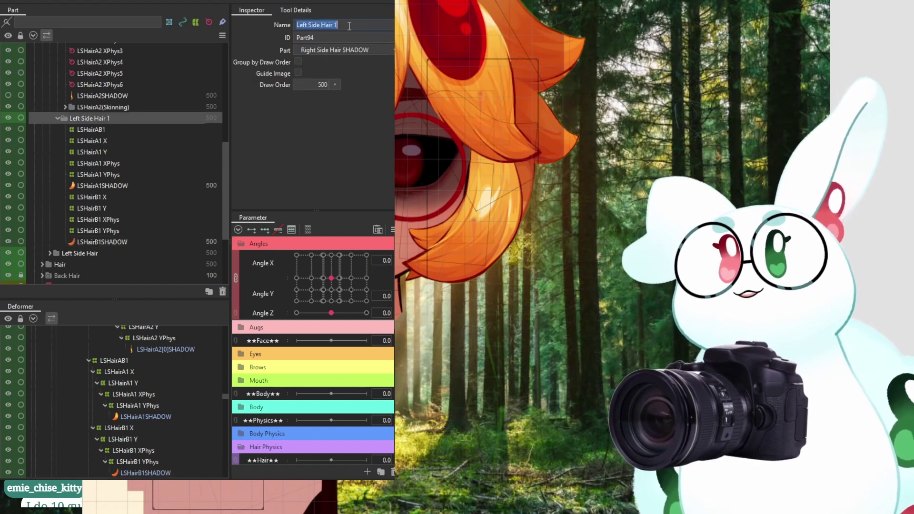
click(349, 26)
text(SHADOW)
key(Return)
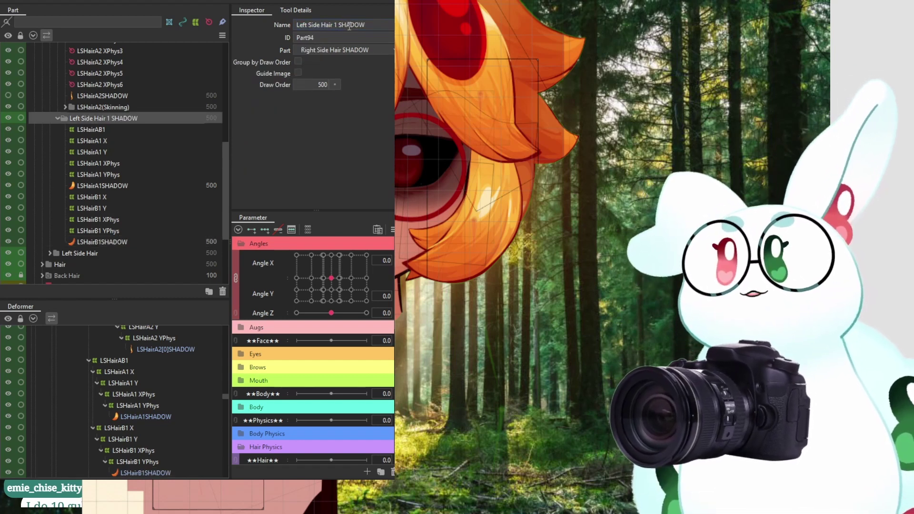
click(57, 118)
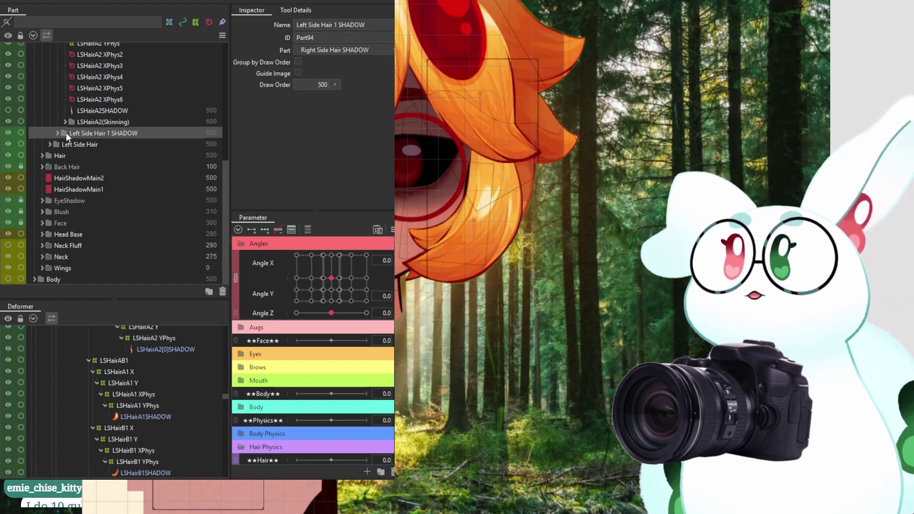
Rename the LSHairA2(Skinning) folder inside Left Side Hair 2 to LSHairA2(Skinning)SHADOW
click(74, 145)
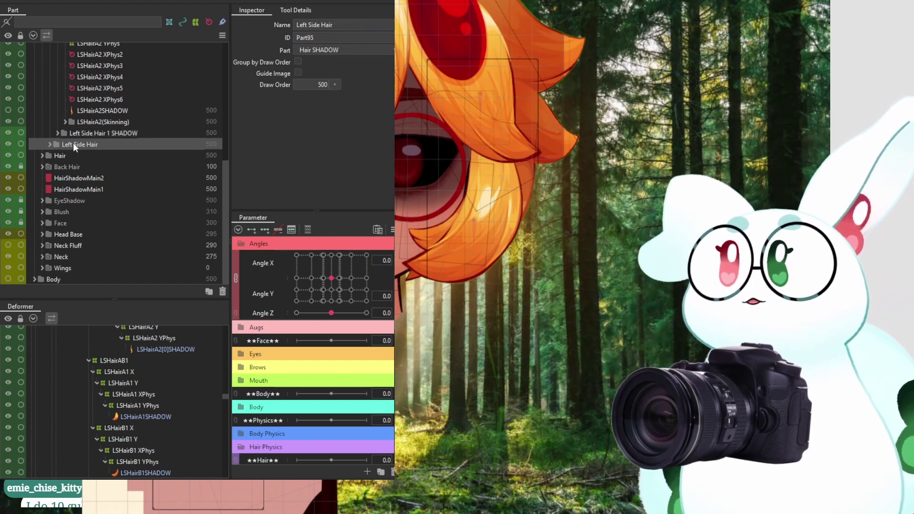
click(79, 121)
triple_click(368, 26)
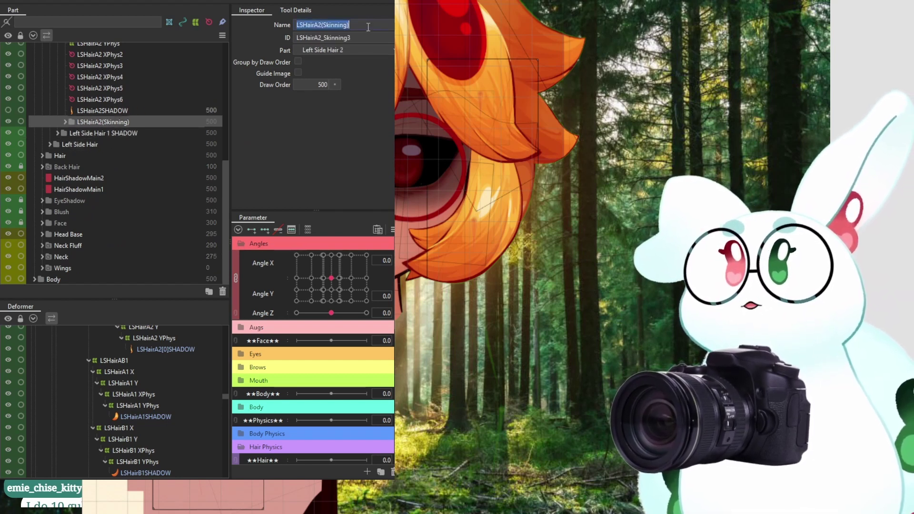
click(368, 27)
text(SHADOW)
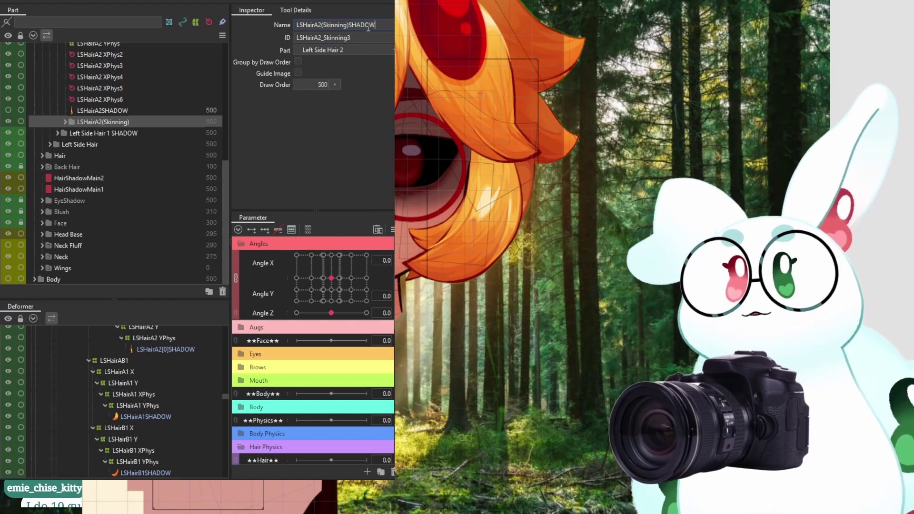
key(Return)
Rename the Left Side Hair folder inside Hair SHADOW to Left Side HairSHADOW
click(65, 144)
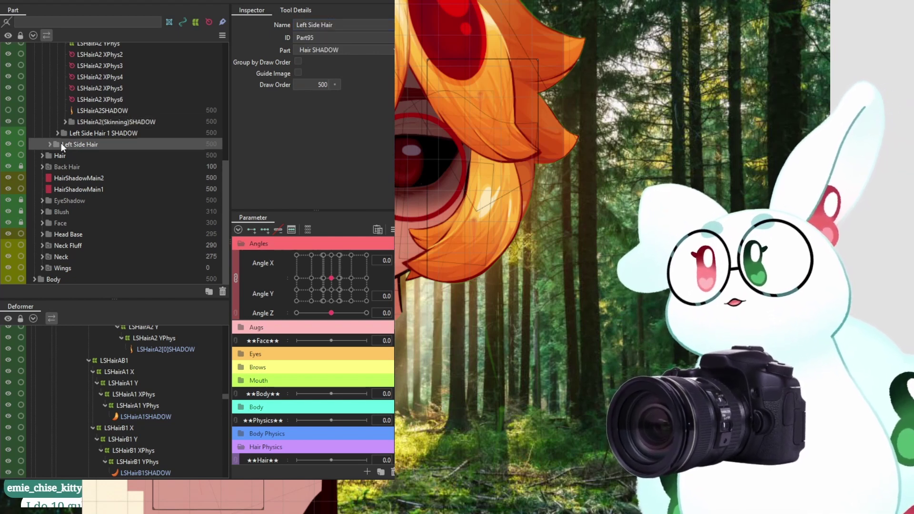
click(354, 24)
click(354, 25)
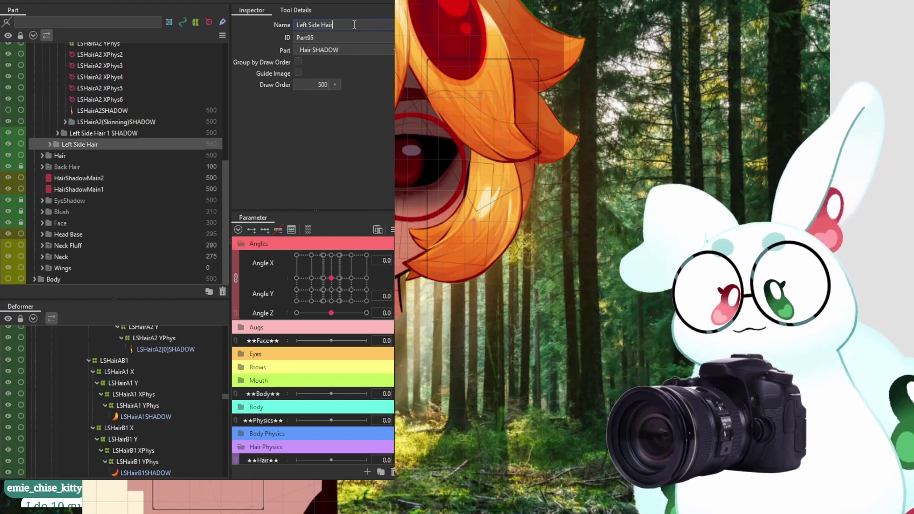
text(SHADOW)
key(Return)
Collapse the whole Hair SHADOW folder in the part hierarchy
scroll(138, 152, up, 3)
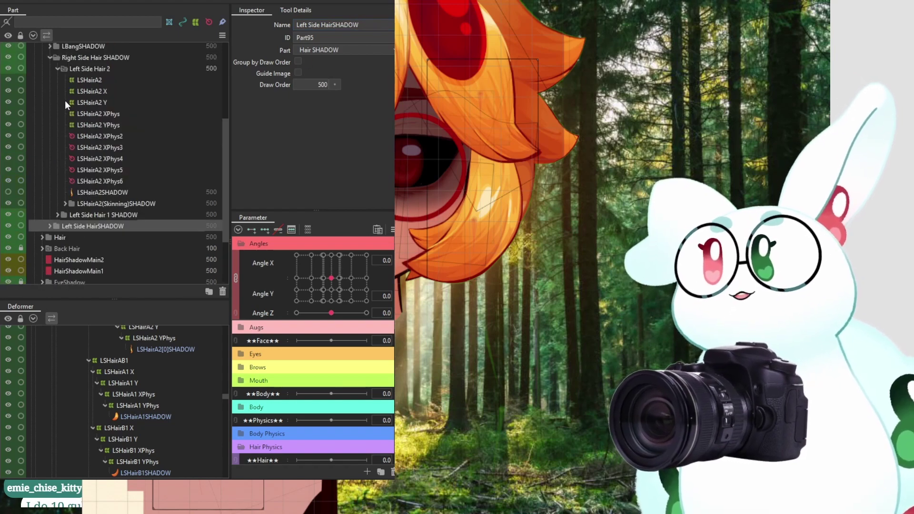
scroll(64, 100, up, 3)
click(45, 94)
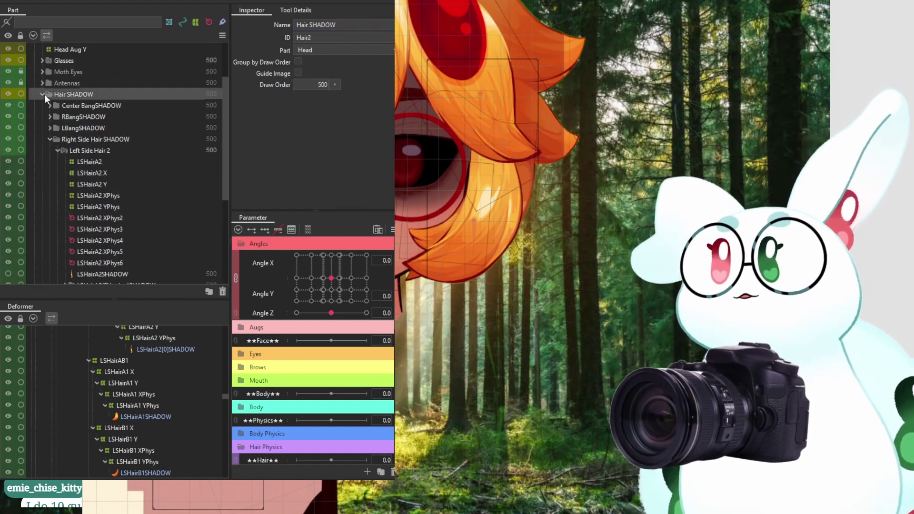
click(41, 93)
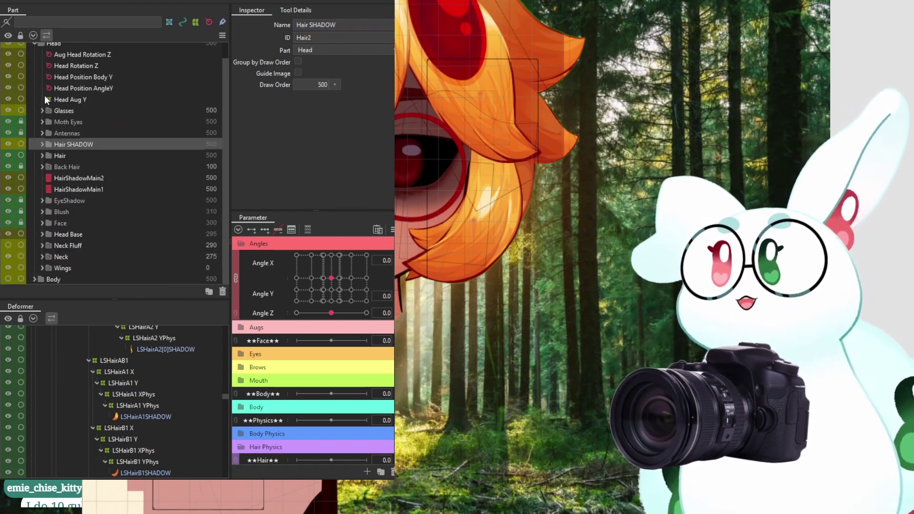
Hide HairShadowMain2 and clip the HairShadowMain1 mesh to the SHADOW hair meshes, starting with CBangC2SHADOW and CBangB2SHADOW
click(65, 189)
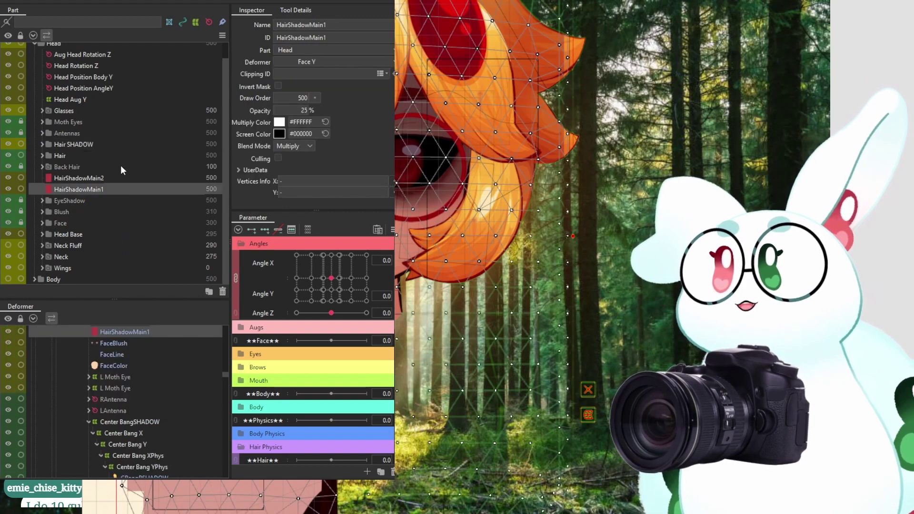
click(7, 179)
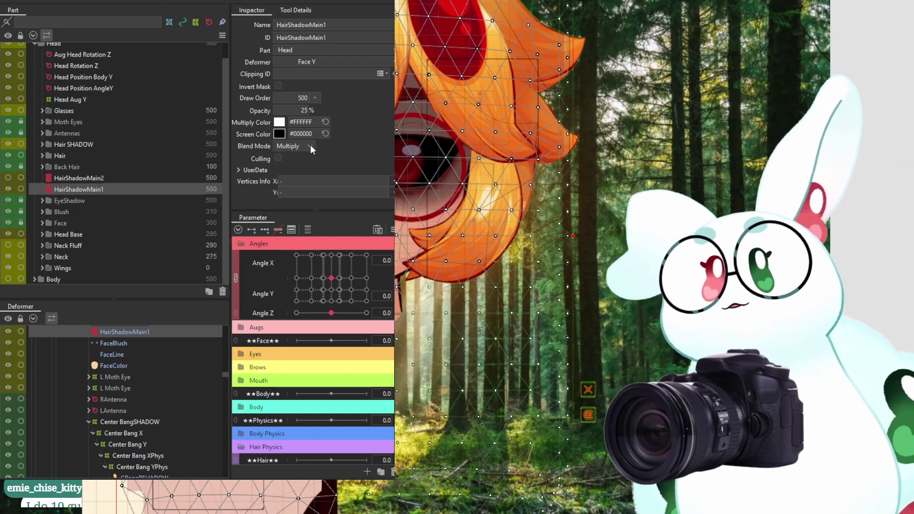
key(ctrl+z)
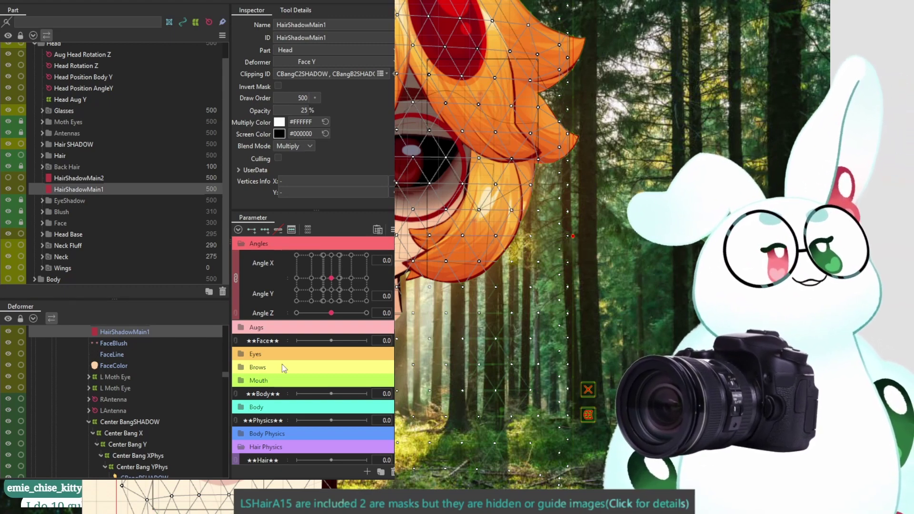
Set the Face Shadow expression parameter to 0
scroll(295, 381, down, 15)
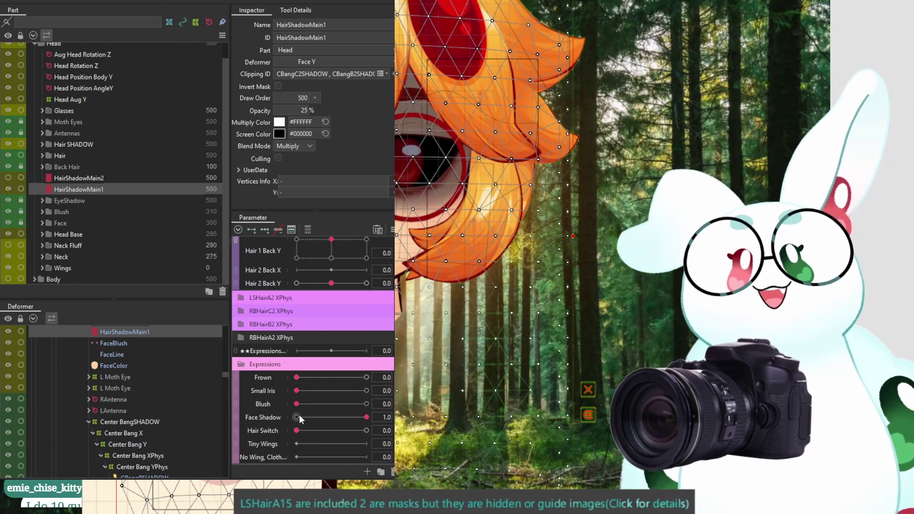
click(299, 415)
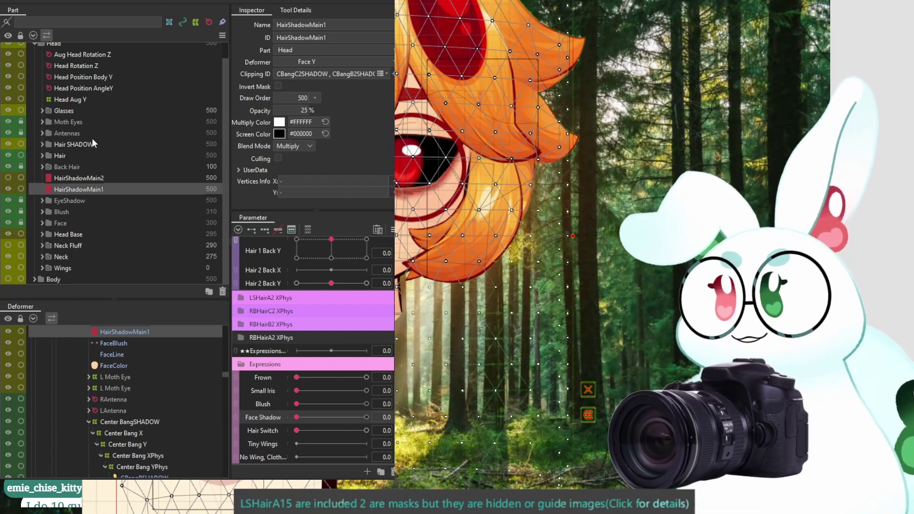
Expand the Hair SHADOW folder and create a warp deformer for it inside that part
scroll(91, 137, up, 1)
click(64, 163)
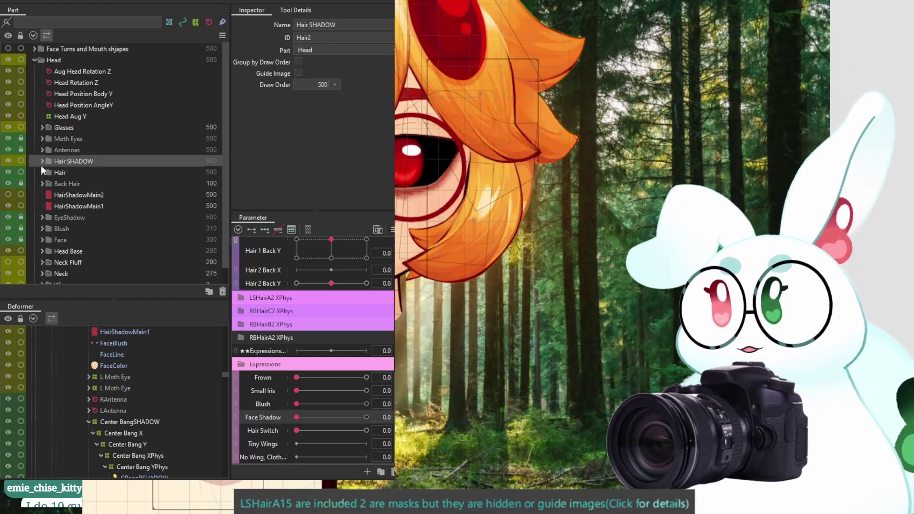
click(42, 161)
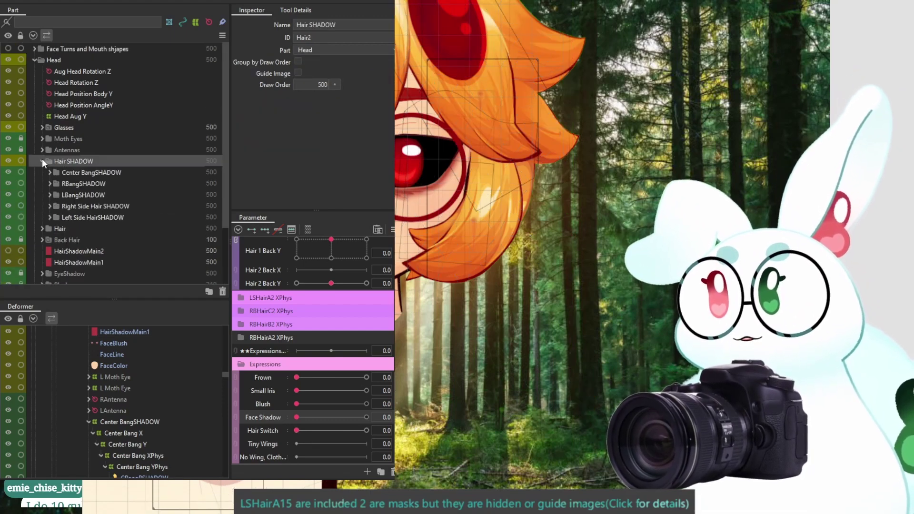
right_click(72, 161)
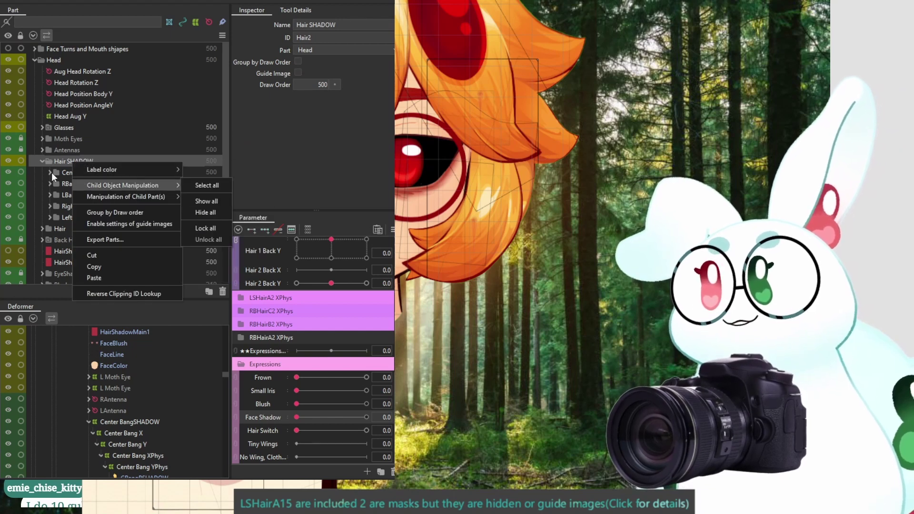
click(63, 160)
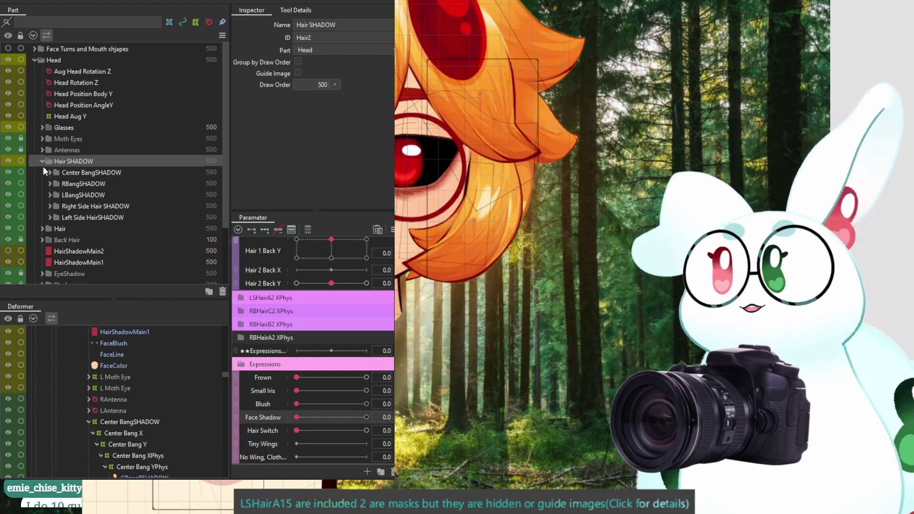
click(67, 174)
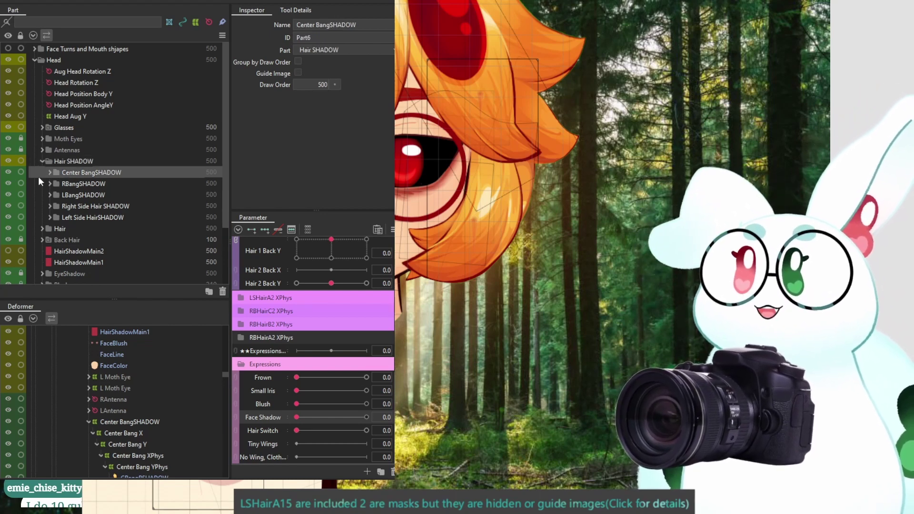
click(55, 164)
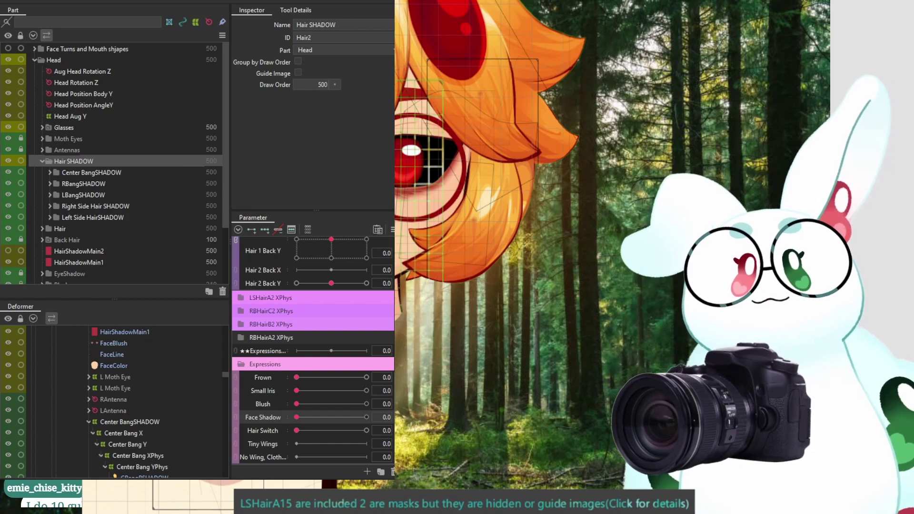
key(Return)
Narrow the new Hair SHADOW warp deformer symmetrically around the character and hide the palettes to show the whole canvas
scroll(404, 249, down, 8)
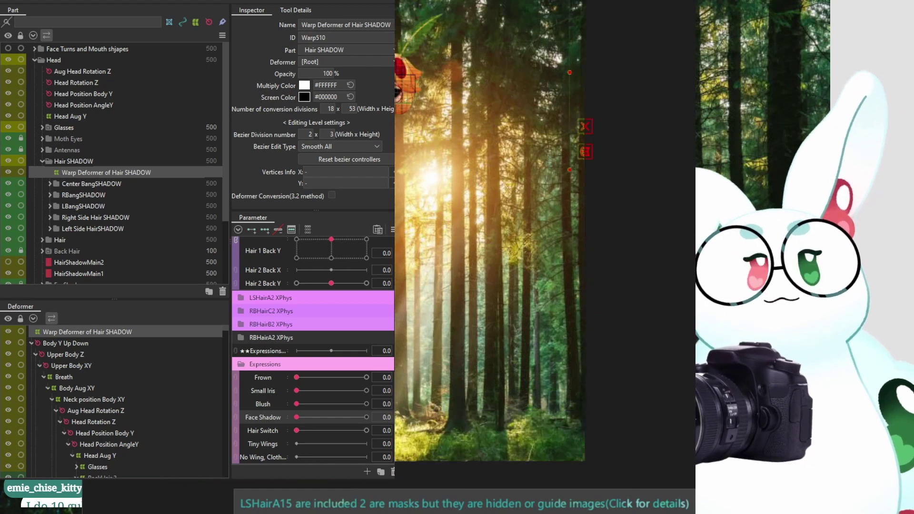
drag(551, 97, 536, 269)
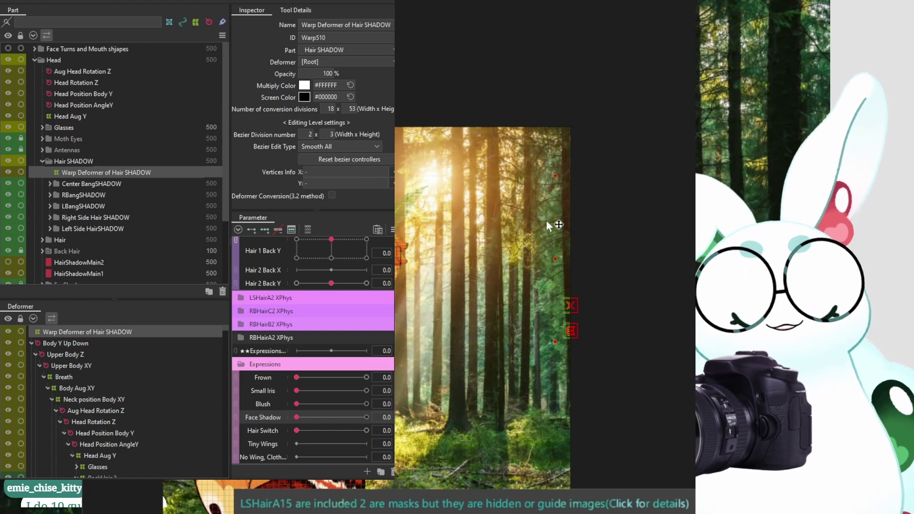
drag(555, 259, 457, 267)
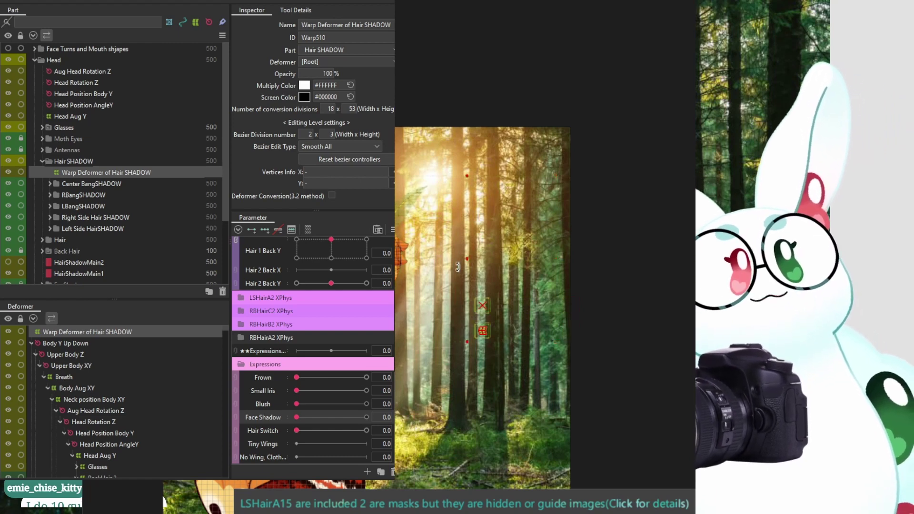
scroll(408, 252, up, 2)
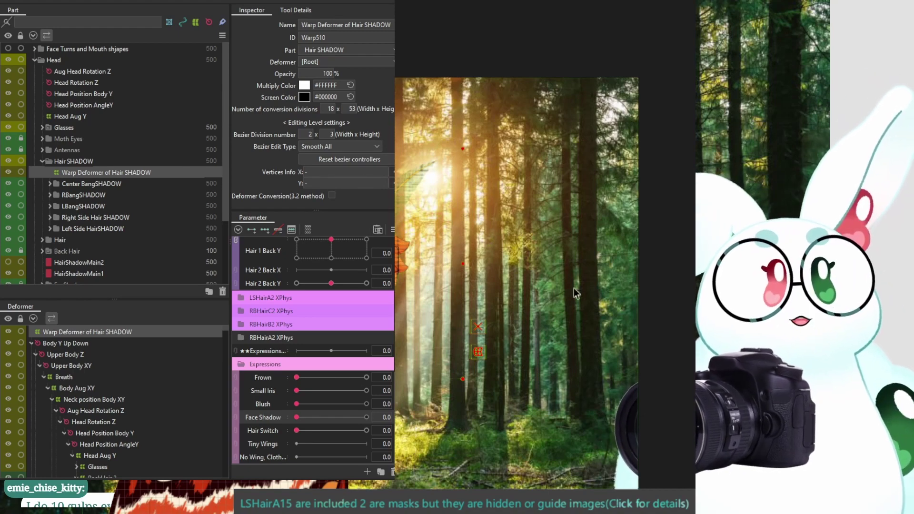
scroll(407, 273, up, 2)
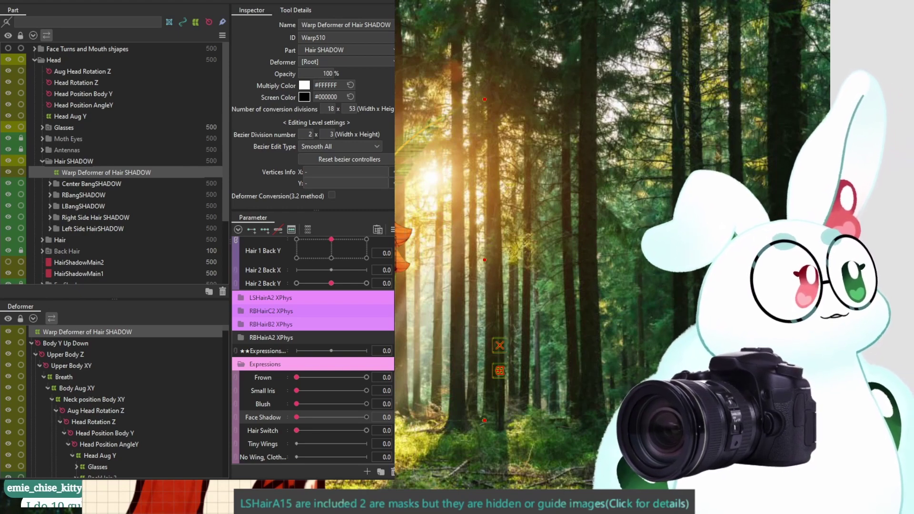
key(Tab)
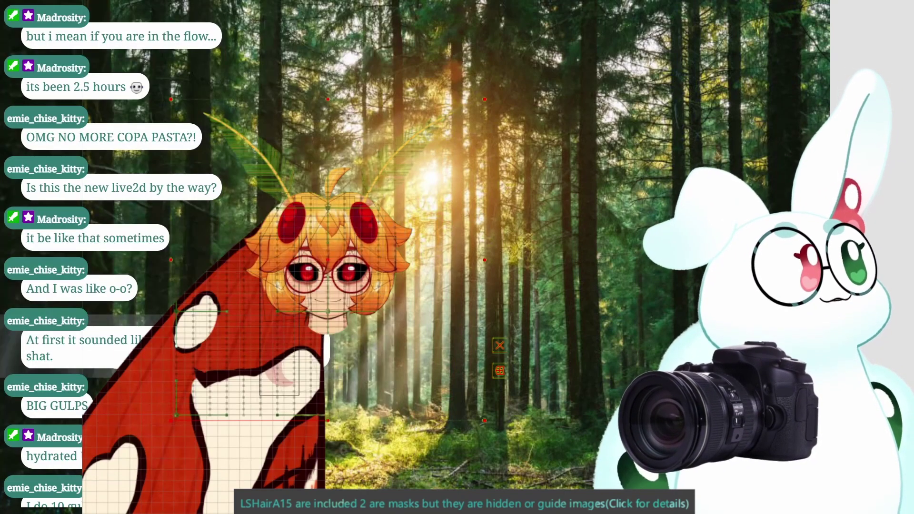
scroll(349, 261, up, 2)
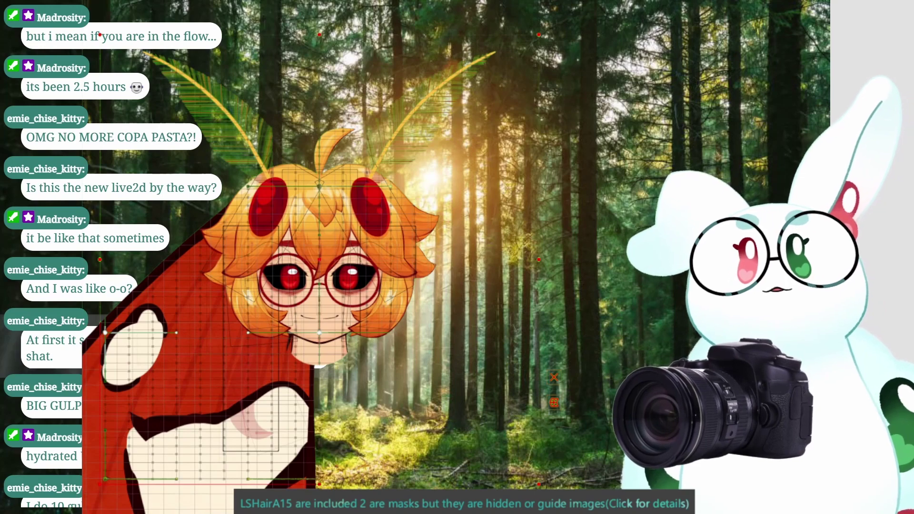
Examine the individual warp deformers of the center bangs, side bangs, long strands and cheek-side locks one after another
key(Down)
key(Down)
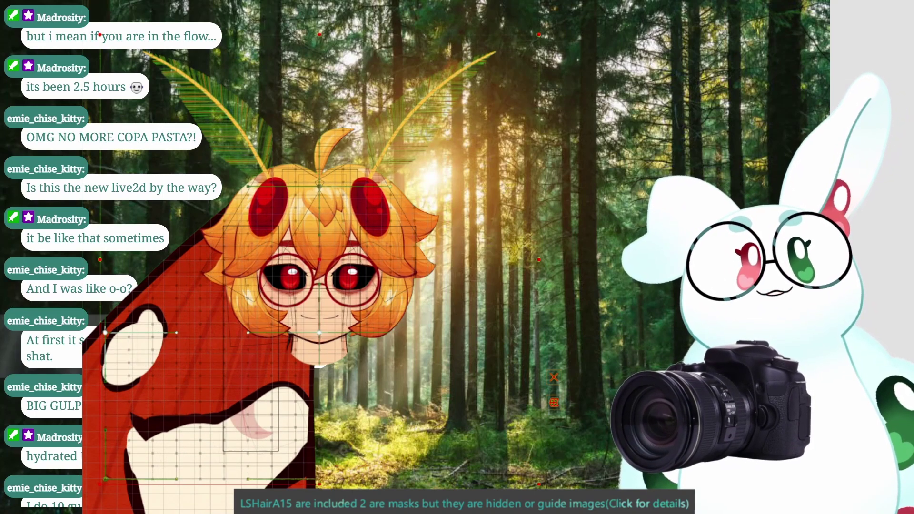
key(Escape)
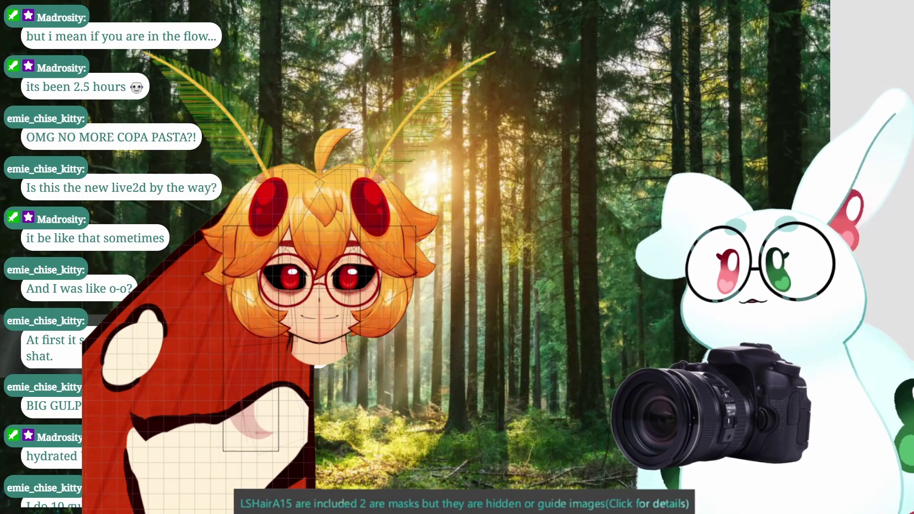
click(320, 229)
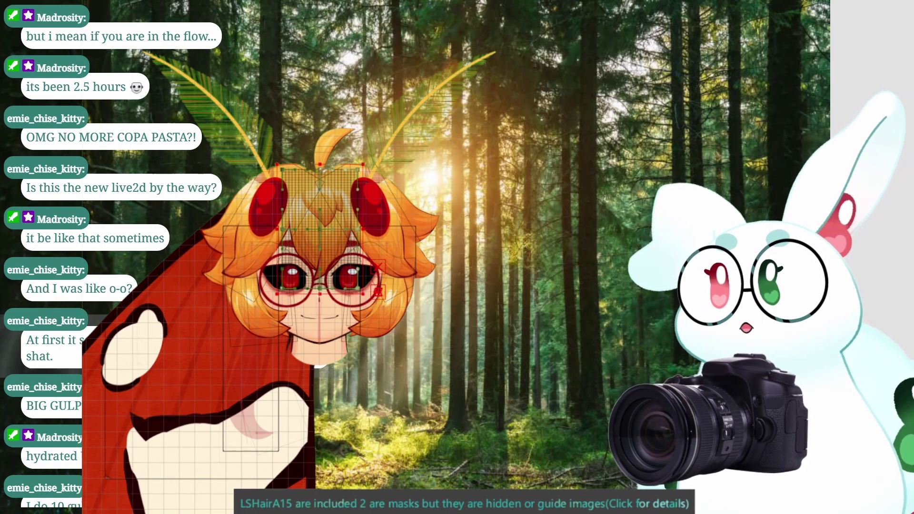
key(Escape)
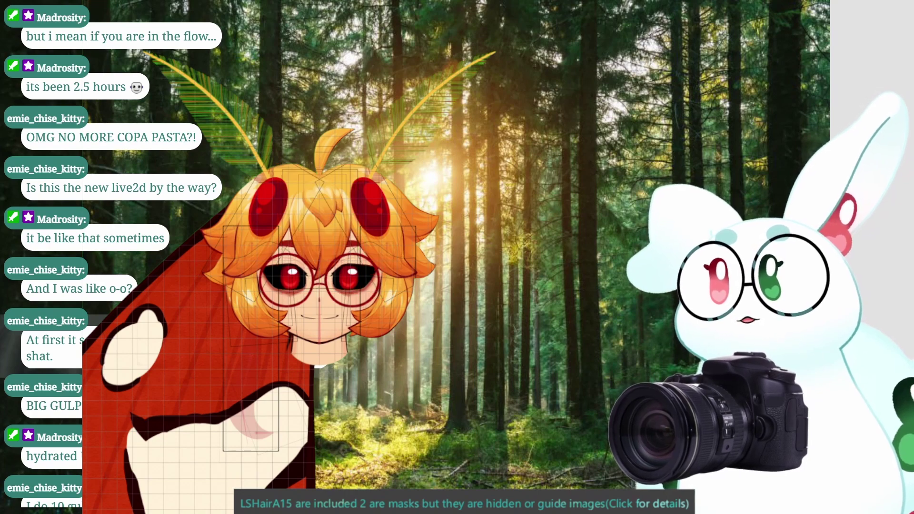
click(263, 227)
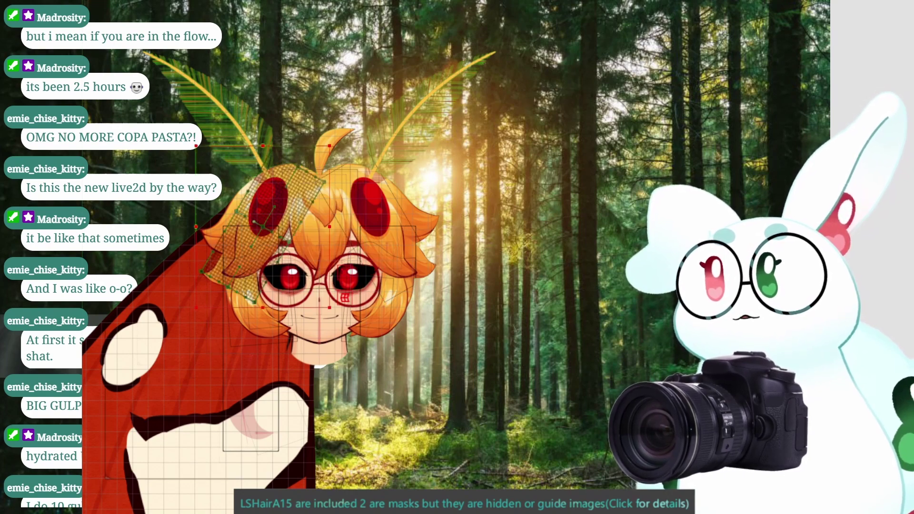
key(Escape)
click(376, 226)
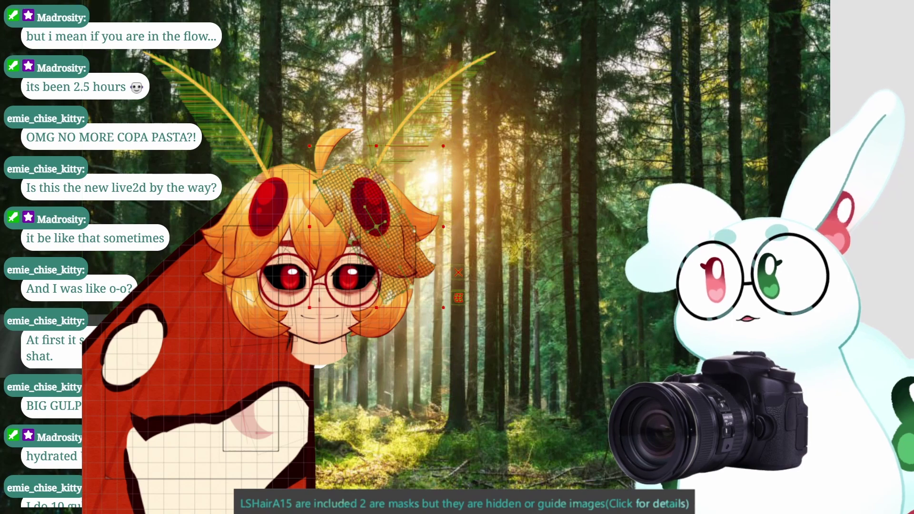
click(251, 338)
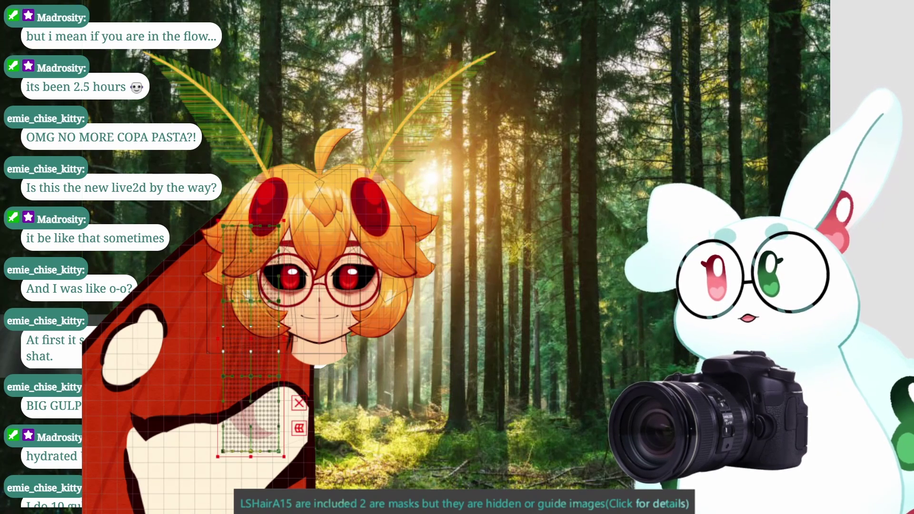
key(Escape)
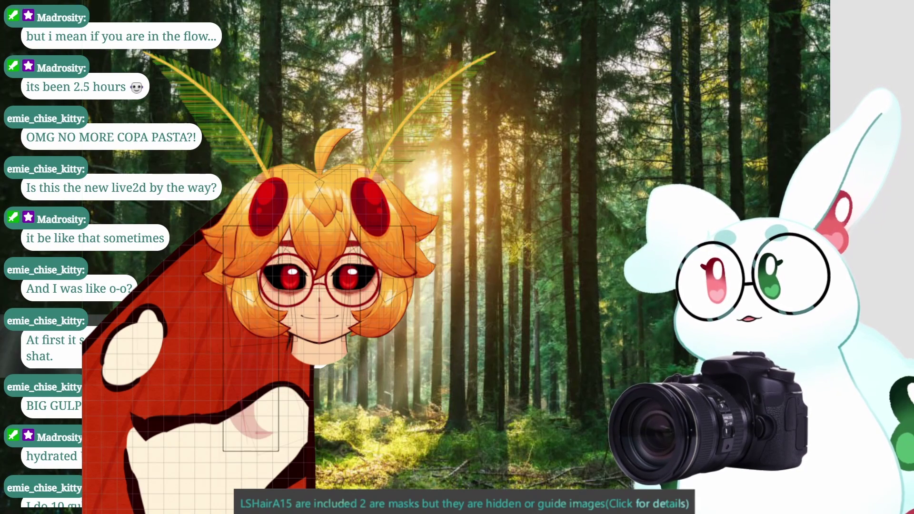
click(260, 299)
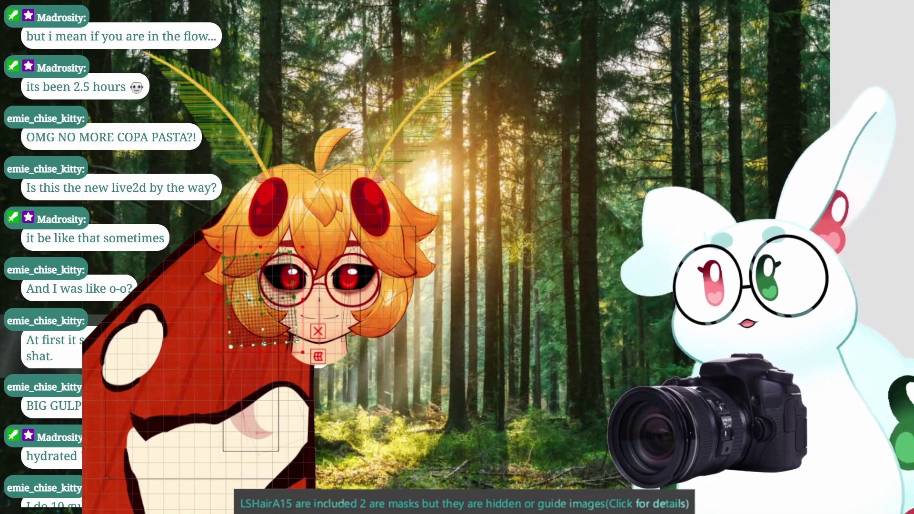
key(Escape)
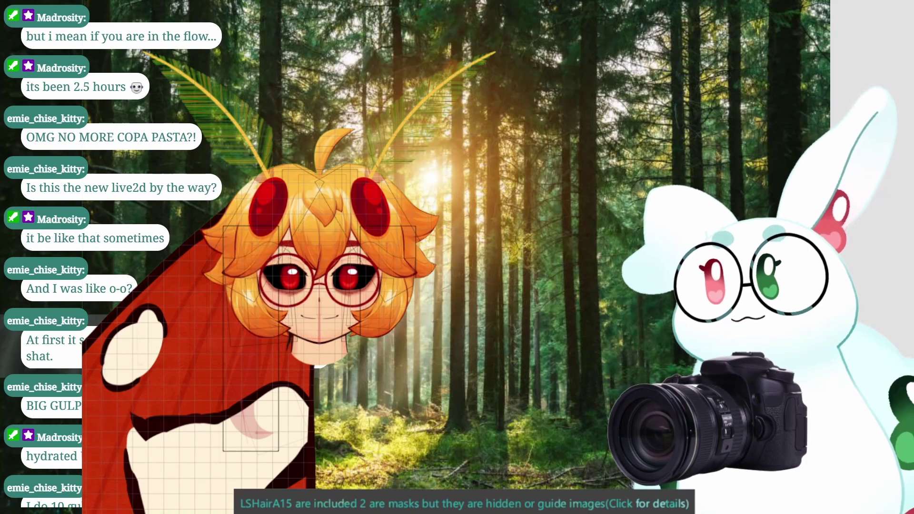
click(390, 298)
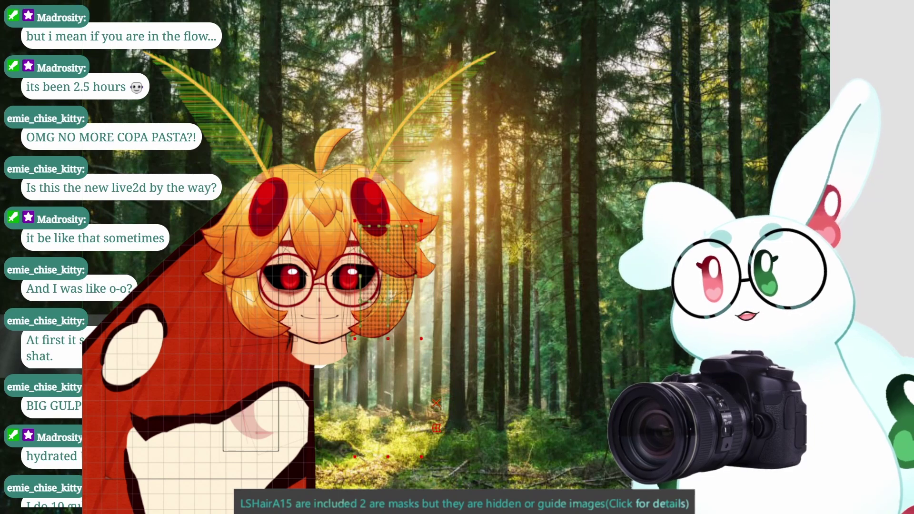
click(390, 298)
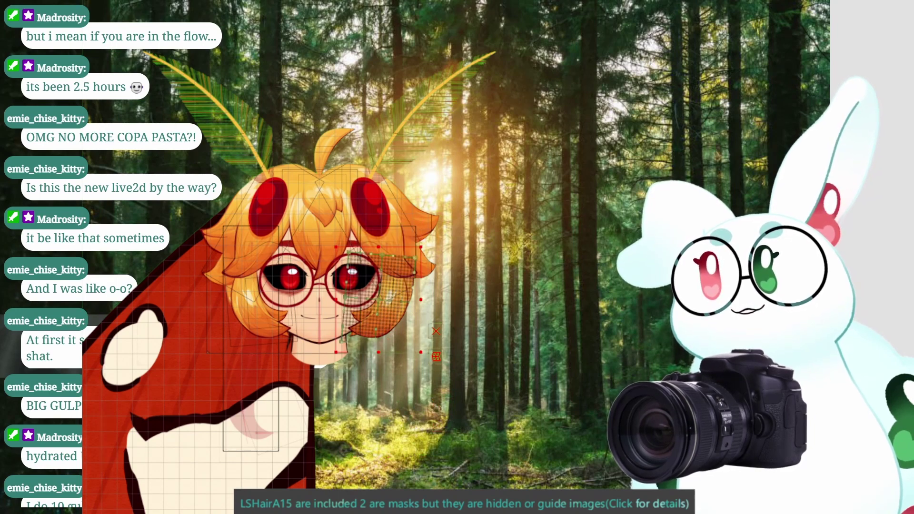
Try shifting the Hair SHADOW warp deformer slightly downward over the character
click(321, 247)
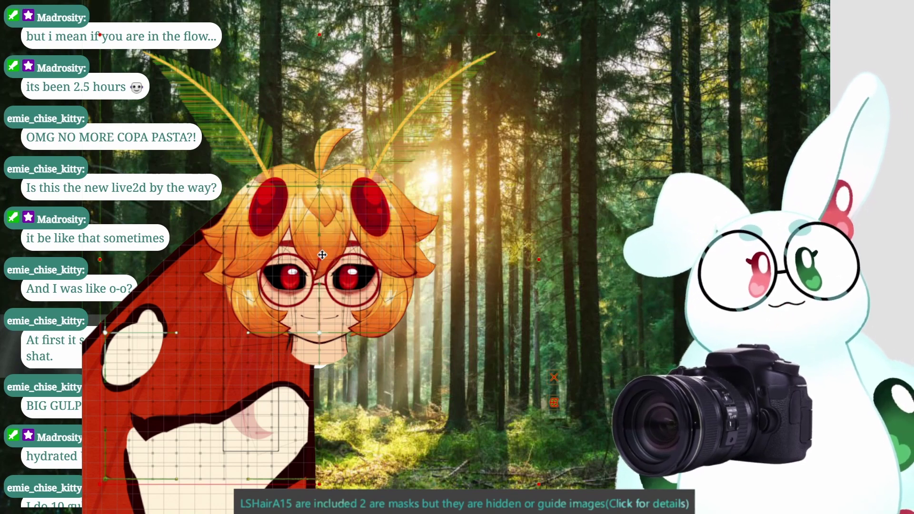
drag(322, 258, 322, 269)
key(ctrl+z)
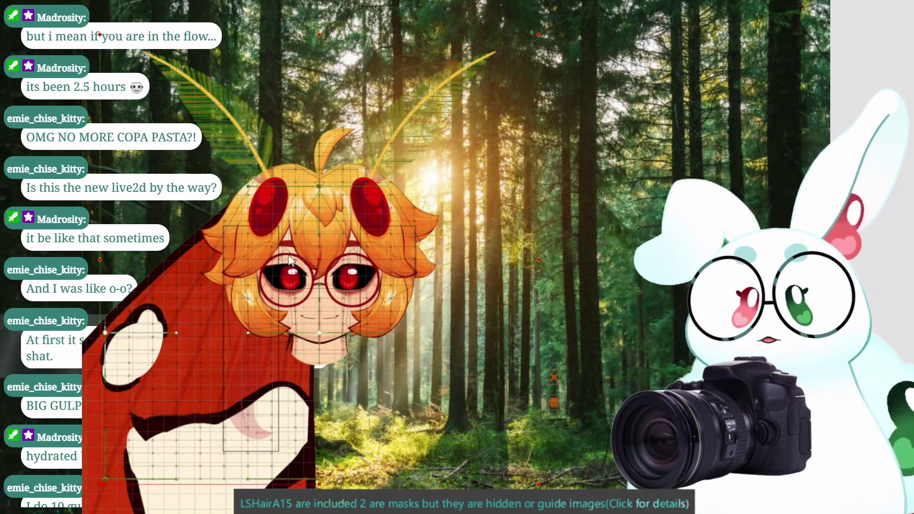
key(Escape)
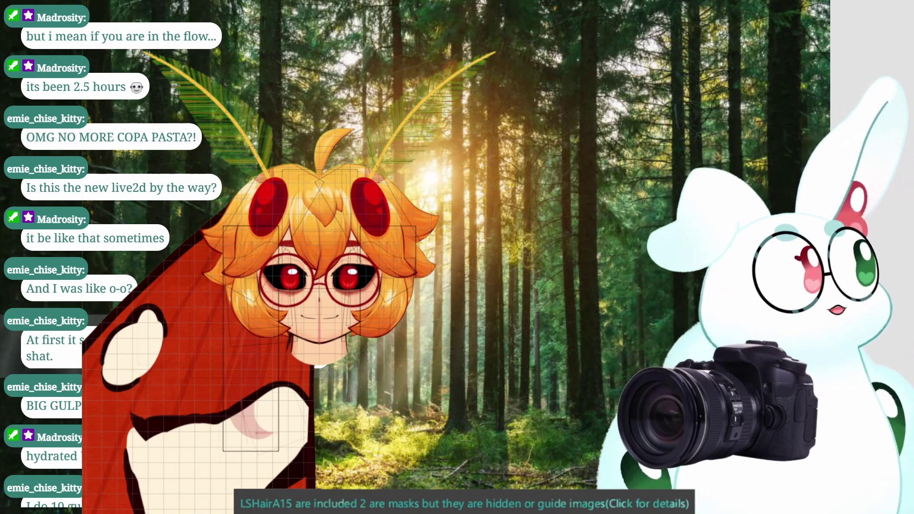
Examine the art meshes of the center bangs and of the side bangs on both sides of the forehead
click(320, 229)
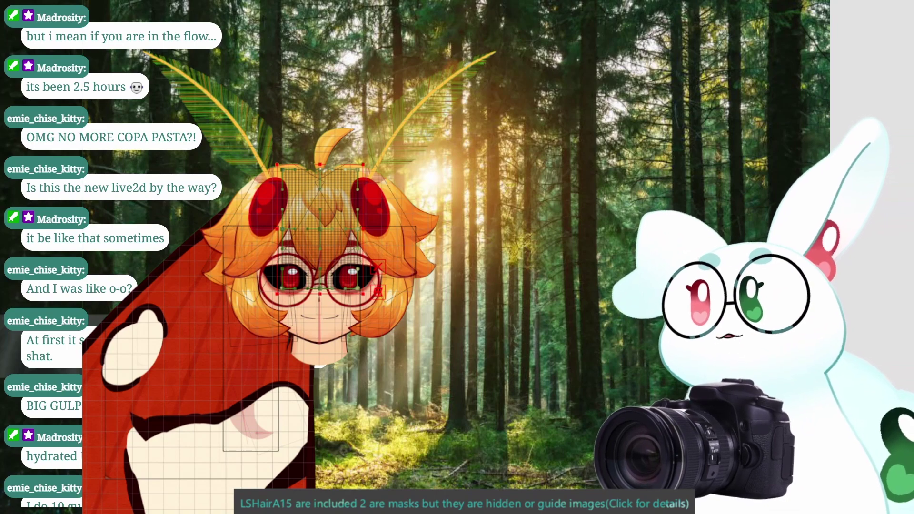
click(323, 203)
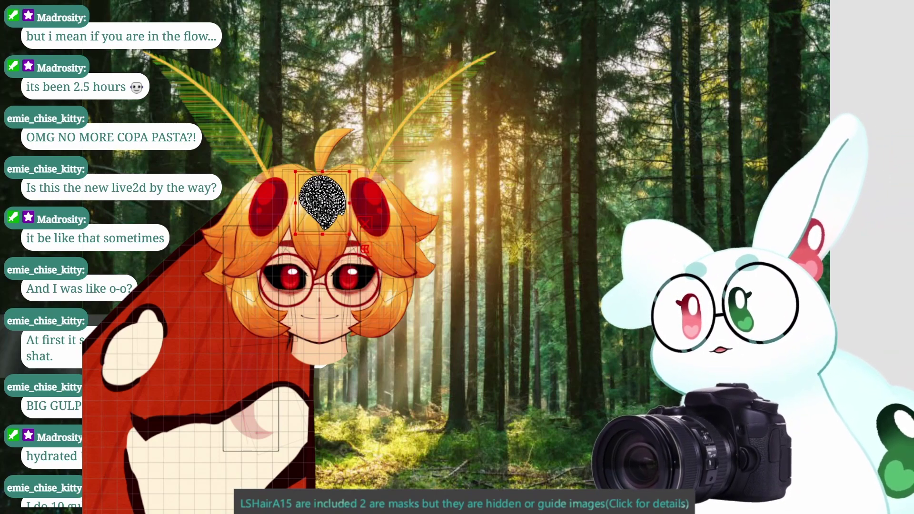
click(320, 229)
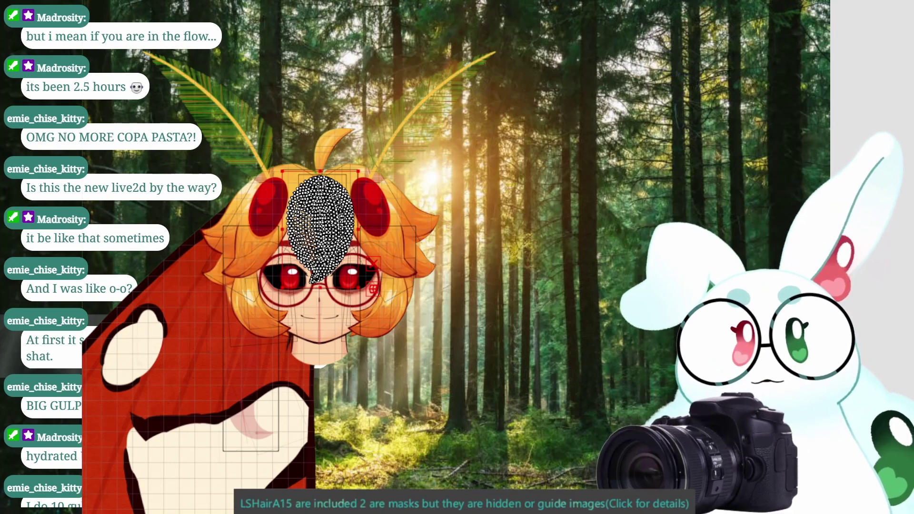
key(Escape)
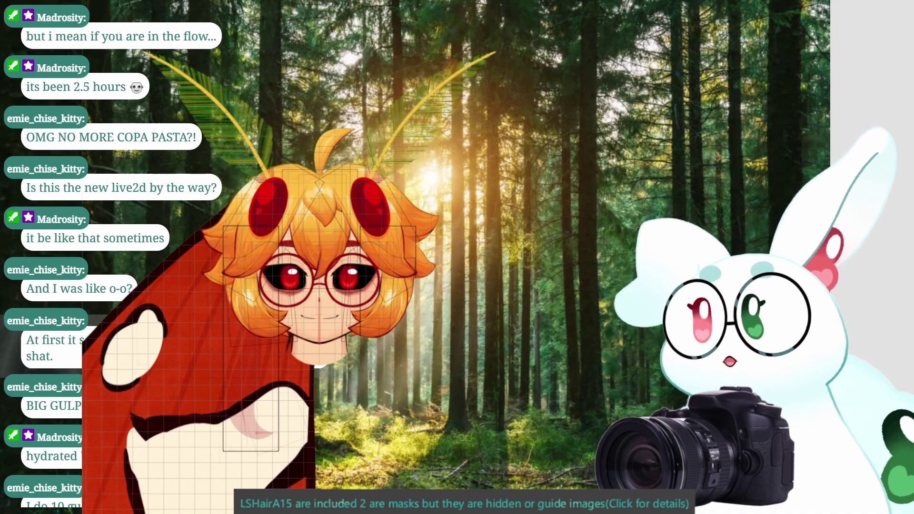
click(322, 204)
click(320, 228)
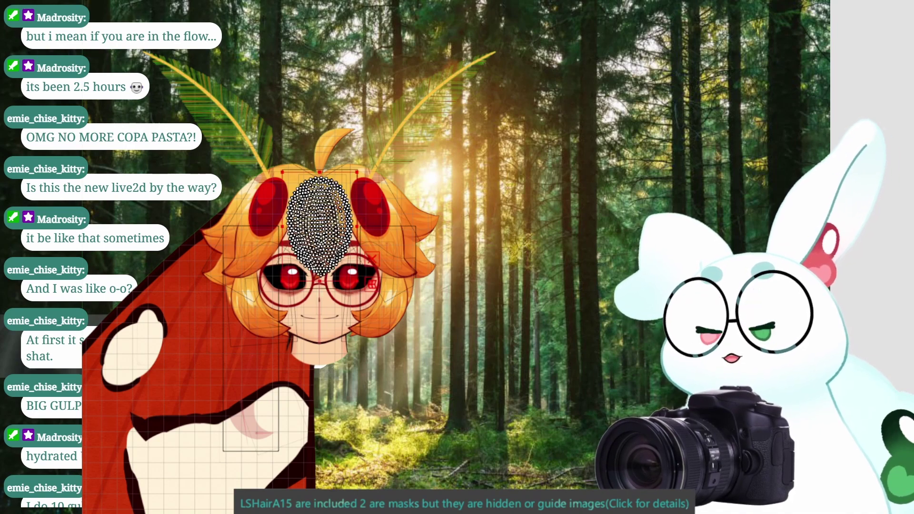
click(267, 228)
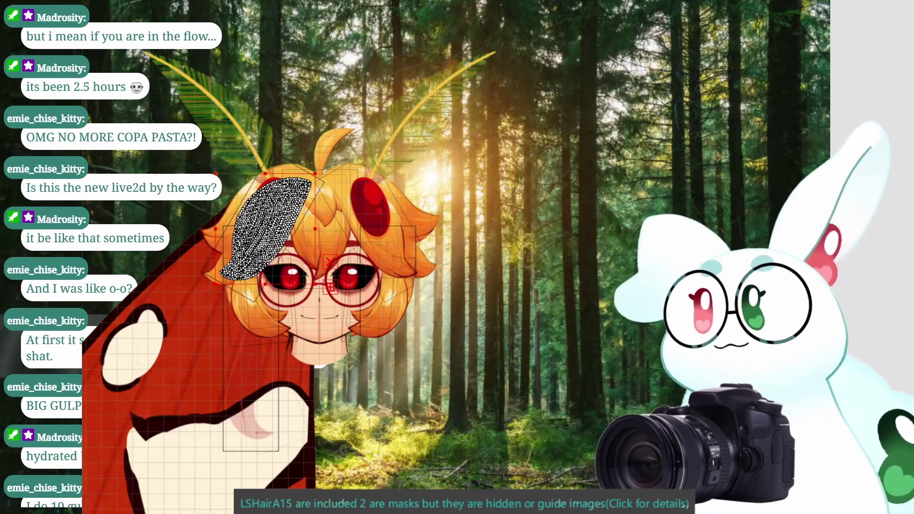
click(375, 228)
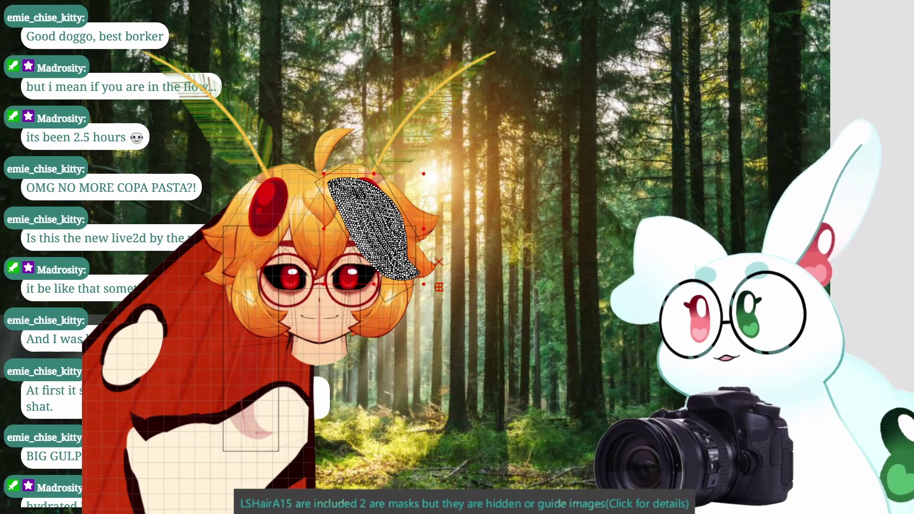
Hide and delete the glued art meshes of the long hair strand hanging over the red wing
click(653, 281)
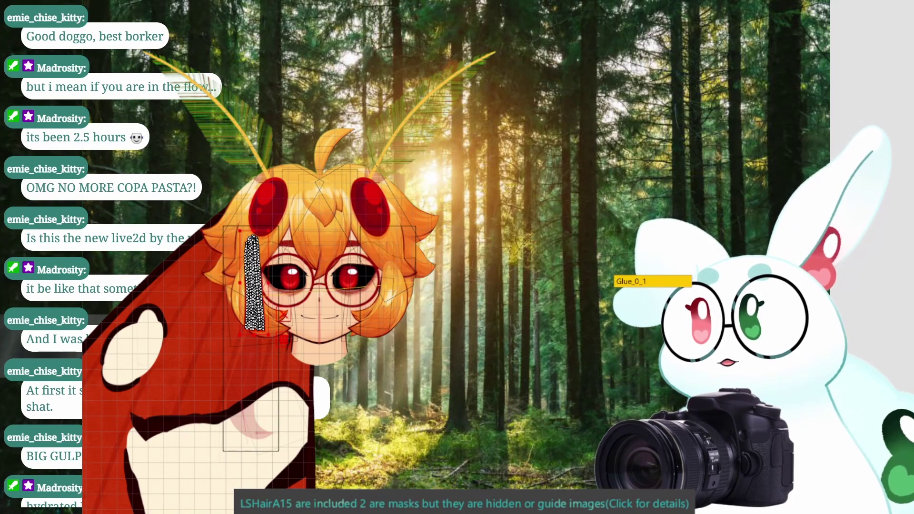
click(653, 288)
click(249, 342)
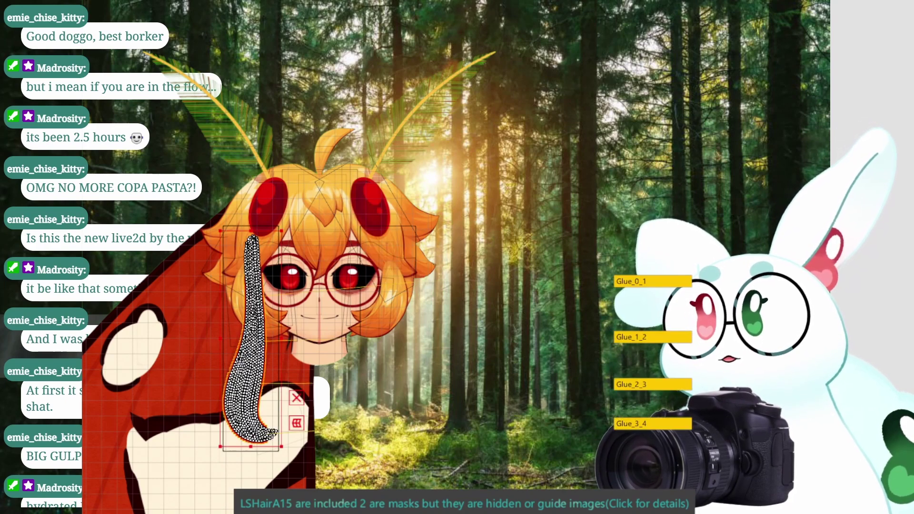
click(253, 281)
shift+click(248, 414)
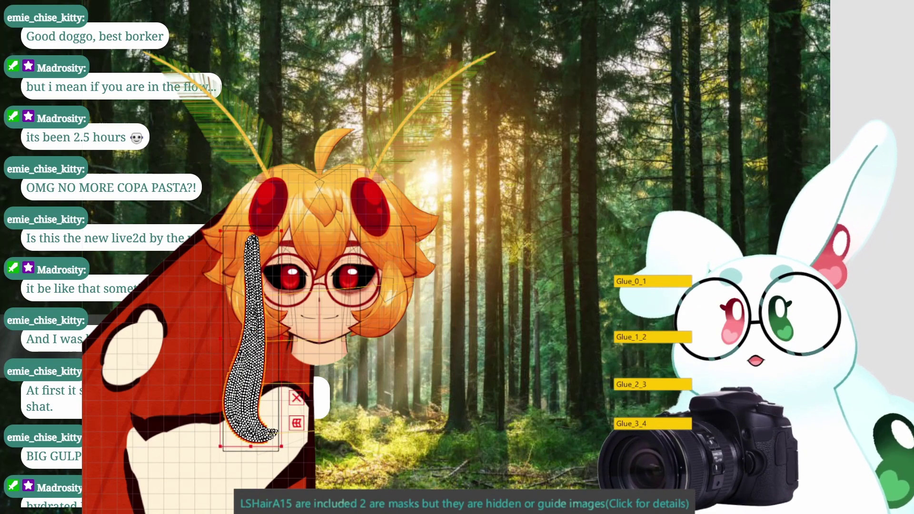
key(ctrl+h)
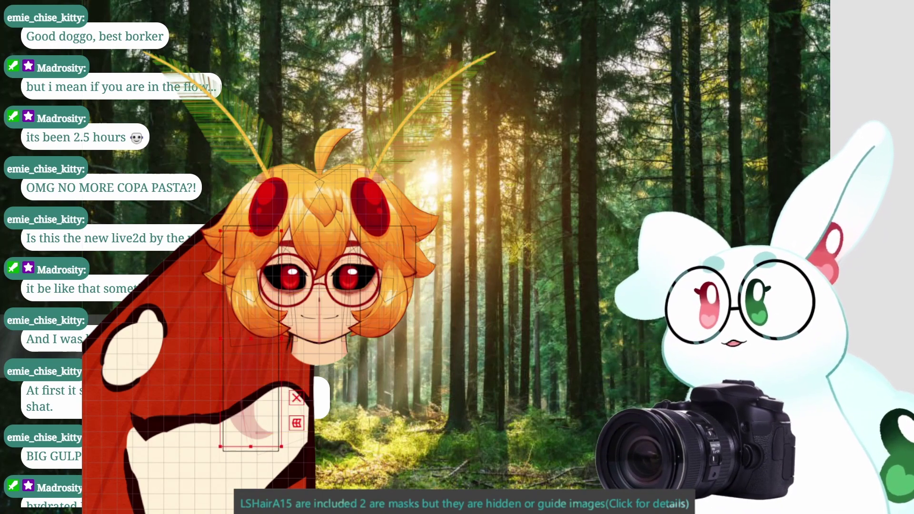
key(Delete)
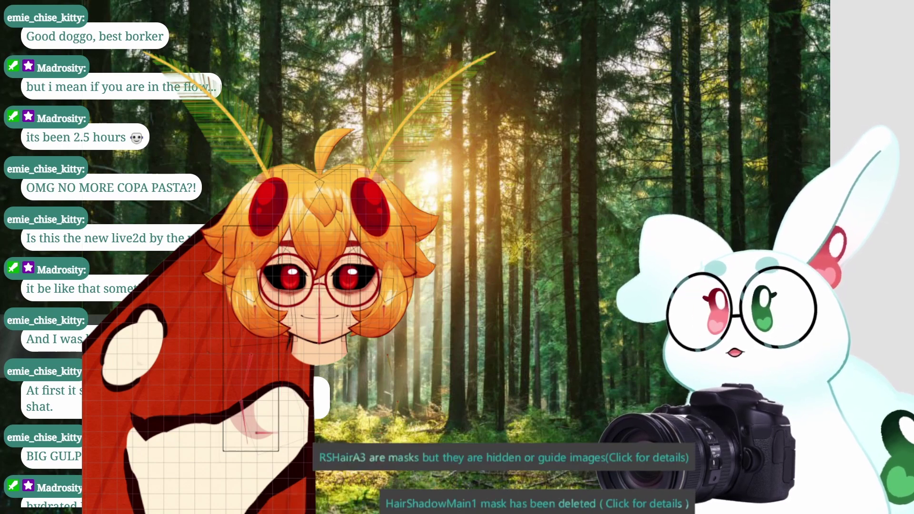
Examine the remaining long-strand and cheek-side lock meshes on both sides of the face
click(255, 430)
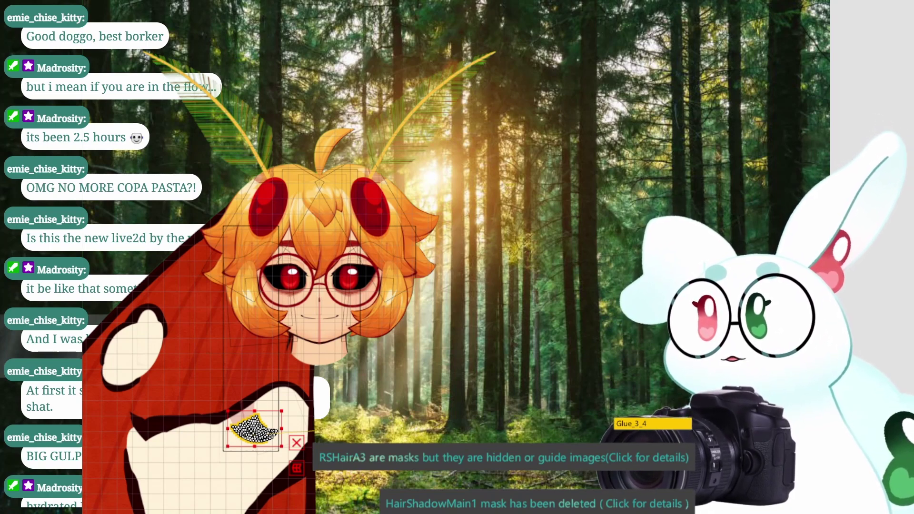
click(255, 307)
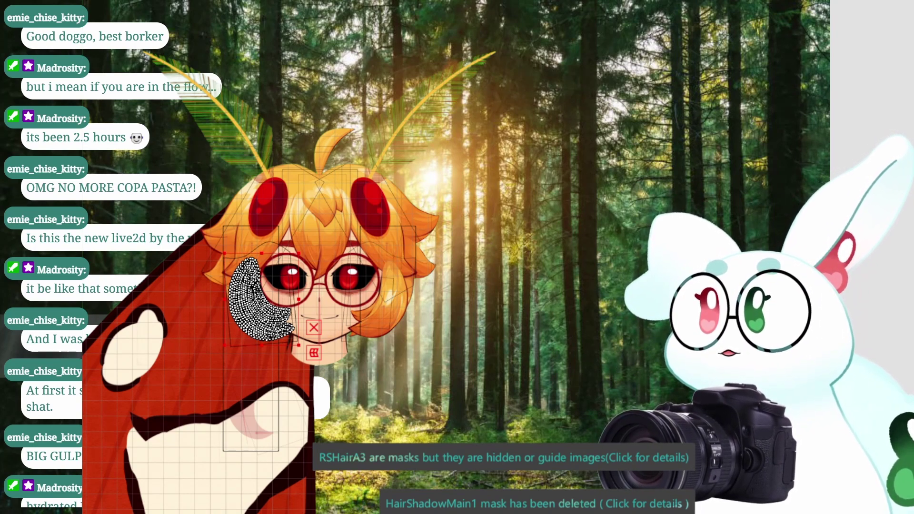
key(Escape)
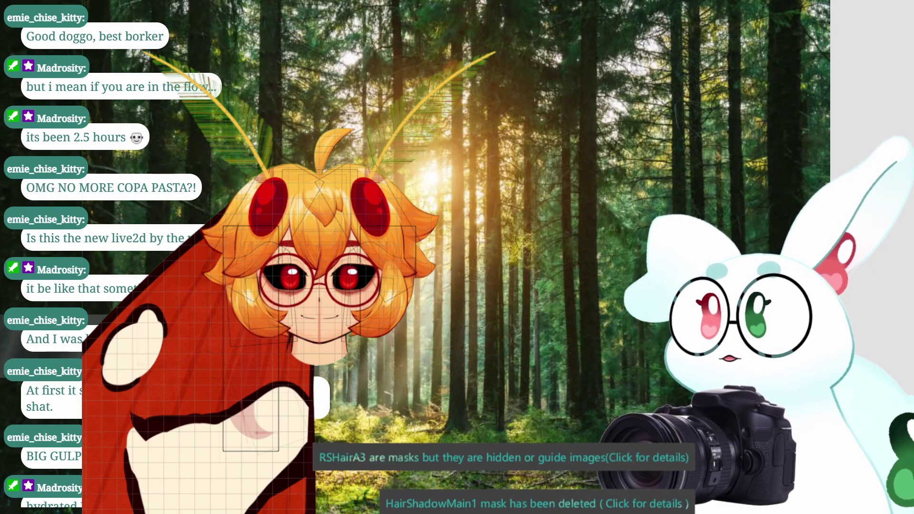
click(388, 286)
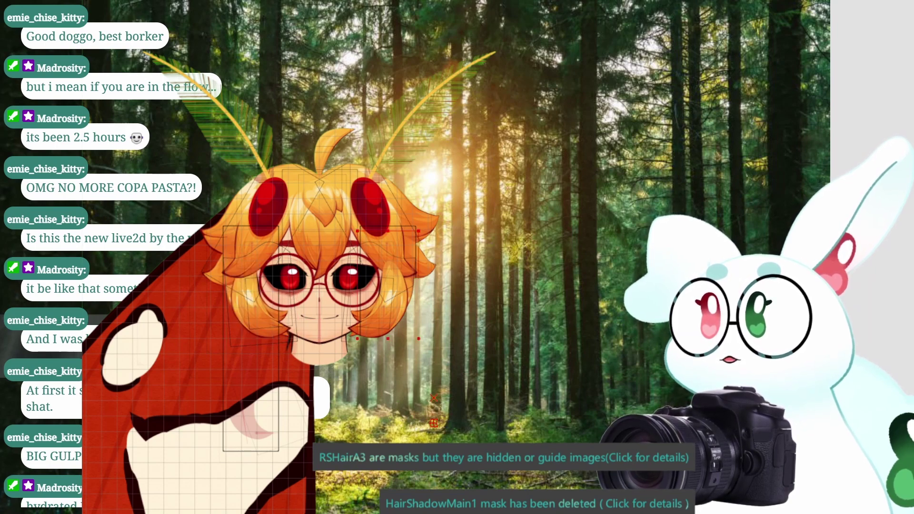
key(Escape)
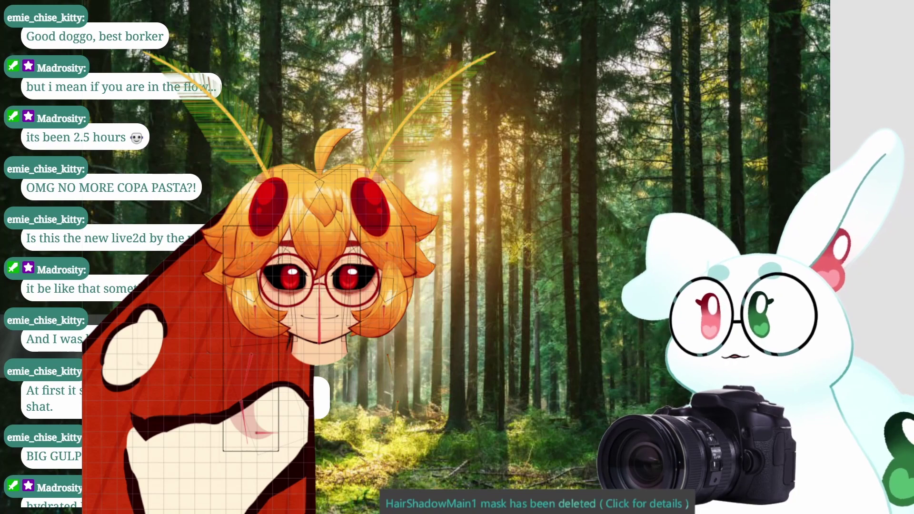
click(387, 286)
shift+click(398, 399)
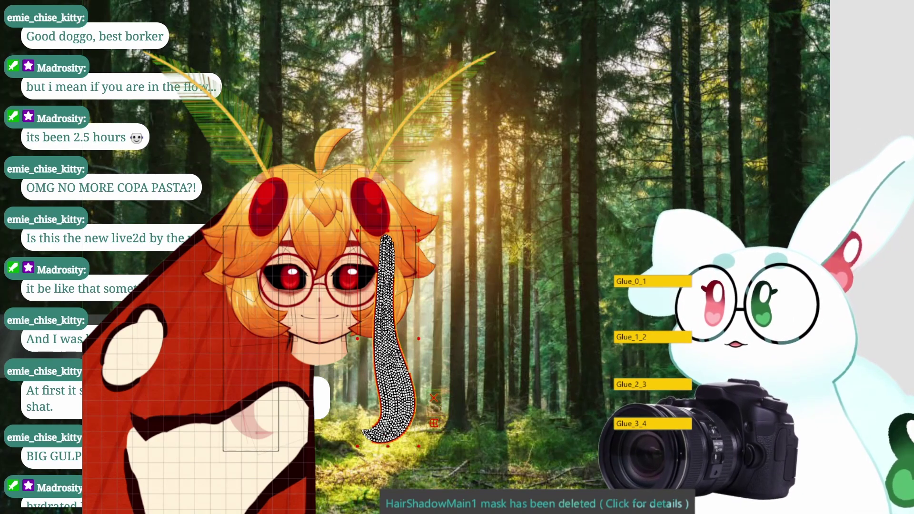
click(393, 306)
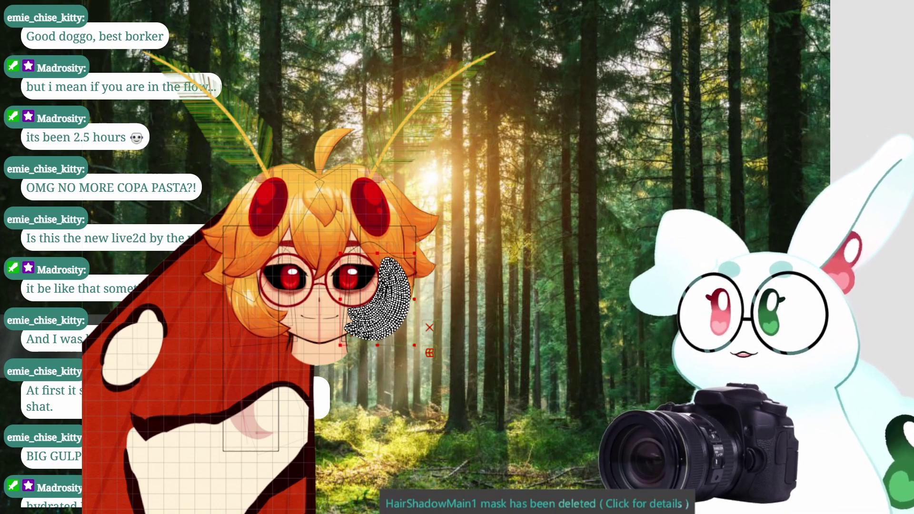
key(Escape)
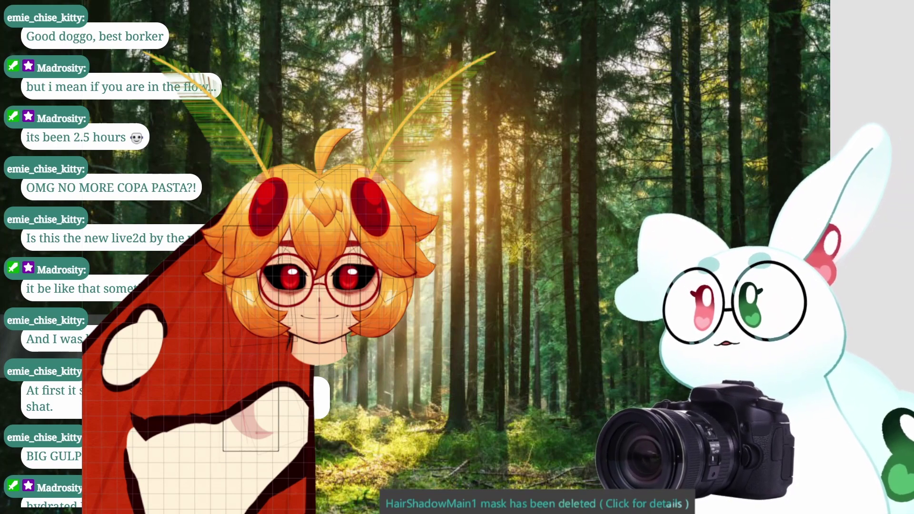
Examine the center-bang shadow mesh CBangBSHADOW and the overlapping meshes and deformers around the eyes and glasses
click(324, 193)
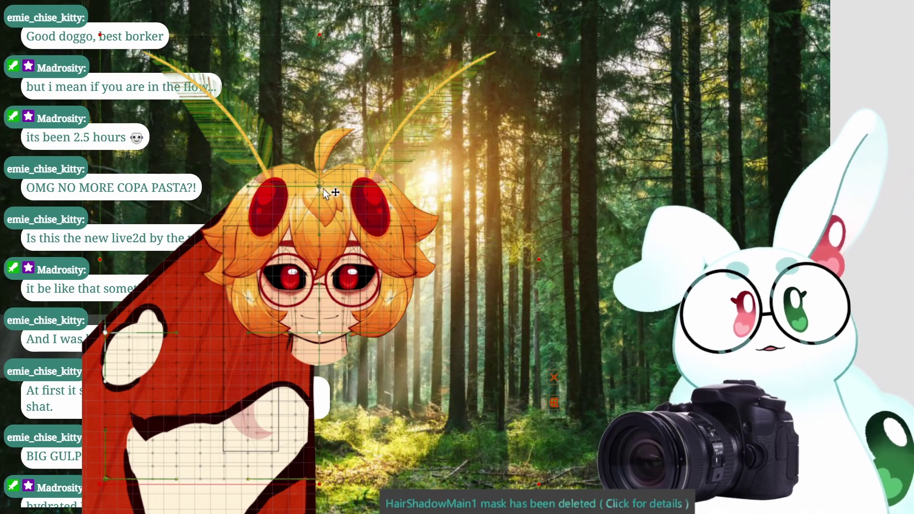
scroll(324, 193, up, 5)
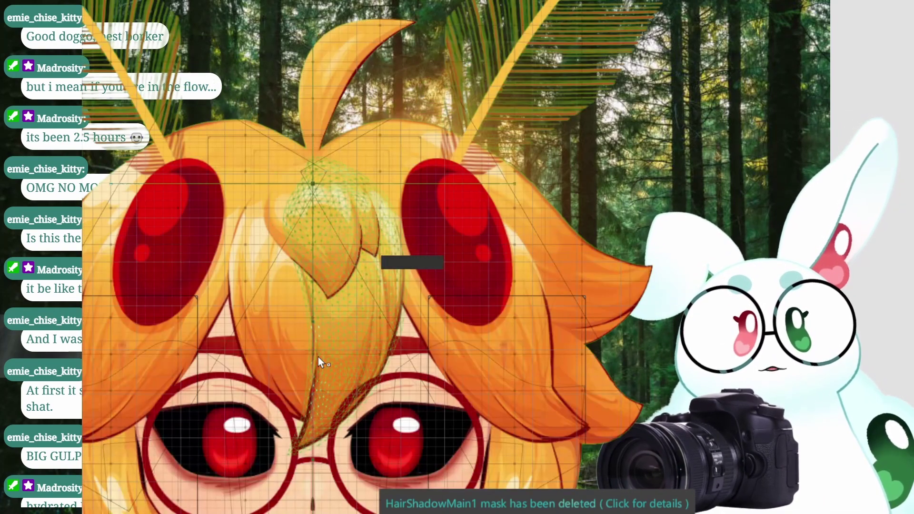
scroll(314, 208, down, 5)
scroll(354, 184, up, 5)
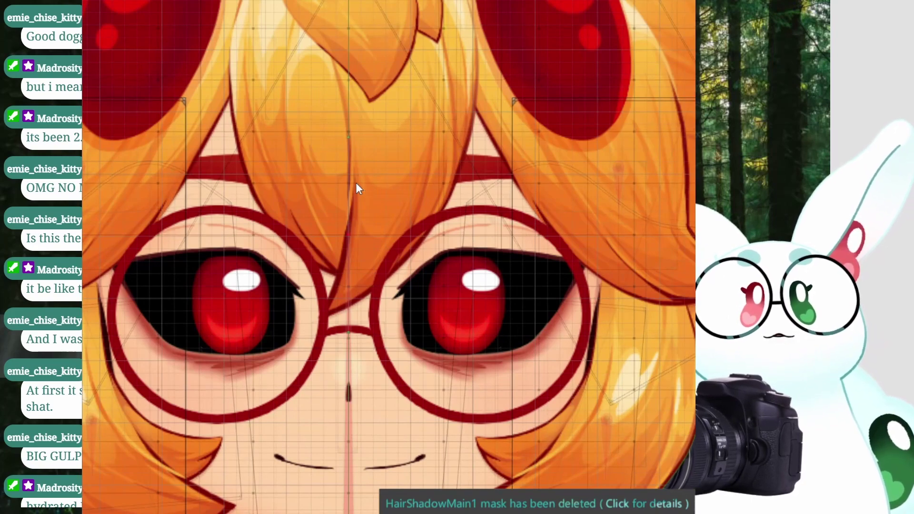
click(356, 183)
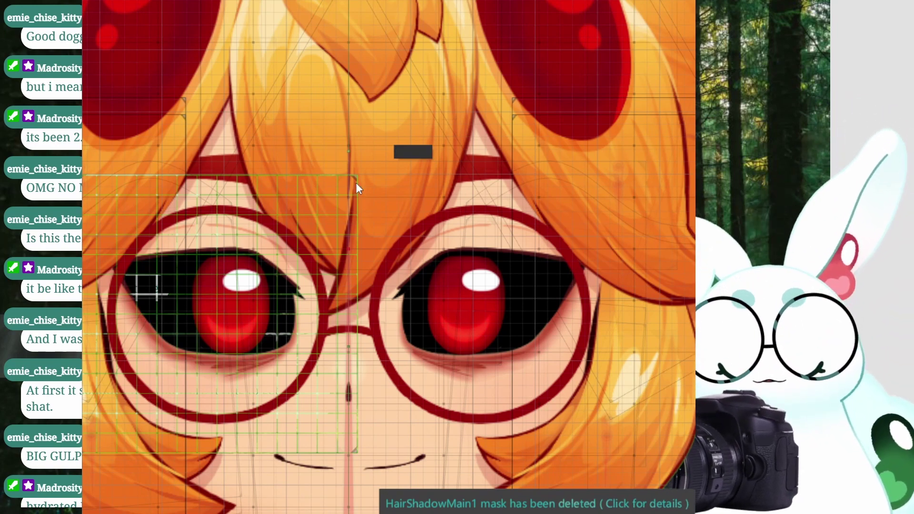
click(413, 233)
scroll(415, 216, down, 3)
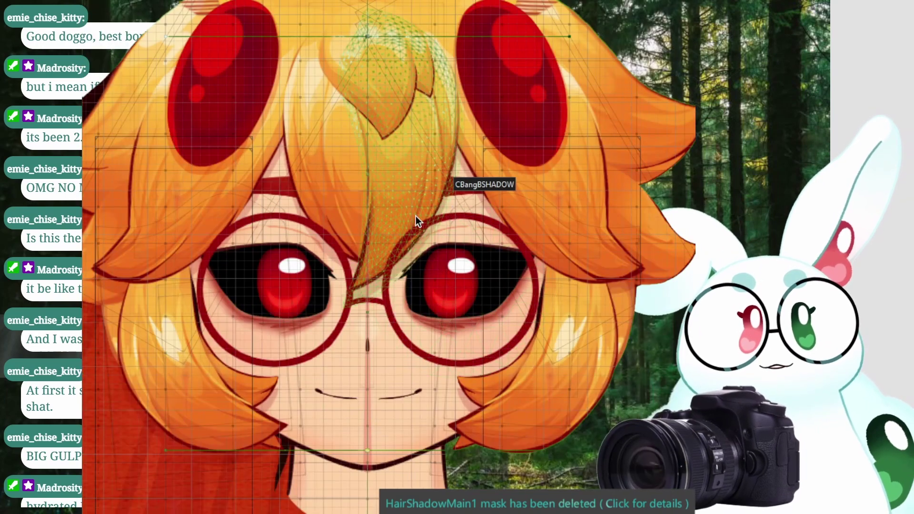
drag(394, 280, 384, 256)
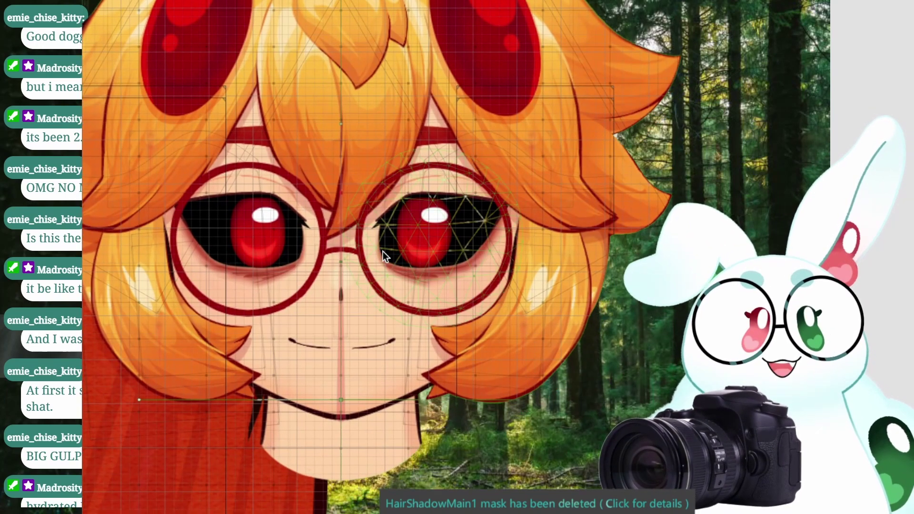
click(382, 252)
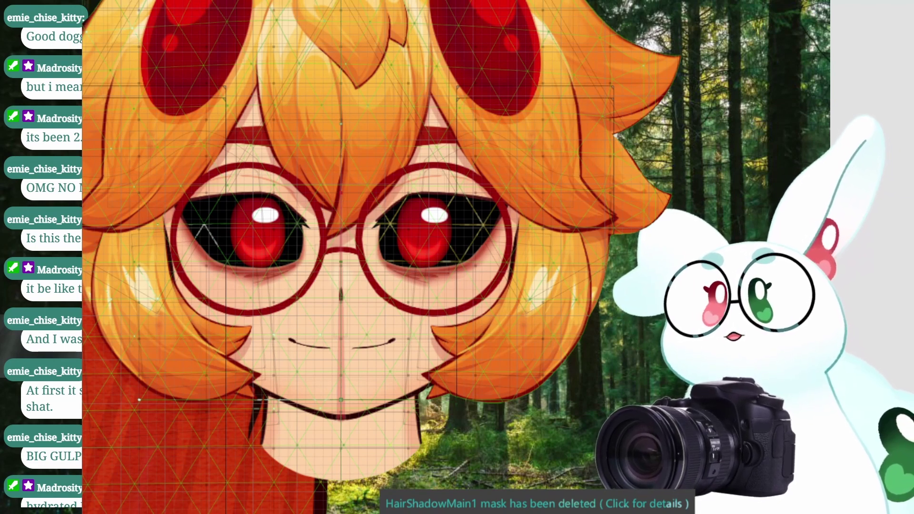
Switch the model to its long hairstyle and check the warp deformers covering the center bangs and the face
right_click(117, 236)
click(119, 242)
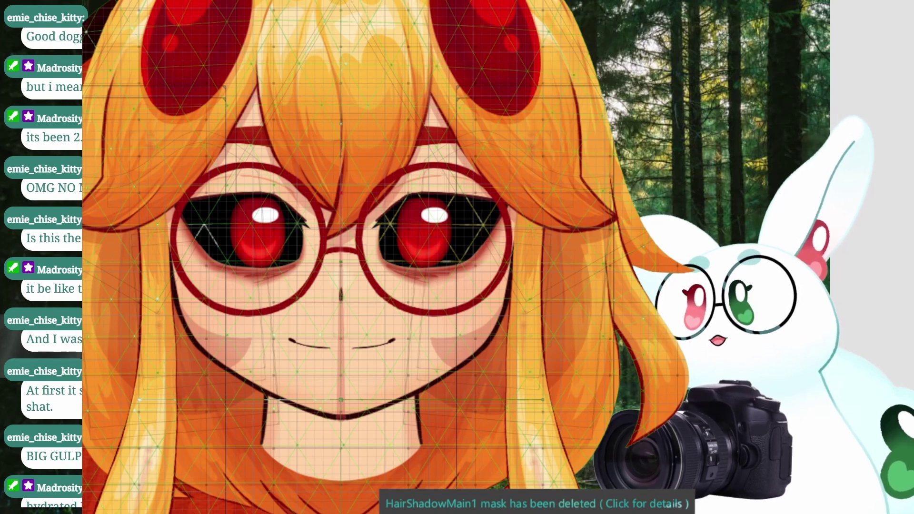
click(343, 180)
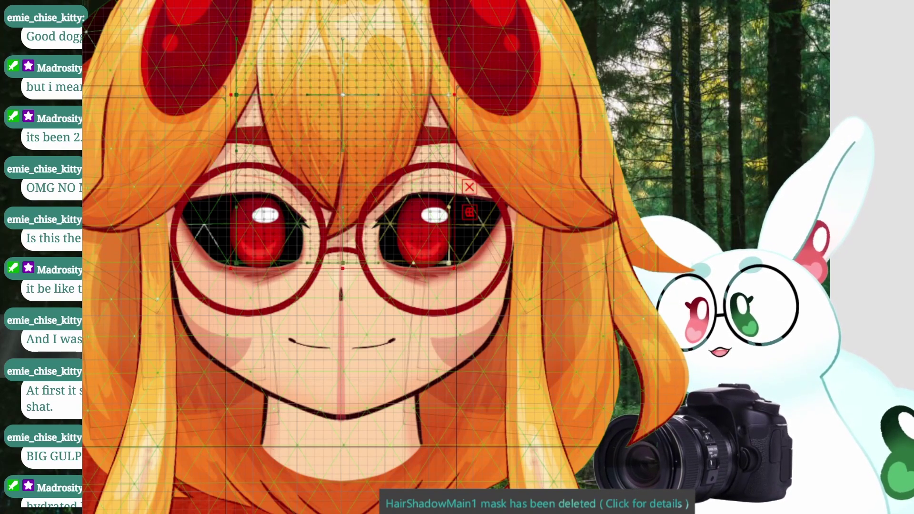
click(340, 141)
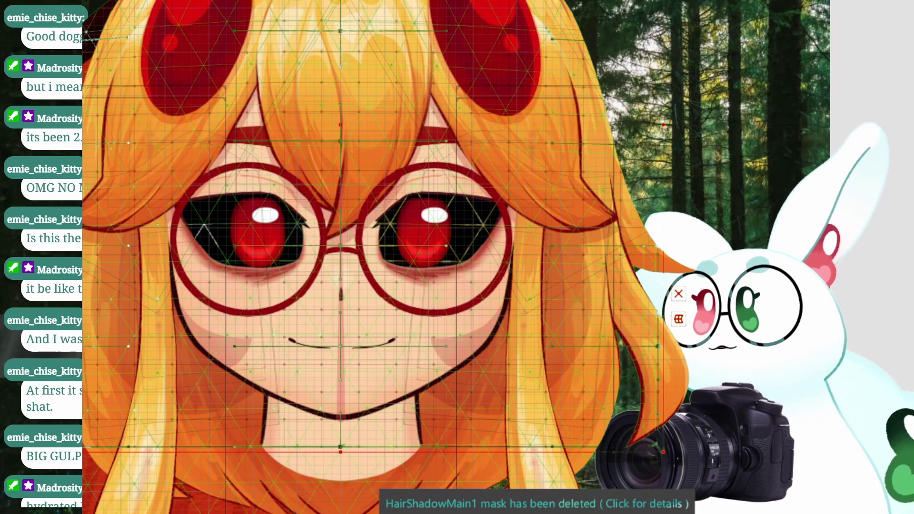
click(340, 262)
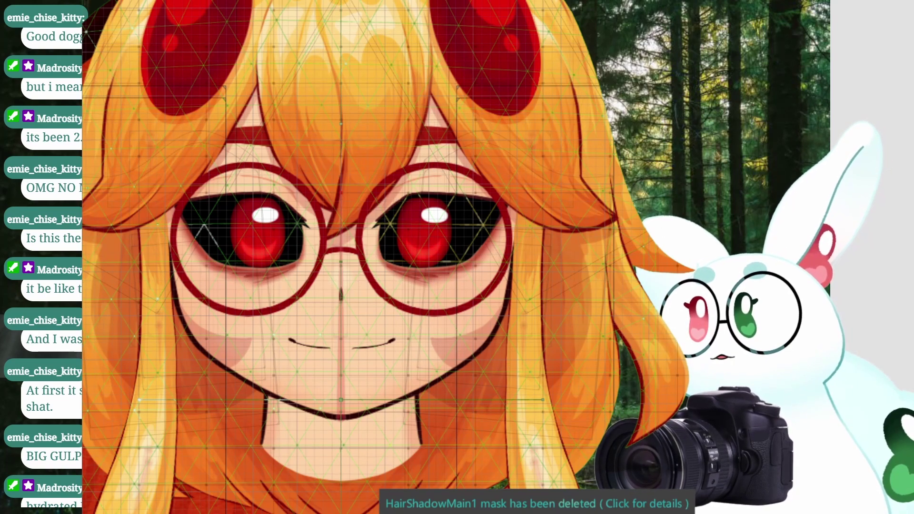